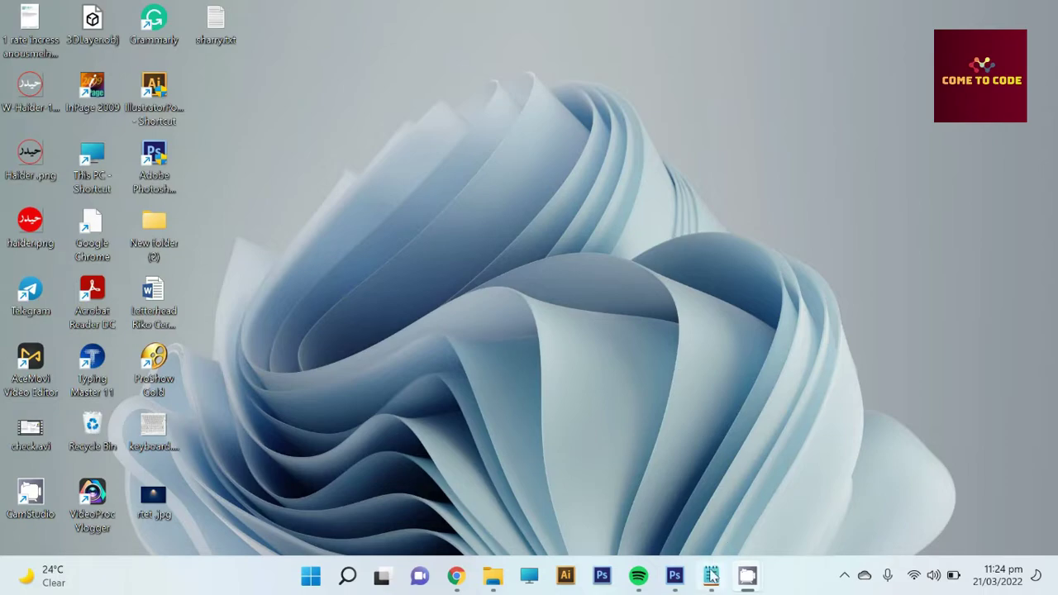
Create a new white document, Untitled-3, at 3.5 × 2 inches and 300 pixels/inch
{"action": "left_click", "coordinate": [676, 577]}
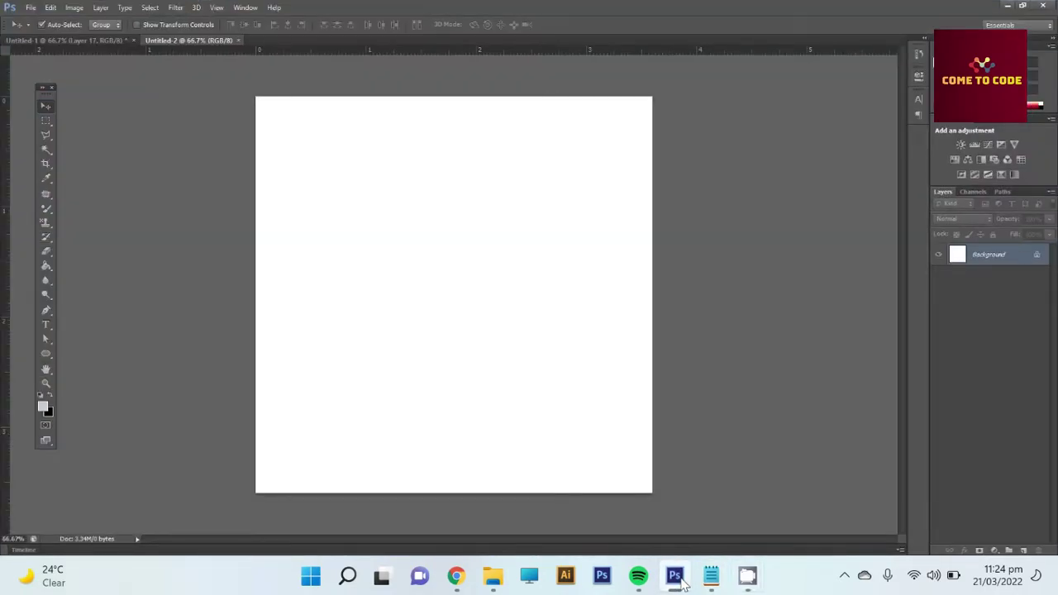
{"action": "left_click", "coordinate": [32, 7]}
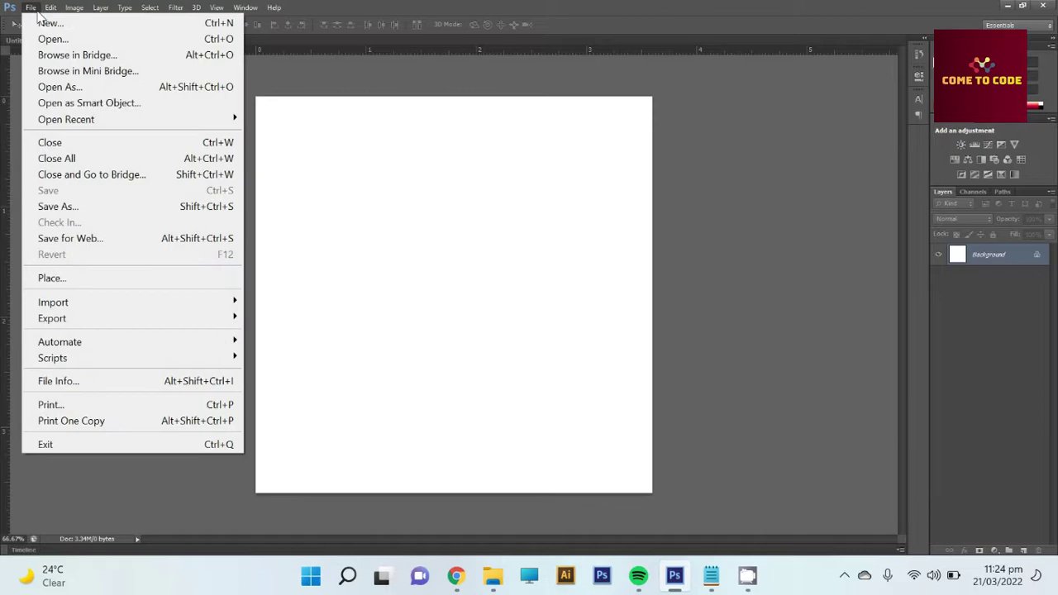
{"action": "left_click", "coordinate": [64, 21]}
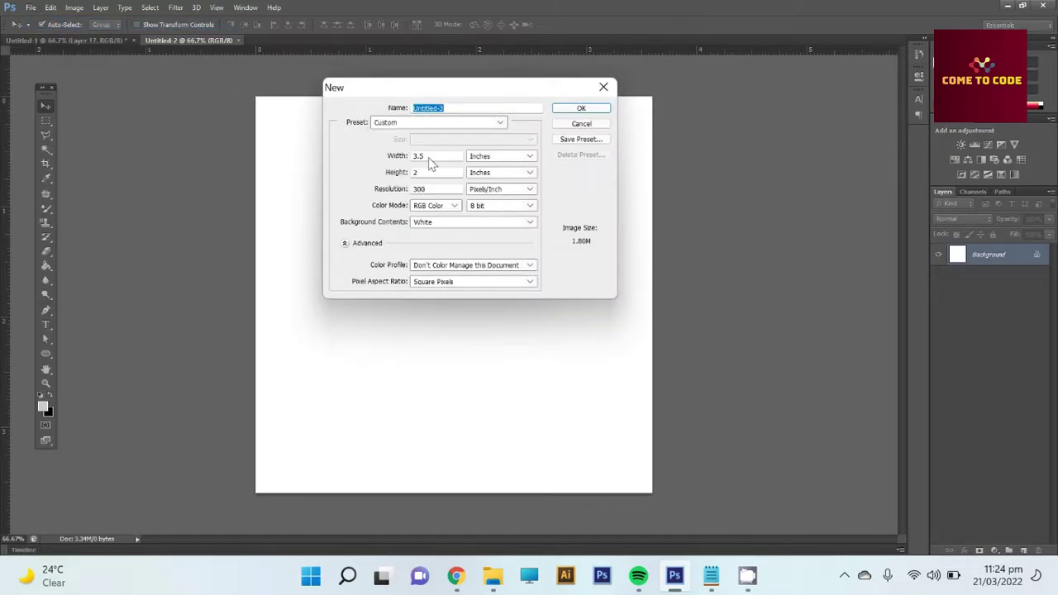
{"action": "left_click_drag", "start_coordinate": [438, 157], "coordinate": [405, 164]}
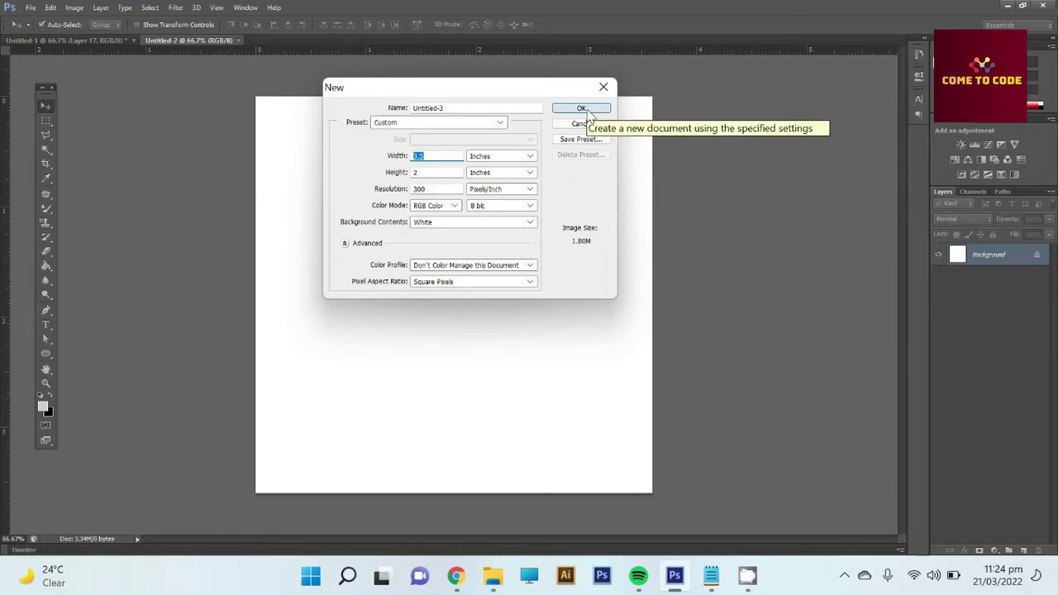
{"action": "left_click", "coordinate": [582, 108]}
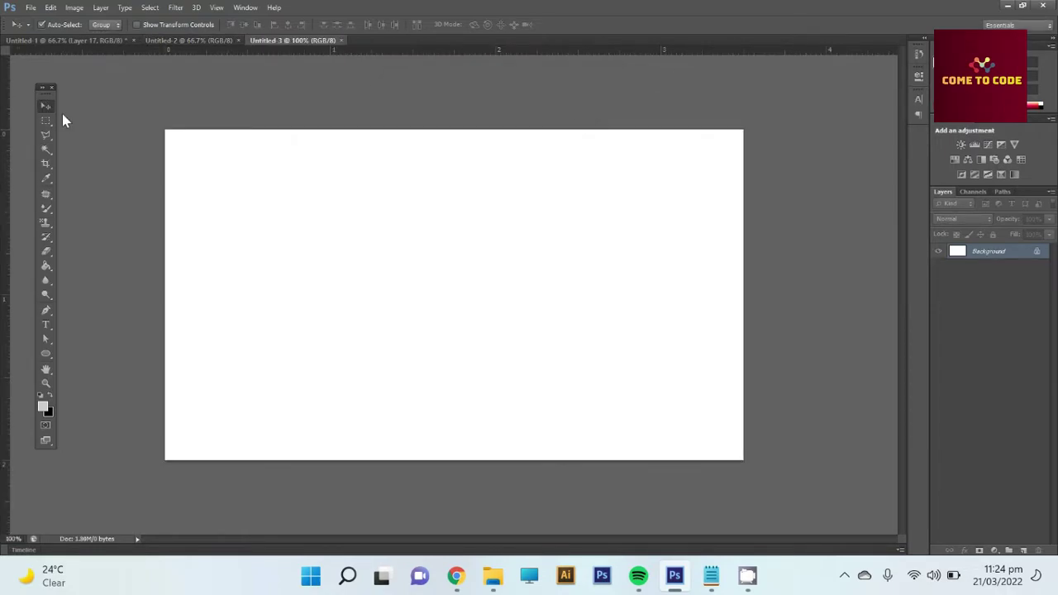
Convert the Background into Layer 0 and fill it with light grey #f0f0f0
{"action": "double_click", "coordinate": [1037, 252]}
{"action": "left_click", "coordinate": [616, 186]}
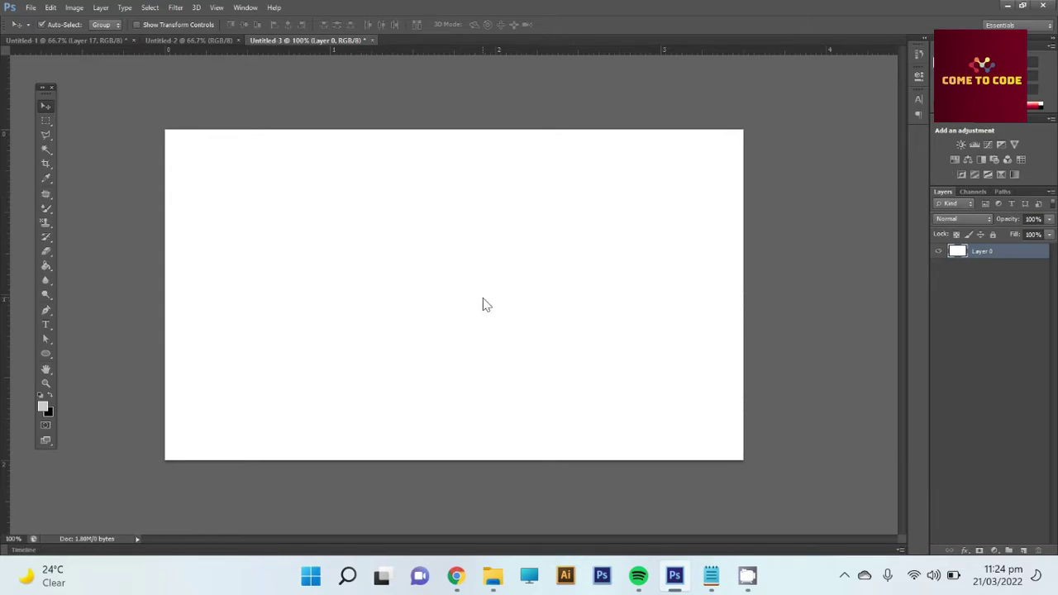
{"action": "left_click", "coordinate": [44, 406]}
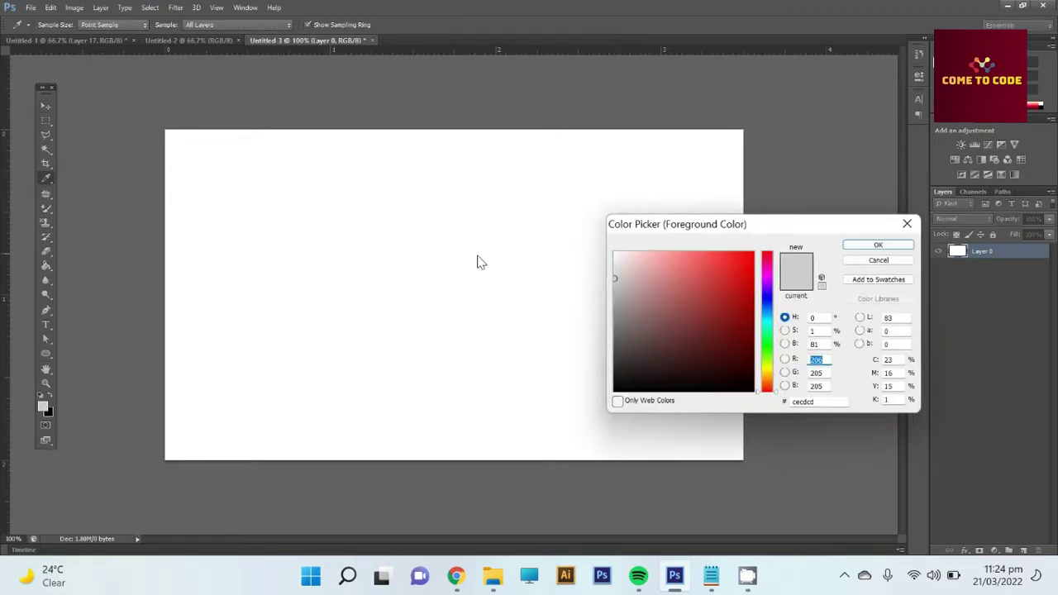
{"action": "left_click_drag", "start_coordinate": [613, 280], "coordinate": [608, 260]}
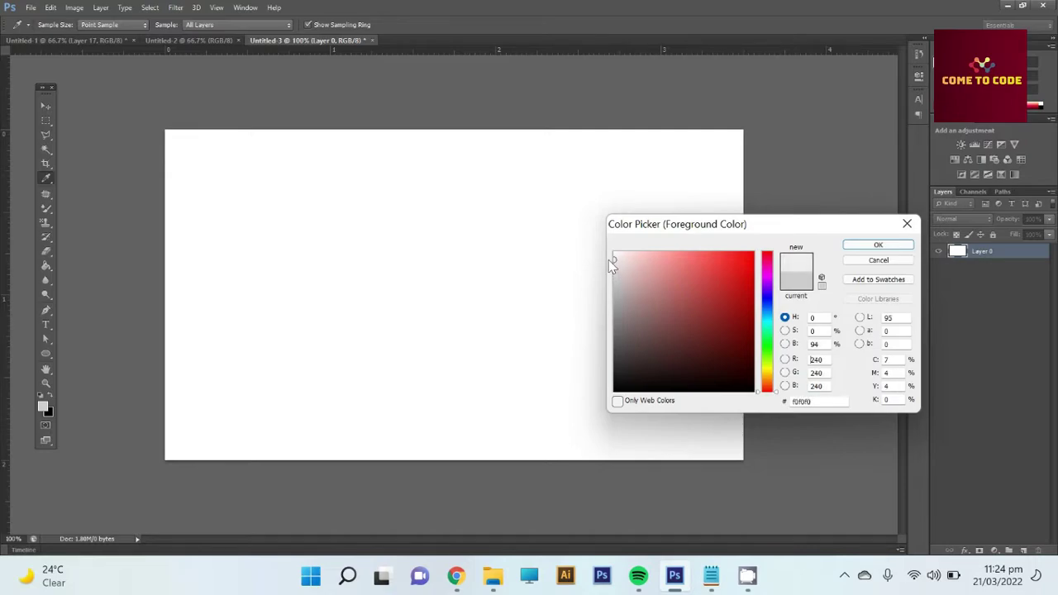
{"action": "left_click", "coordinate": [877, 246]}
{"action": "key", "text": "alt+BackSpace"}
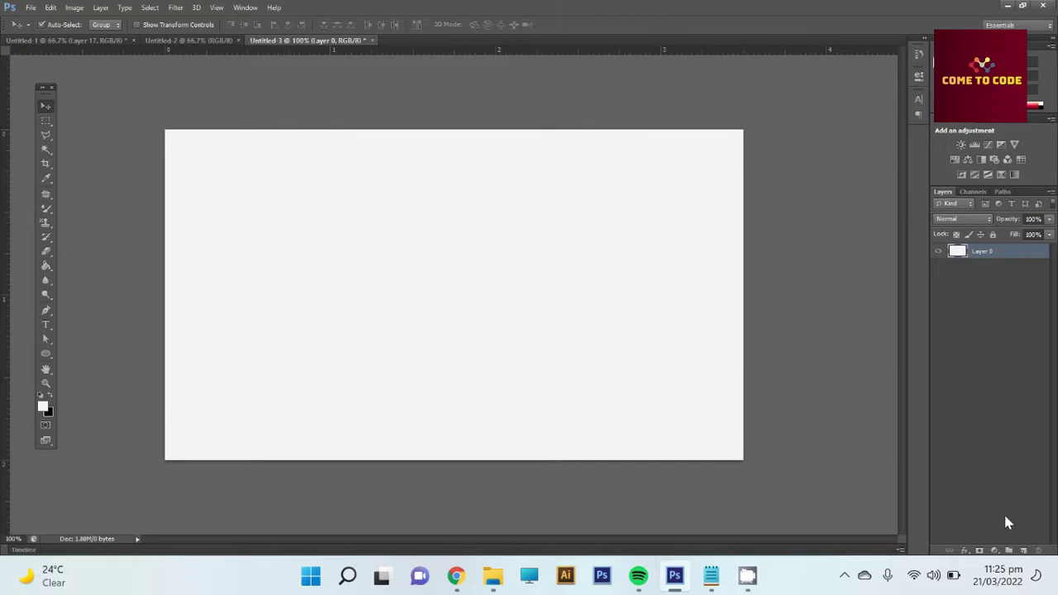
Add a Gradient Overlay to Layer 0, starting from the Violet, Orange preset
{"action": "left_click", "coordinate": [996, 550]}
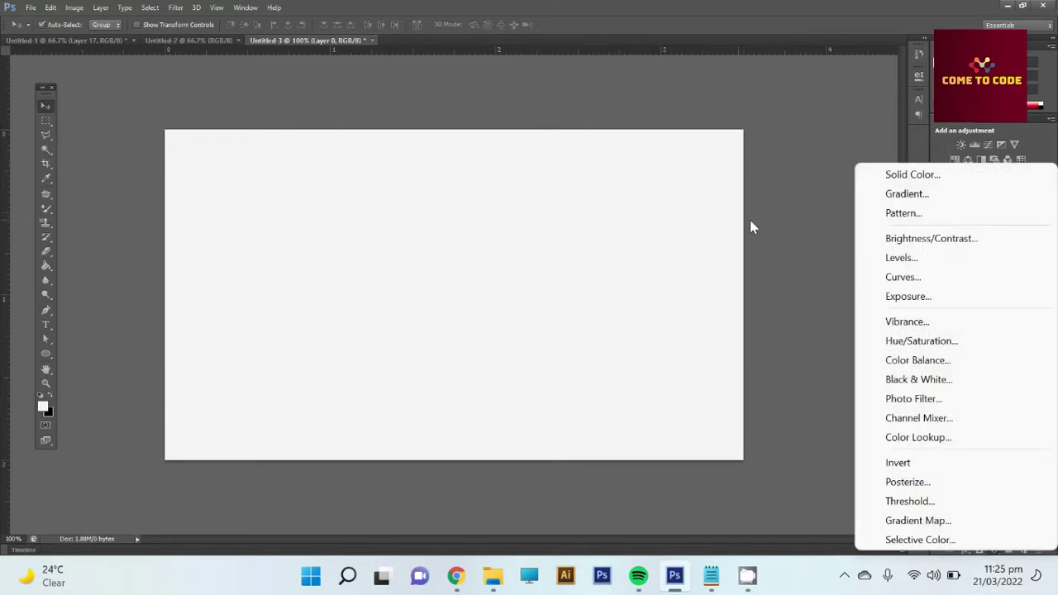
{"action": "left_click", "coordinate": [750, 220]}
{"action": "right_click", "coordinate": [1003, 257]}
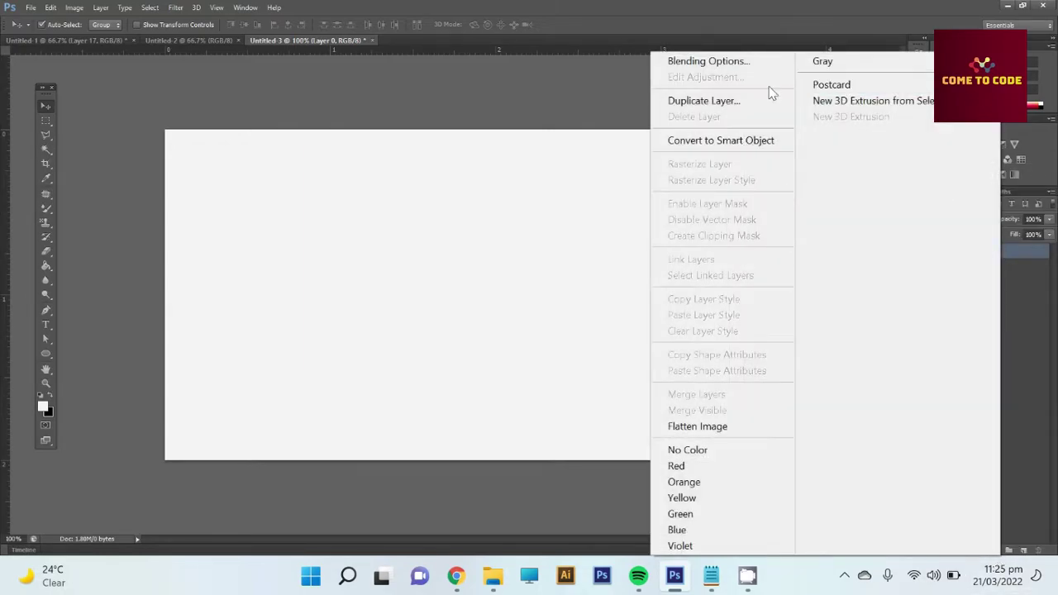
{"action": "left_click", "coordinate": [747, 65]}
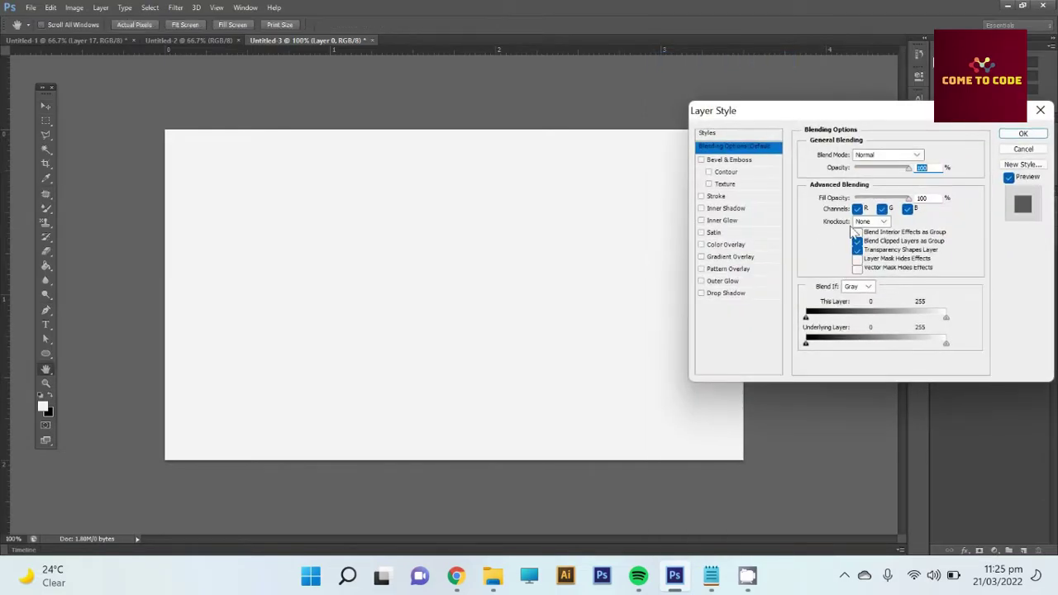
{"action": "left_click", "coordinate": [738, 258]}
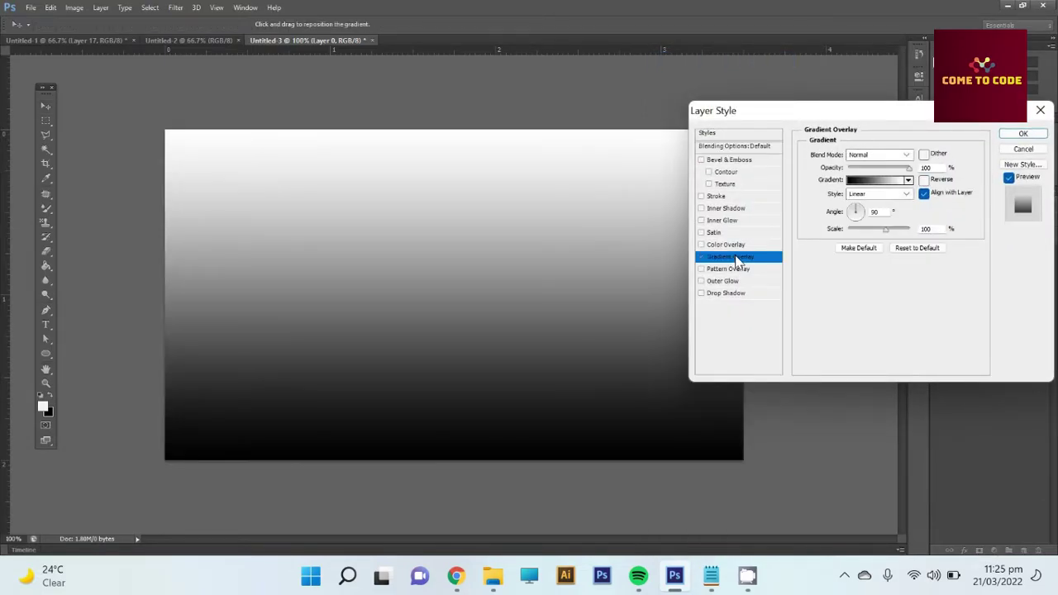
{"action": "left_click", "coordinate": [889, 182]}
{"action": "left_click", "coordinate": [642, 244]}
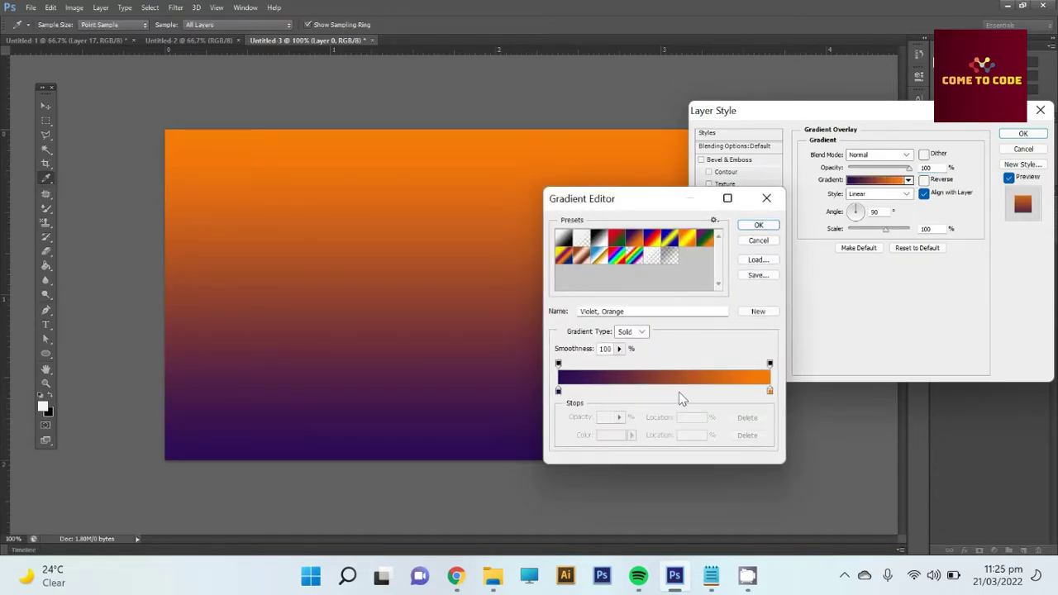
Set the gradient's left colour stop to black
{"action": "left_click", "coordinate": [558, 390]}
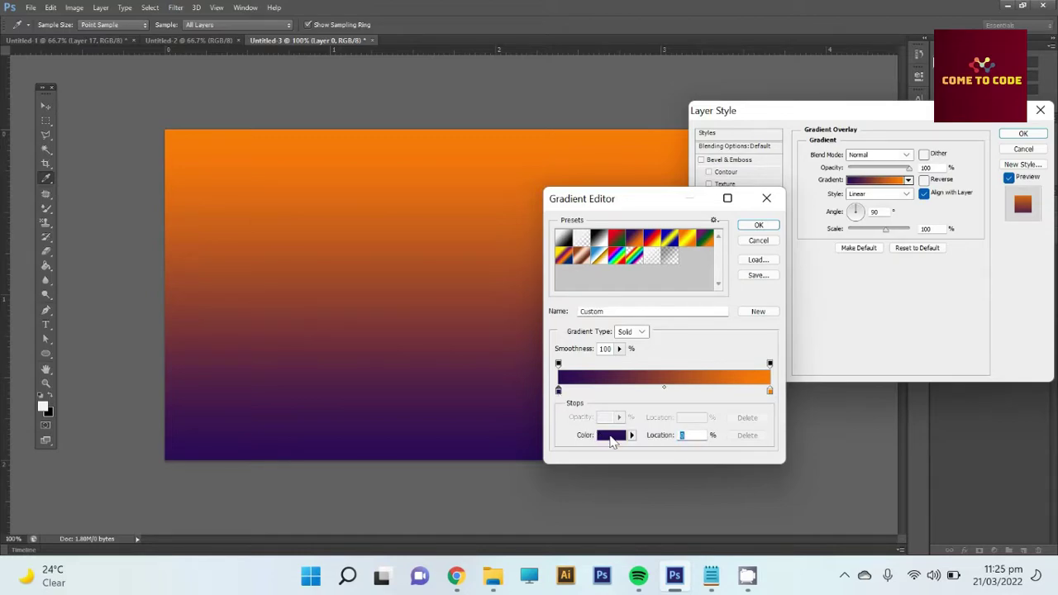
{"action": "left_click", "coordinate": [613, 442]}
{"action": "left_click", "coordinate": [752, 390]}
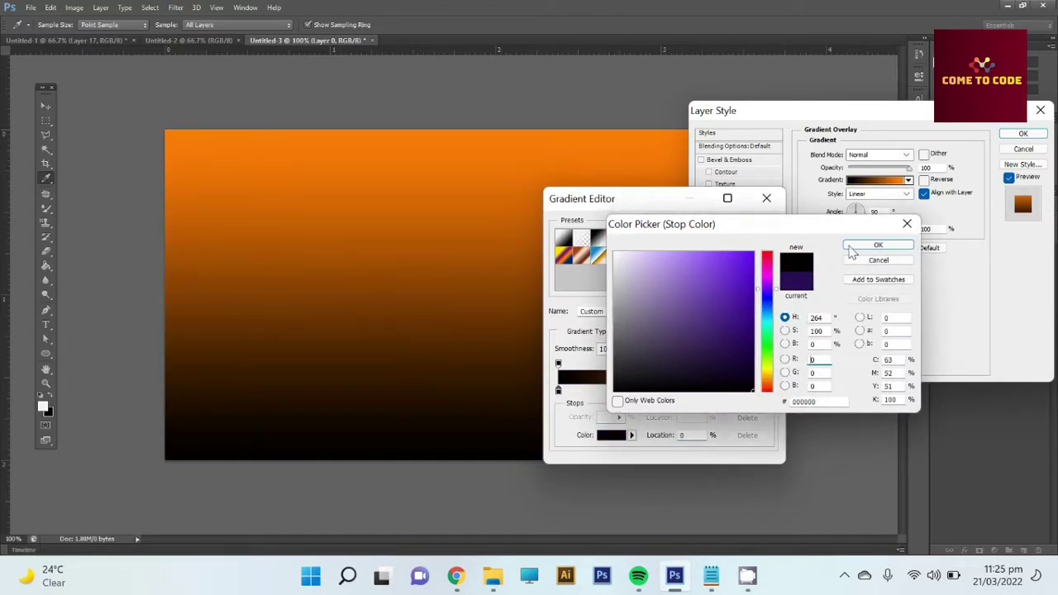
{"action": "left_click", "coordinate": [849, 248]}
Set the right colour stop to navy #1e2642, copied from the Notepad notes
{"action": "left_click", "coordinate": [770, 391]}
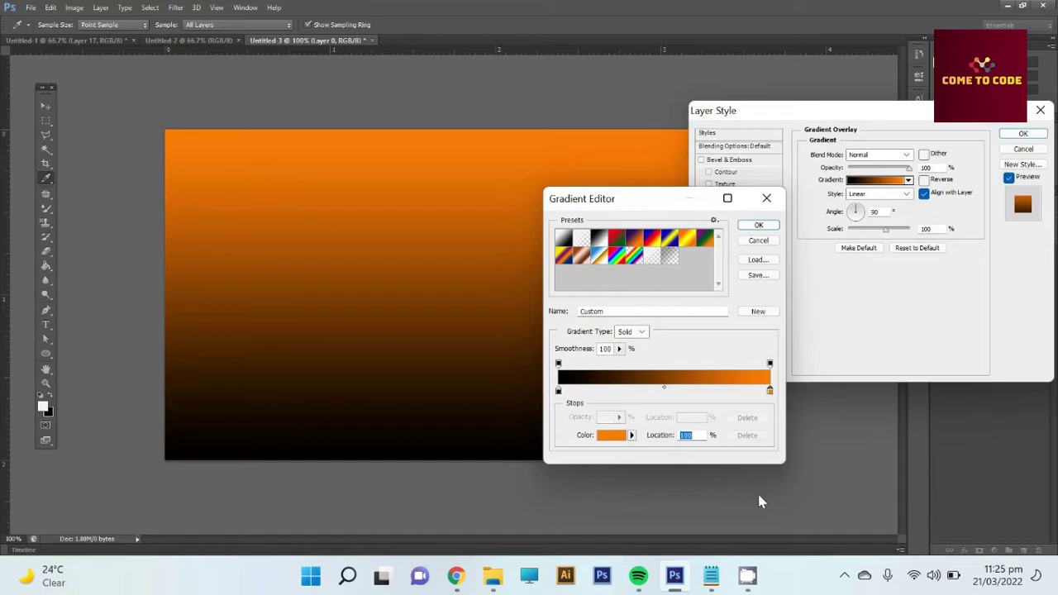
{"action": "left_click", "coordinate": [715, 582]}
{"action": "left_click_drag", "start_coordinate": [675, 356], "coordinate": [612, 354]}
{"action": "key", "text": "ctrl+c"}
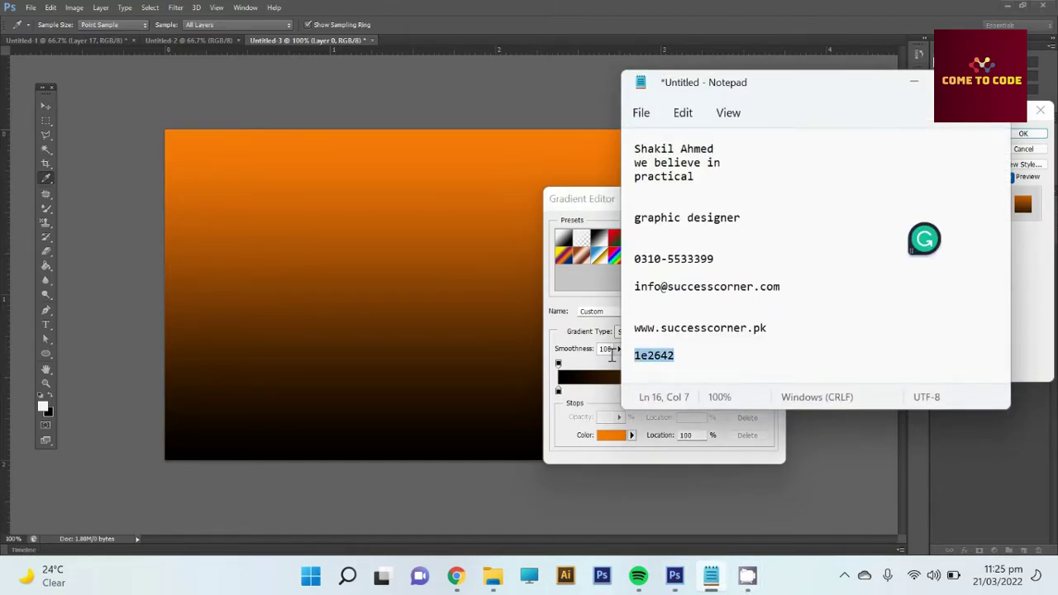
{"action": "left_click", "coordinate": [586, 288]}
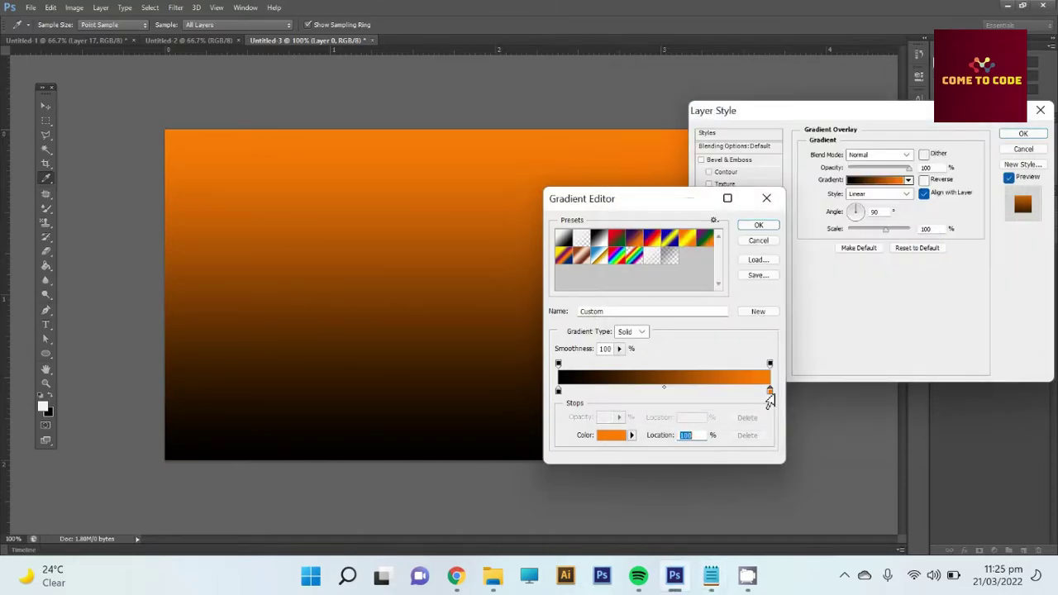
{"action": "left_click", "coordinate": [611, 436]}
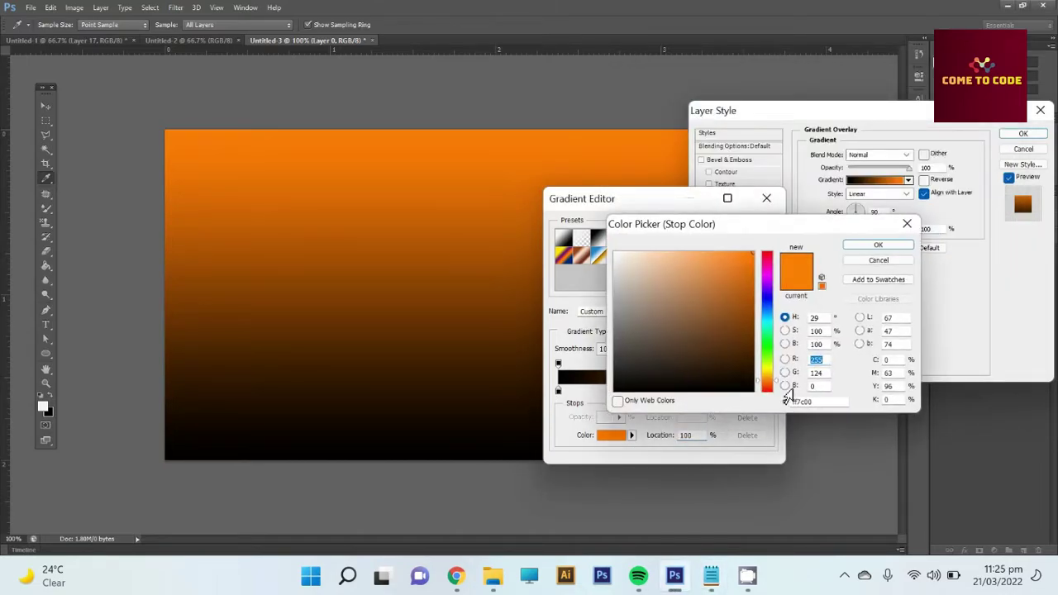
{"action": "left_click_drag", "start_coordinate": [812, 404], "coordinate": [730, 417]}
{"action": "key", "text": "ctrl+v"}
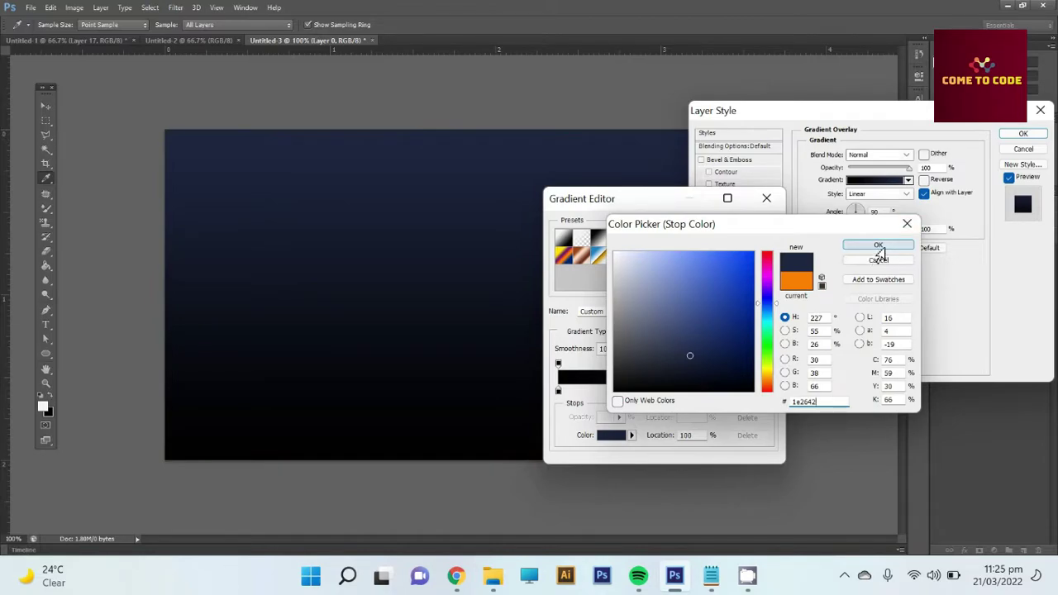
{"action": "left_click", "coordinate": [878, 245]}
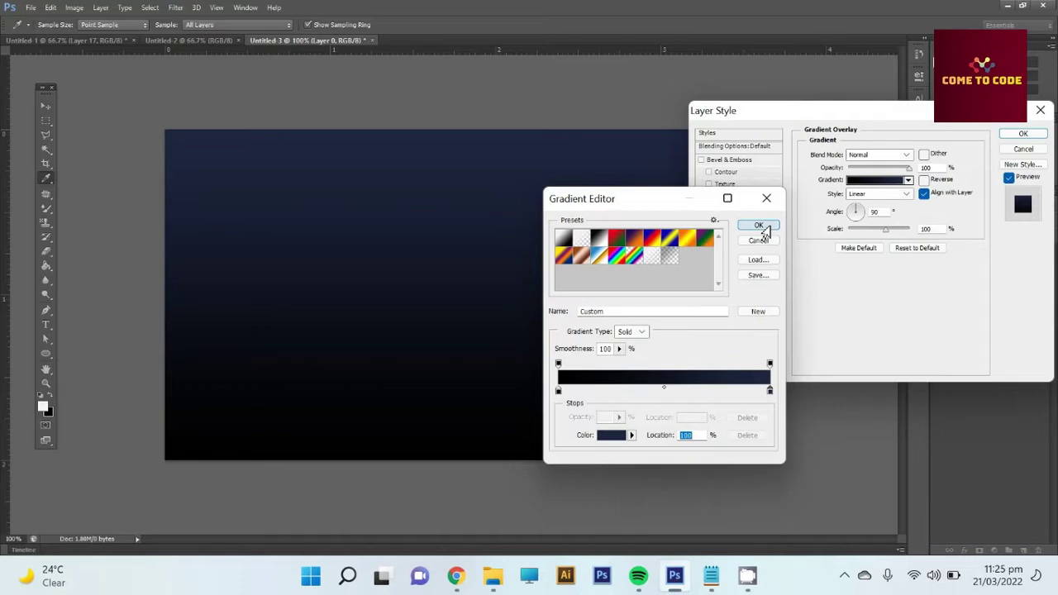
Set the gradient angle to 82° and apply the overlay
{"action": "left_click", "coordinate": [760, 225]}
{"action": "left_click_drag", "start_coordinate": [864, 213], "coordinate": [849, 212]}
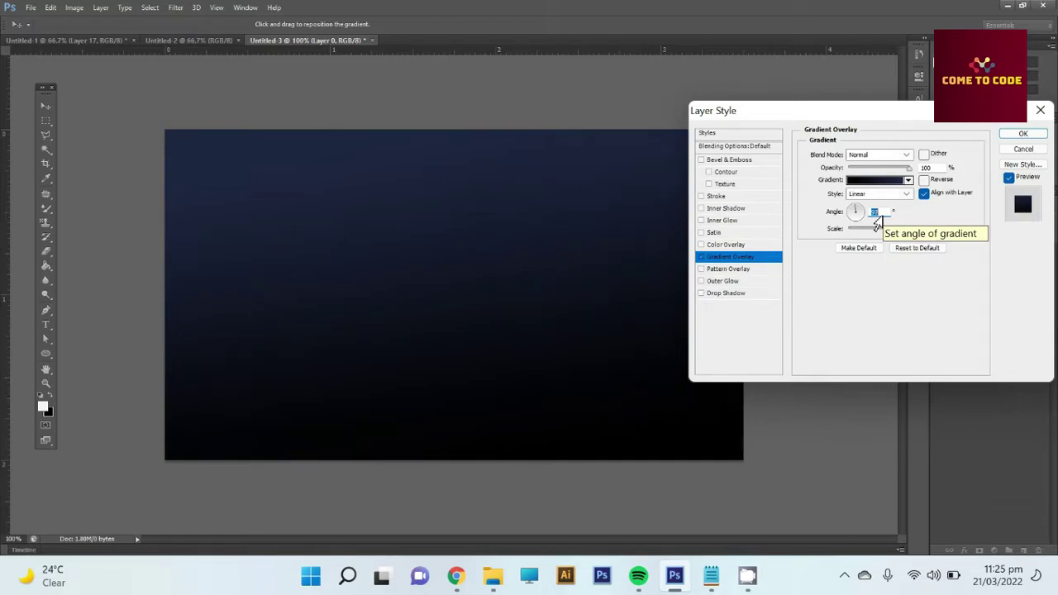
{"action": "left_click", "coordinate": [1018, 135]}
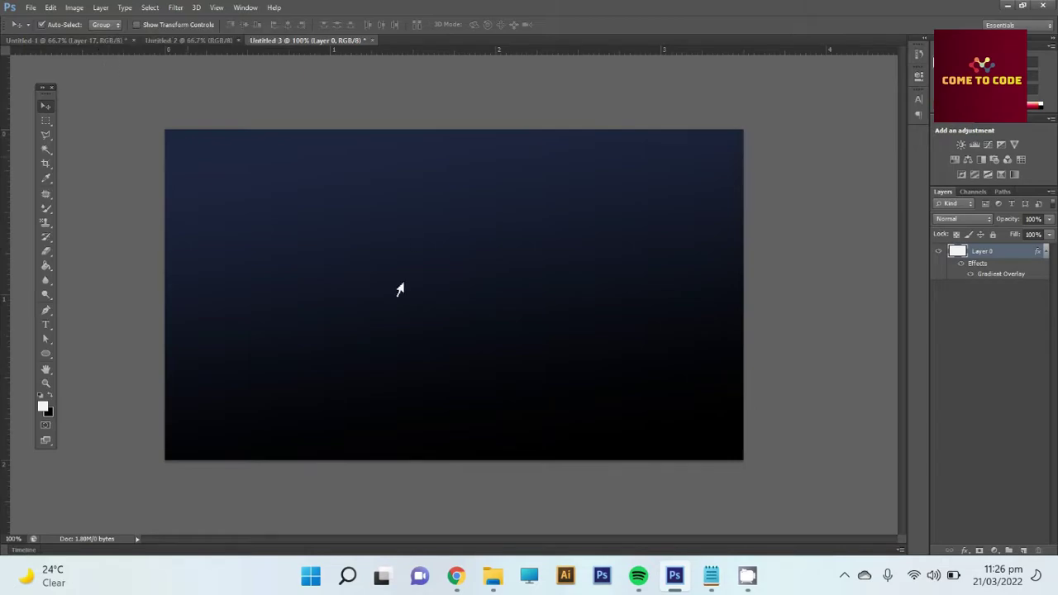
Drag the SA logo from Untitled-1 onto the card, scale it to about a third, and move it up
{"action": "left_click", "coordinate": [25, 43]}
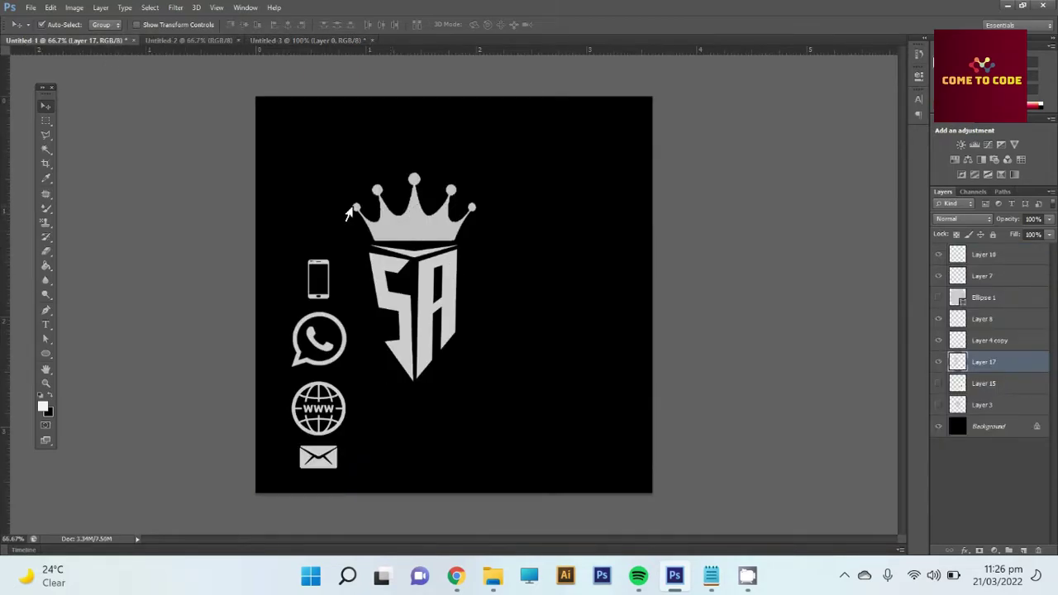
{"action": "mouse_move", "coordinate": [377, 187]}
{"action": "left_mouse_down"}
{"action": "mouse_move", "coordinate": [523, 279]}
{"action": "mouse_move", "coordinate": [484, 290]}
{"action": "mouse_move", "coordinate": [457, 276]}
{"action": "left_mouse_up"}
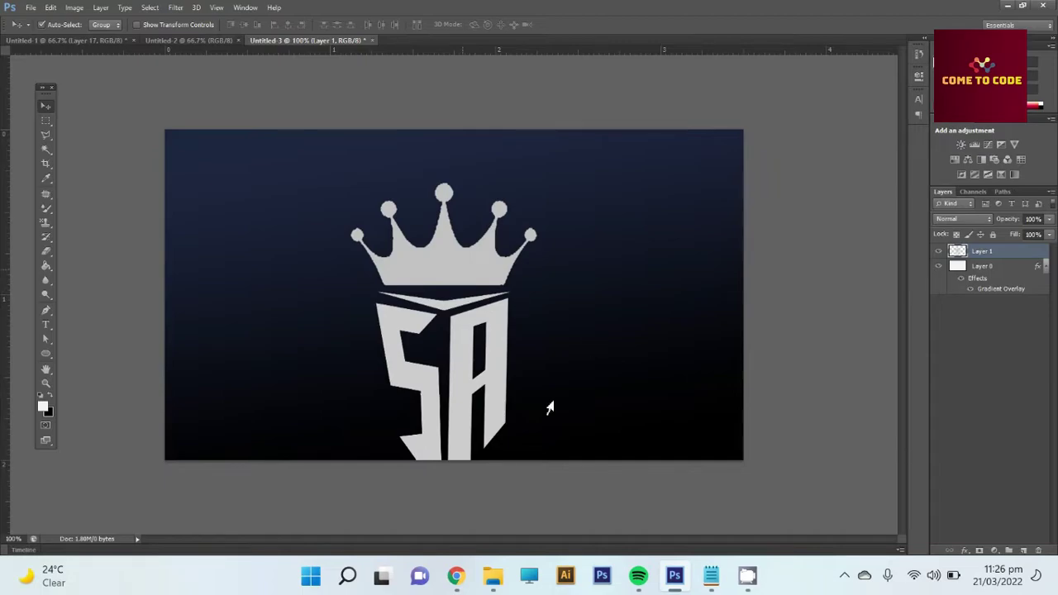
{"action": "key", "text": "ctrl+t"}
{"action": "mouse_move", "coordinate": [534, 181]}
{"action": "left_mouse_down"}
{"action": "mouse_move", "coordinate": [511, 260]}
{"action": "mouse_move", "coordinate": [484, 302]}
{"action": "left_mouse_up"}
{"action": "left_click_drag", "start_coordinate": [457, 370], "coordinate": [467, 332]}
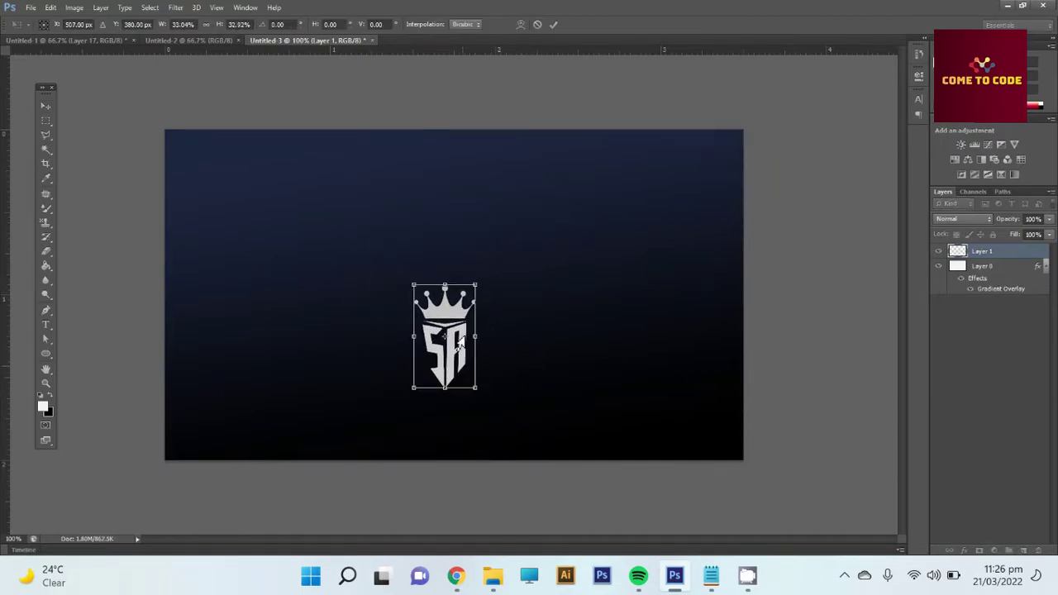
{"action": "key", "text": "Return"}
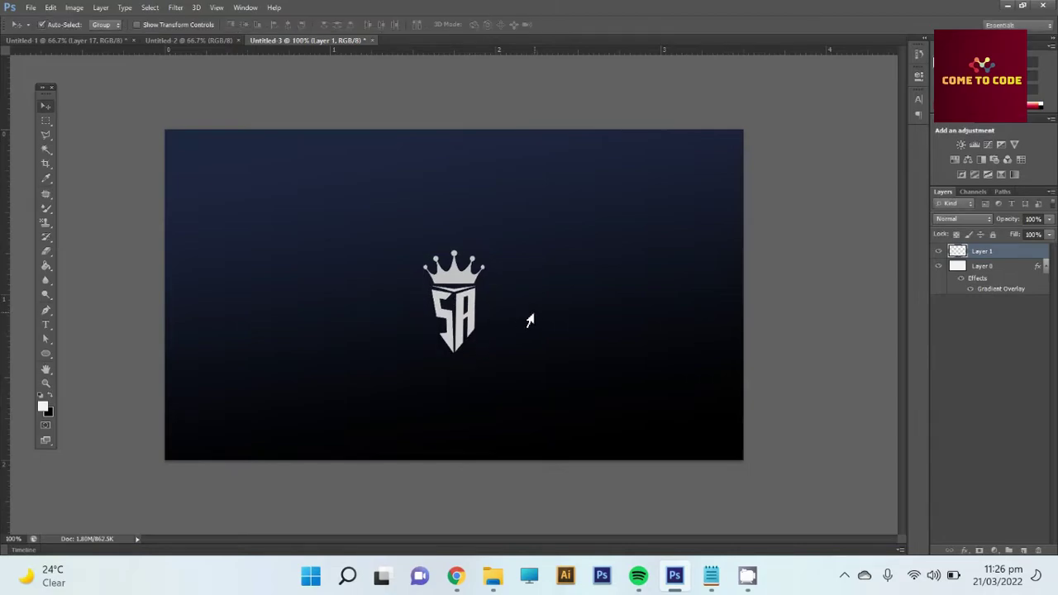
{"action": "left_click", "coordinate": [175, 7]}
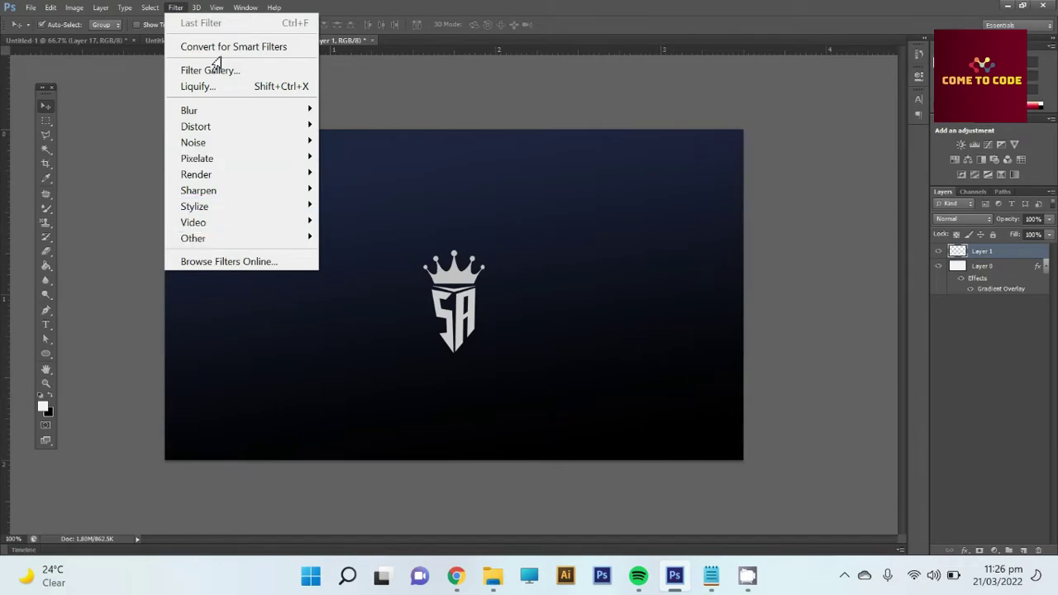
Add vertical and horizontal guides at 50% through the card's centre
{"action": "left_click", "coordinate": [216, 8]}
{"action": "left_click", "coordinate": [267, 373]}
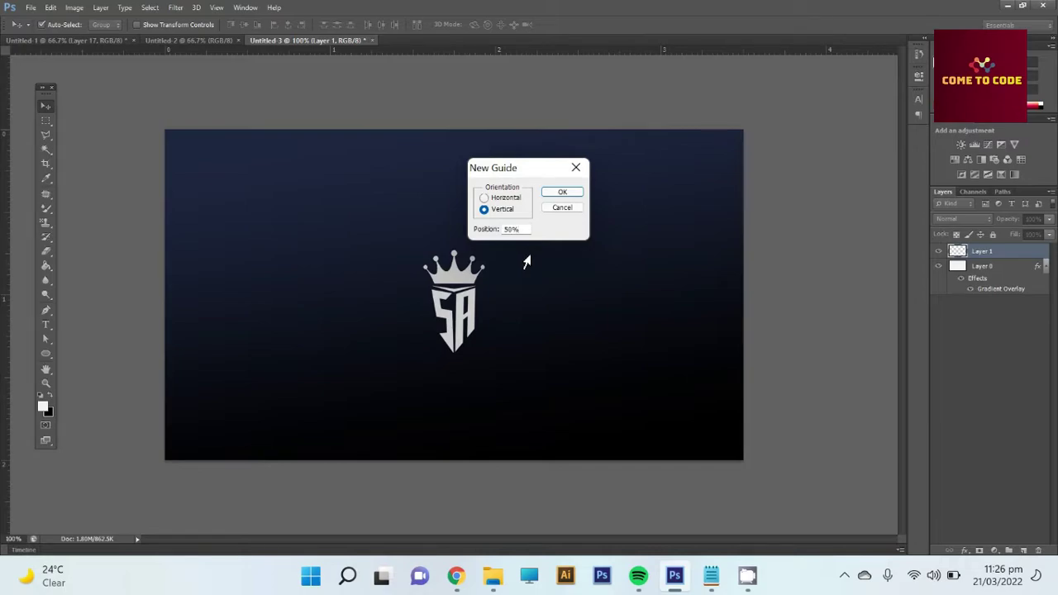
{"action": "left_click_drag", "start_coordinate": [521, 229], "coordinate": [476, 235]}
{"action": "left_click", "coordinate": [560, 192]}
{"action": "left_click", "coordinate": [217, 7]}
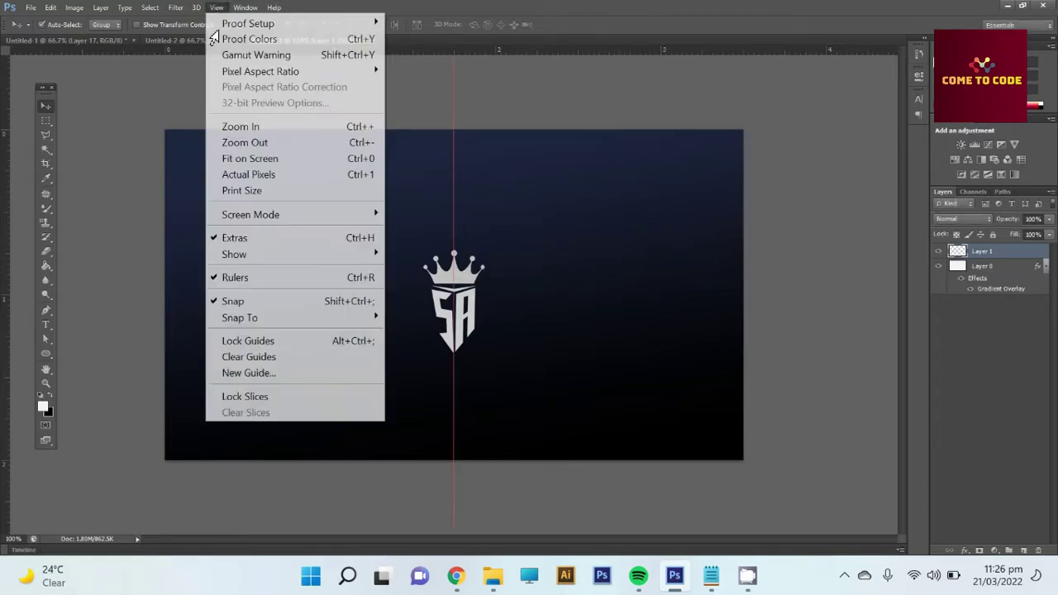
{"action": "left_click", "coordinate": [258, 376]}
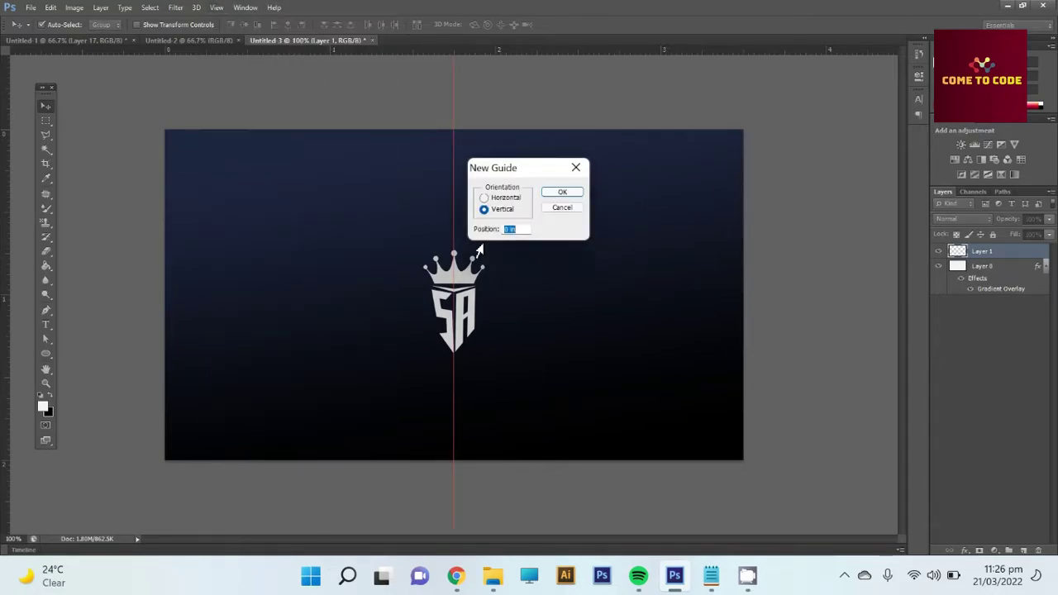
{"action": "left_click", "coordinate": [486, 198]}
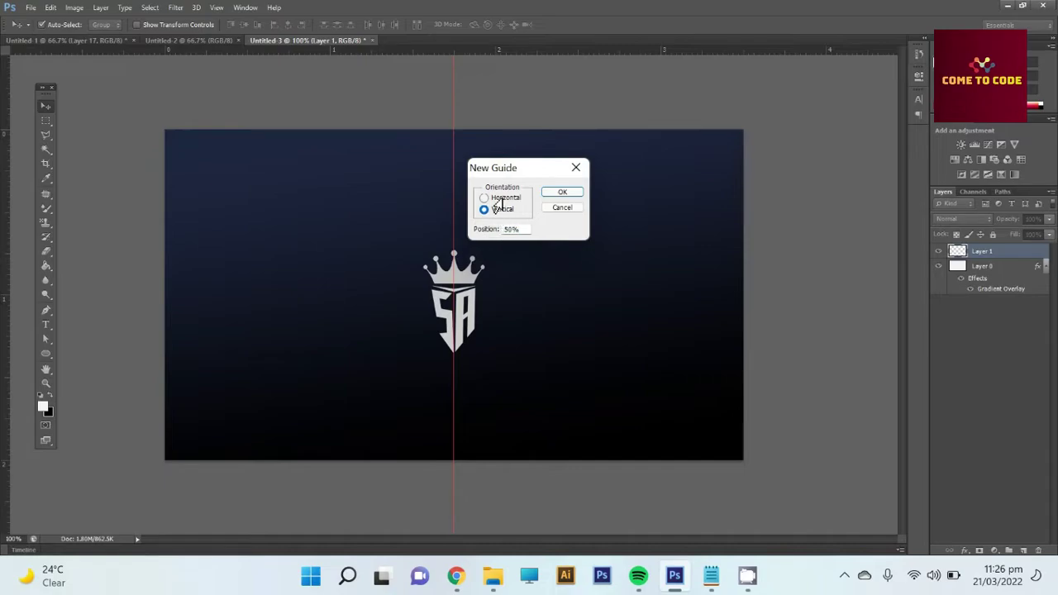
{"action": "left_click", "coordinate": [560, 192]}
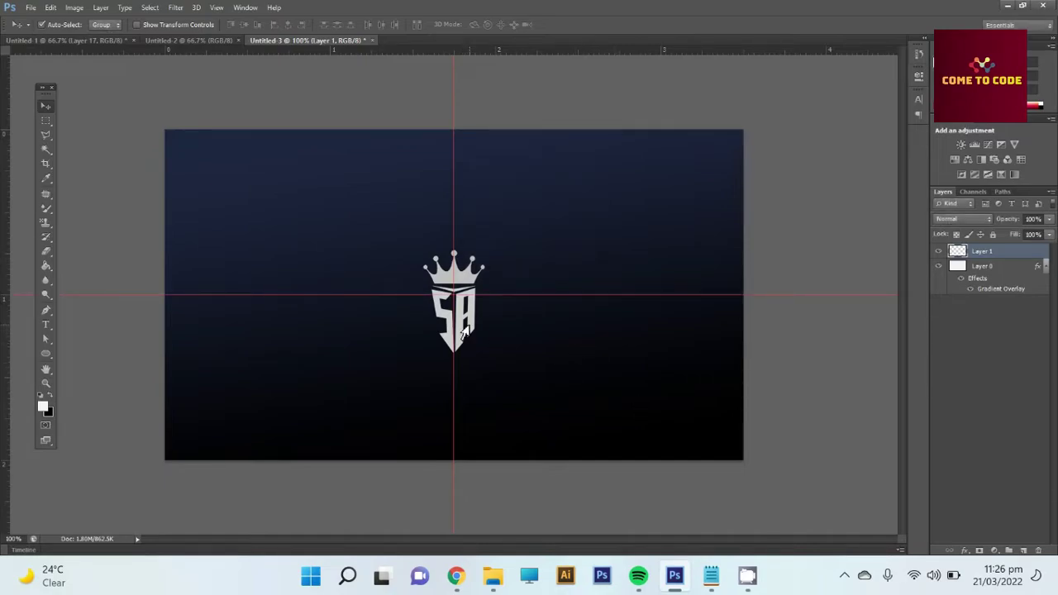
Nudge the SA logo up and enlarge it to about 124%
{"action": "key", "text": "ctrl+t"}
{"action": "key", "text": "shift+Up"}
{"action": "key", "text": "shift+Up"}
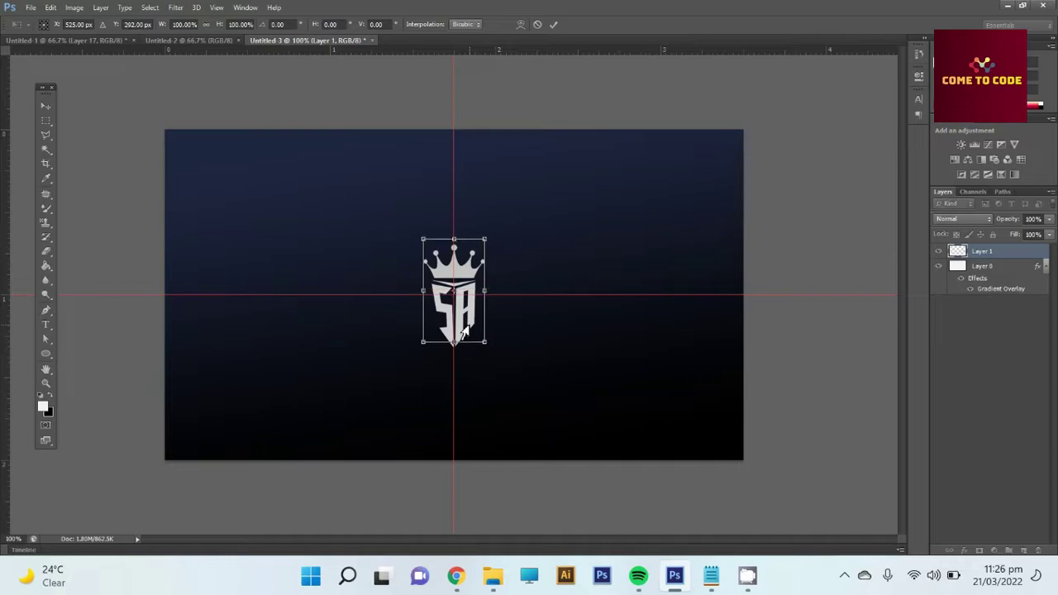
{"action": "key", "text": "shift+Up"}
{"action": "key", "text": "shift+Up"}
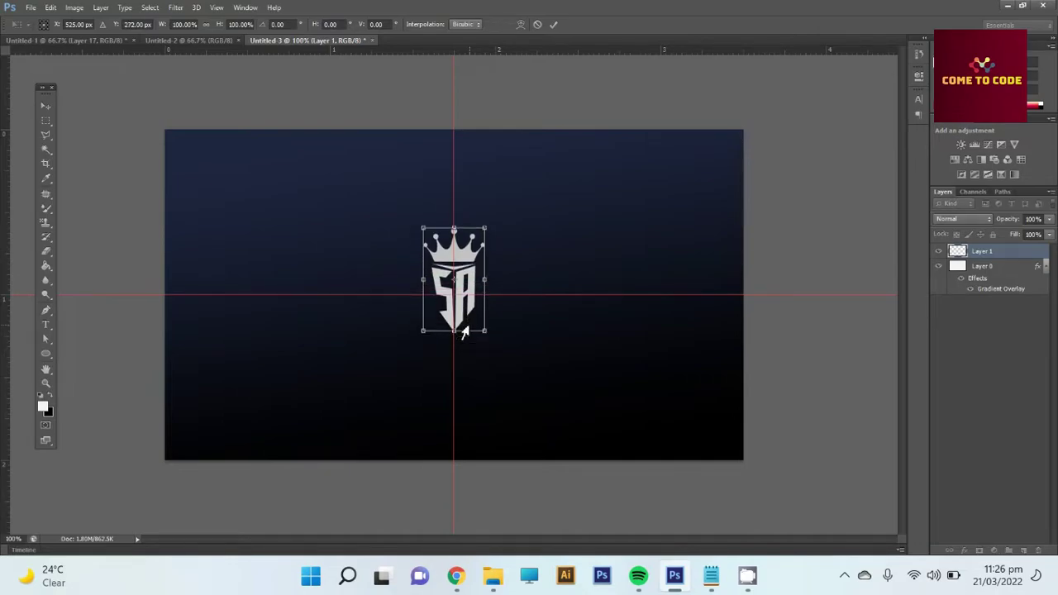
{"action": "left_click_drag", "start_coordinate": [483, 340], "coordinate": [493, 352]}
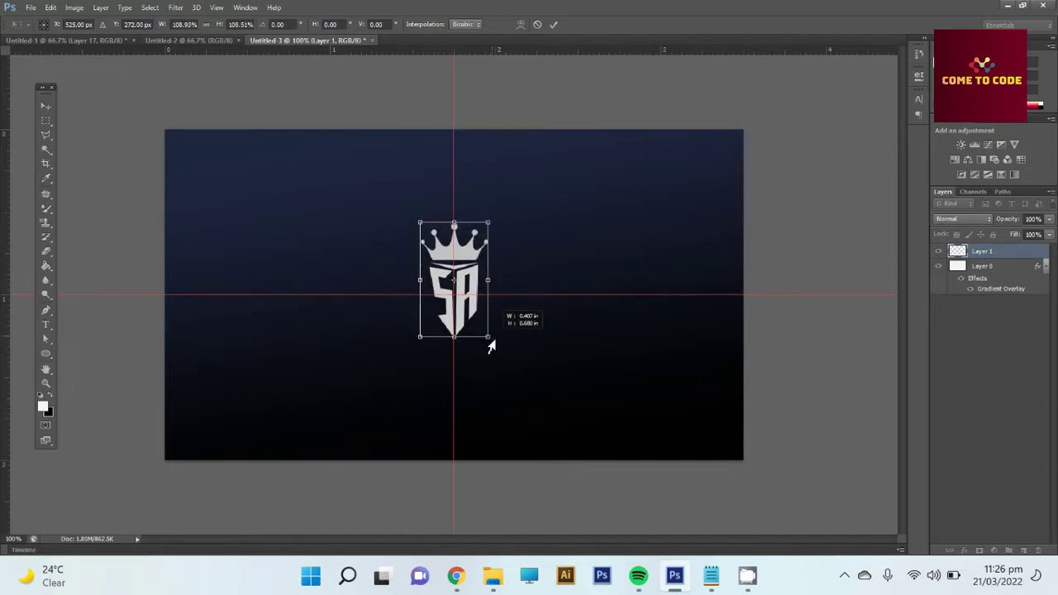
{"action": "key", "text": "Left"}
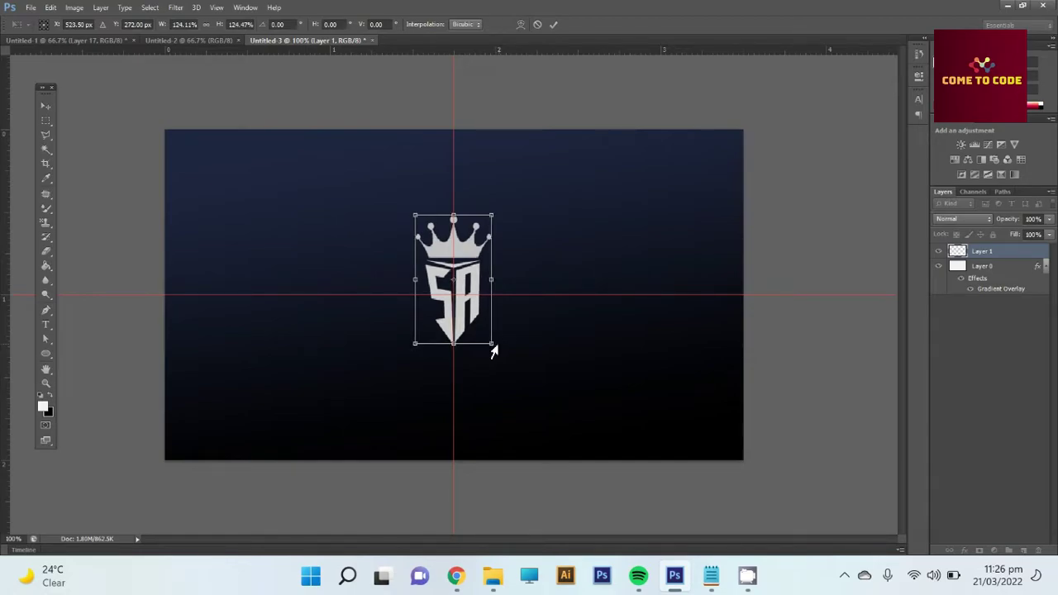
{"action": "key", "text": "Return"}
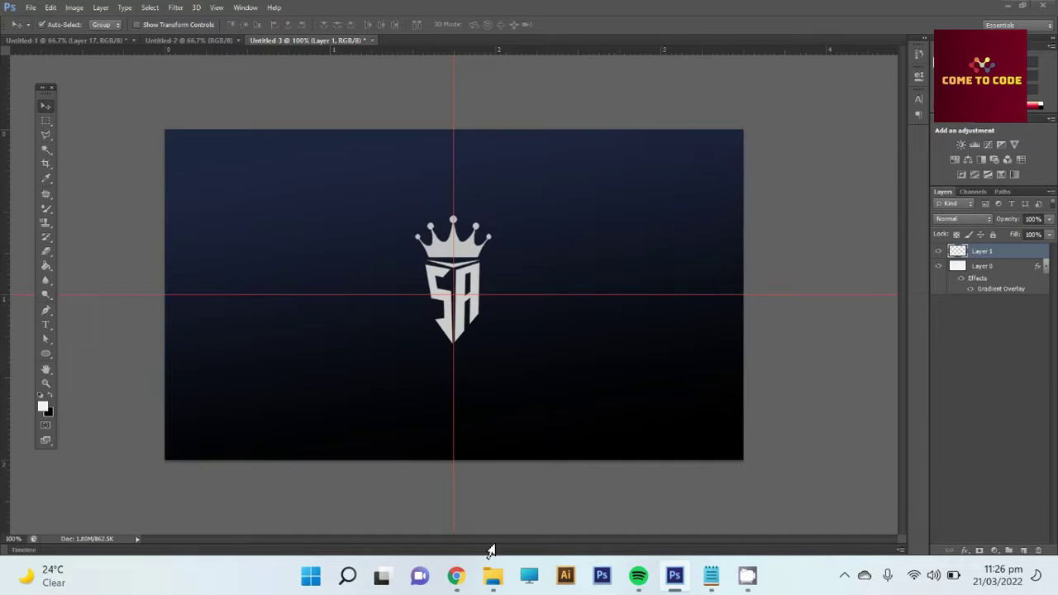
{"action": "key", "text": "alt+Tab"}
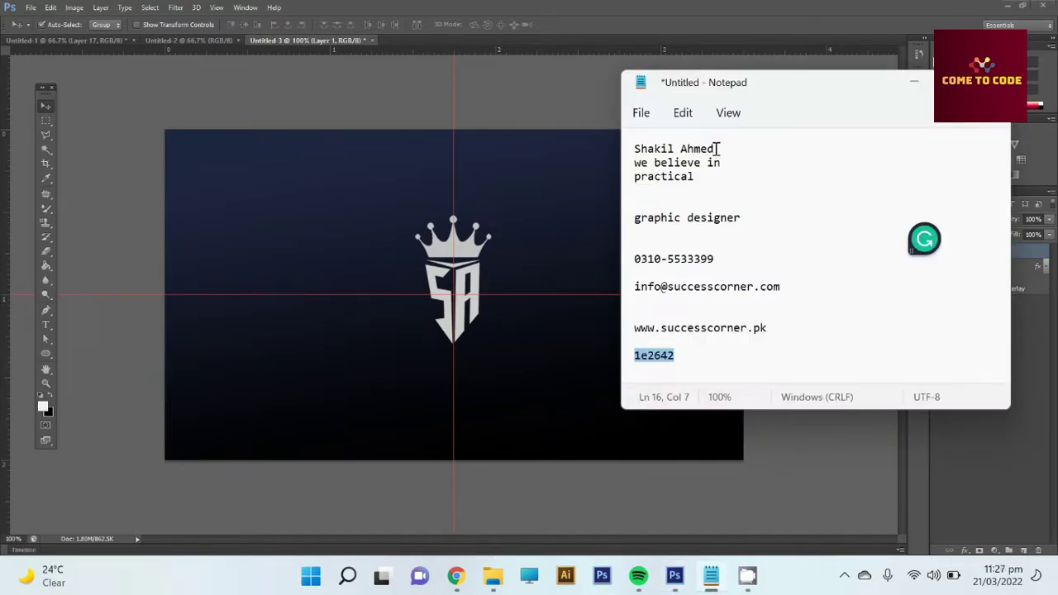
Copy the cardholder's name from Notepad and paste it as text below the logo
{"action": "left_click_drag", "start_coordinate": [718, 148], "coordinate": [634, 149]}
{"action": "key", "text": "ctrl+c"}
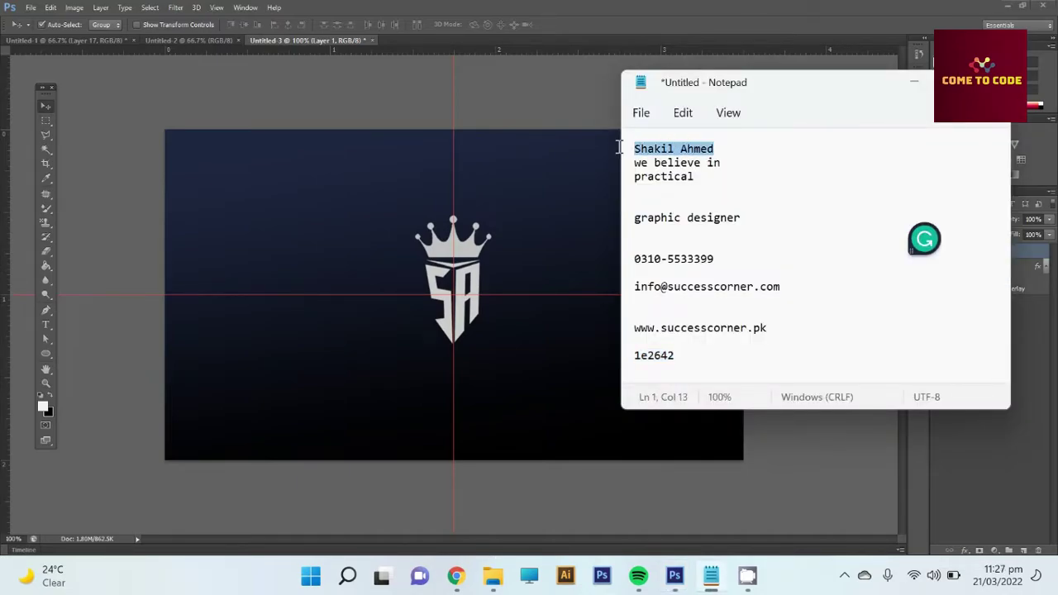
{"action": "left_click", "coordinate": [471, 355]}
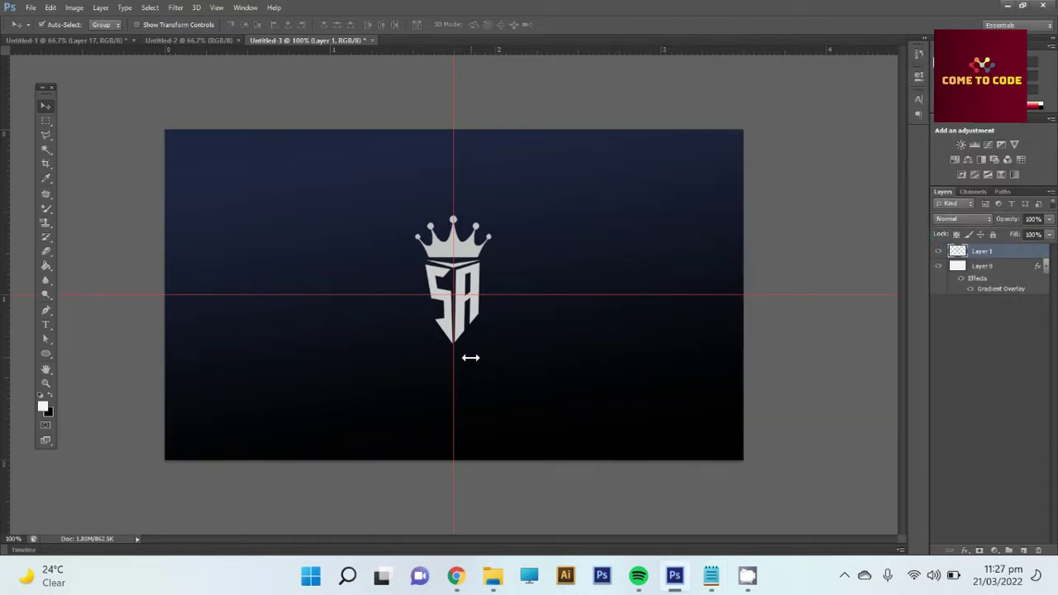
{"action": "key", "text": "t"}
{"action": "left_click", "coordinate": [425, 358]}
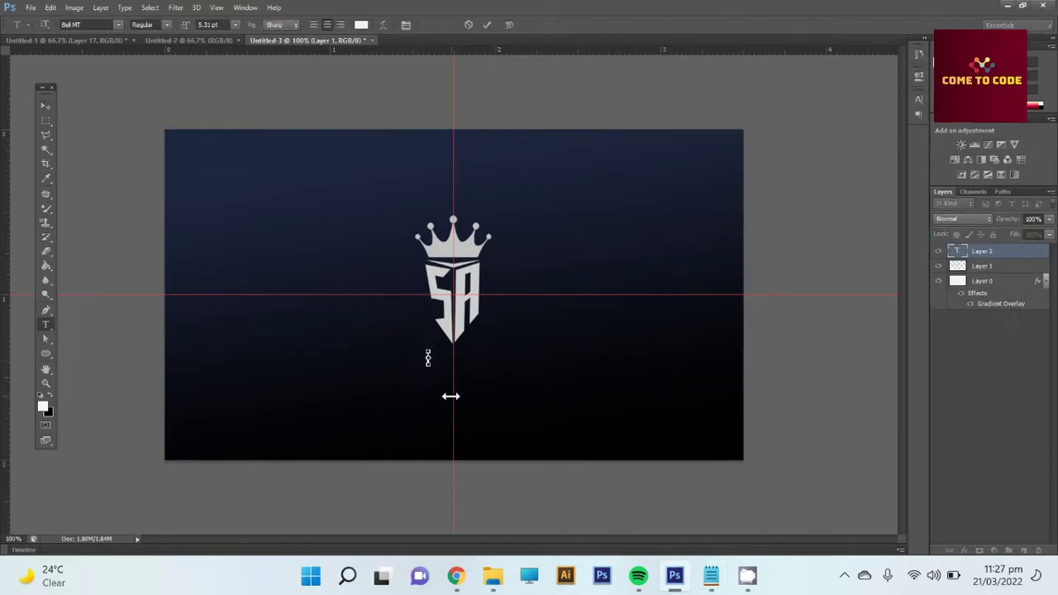
{"action": "key", "text": "ctrl+v"}
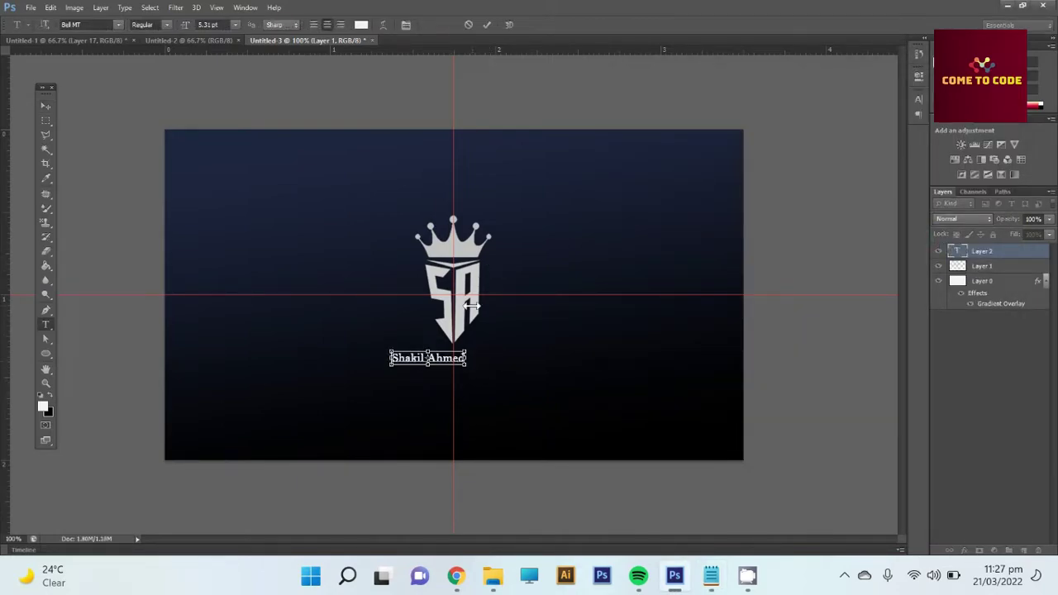
Make the name All Caps with 10 pt leading and centre it under the logo
{"action": "key", "text": "ctrl+a"}
{"action": "left_click", "coordinate": [406, 25]}
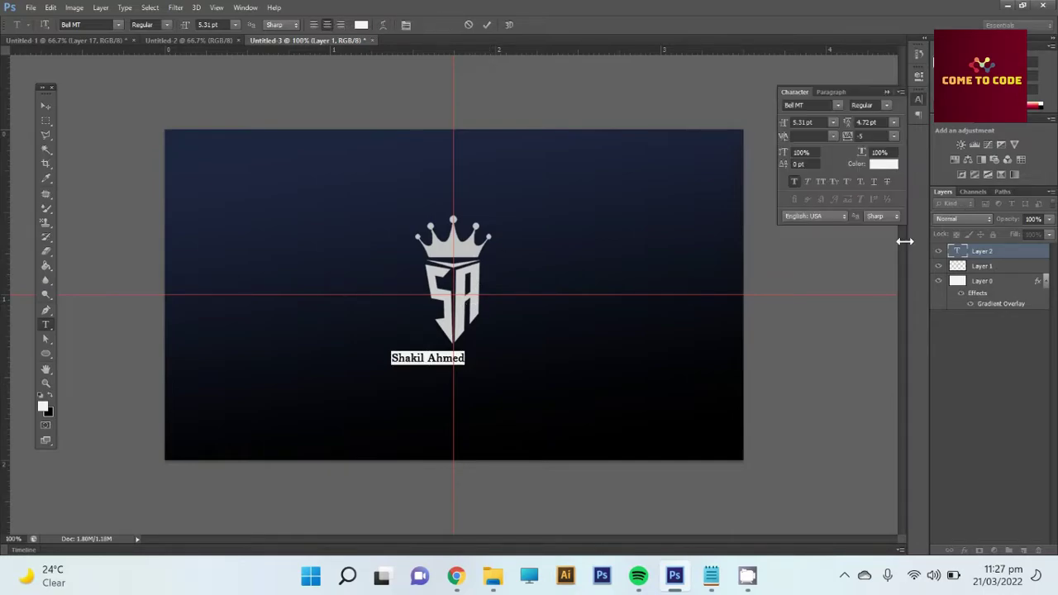
{"action": "left_click", "coordinate": [821, 181]}
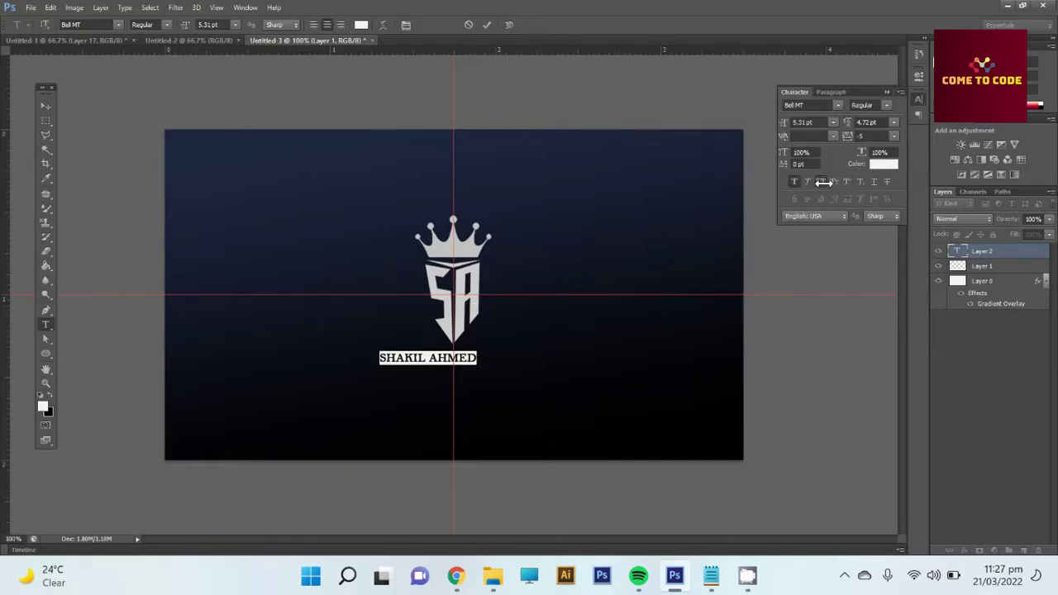
{"action": "left_click", "coordinate": [893, 122]}
{"action": "left_click", "coordinate": [894, 123]}
{"action": "left_click", "coordinate": [901, 219]}
{"action": "left_click", "coordinate": [45, 105]}
{"action": "left_click_drag", "start_coordinate": [413, 358], "coordinate": [439, 358]}
Set the name's font size to 9 pt
{"action": "key", "text": "t"}
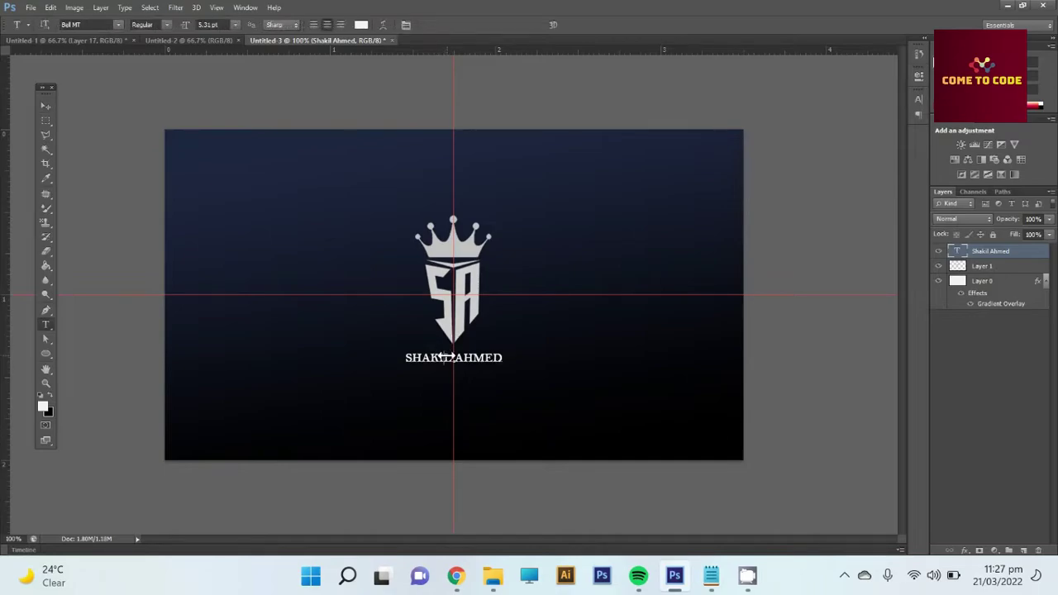
{"action": "triple_click", "coordinate": [447, 357]}
{"action": "left_click", "coordinate": [236, 25]}
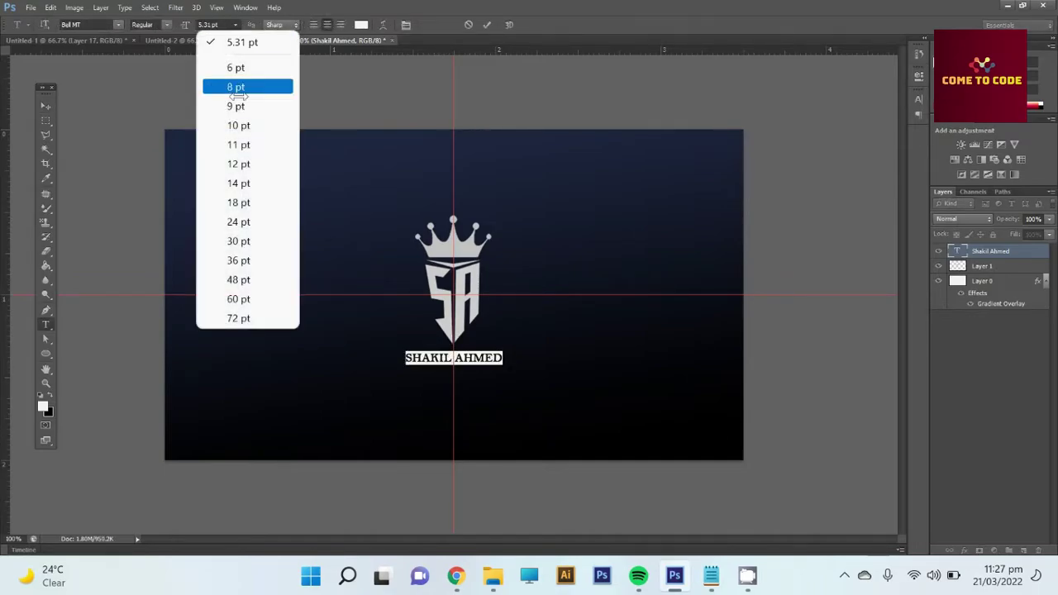
{"action": "left_click", "coordinate": [237, 106]}
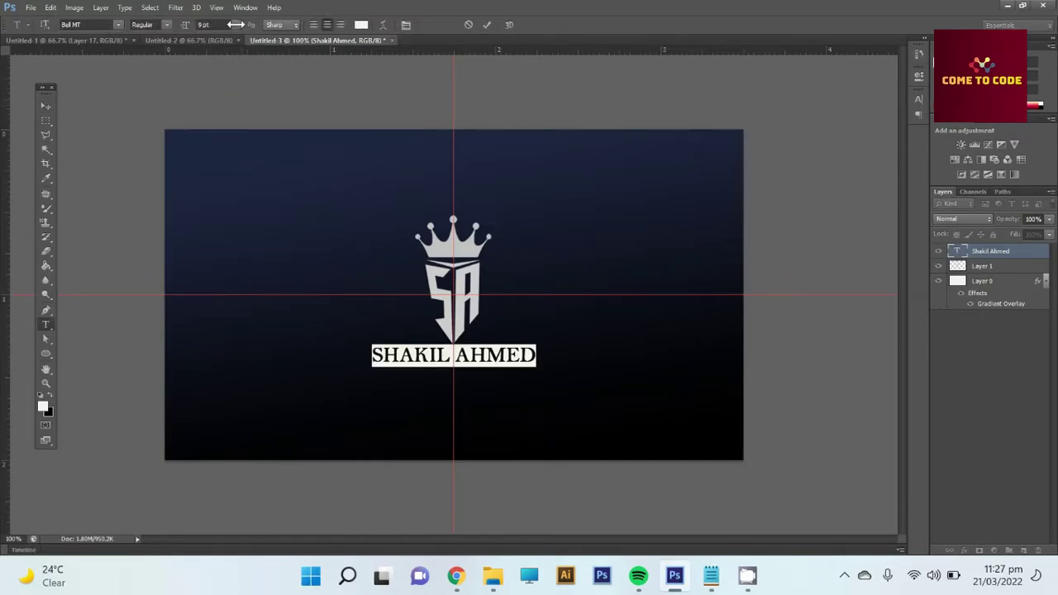
{"action": "left_click", "coordinate": [46, 106]}
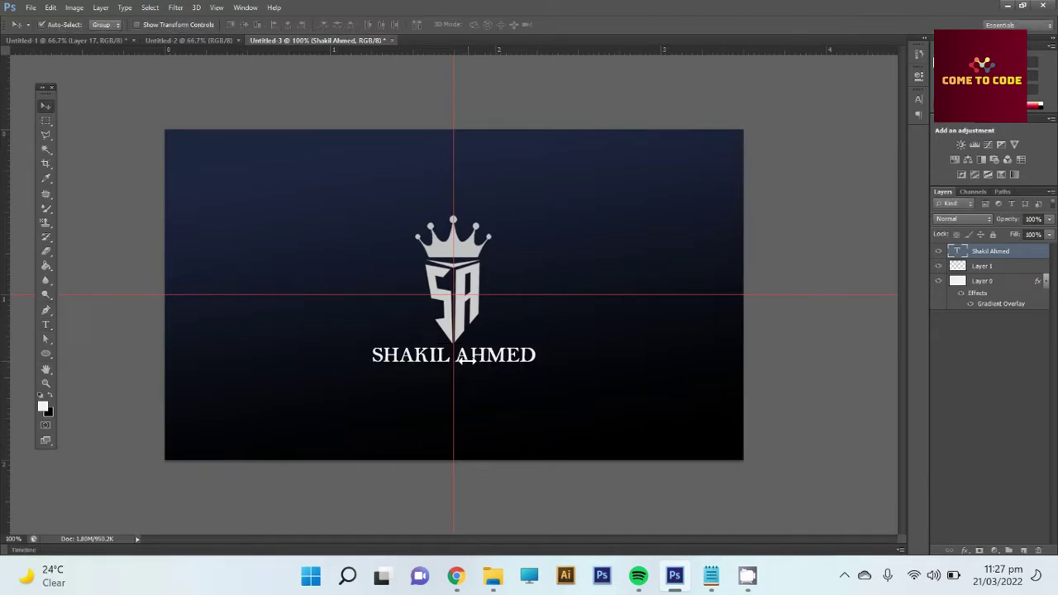
Review the font list and keep the name in Bell MT
{"action": "key", "text": "t"}
{"action": "left_click", "coordinate": [453, 357]}
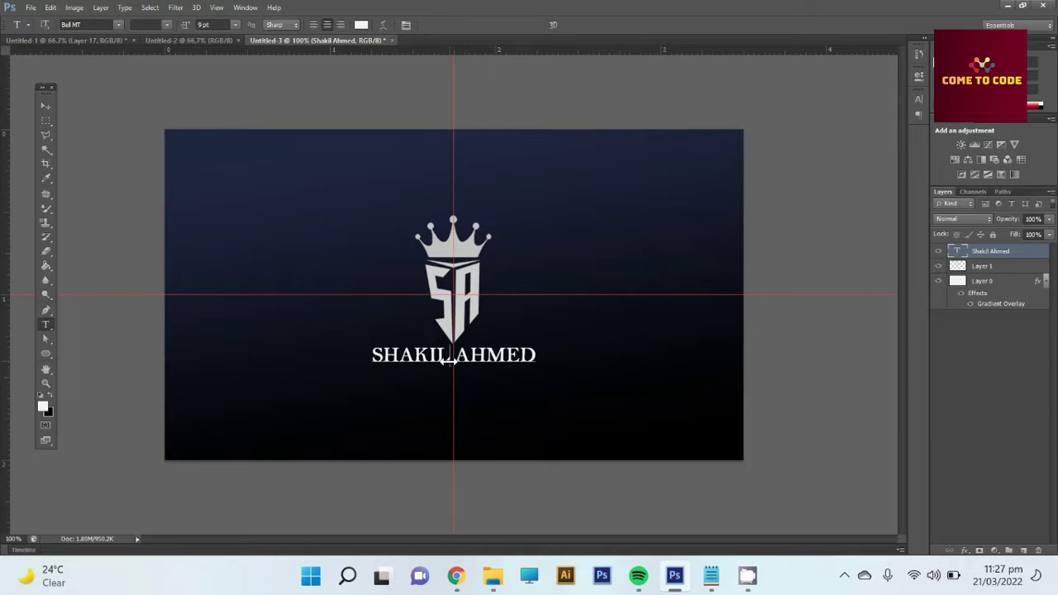
{"action": "key", "text": "ctrl+a"}
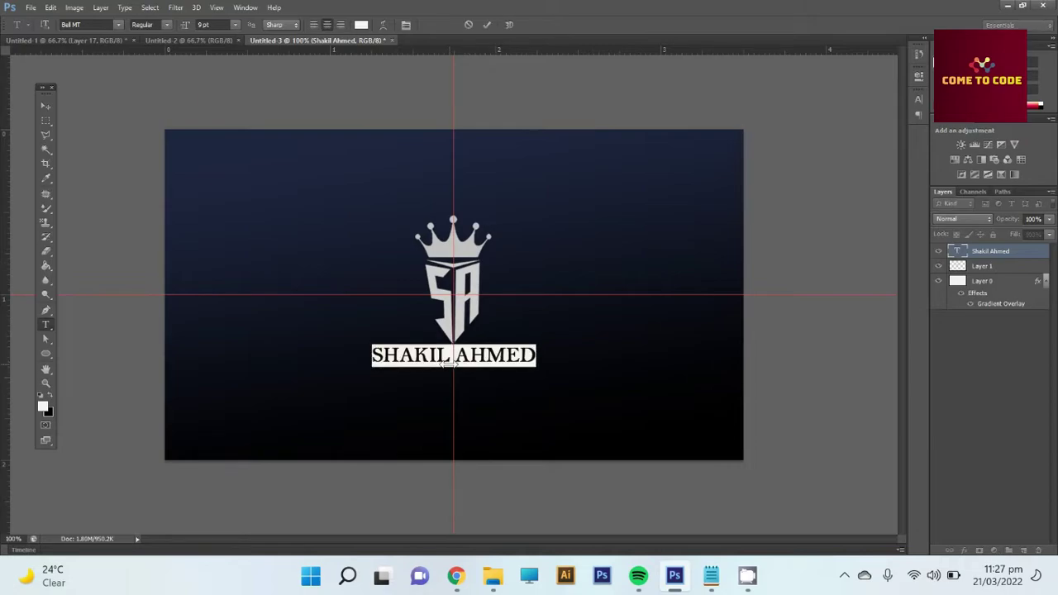
{"action": "left_click", "coordinate": [112, 24]}
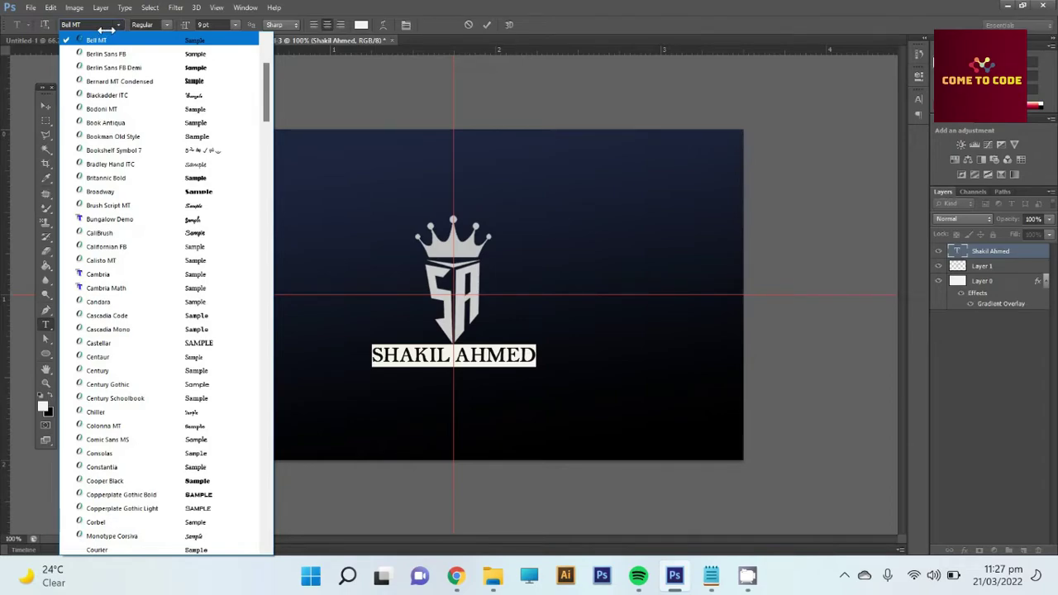
{"action": "left_click", "coordinate": [106, 25]}
{"action": "left_click", "coordinate": [45, 105]}
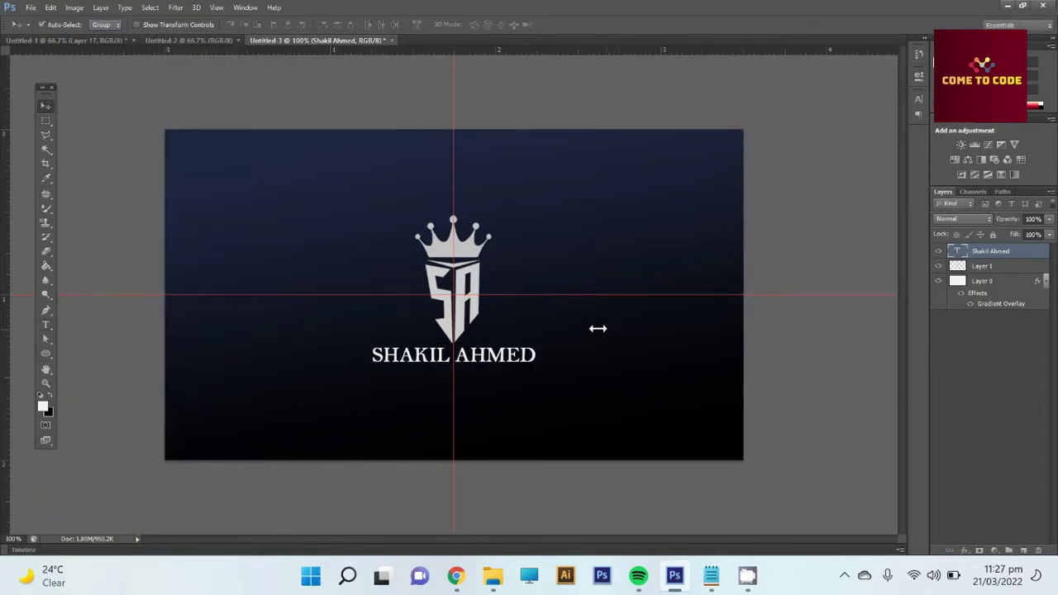
{"action": "double_click", "coordinate": [516, 354]}
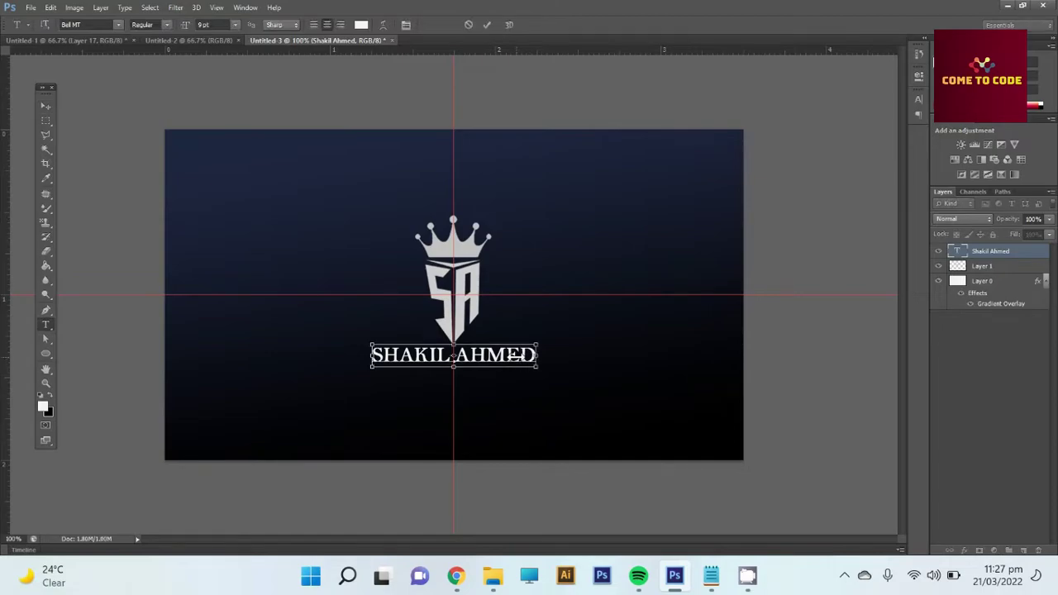
{"action": "left_click", "coordinate": [405, 24]}
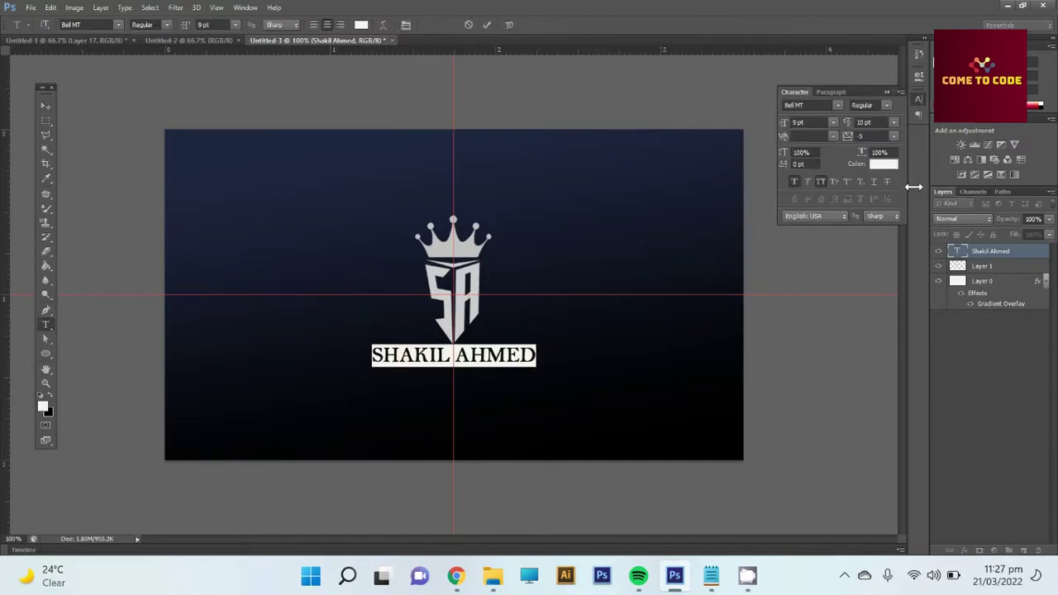
Widen the name's tracking to 25
{"action": "left_click", "coordinate": [893, 135]}
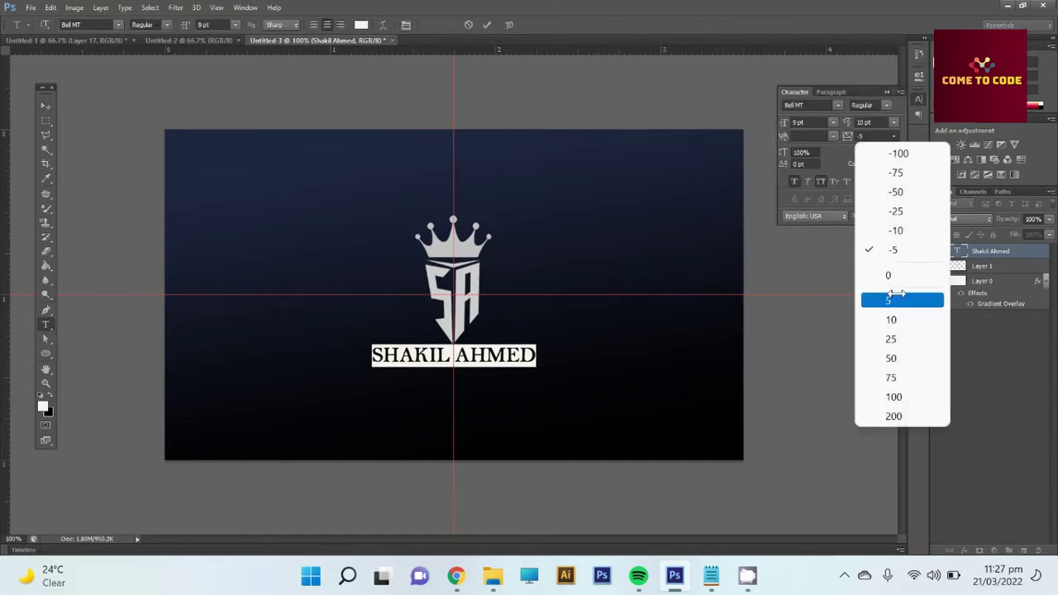
{"action": "left_click", "coordinate": [896, 295]}
{"action": "left_click", "coordinate": [893, 135]}
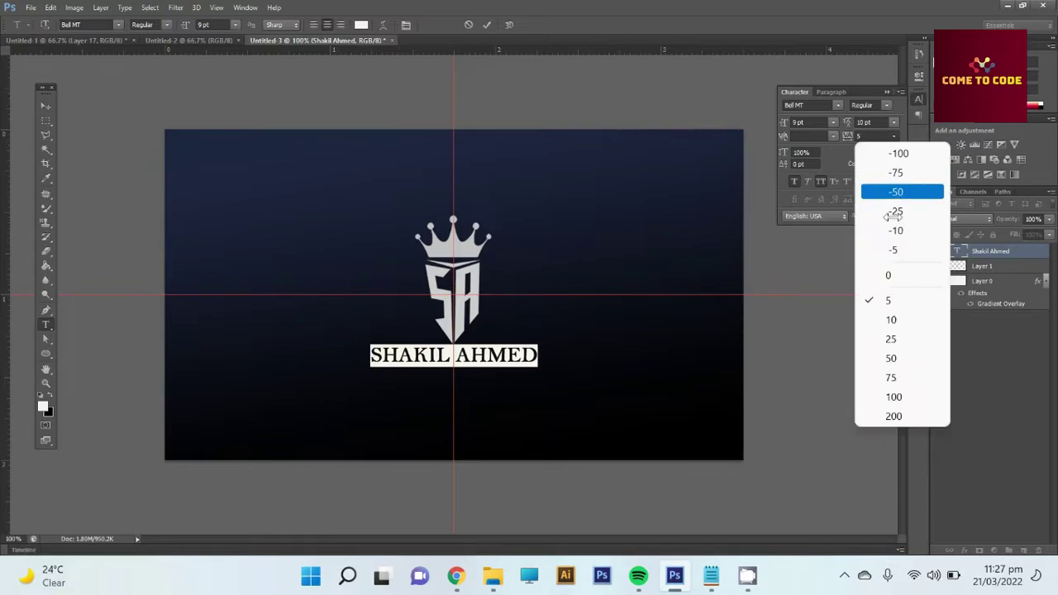
{"action": "left_click", "coordinate": [896, 339]}
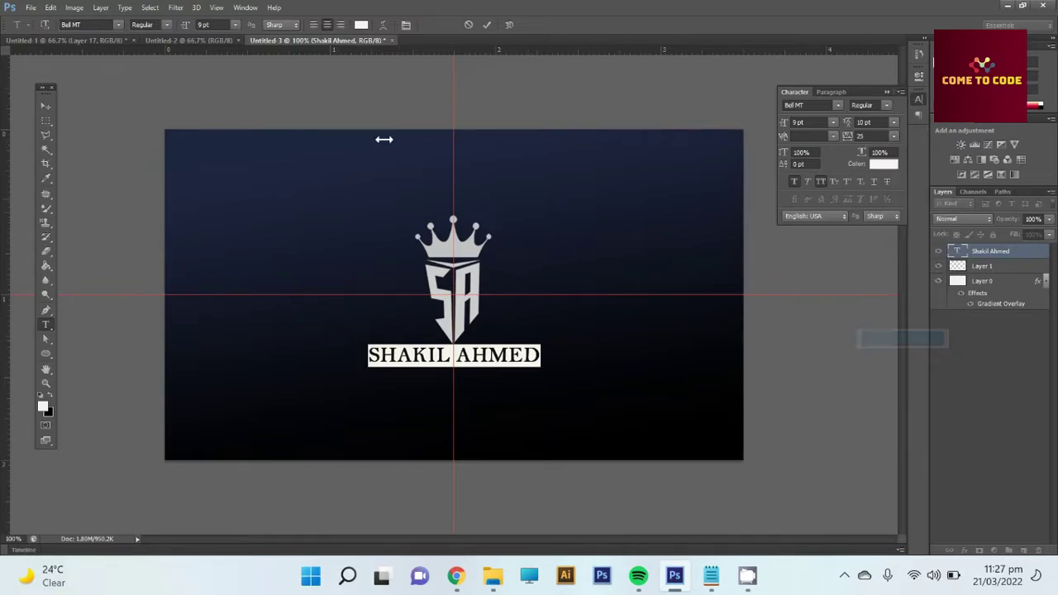
{"action": "left_click", "coordinate": [45, 106]}
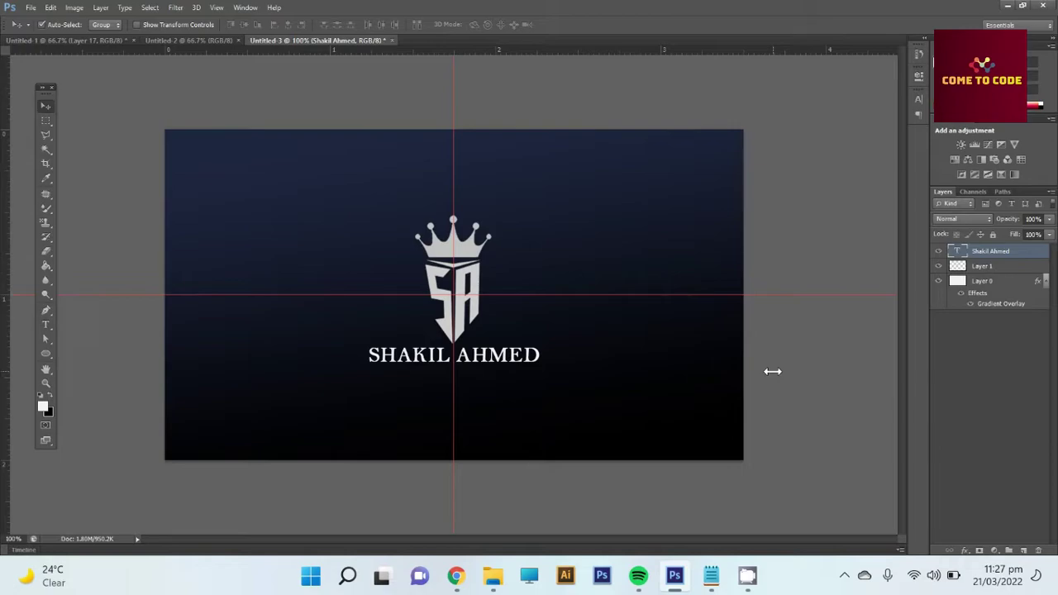
Raise the name's tracking further to 75
{"action": "key", "text": "t"}
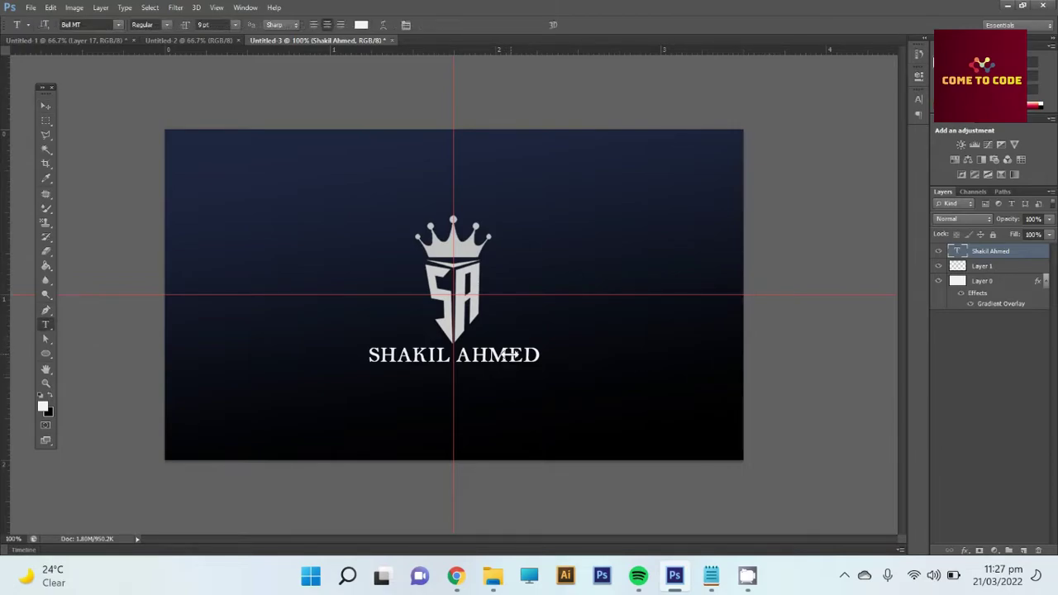
{"action": "left_click", "coordinate": [508, 354]}
{"action": "key", "text": "ctrl+a"}
{"action": "left_click", "coordinate": [403, 24]}
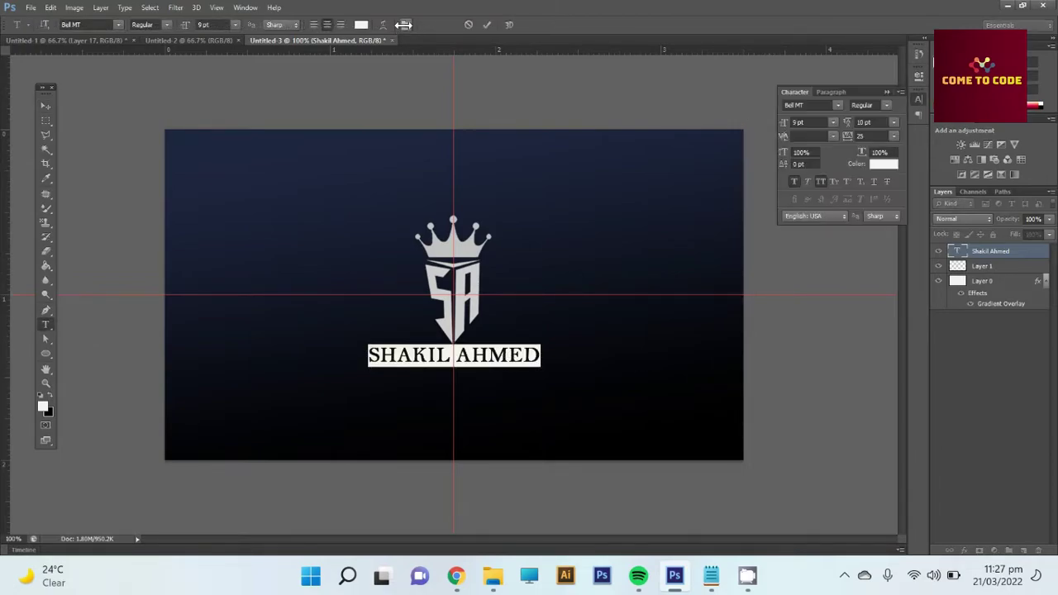
{"action": "left_click", "coordinate": [893, 136]}
{"action": "left_click", "coordinate": [896, 373]}
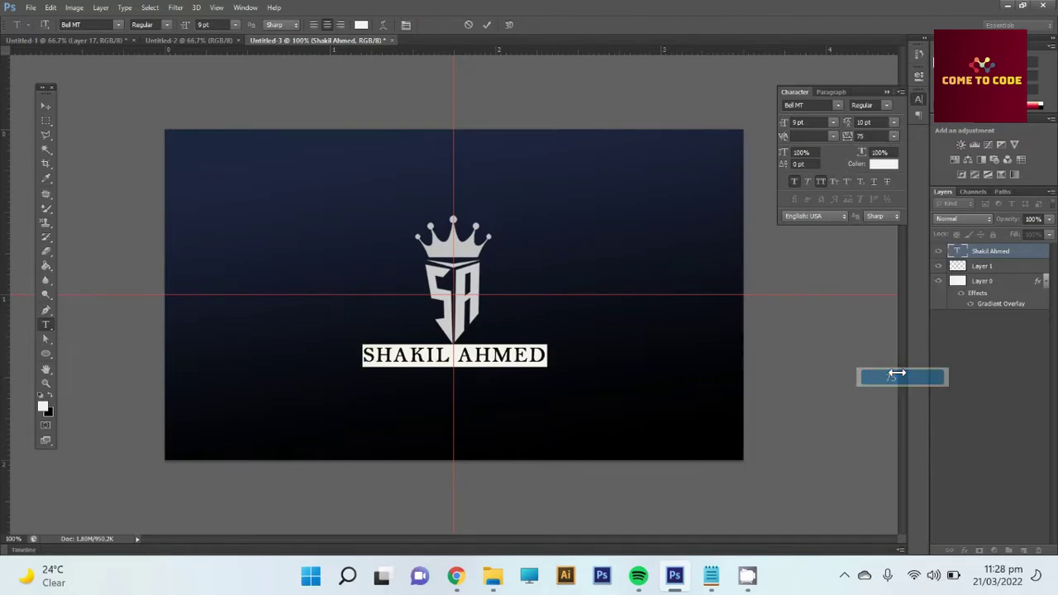
{"action": "left_click", "coordinate": [45, 106]}
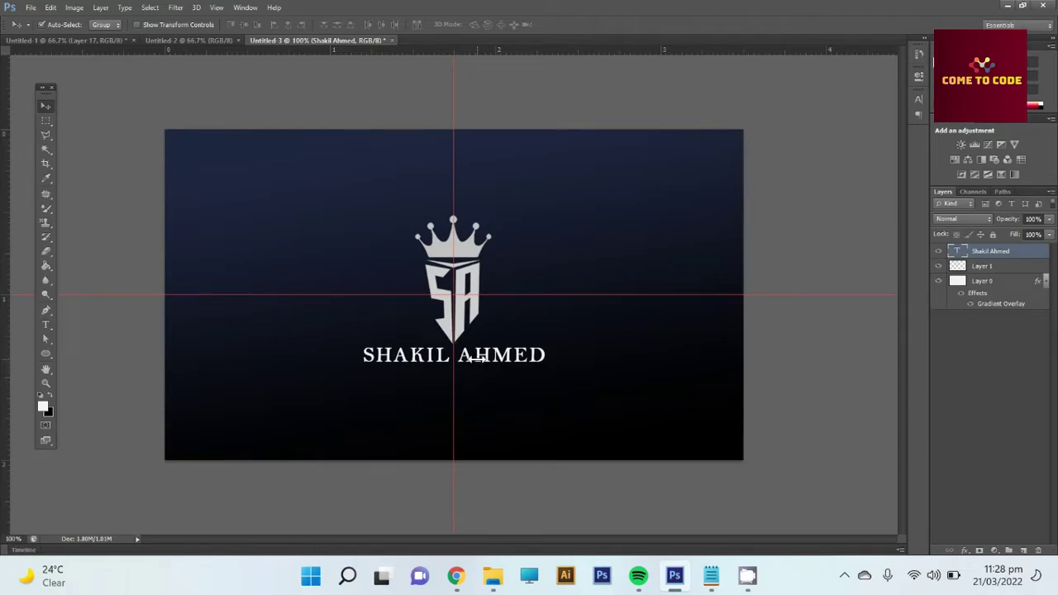
{"action": "key", "text": "t"}
{"action": "left_click", "coordinate": [476, 356]}
{"action": "key", "text": "ctrl+a"}
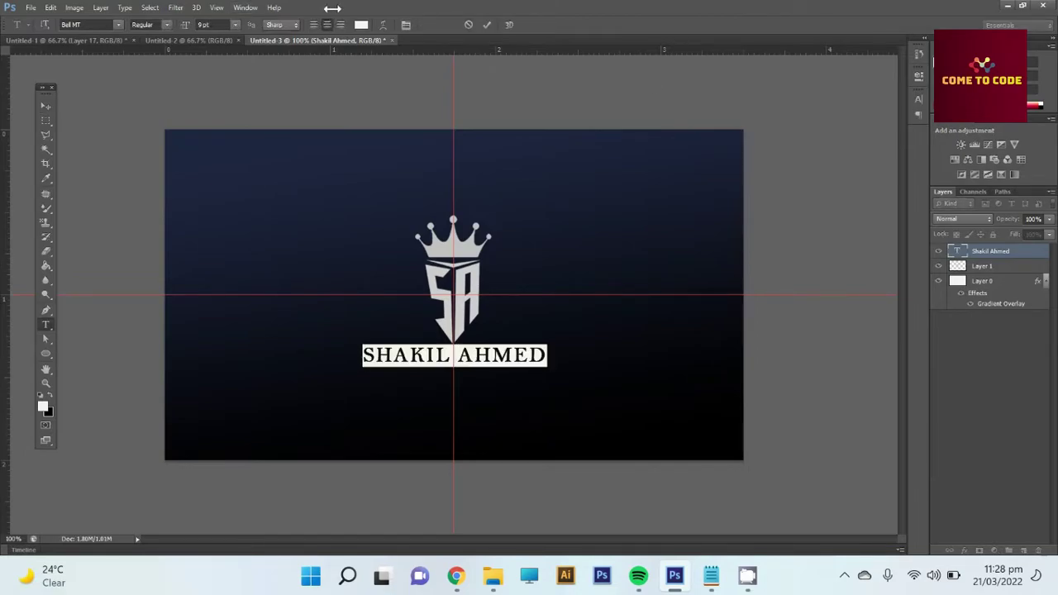
{"action": "left_click", "coordinate": [361, 24]}
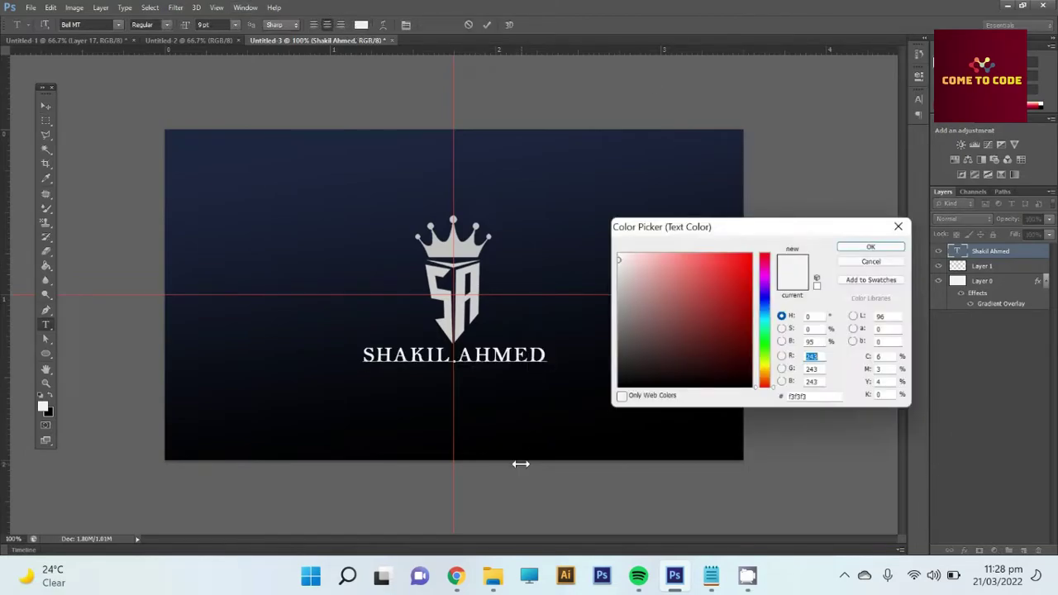
{"action": "left_click", "coordinate": [443, 246]}
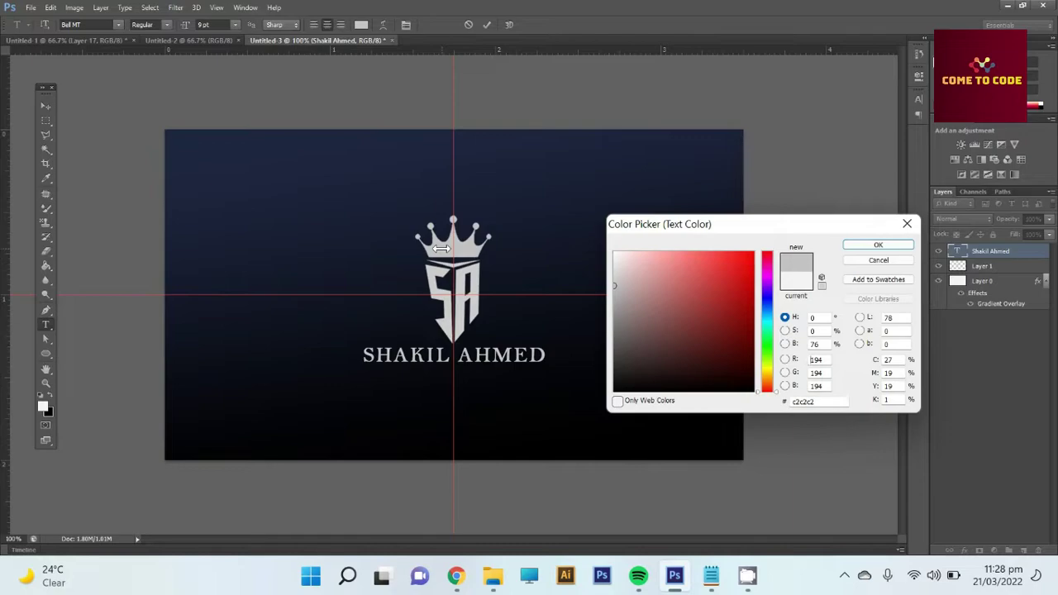
{"action": "left_click", "coordinate": [43, 405]}
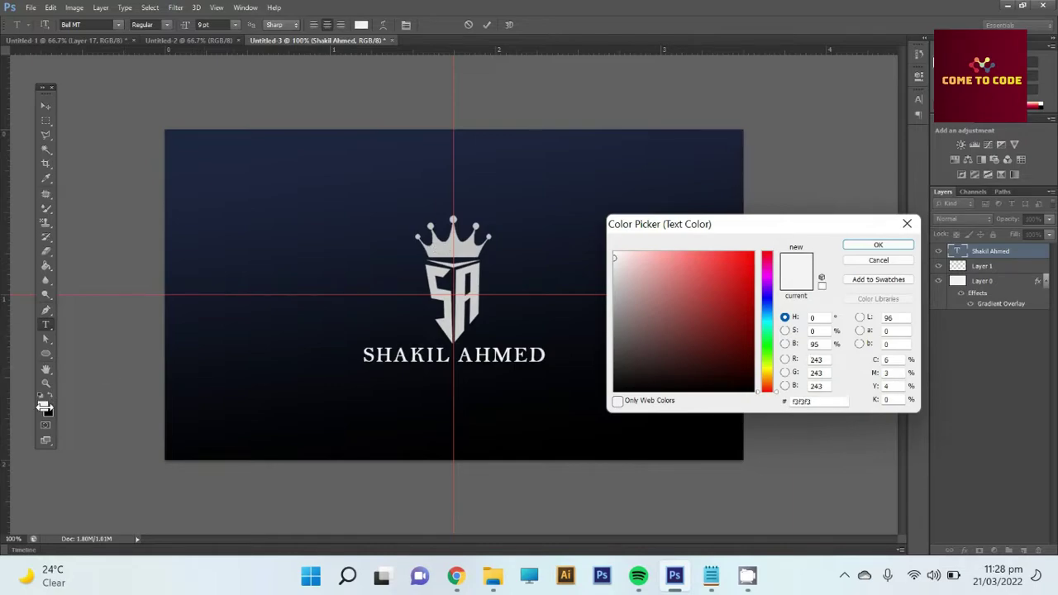
{"action": "left_click", "coordinate": [869, 244]}
{"action": "left_click", "coordinate": [47, 107]}
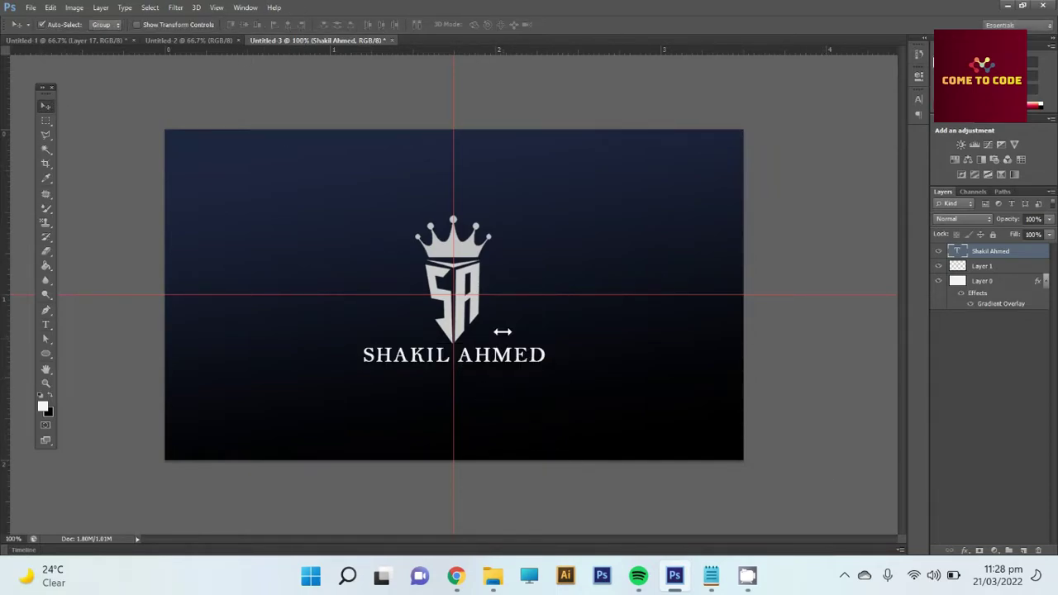
Nudge the SA logo and name upward, re-centre the name, and select the tagline in Notepad
{"action": "left_click", "coordinate": [451, 320]}
{"action": "key", "text": "shift+Up"}
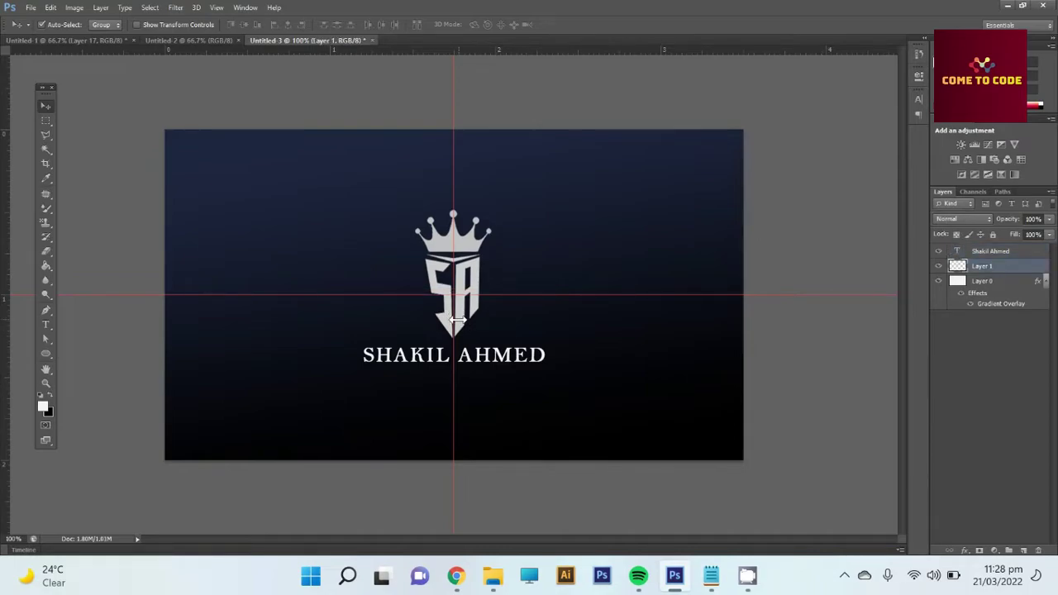
{"action": "key", "text": "shift+Up"}
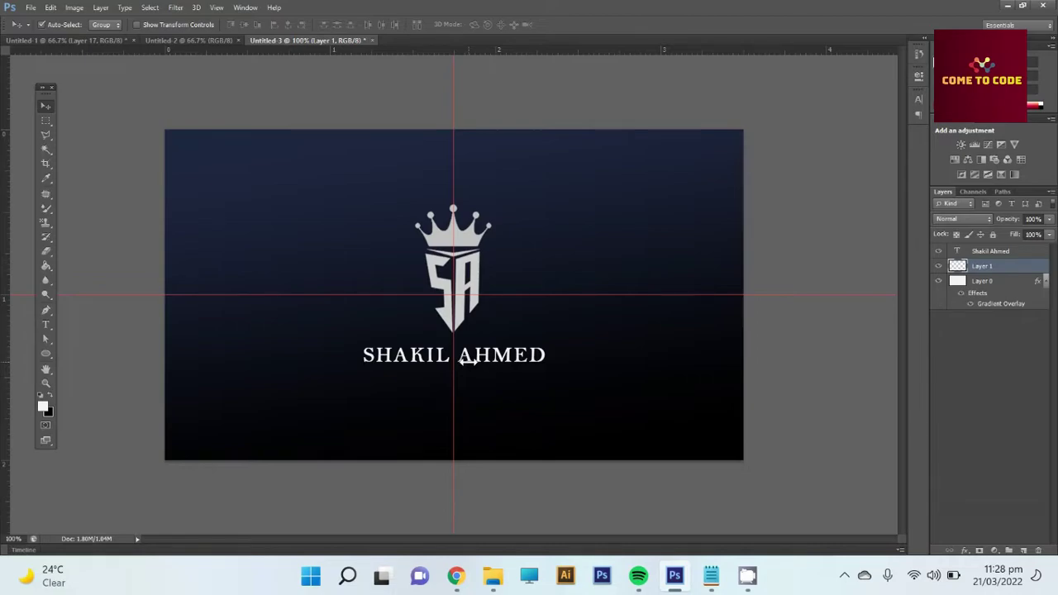
{"action": "left_click", "coordinate": [469, 361]}
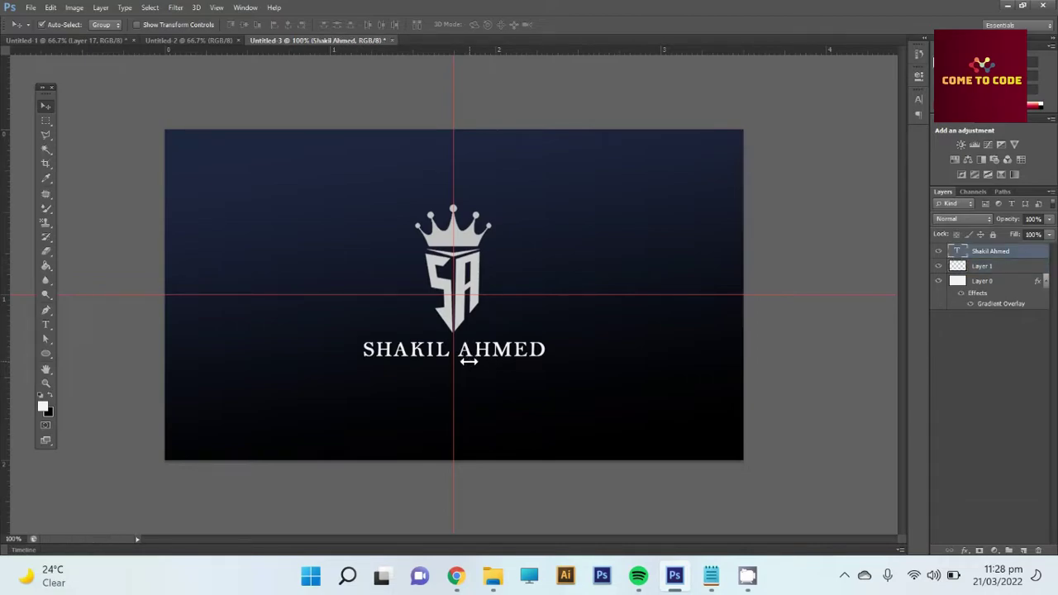
{"action": "key", "text": "shift+Up"}
{"action": "key", "text": "Down"}
{"action": "key", "text": "Down"}
{"action": "key", "text": "Down"}
{"action": "key", "text": "Down"}
{"action": "key", "text": "Down"}
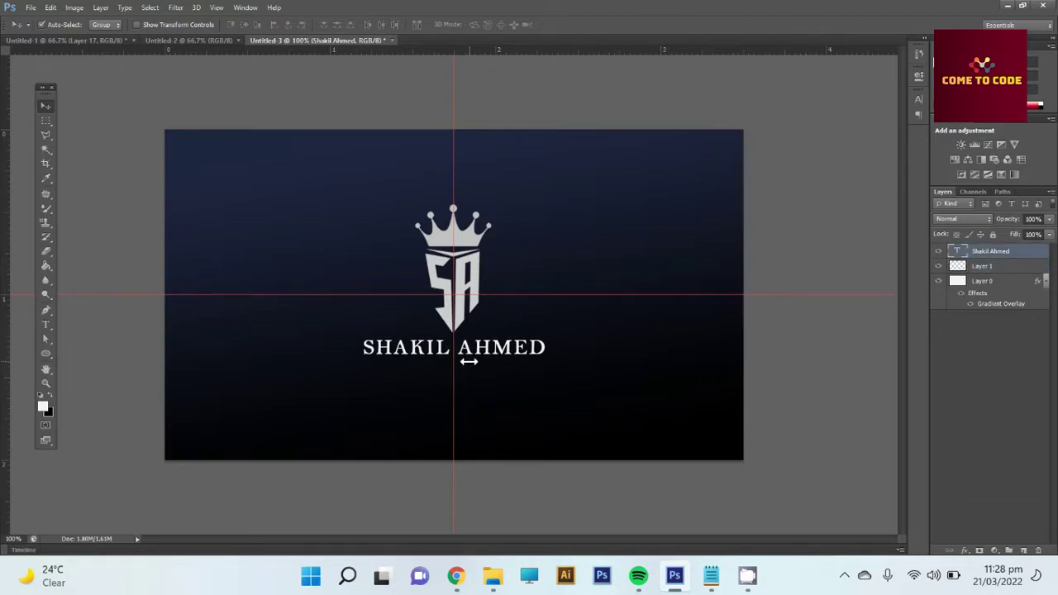
{"action": "key", "text": "ctrl+t"}
{"action": "key", "text": "Left"}
{"action": "key", "text": "Left"}
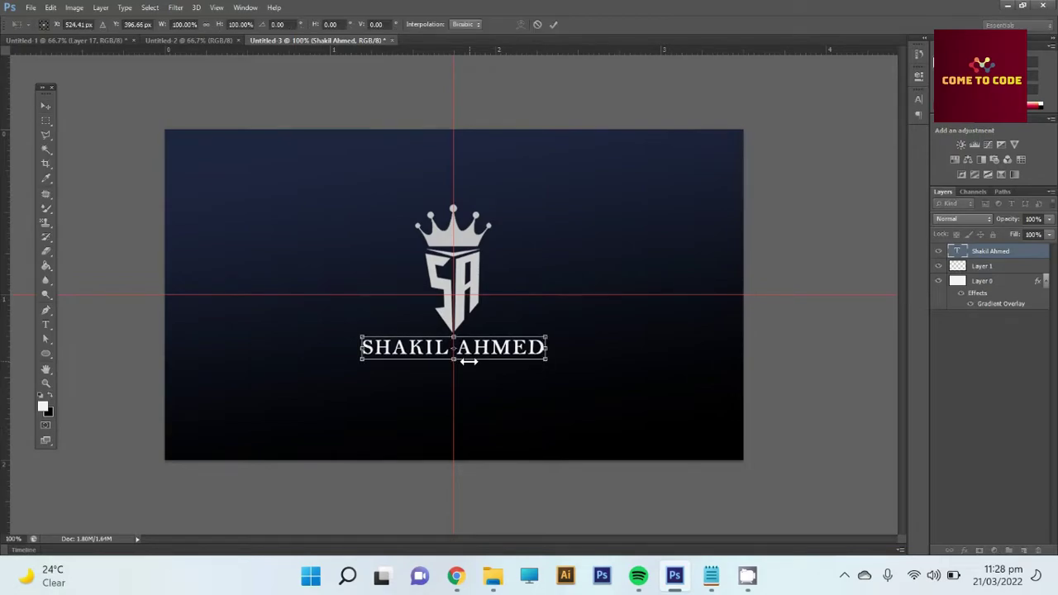
{"action": "key", "text": "Right"}
{"action": "key", "text": "Right"}
{"action": "key", "text": "Right"}
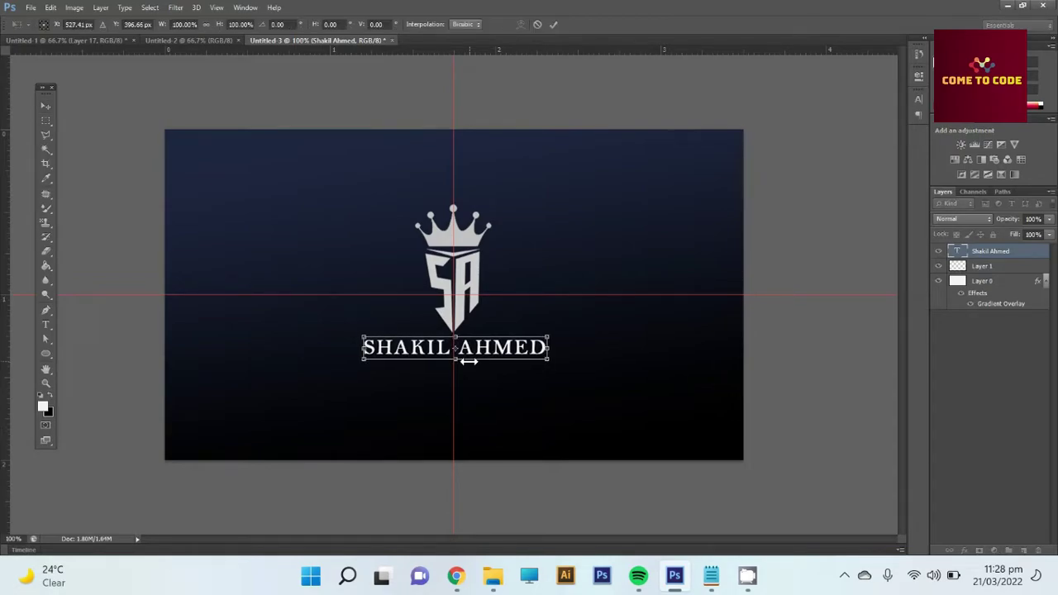
{"action": "key", "text": "Return"}
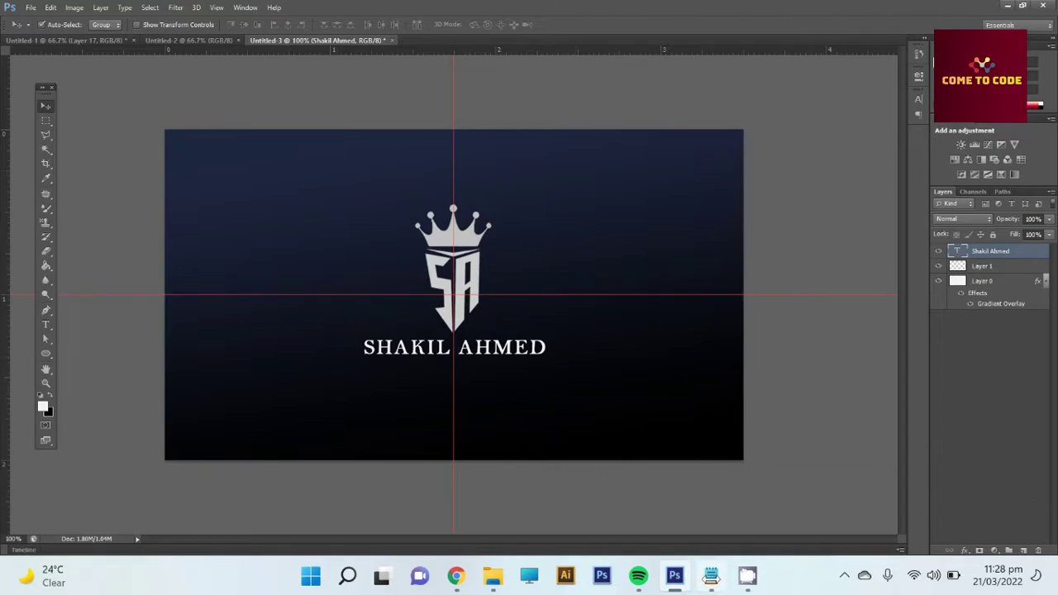
{"action": "left_click", "coordinate": [710, 576]}
{"action": "left_click_drag", "start_coordinate": [697, 177], "coordinate": [624, 160]}
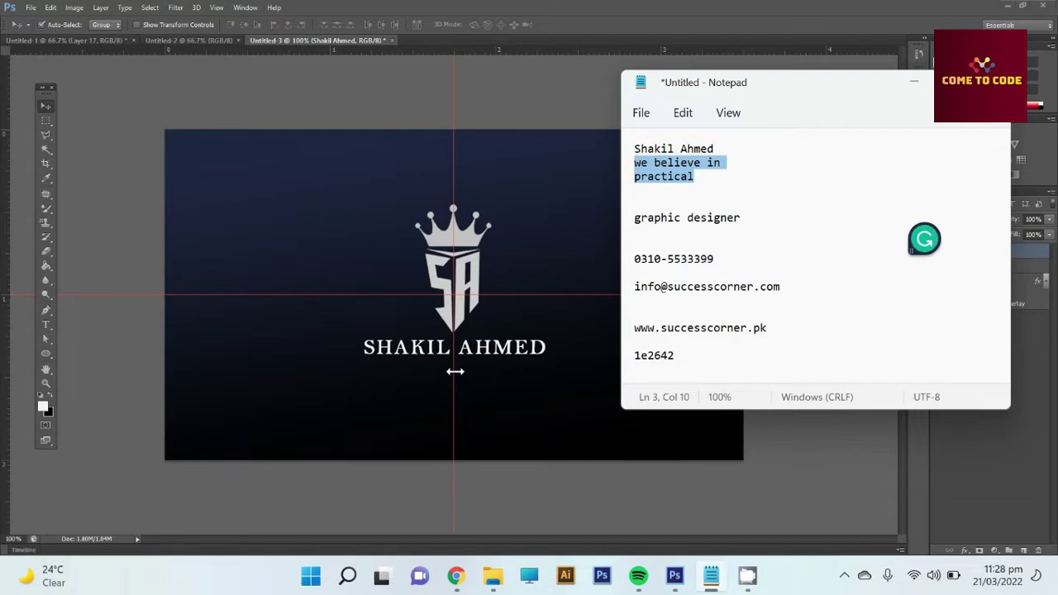
Duplicate the name below itself and replace the copy with the tagline at 6 pt
{"action": "left_click", "coordinate": [913, 82]}
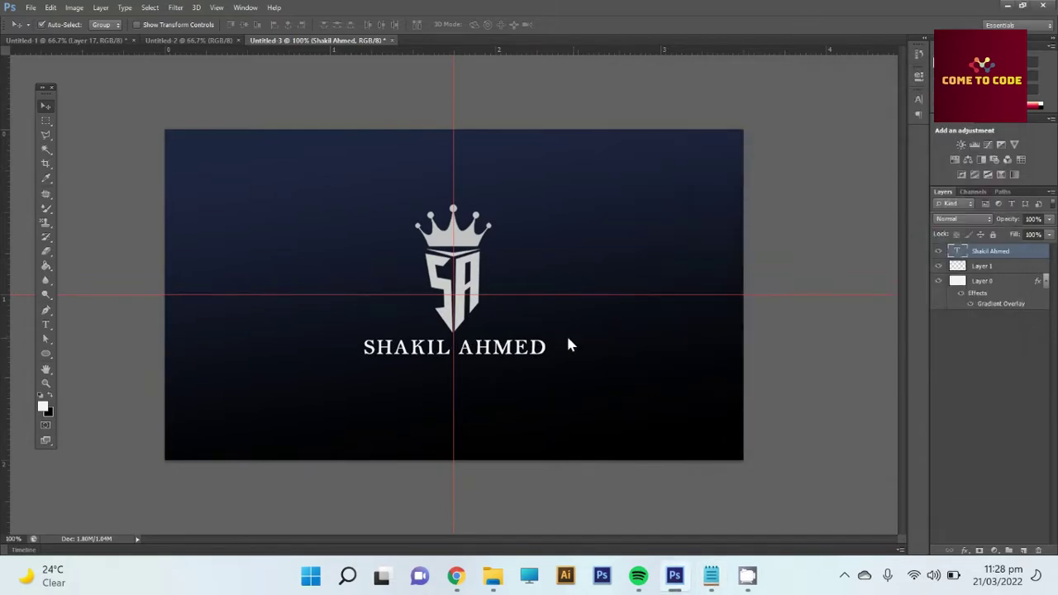
{"action": "left_click_drag", "start_coordinate": [471, 360], "coordinate": [475, 387]}
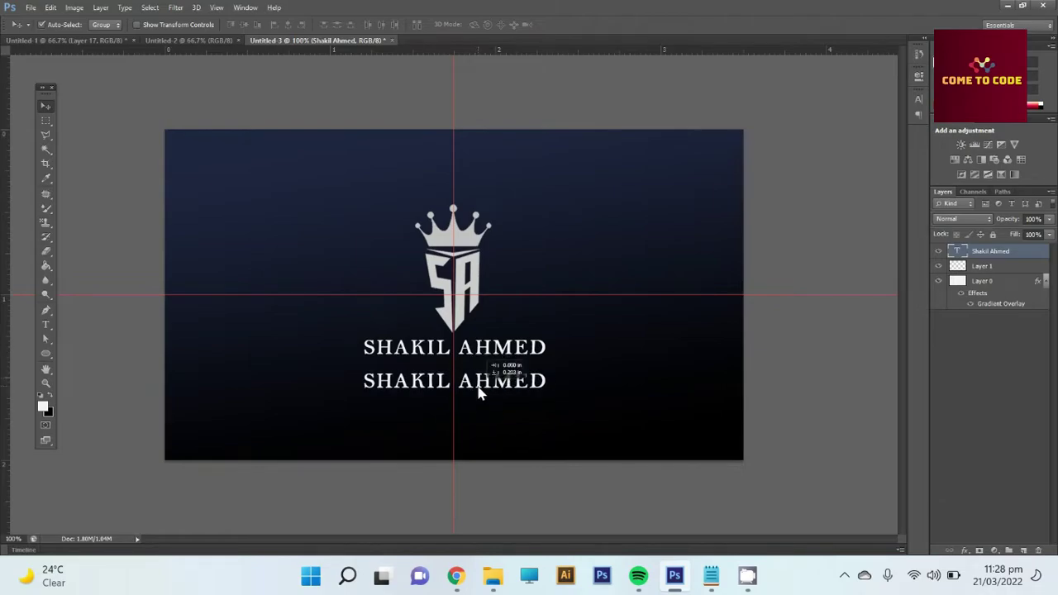
{"action": "key", "text": "t"}
{"action": "left_click", "coordinate": [475, 385]}
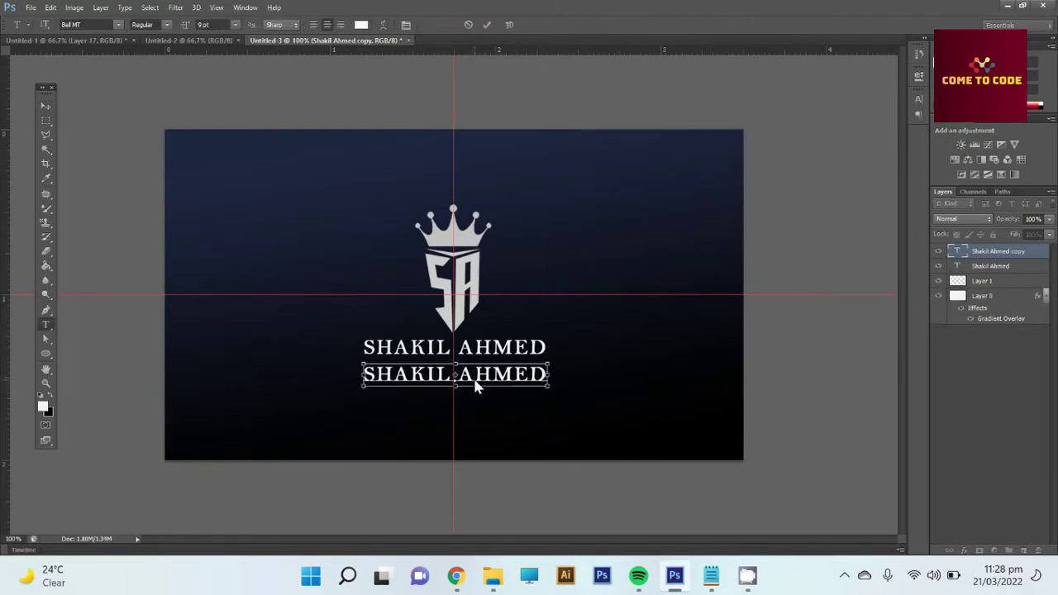
{"action": "key", "text": "ctrl+a"}
{"action": "type", "text": "WE BELIEVE IN PRACTICAL"}
{"action": "key", "text": "ctrl+a"}
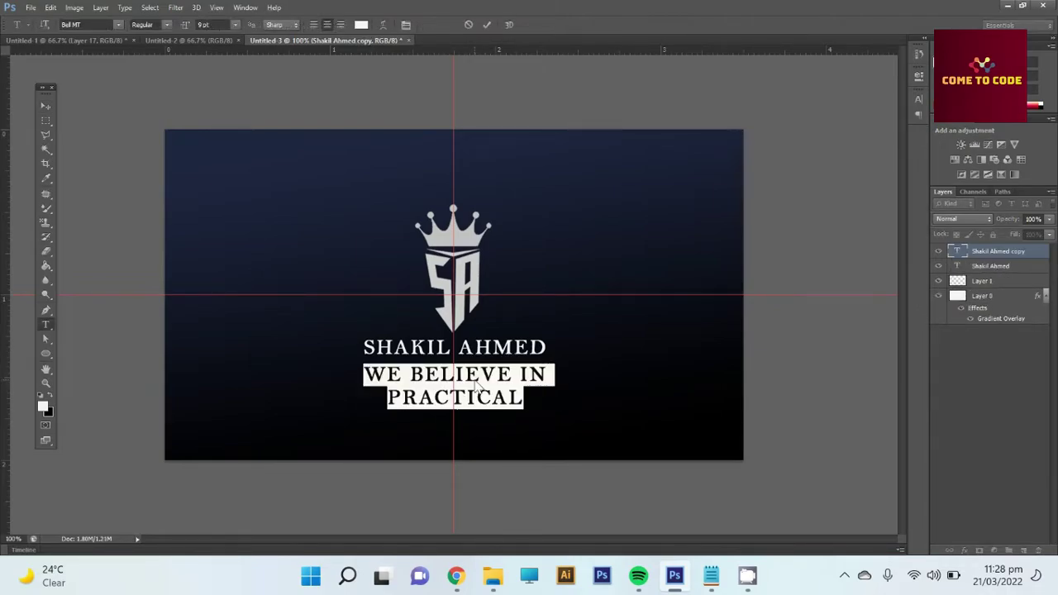
{"action": "left_click", "coordinate": [236, 24]}
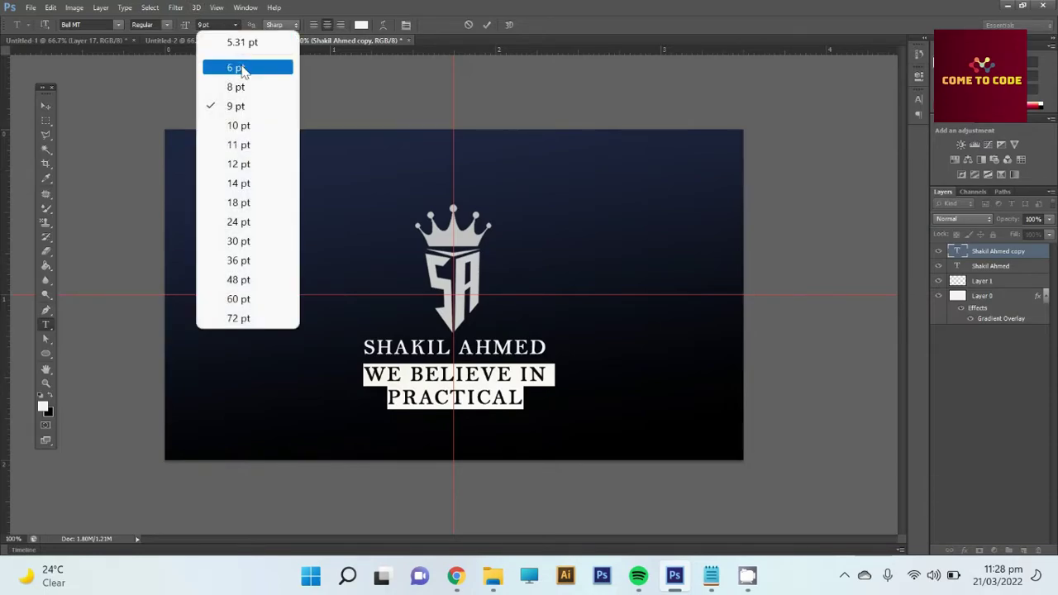
{"action": "left_click", "coordinate": [236, 67]}
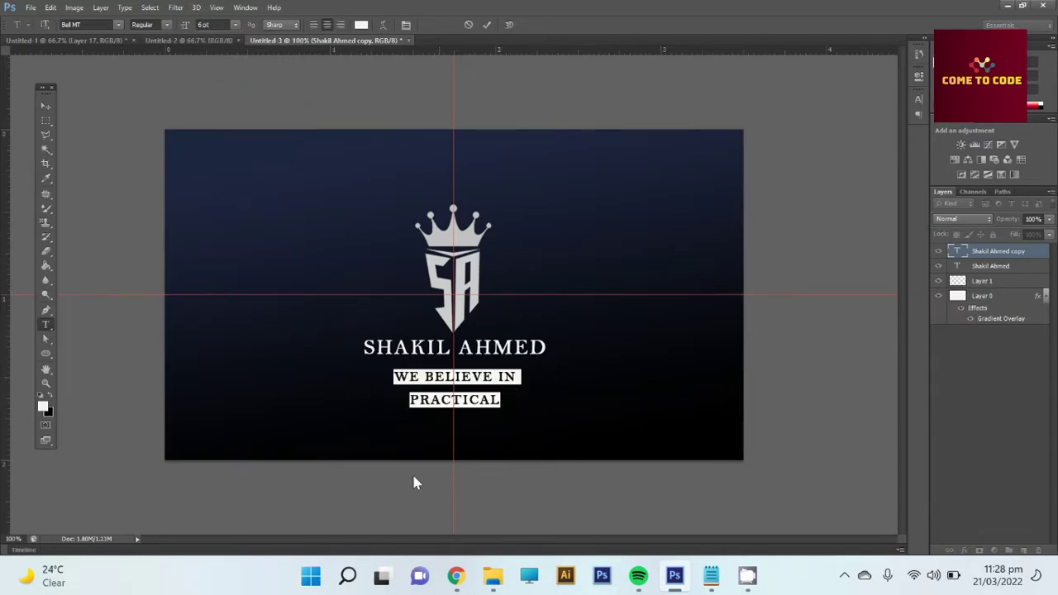
Join the tagline onto one line, turn off All Caps, and nudge it up
{"action": "left_click", "coordinate": [411, 405]}
{"action": "key", "text": "BackSpace"}
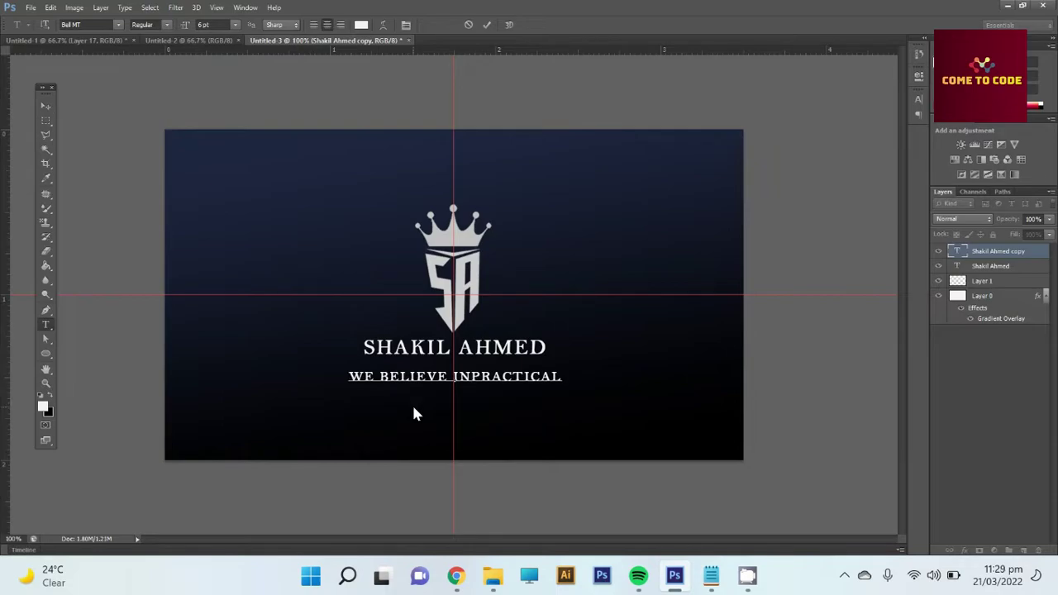
{"action": "key", "text": "ctrl+a"}
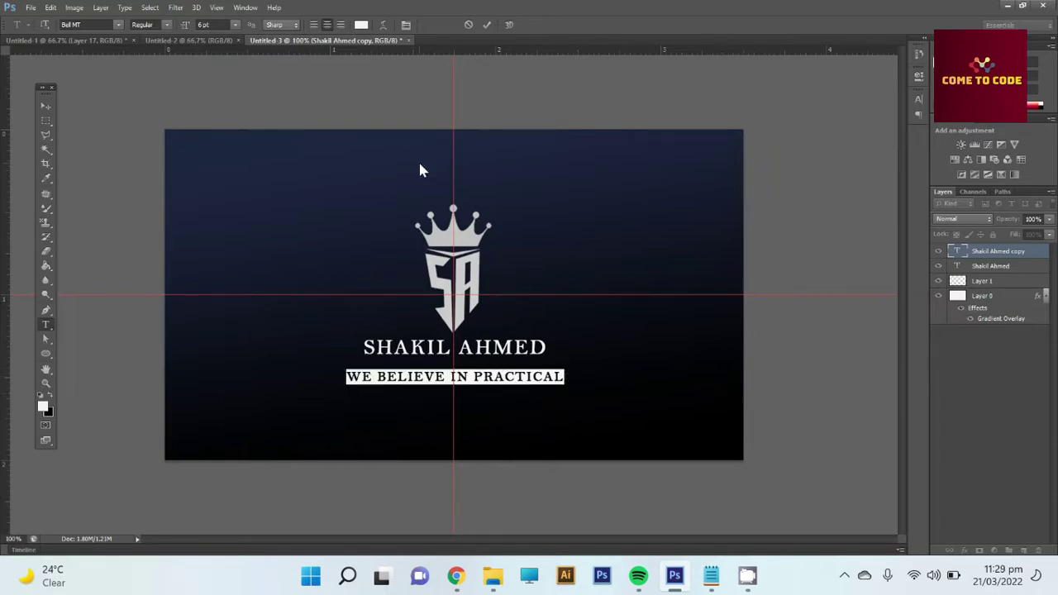
{"action": "left_click", "coordinate": [406, 24]}
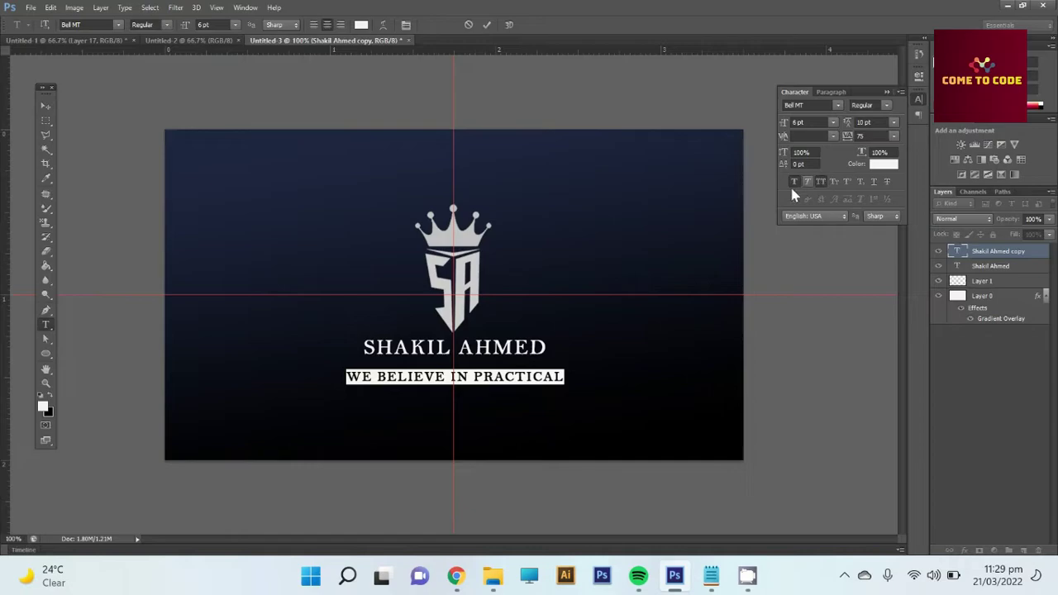
{"action": "left_click", "coordinate": [819, 182]}
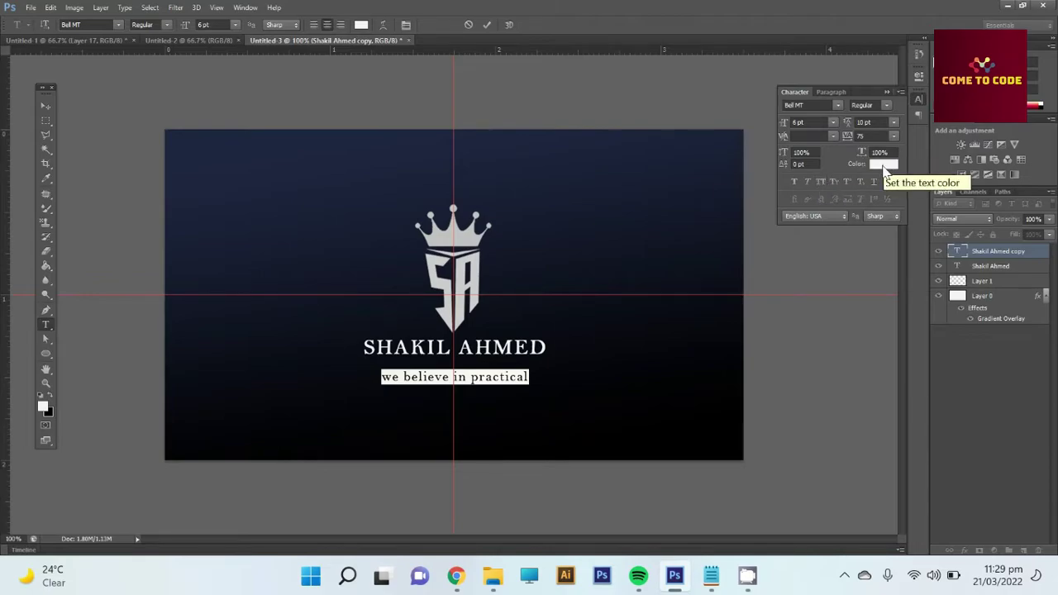
{"action": "left_click", "coordinate": [46, 107]}
{"action": "key", "text": "Up"}
{"action": "key", "text": "Up"}
{"action": "key", "text": "Up"}
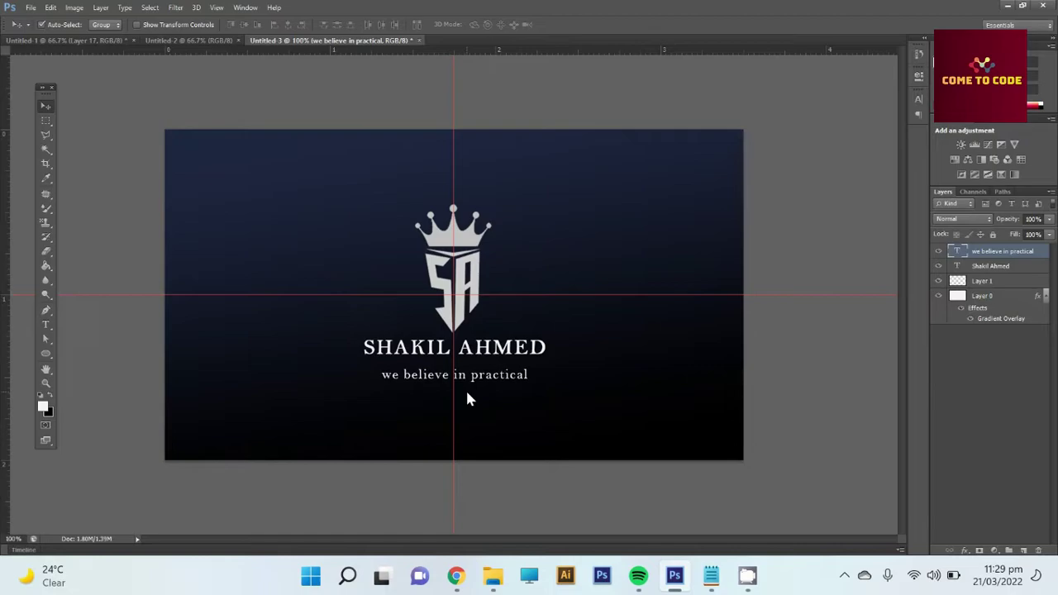
{"action": "key", "text": "Up"}
{"action": "key", "text": "Up"}
{"action": "key", "text": "Up"}
{"action": "key", "text": "Up"}
{"action": "key", "text": "Up"}
{"action": "key", "text": "Up"}
{"action": "key", "text": "Up"}
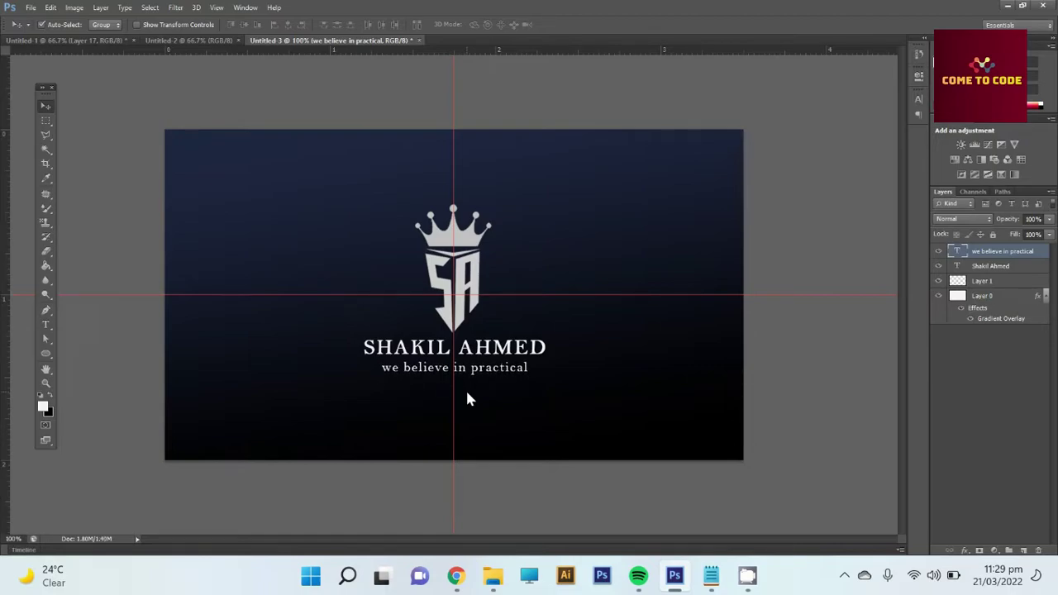
{"action": "key", "text": "Up"}
Set the tagline back to All Caps in Arial
{"action": "key", "text": "t"}
{"action": "triple_click", "coordinate": [468, 372]}
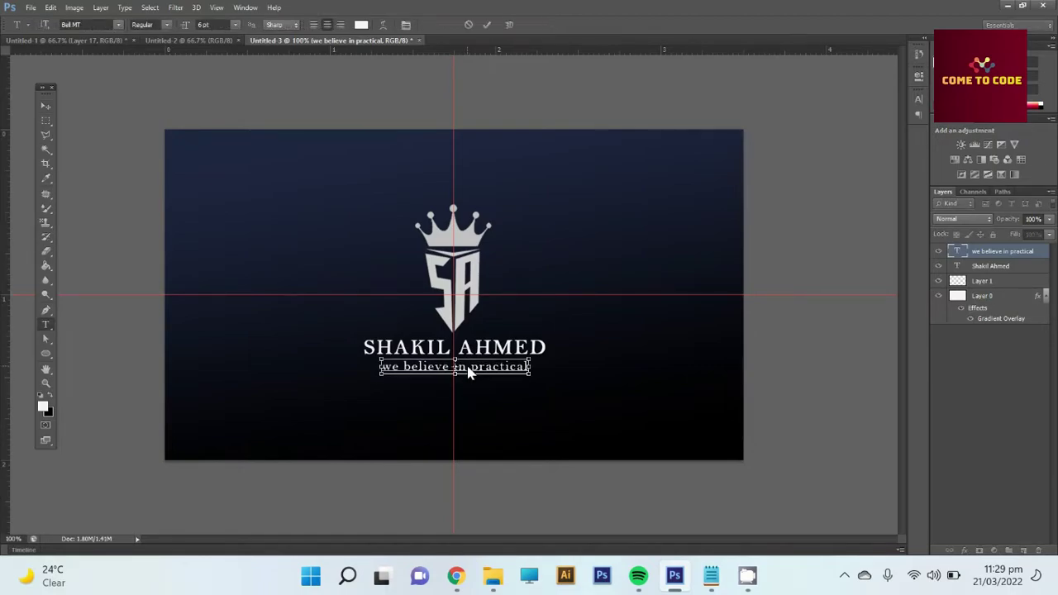
{"action": "left_click", "coordinate": [405, 25]}
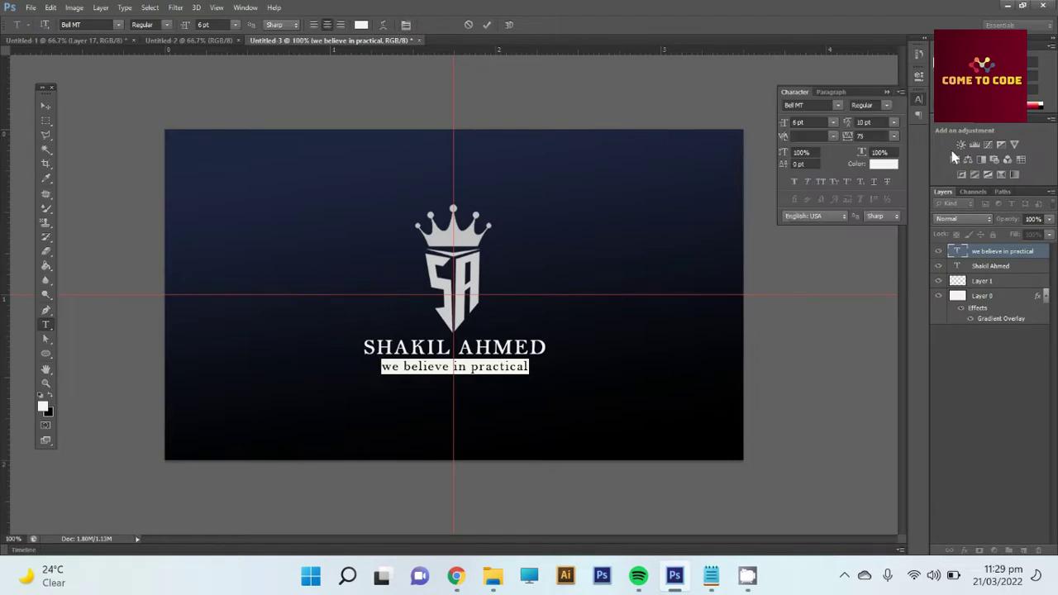
{"action": "left_click", "coordinate": [822, 183]}
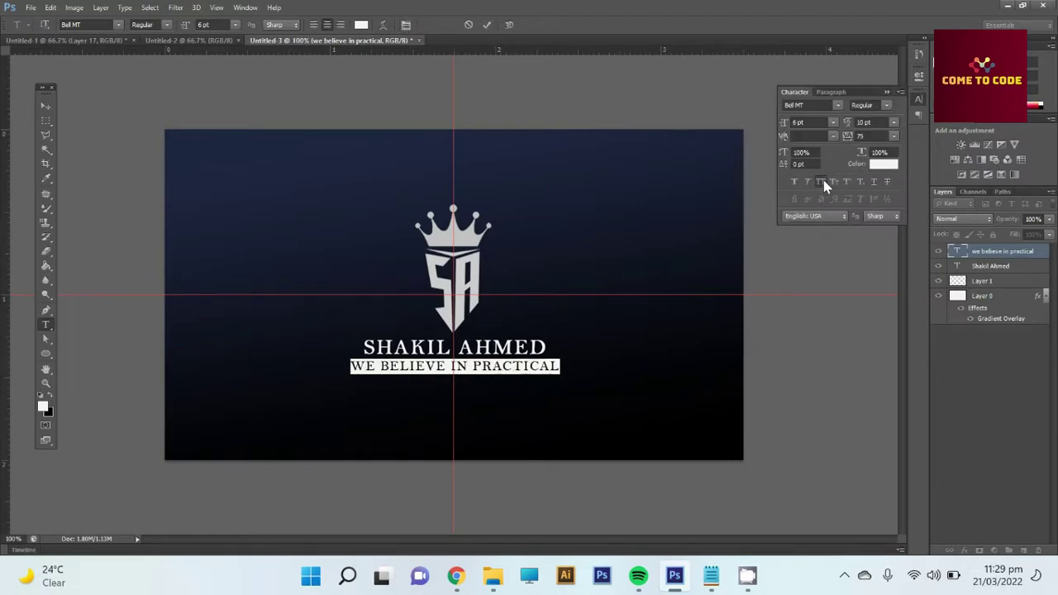
{"action": "left_click", "coordinate": [836, 106]}
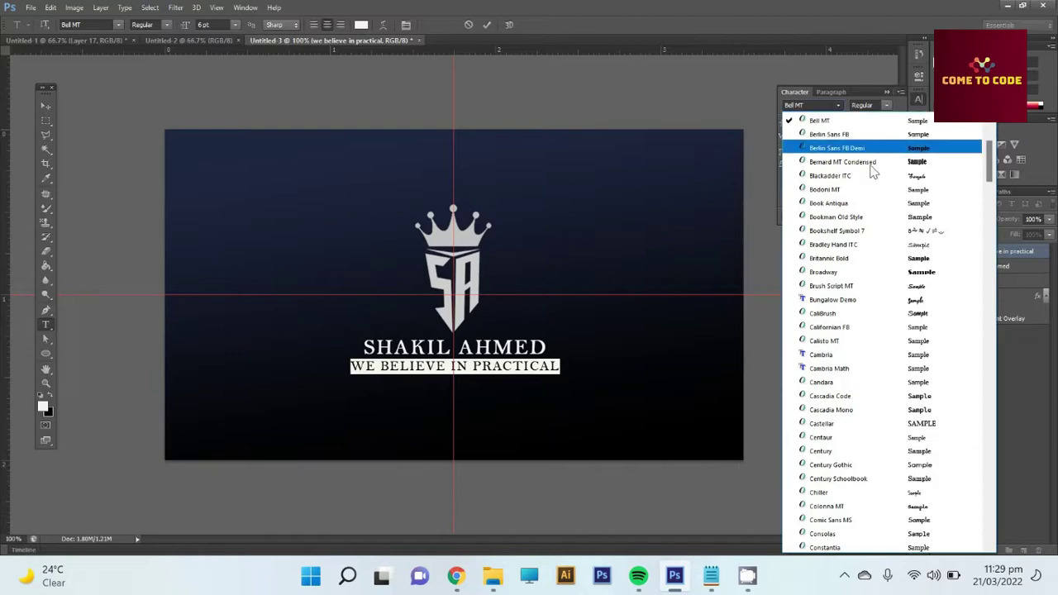
{"action": "scroll", "coordinate": [860, 231], "scroll_direction": "up", "scroll_amount": 4}
{"action": "left_click", "coordinate": [837, 177]}
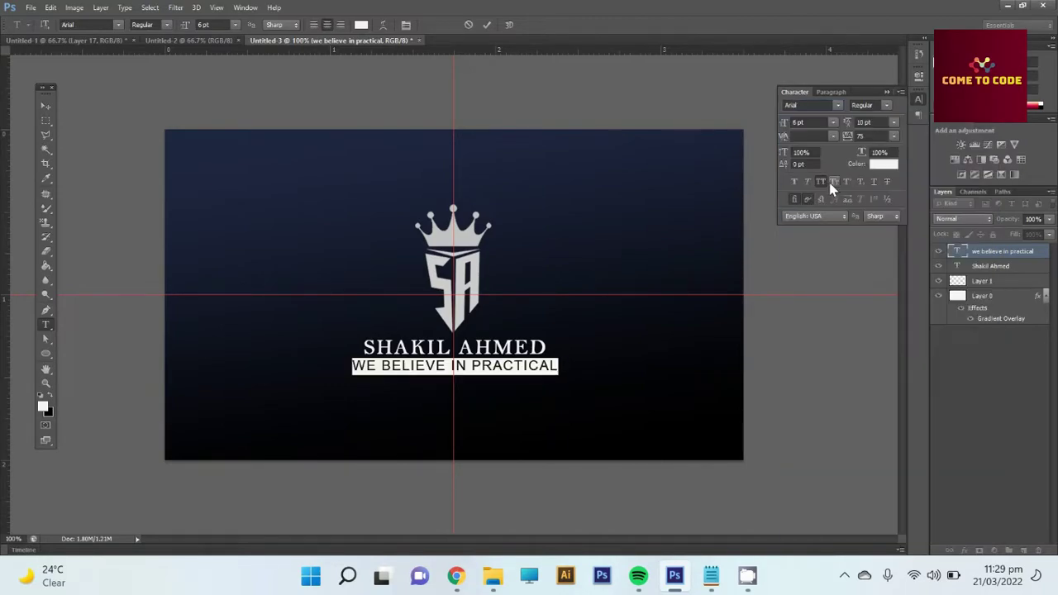
{"action": "left_click", "coordinate": [45, 110]}
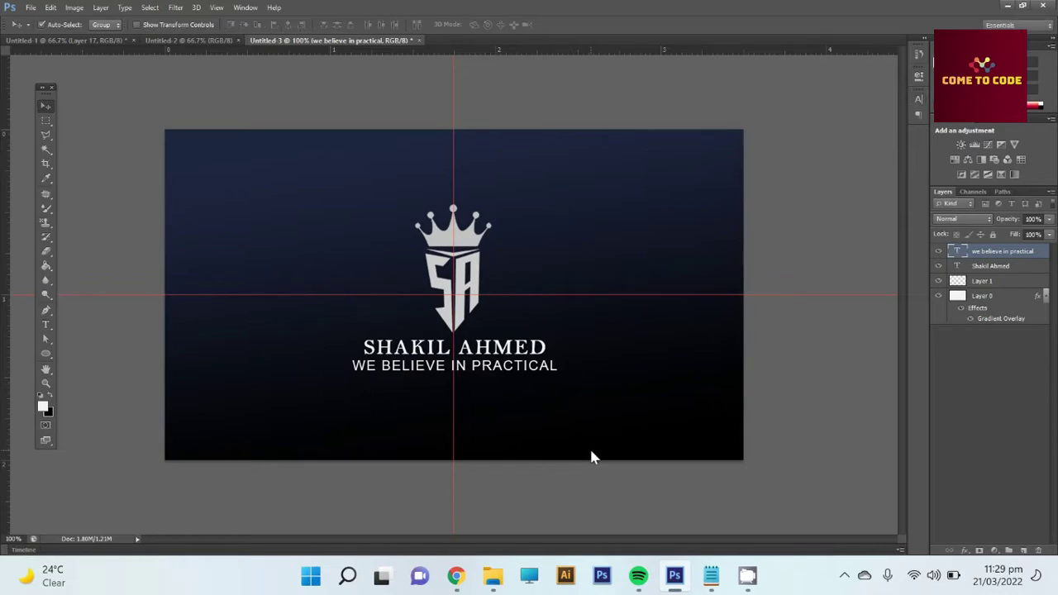
Scale the tagline to about 82% and nudge it down slightly
{"action": "key", "text": "ctrl+t"}
{"action": "left_click_drag", "start_coordinate": [559, 372], "coordinate": [536, 377]}
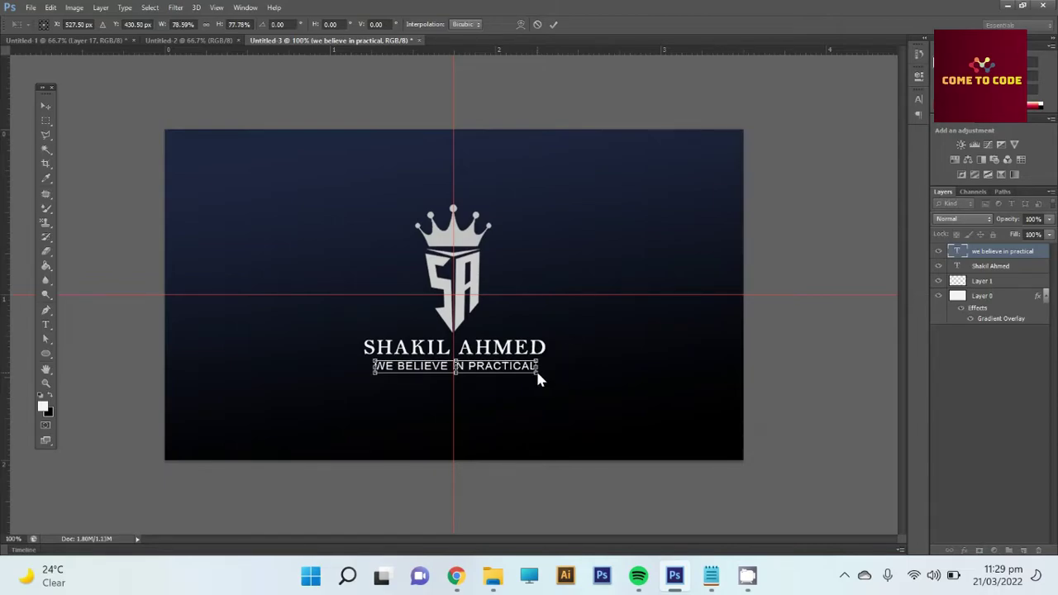
{"action": "key", "text": "Return"}
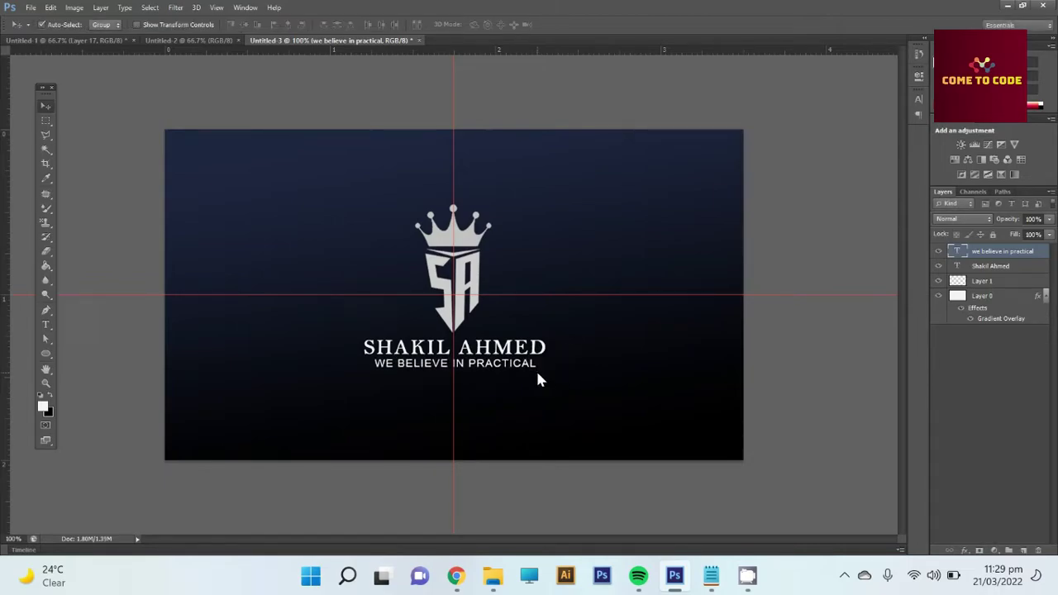
{"action": "key", "text": "Down"}
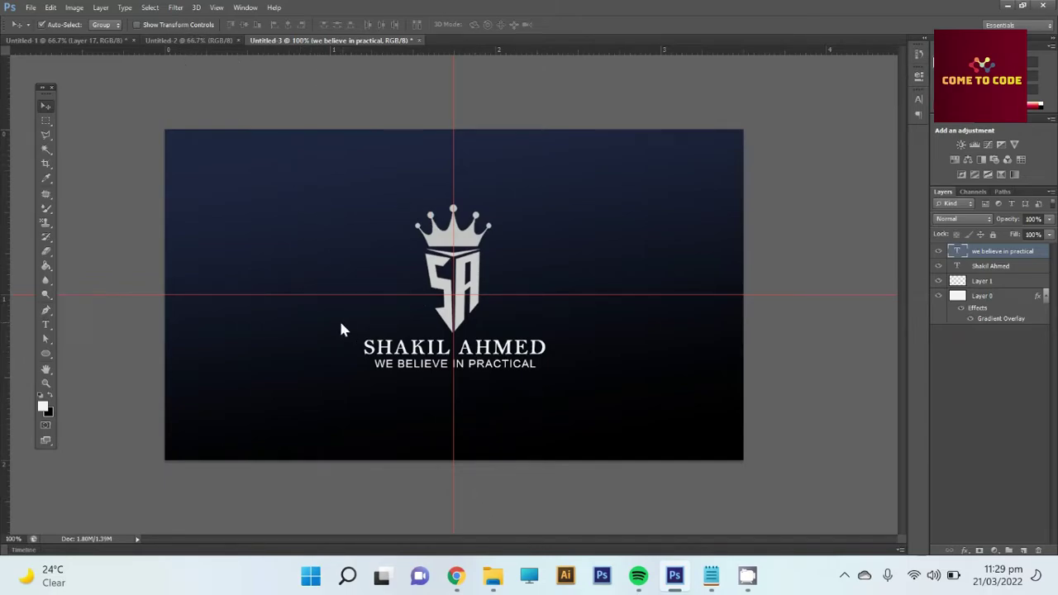
Draw a thin white horizontal line at the card's lower left and nudge it down slightly
{"action": "left_click", "coordinate": [46, 354]}
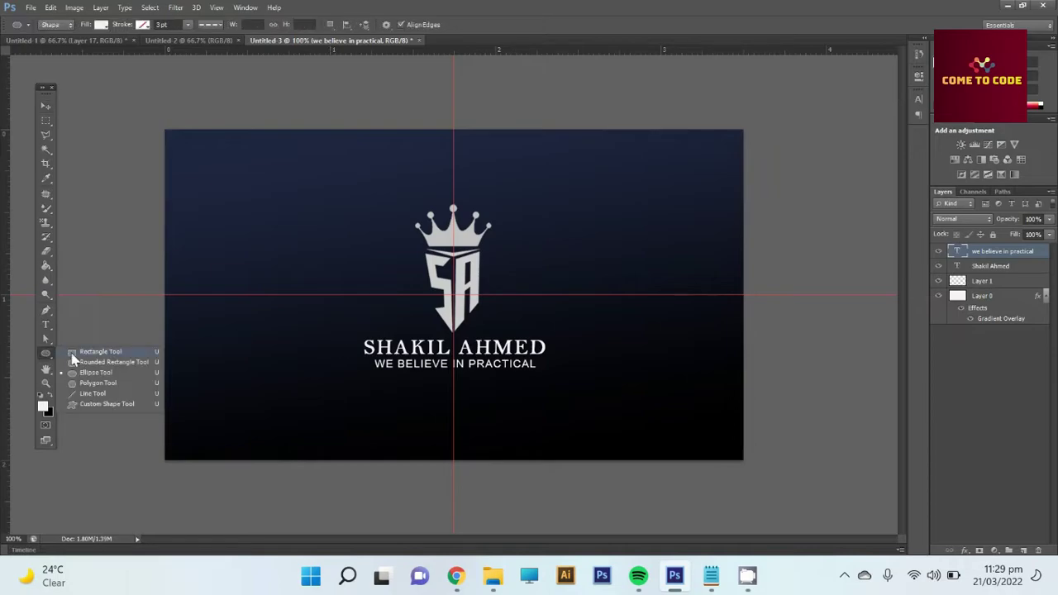
{"action": "left_click", "coordinate": [97, 394]}
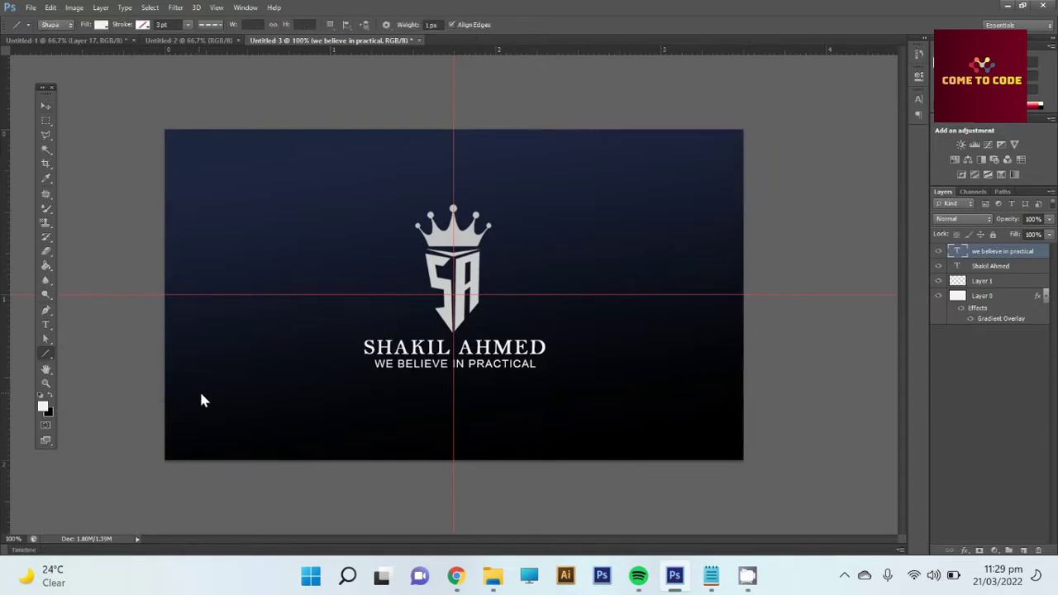
{"action": "left_click_drag", "start_coordinate": [199, 393], "coordinate": [318, 394]}
{"action": "key", "text": "v"}
{"action": "key", "text": "Down"}
{"action": "key", "text": "Down"}
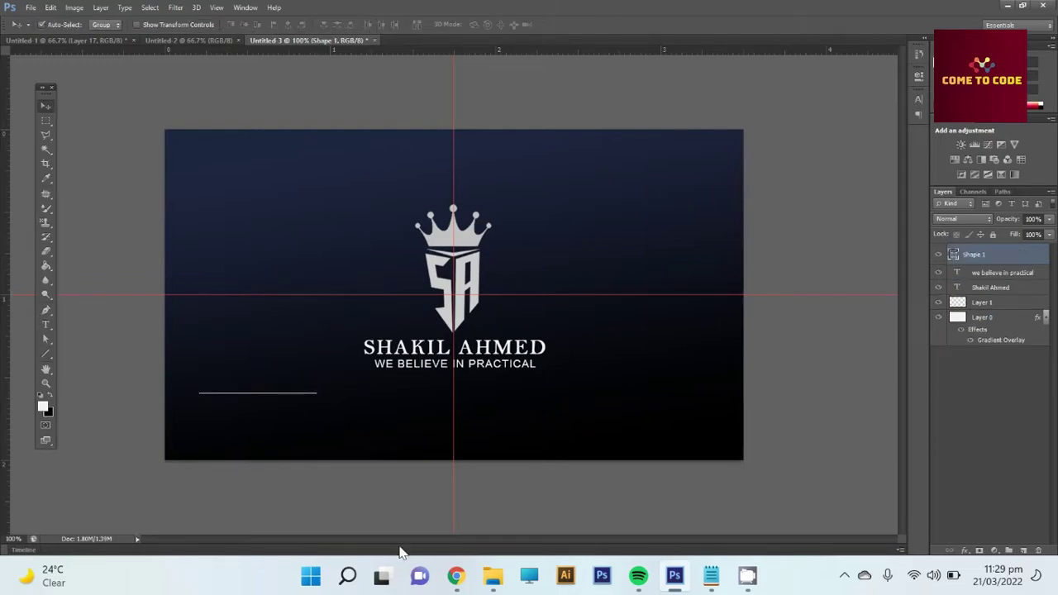
{"action": "key", "text": "shift+Down"}
{"action": "key", "text": "Down"}
{"action": "key", "text": "Down"}
{"action": "key", "text": "Down"}
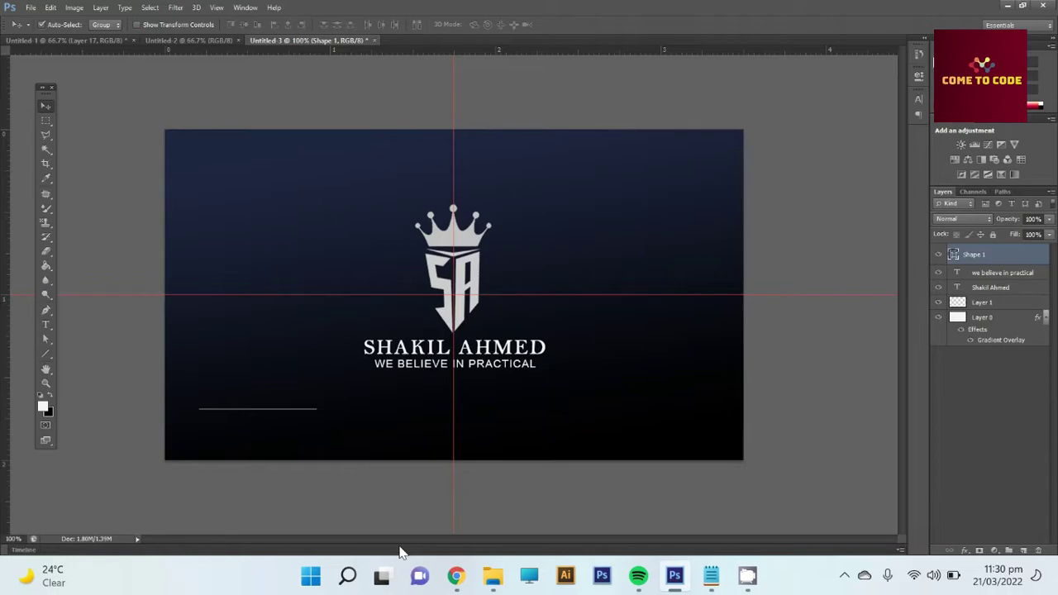
Duplicate the line layer and shift the copy to the card's lower right
{"action": "right_click", "coordinate": [1004, 263]}
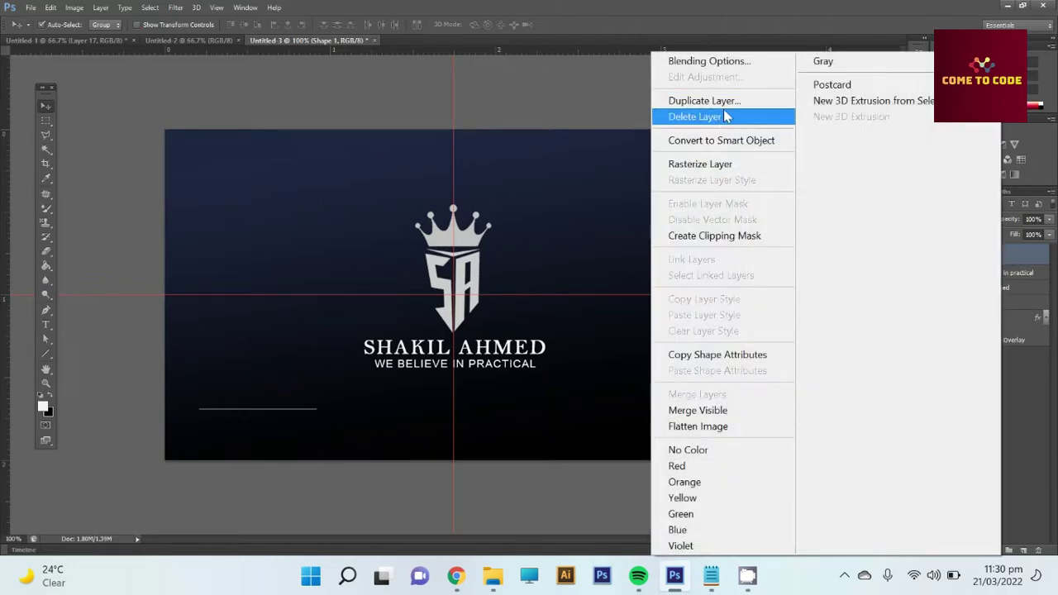
{"action": "left_click", "coordinate": [725, 102]}
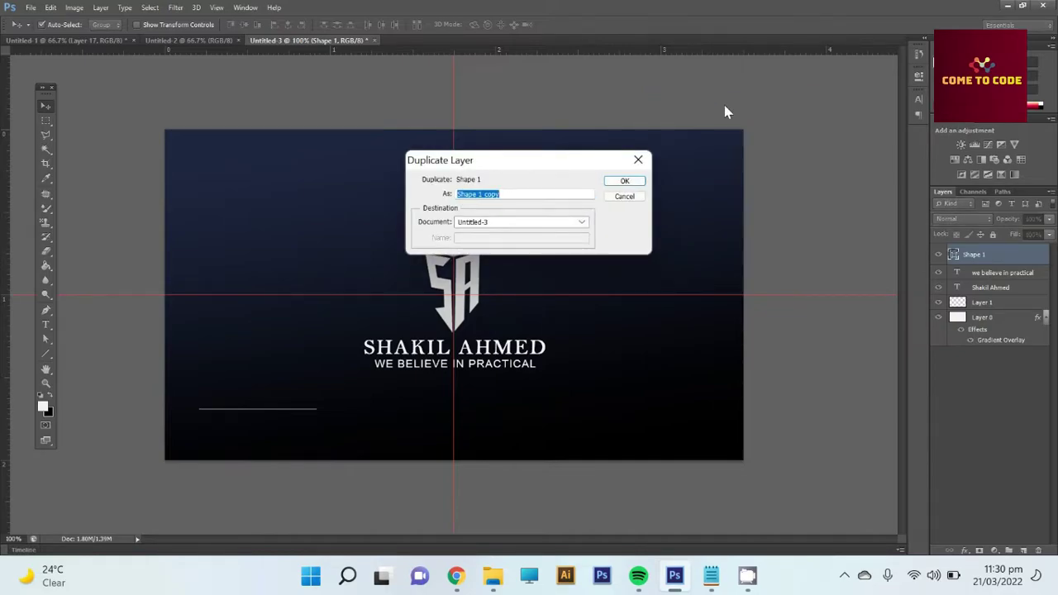
{"action": "key", "text": "Return"}
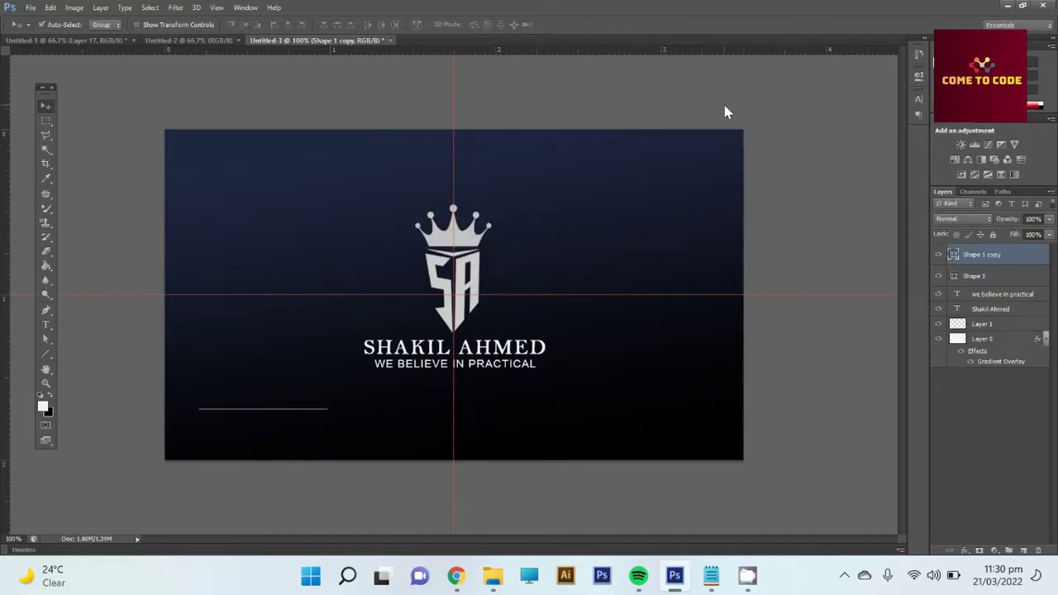
{"action": "key", "text": "shift+Right"}
{"action": "key", "text": "shift+Right"}
{"action": "key", "text": "shift+Right"}
{"action": "key", "text": "shift+Right"}
{"action": "key", "text": "shift+Right"}
{"action": "key", "text": "shift+Right"}
{"action": "key", "text": "shift+Right"}
{"action": "key", "text": "shift+Right"}
{"action": "key", "text": "shift+Right"}
{"action": "left_click", "coordinate": [710, 576]}
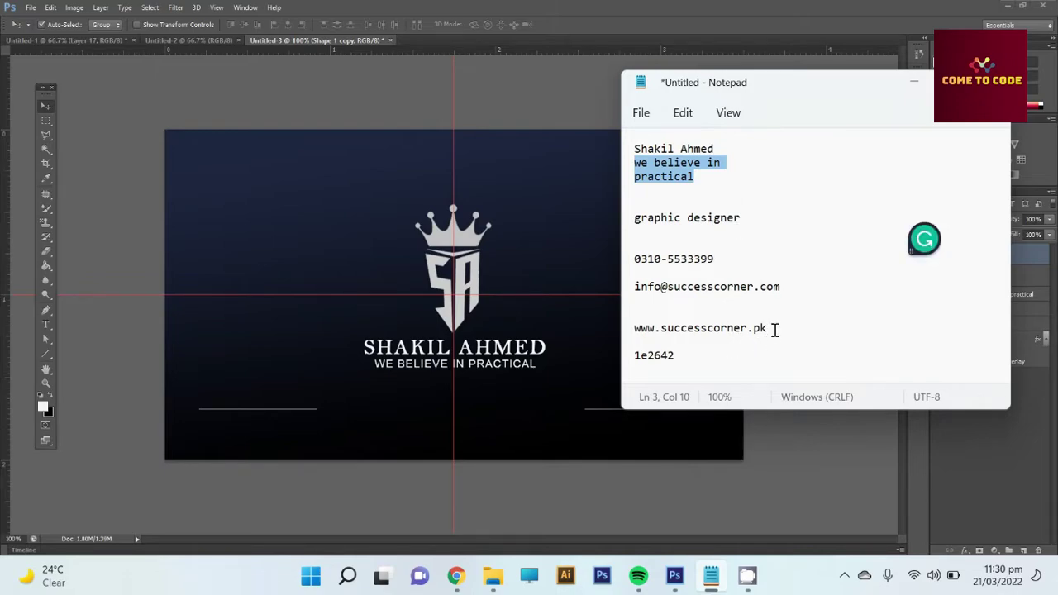
{"action": "left_click_drag", "start_coordinate": [767, 328], "coordinate": [632, 330]}
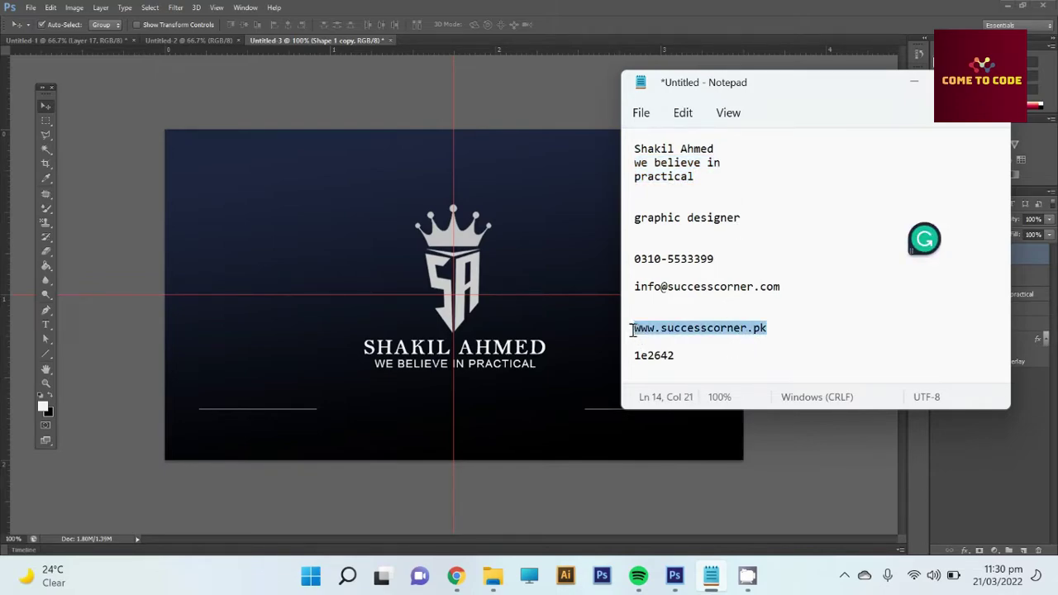
{"action": "left_click", "coordinate": [426, 430]}
{"action": "key", "text": "ctrl+t"}
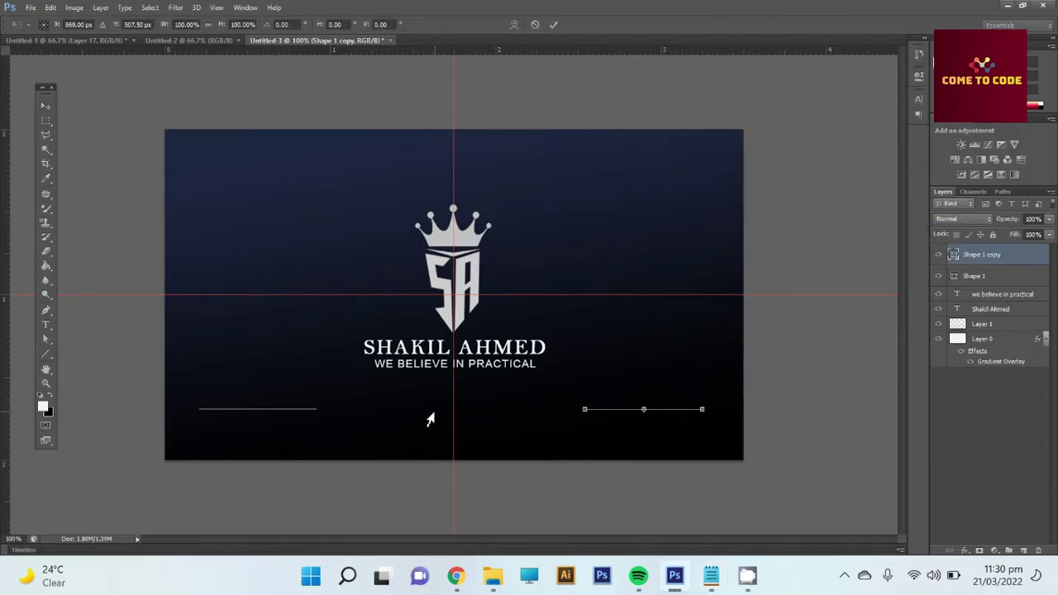
{"action": "key", "text": "Return"}
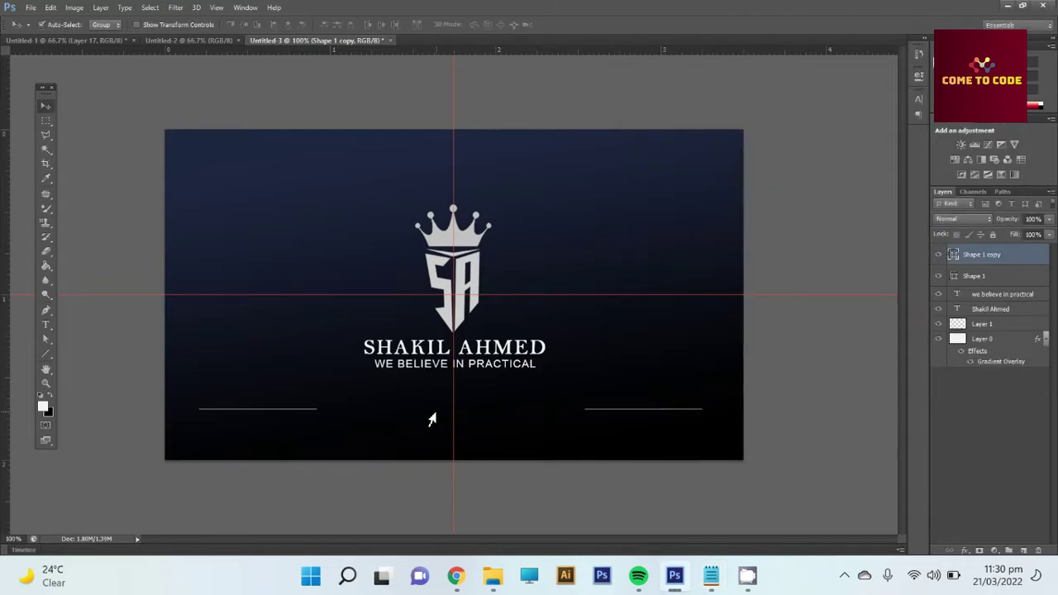
{"action": "key", "text": "t"}
{"action": "left_click", "coordinate": [335, 424]}
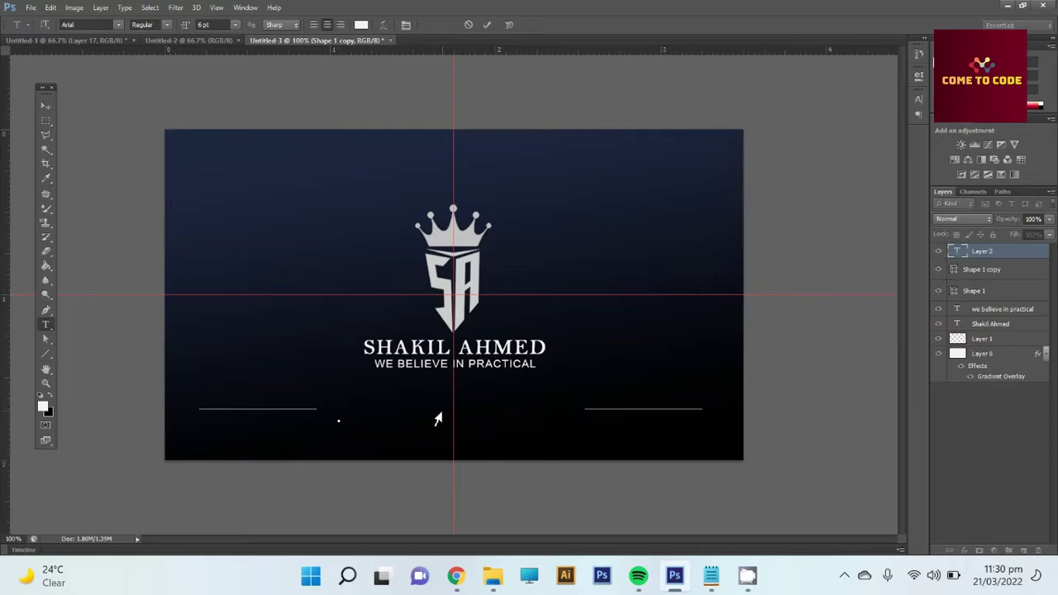
{"action": "type", "text": "WWW.SUCCESSCORNER.PK"}
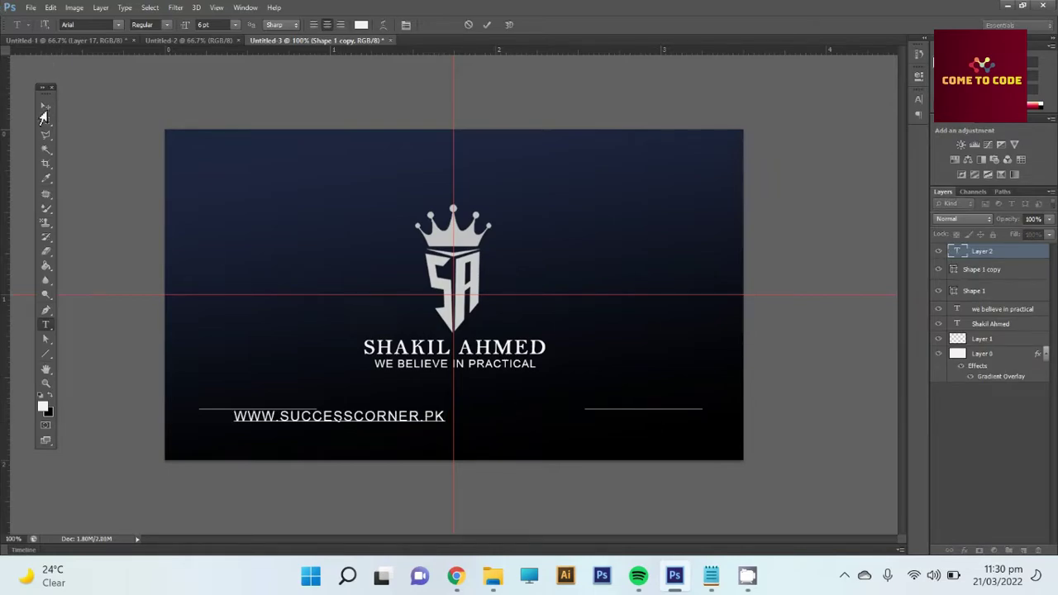
{"action": "left_click", "coordinate": [46, 106]}
Nudge the website text right and up until it is centred at line level
{"action": "key", "text": "Right"}
{"action": "key", "text": "Right"}
{"action": "key", "text": "Right"}
{"action": "key", "text": "shift+Right"}
{"action": "key", "text": "shift+Right"}
{"action": "key", "text": "shift+Right"}
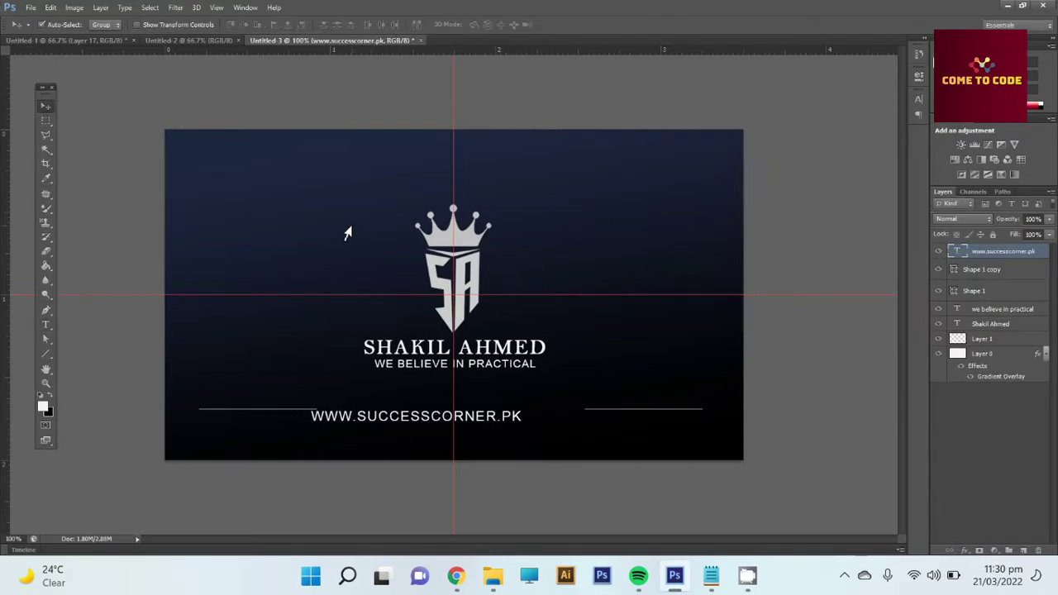
{"action": "key", "text": "shift+Right"}
{"action": "key", "text": "shift+Right"}
{"action": "key", "text": "shift+Right"}
{"action": "key", "text": "shift+Right"}
{"action": "key", "text": "Right"}
{"action": "key", "text": "Right"}
{"action": "key", "text": "Right"}
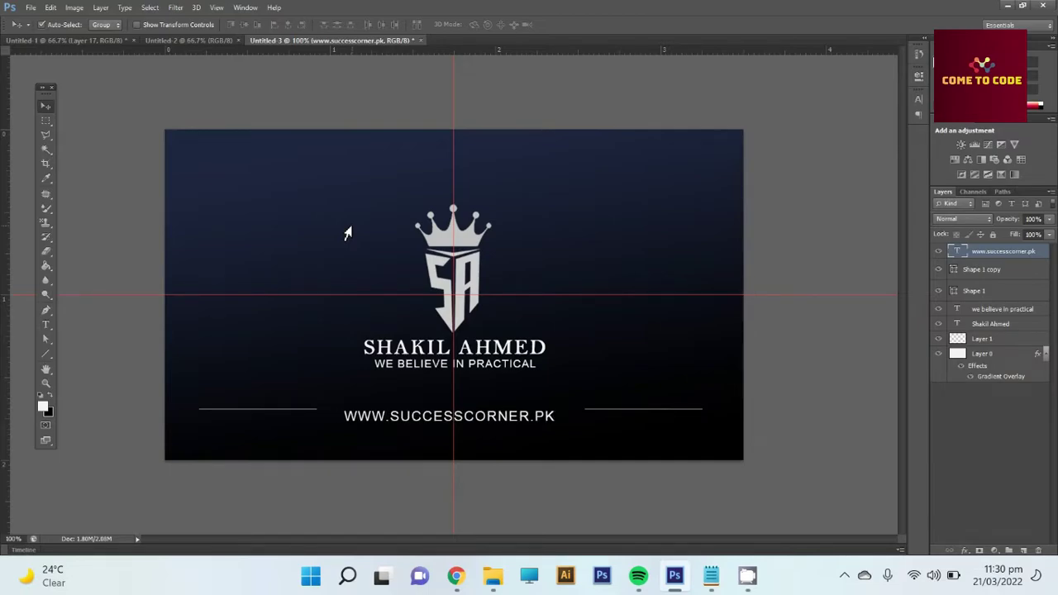
{"action": "key", "text": "Up"}
{"action": "key", "text": "Up"}
{"action": "key", "text": "Up"}
{"action": "key", "text": "Up"}
{"action": "key", "text": "Up"}
{"action": "key", "text": "Up"}
{"action": "key", "text": "Up"}
{"action": "key", "text": "Up"}
{"action": "key", "text": "Right"}
{"action": "key", "text": "Right"}
{"action": "key", "text": "Right"}
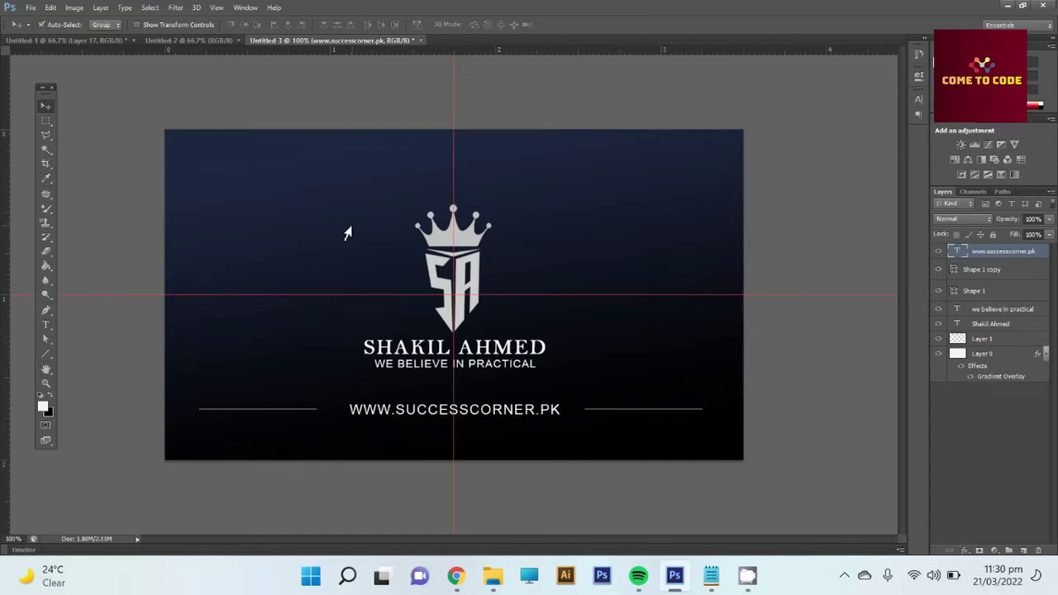
{"action": "key", "text": "Right"}
{"action": "key", "text": "Right"}
{"action": "key", "text": "Right"}
{"action": "key", "text": "ctrl+t"}
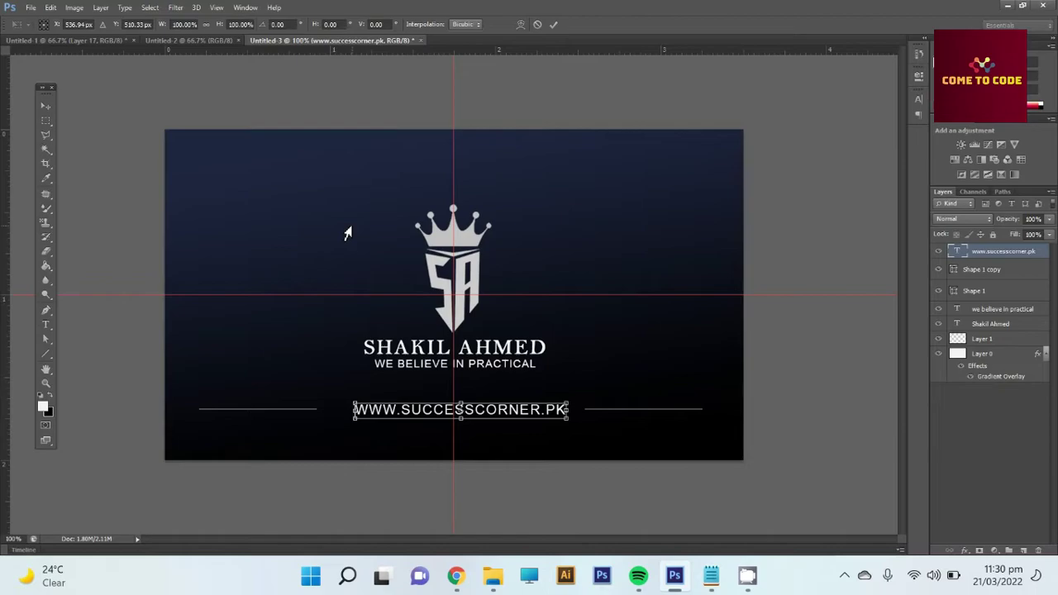
{"action": "key", "text": "Left"}
{"action": "key", "text": "Left"}
{"action": "key", "text": "Left"}
{"action": "key", "text": "Left"}
{"action": "key", "text": "Up"}
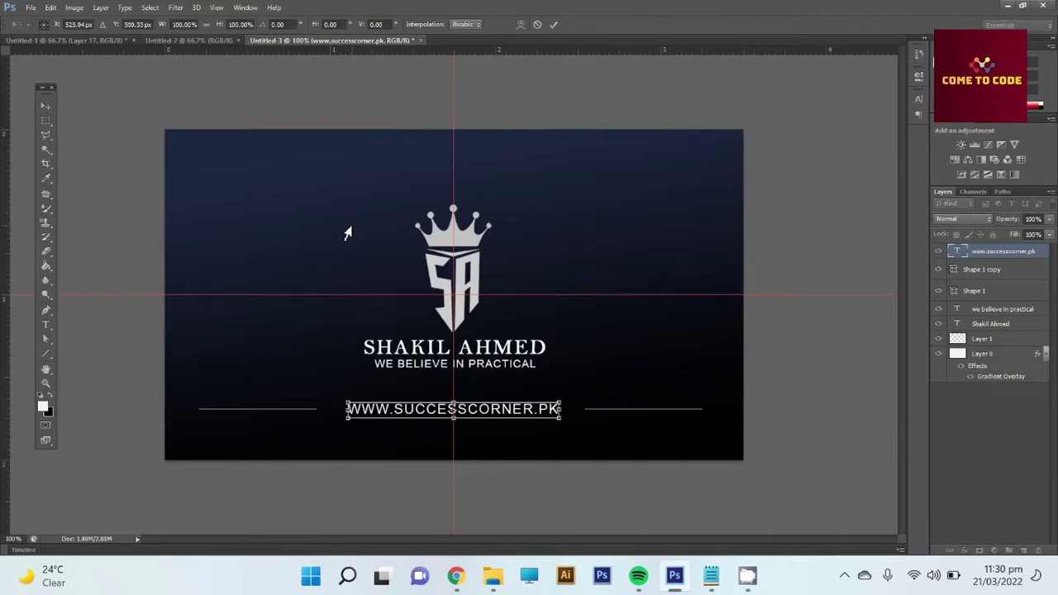
{"action": "key", "text": "Up"}
{"action": "key", "text": "Up"}
{"action": "key", "text": "Return"}
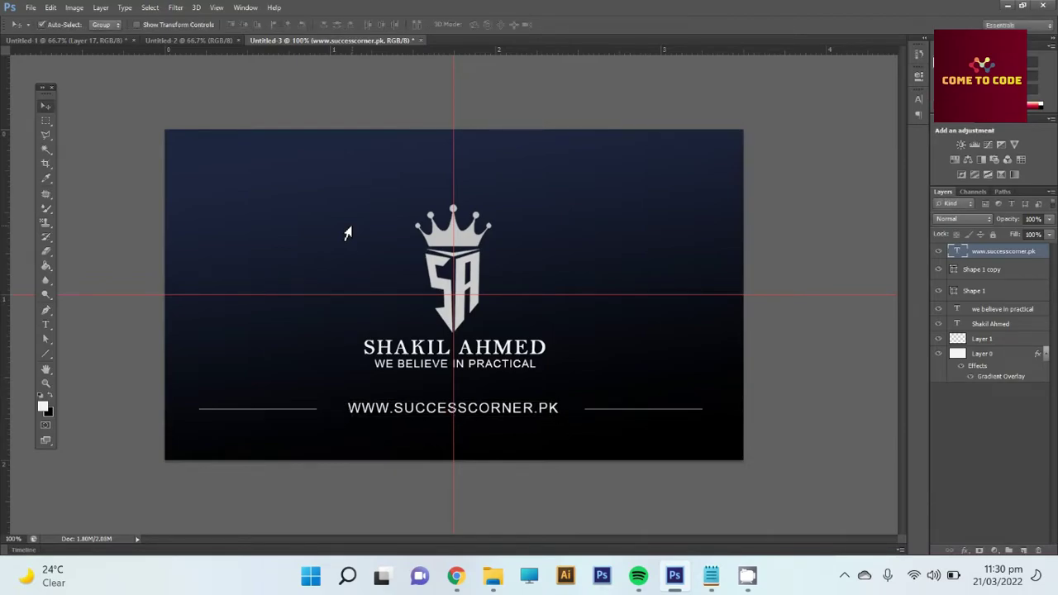
Select the right and left line layers in turn to bring them toward the website text
{"action": "left_click", "coordinate": [984, 277]}
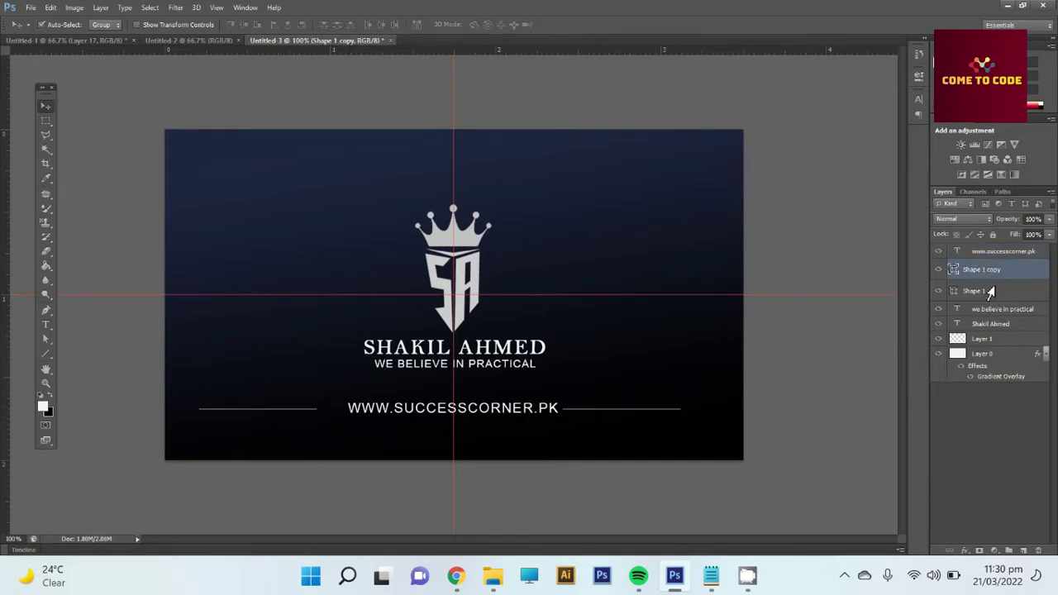
{"action": "left_click", "coordinate": [991, 291]}
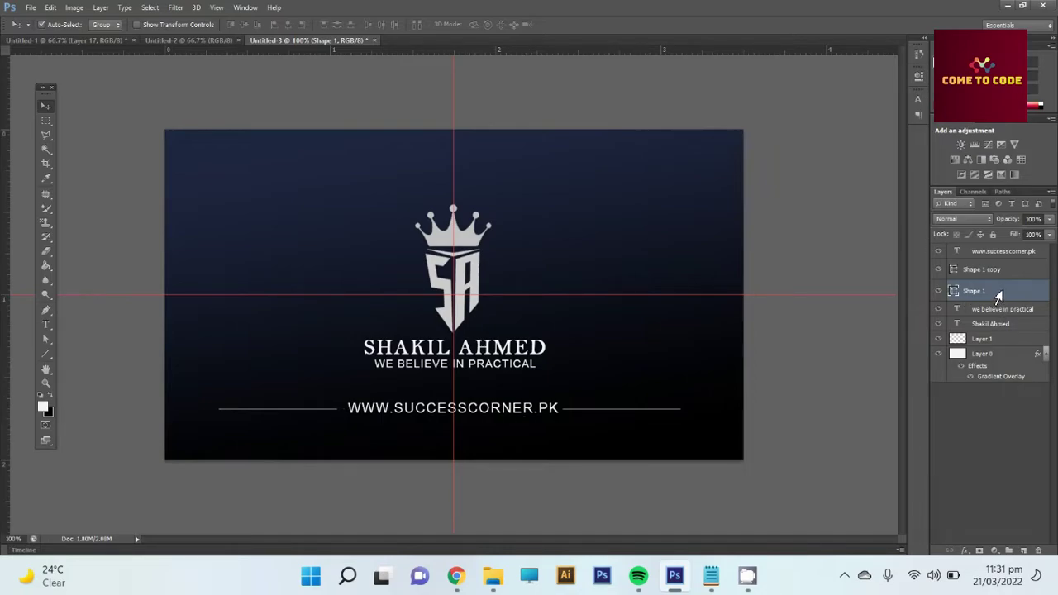
{"action": "left_click", "coordinate": [998, 276]}
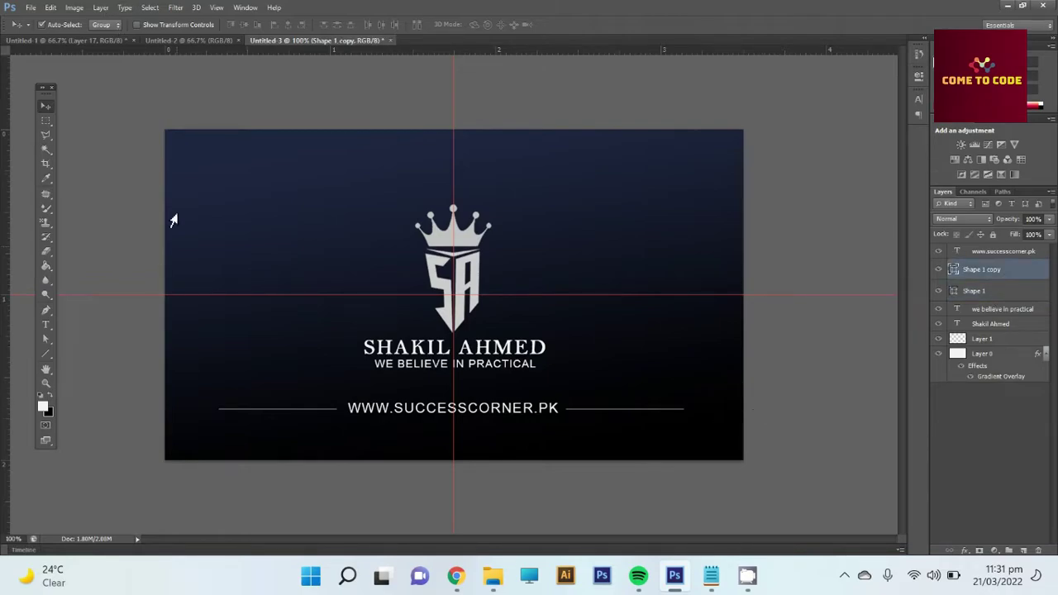
{"action": "left_click", "coordinate": [41, 108]}
Save the card as 'SA Visiting Card' in Photoshop format
{"action": "key", "text": "ctrl+s"}
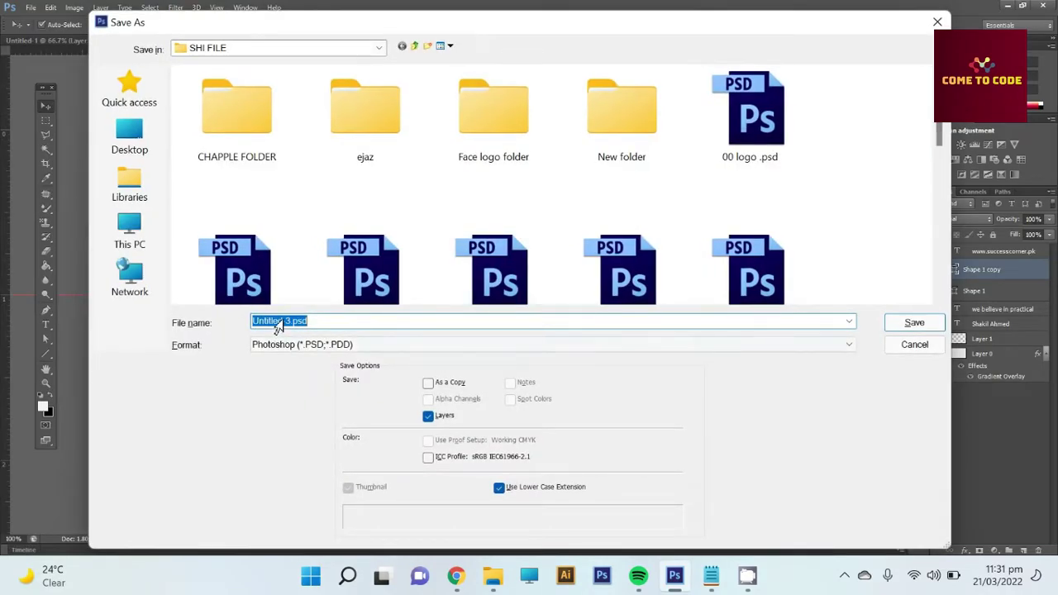
{"action": "left_click", "coordinate": [272, 322]}
{"action": "left_click_drag", "start_coordinate": [273, 322], "coordinate": [218, 322]}
{"action": "type", "text": "SA V"}
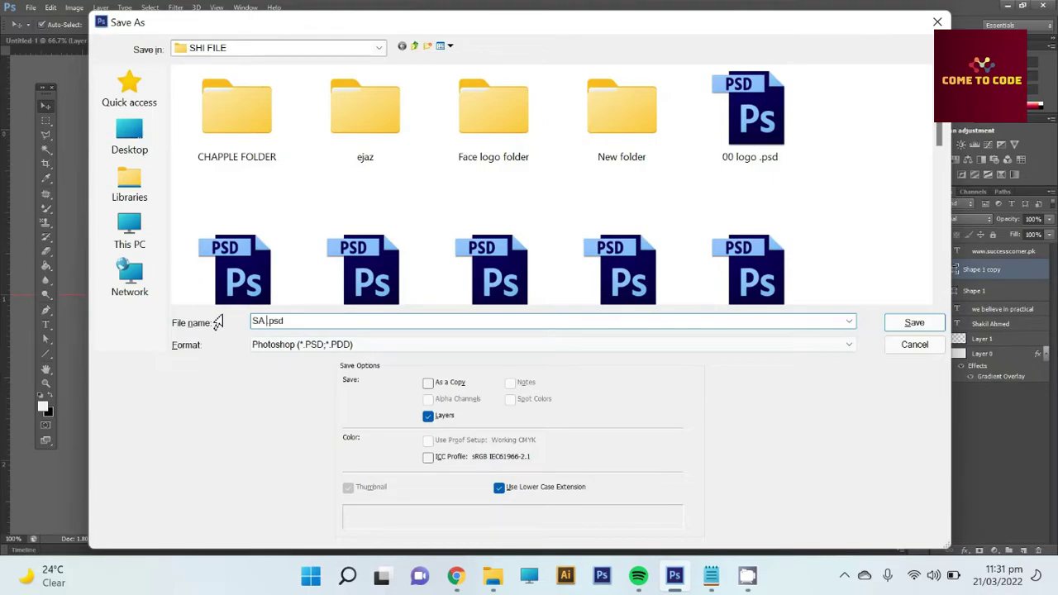
{"action": "type", "text": "isiting "}
{"action": "type", "text": "Car"}
{"action": "type", "text": "d"}
{"action": "key", "text": "Return"}
{"action": "key", "text": "Return"}
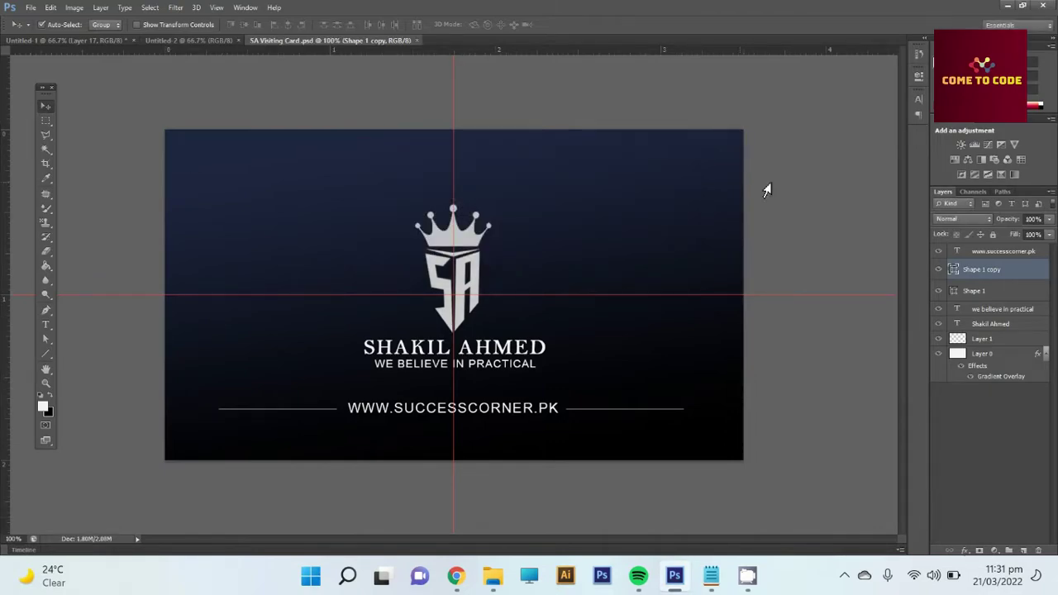
{"action": "left_click", "coordinate": [637, 220]}
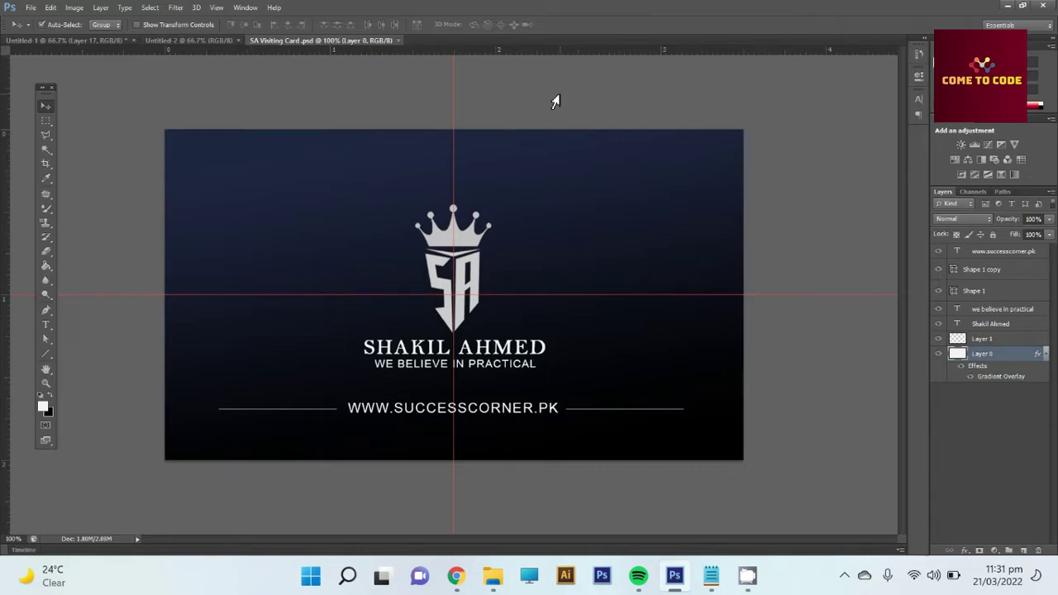
Create a new white 3.5 × 2 inch document at 300 ppi
{"action": "key", "text": "ctrl+n"}
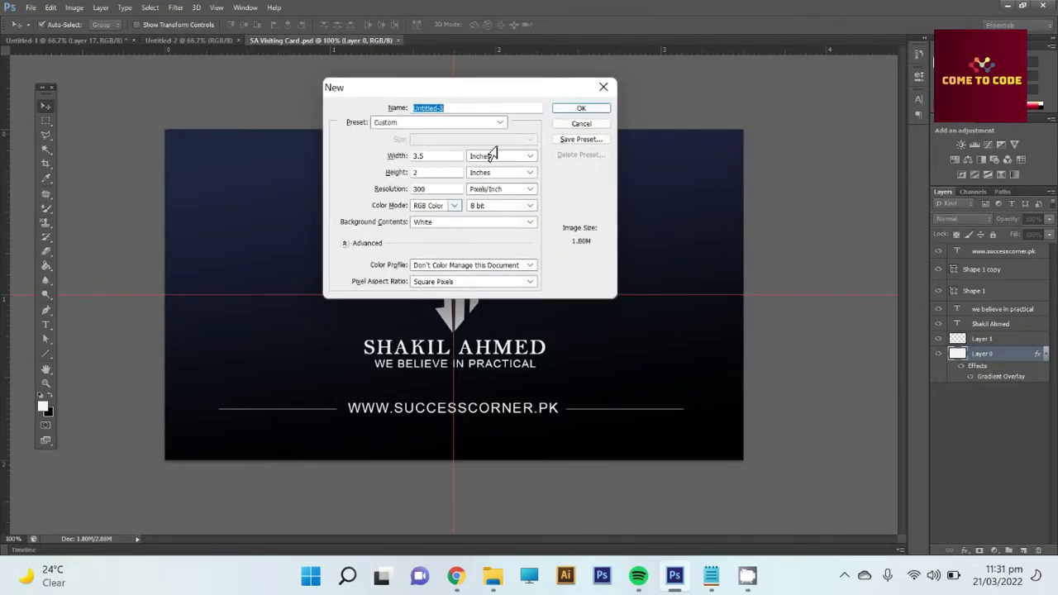
{"action": "left_click", "coordinate": [587, 110]}
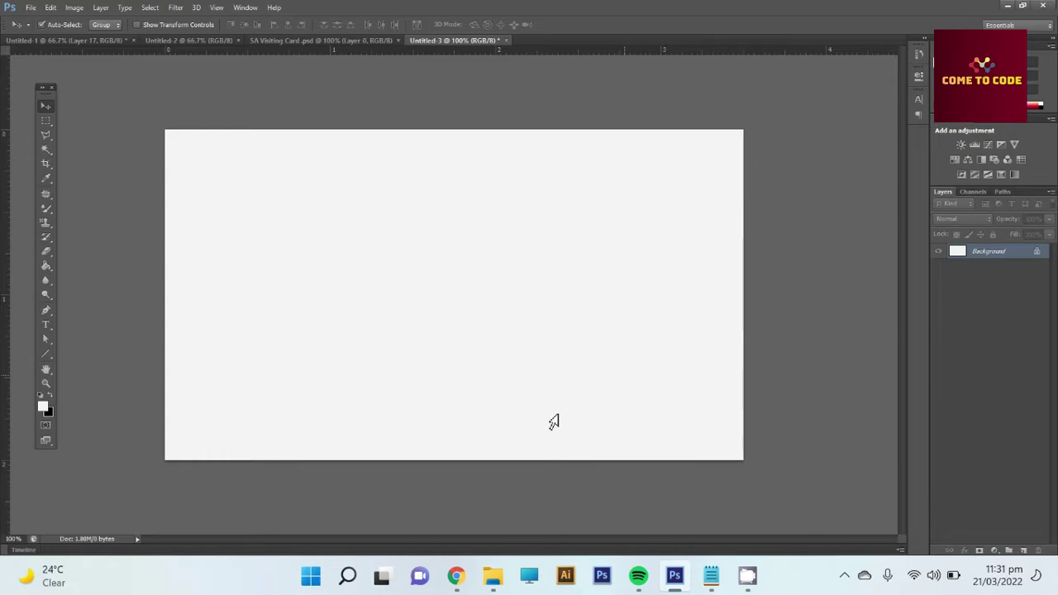
{"action": "left_click", "coordinate": [39, 409]}
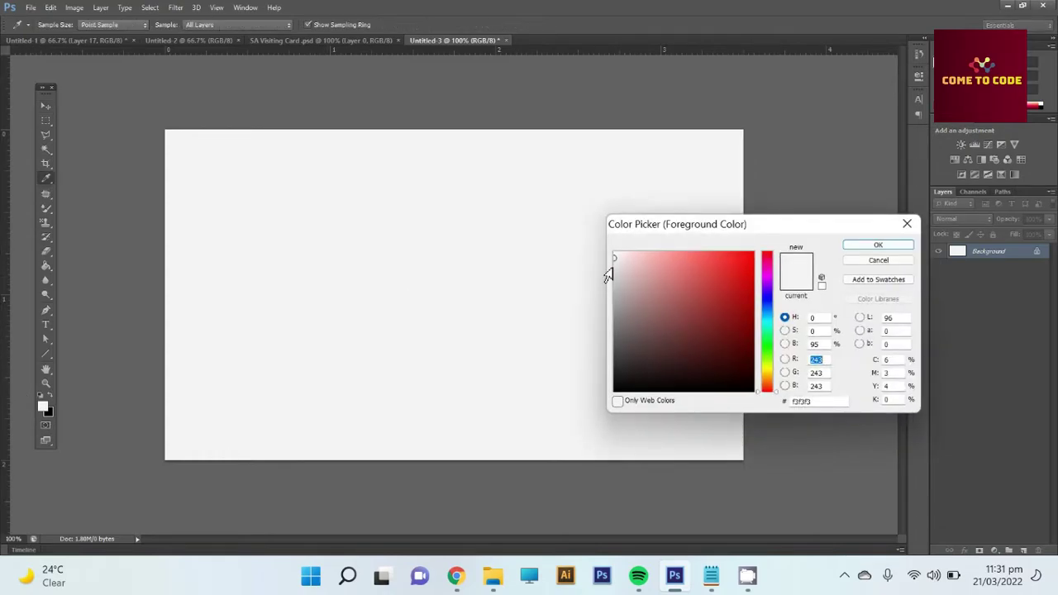
{"action": "left_click", "coordinate": [866, 250]}
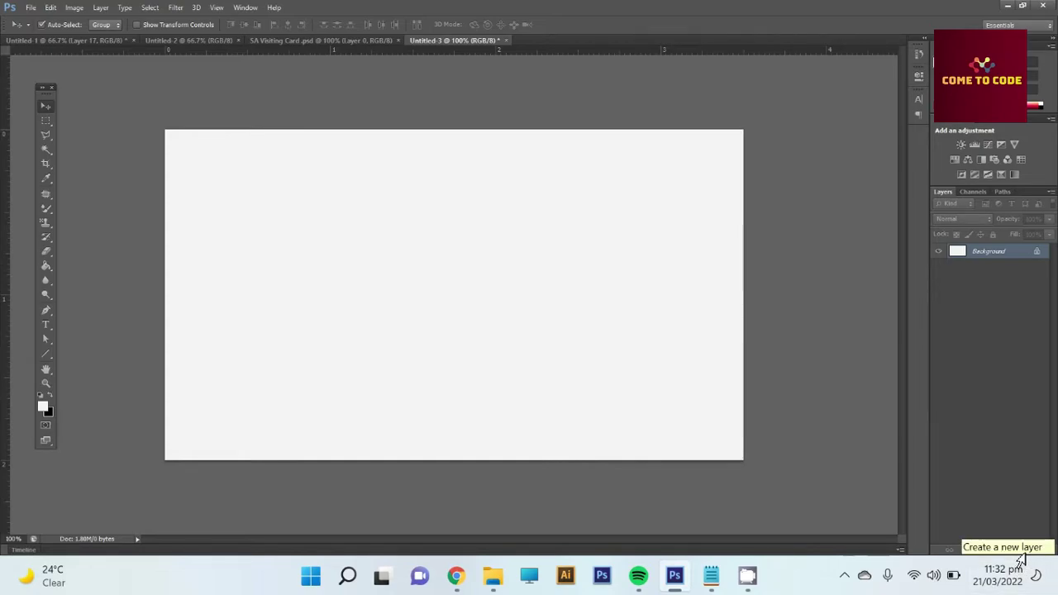
Add an empty layer and drag the SA logo in from Untitled-1
{"action": "left_click", "coordinate": [1021, 552]}
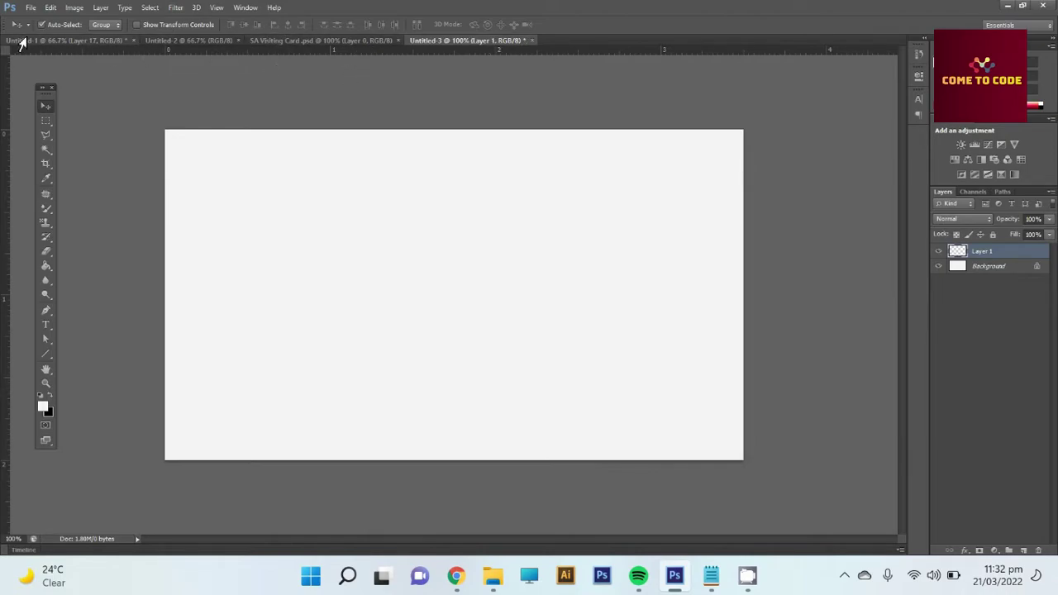
{"action": "left_click", "coordinate": [23, 41]}
{"action": "mouse_move", "coordinate": [429, 242]}
{"action": "left_mouse_down"}
{"action": "mouse_move", "coordinate": [484, 54]}
{"action": "mouse_move", "coordinate": [316, 371]}
{"action": "left_mouse_up"}
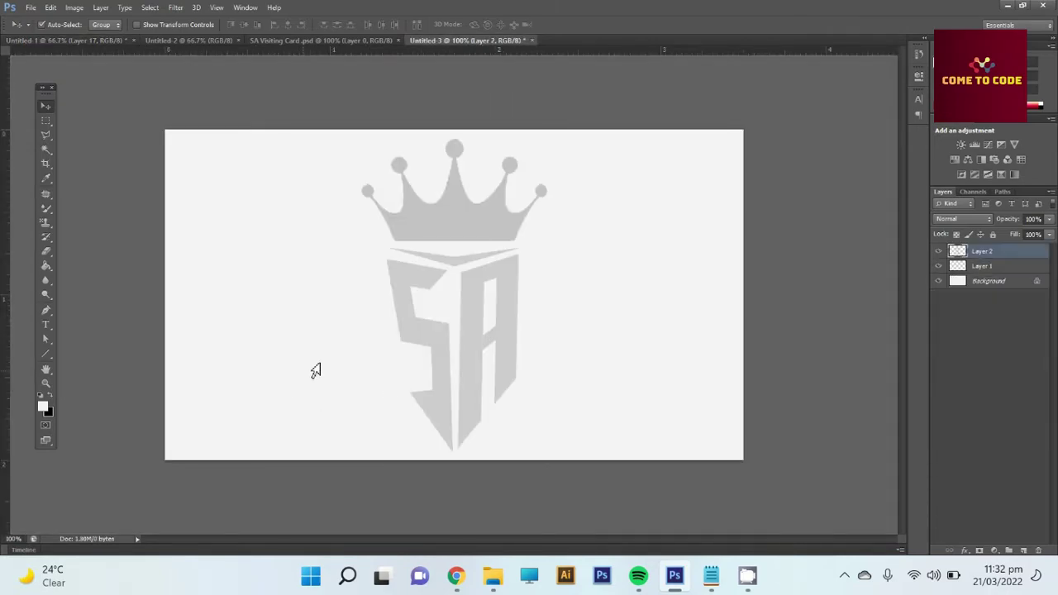
Scale the SA logo to about 35% and move it to the card's left side
{"action": "key", "text": "ctrl+t"}
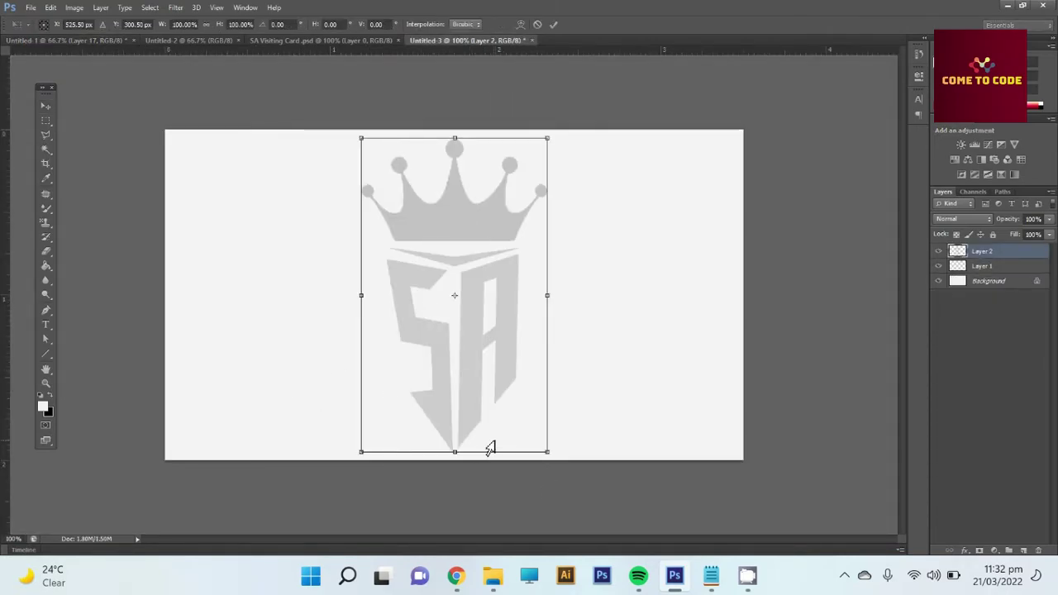
{"action": "left_click_drag", "start_coordinate": [545, 453], "coordinate": [453, 378]}
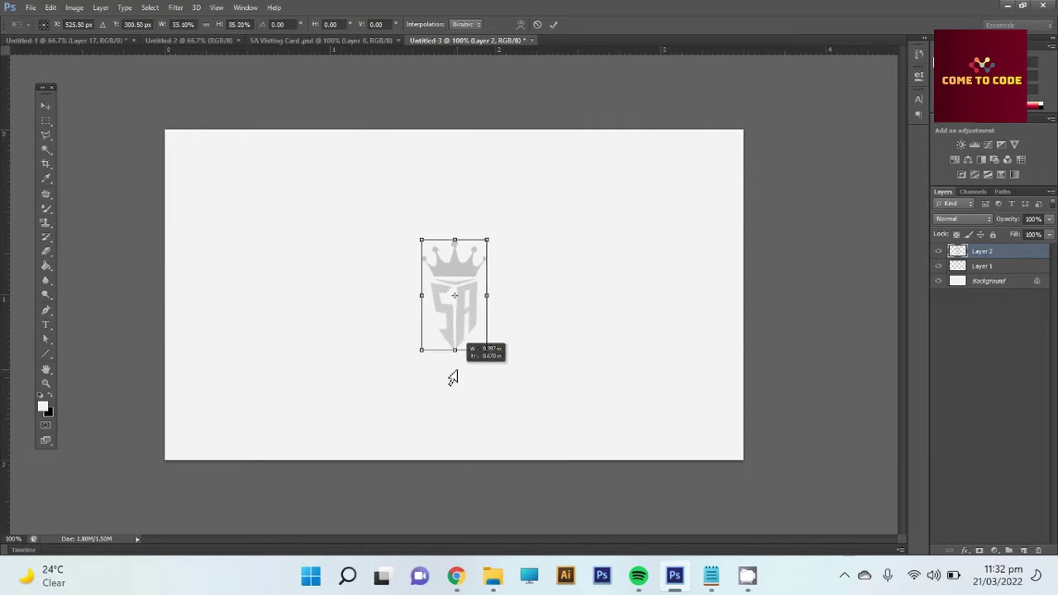
{"action": "left_click_drag", "start_coordinate": [449, 330], "coordinate": [262, 341]}
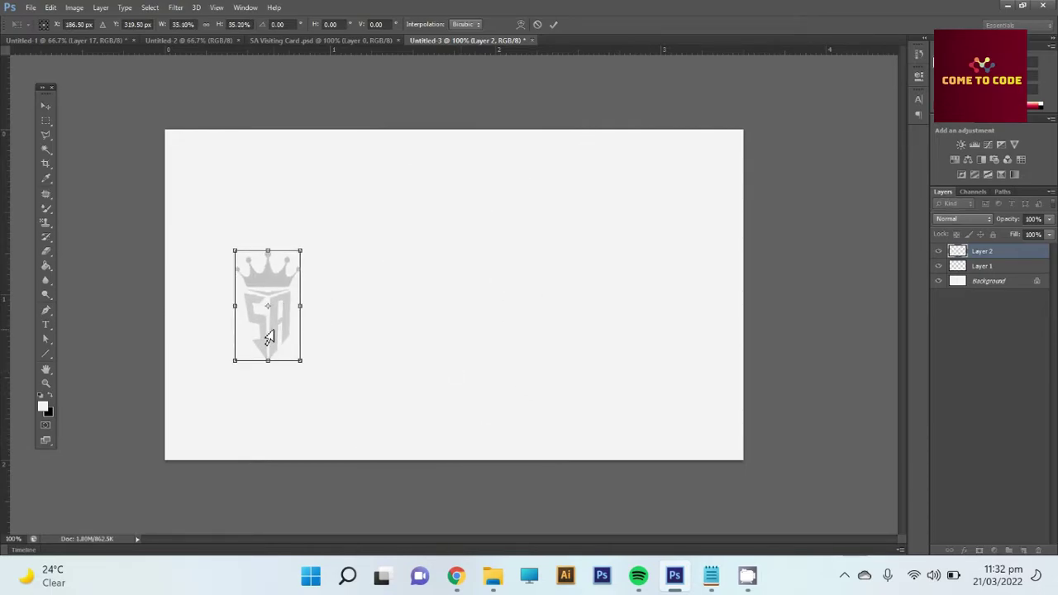
{"action": "key", "text": "Return"}
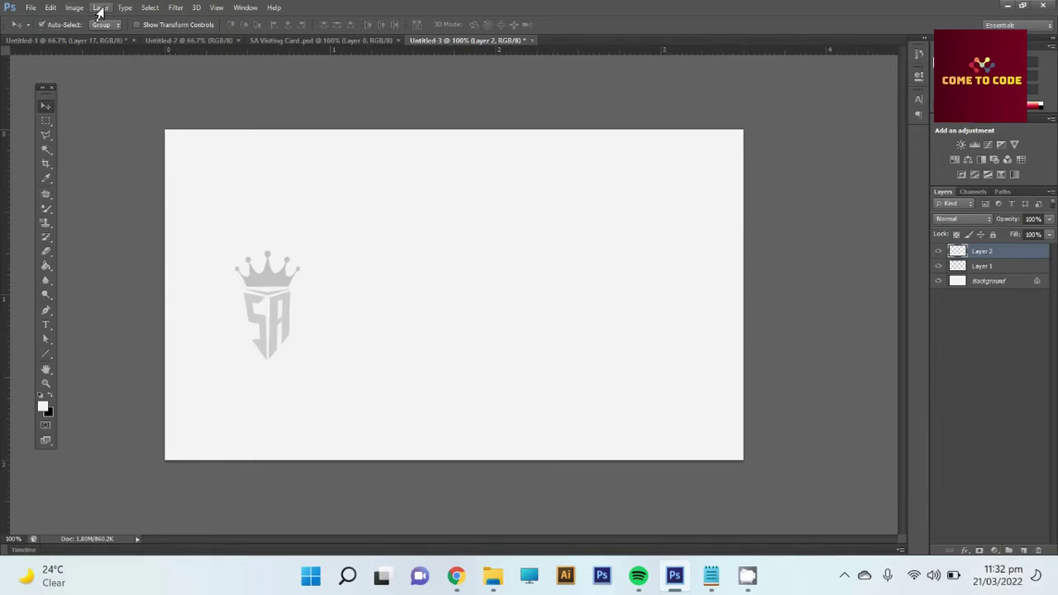
Turn the logo solid black with Hue/Saturation Lightness -100
{"action": "left_click", "coordinate": [72, 8]}
{"action": "mouse_move", "coordinate": [105, 47]}
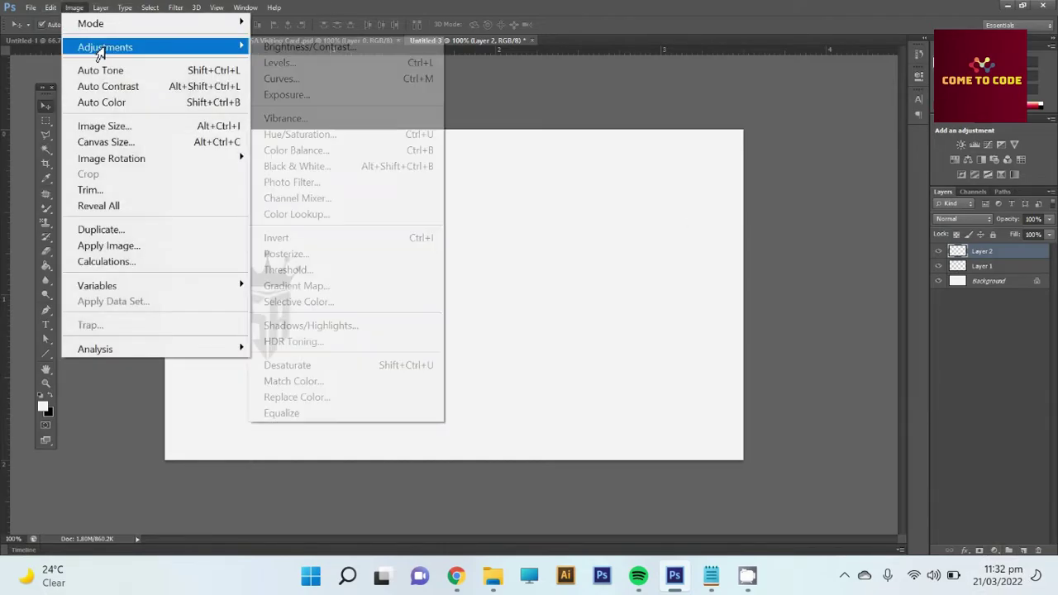
{"action": "left_click", "coordinate": [348, 134]}
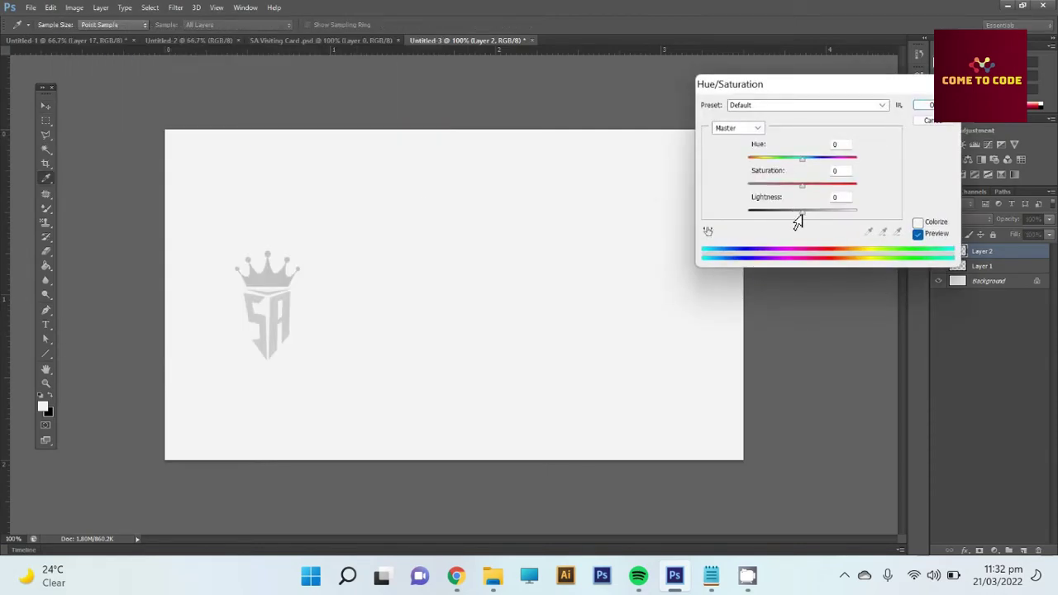
{"action": "left_click_drag", "start_coordinate": [797, 222], "coordinate": [724, 219]}
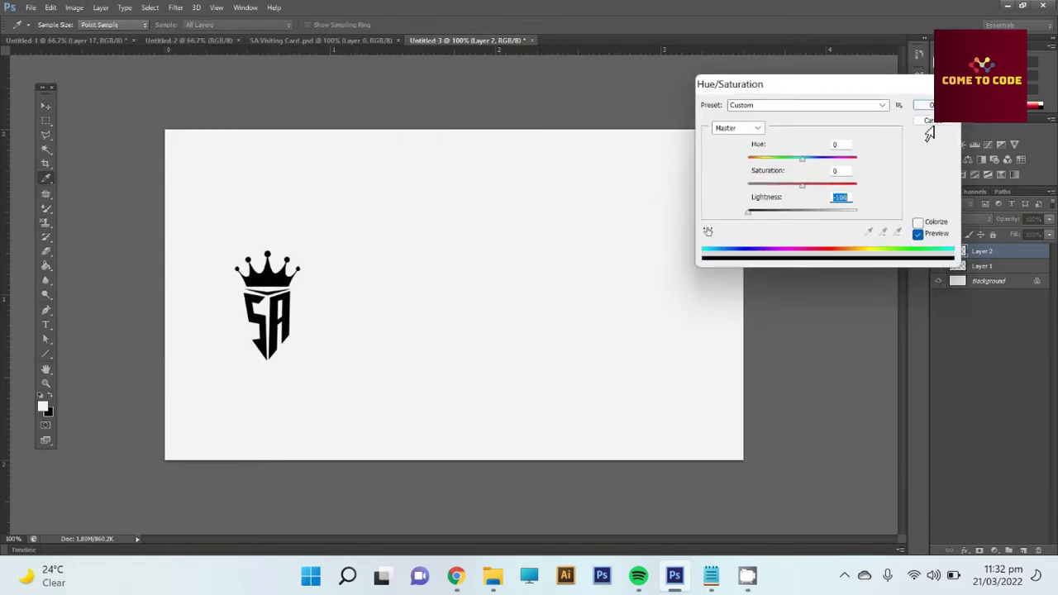
{"action": "left_click", "coordinate": [929, 108]}
{"action": "key", "text": "v"}
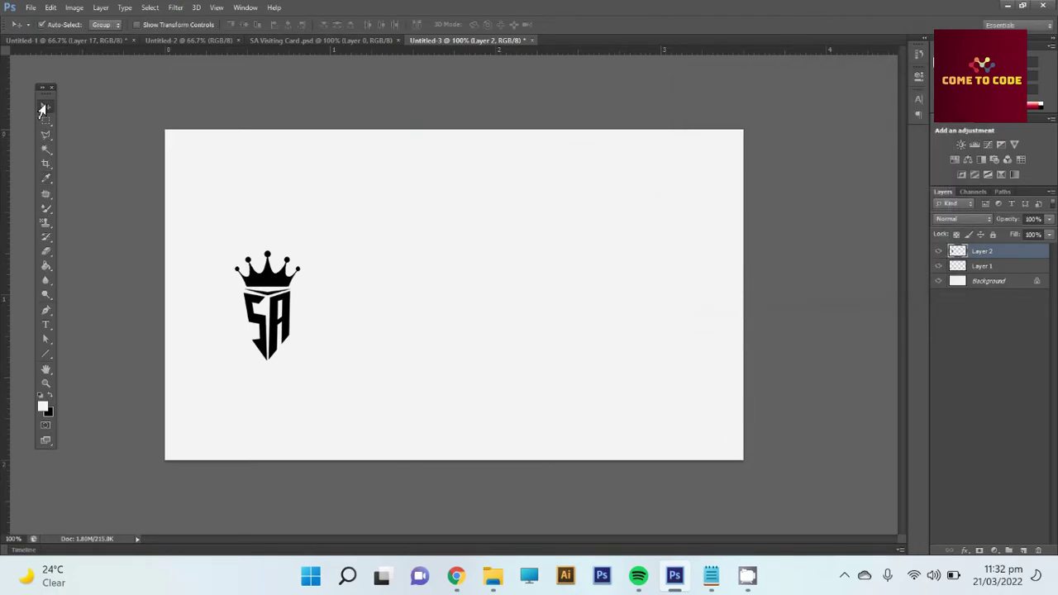
Nudge the black logo slightly upward, then check the name layer on the SA Visiting Card front
{"action": "key", "text": "Up"}
{"action": "key", "text": "Up"}
{"action": "key", "text": "Up"}
{"action": "key", "text": "Up"}
{"action": "key", "text": "Up"}
{"action": "key", "text": "Up"}
{"action": "key", "text": "Up"}
{"action": "key", "text": "Up"}
{"action": "key", "text": "Up"}
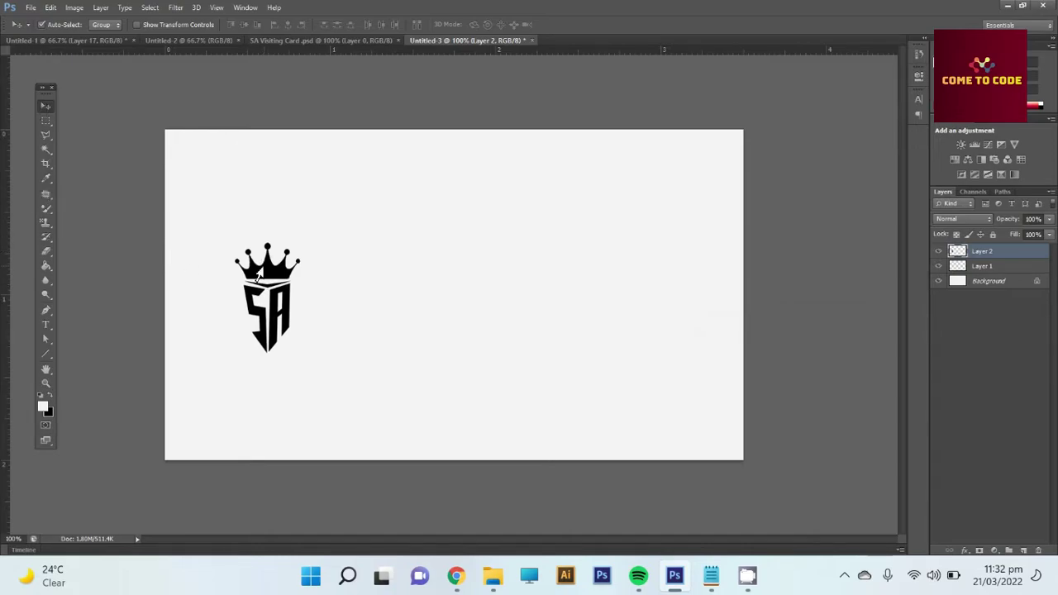
{"action": "key", "text": "Down"}
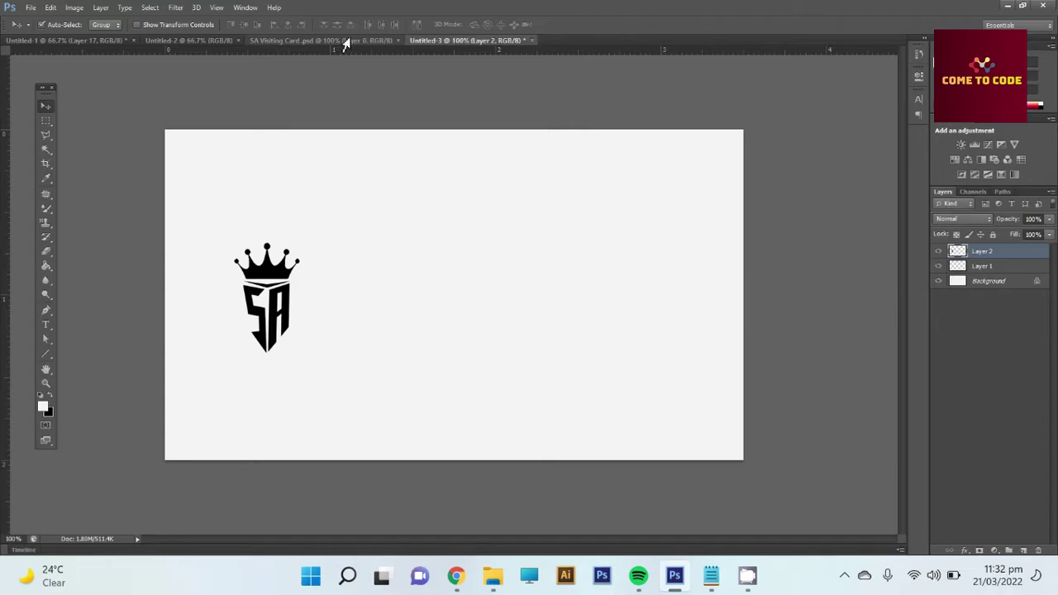
{"action": "left_click", "coordinate": [347, 40]}
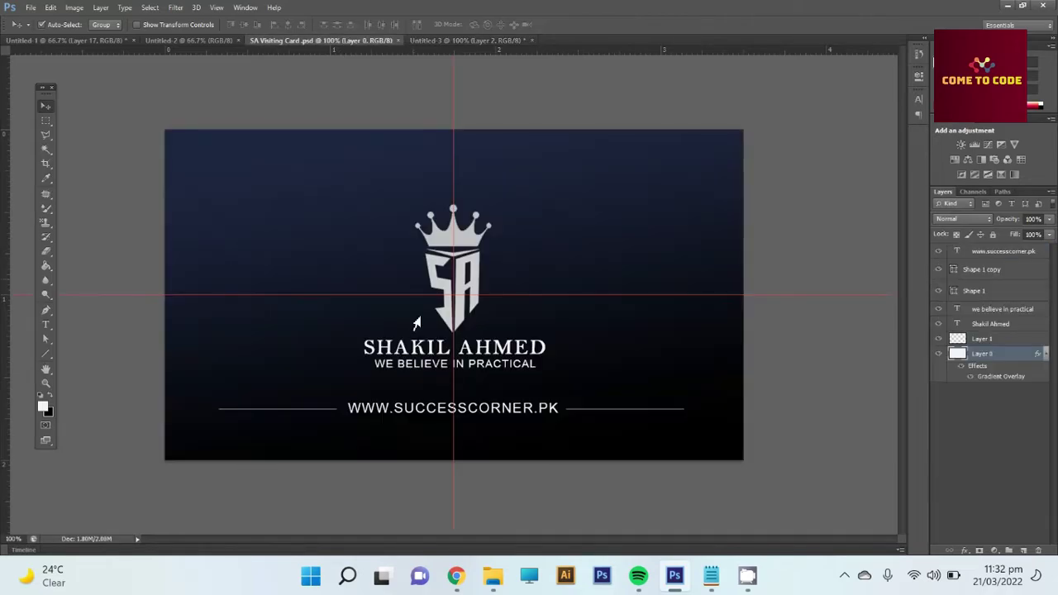
{"action": "left_click", "coordinate": [465, 361]}
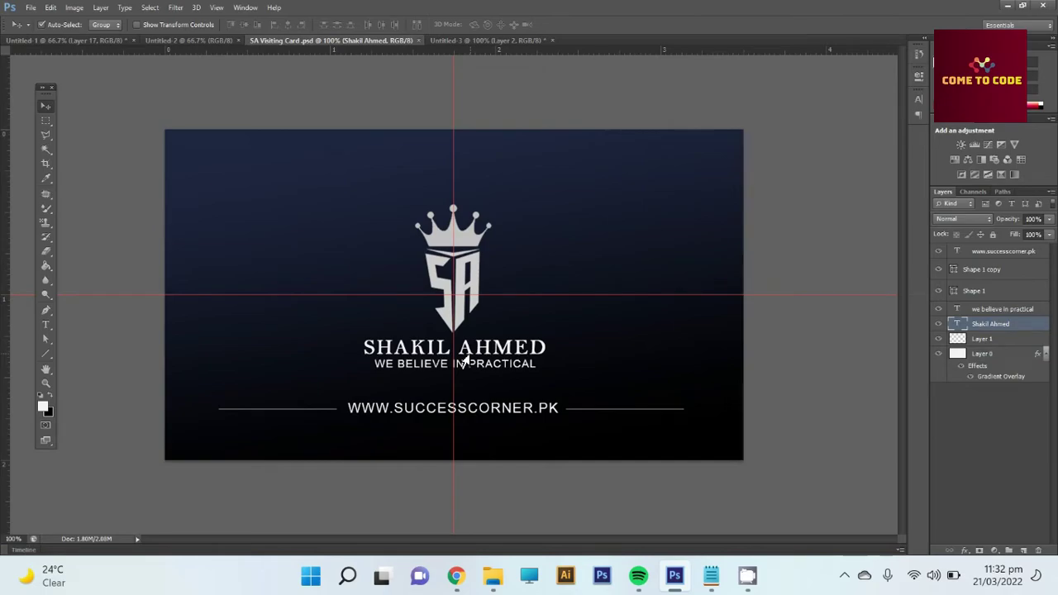
{"action": "left_click", "coordinate": [475, 41]}
{"action": "mouse_move", "coordinate": [747, 576]}
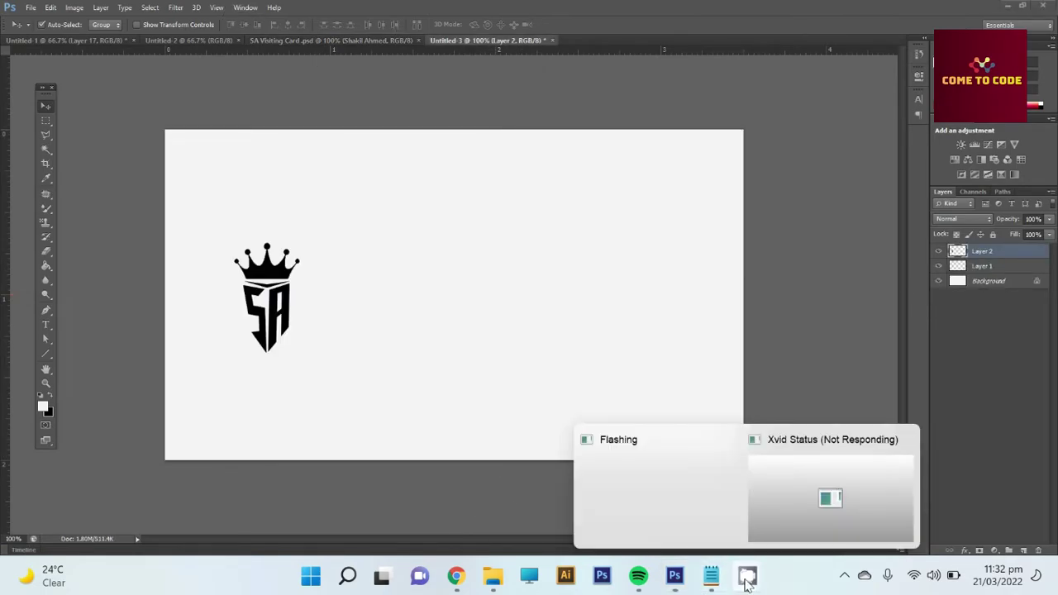
Copy the cardholder's name from the Notepad notes
{"action": "left_click", "coordinate": [711, 576]}
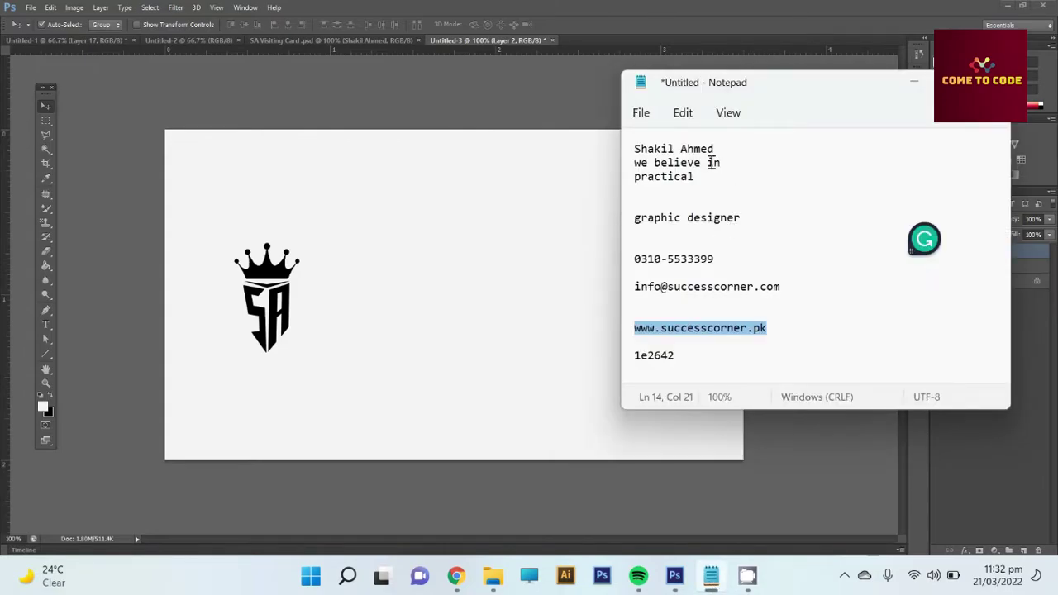
{"action": "left_click_drag", "start_coordinate": [714, 149], "coordinate": [607, 141]}
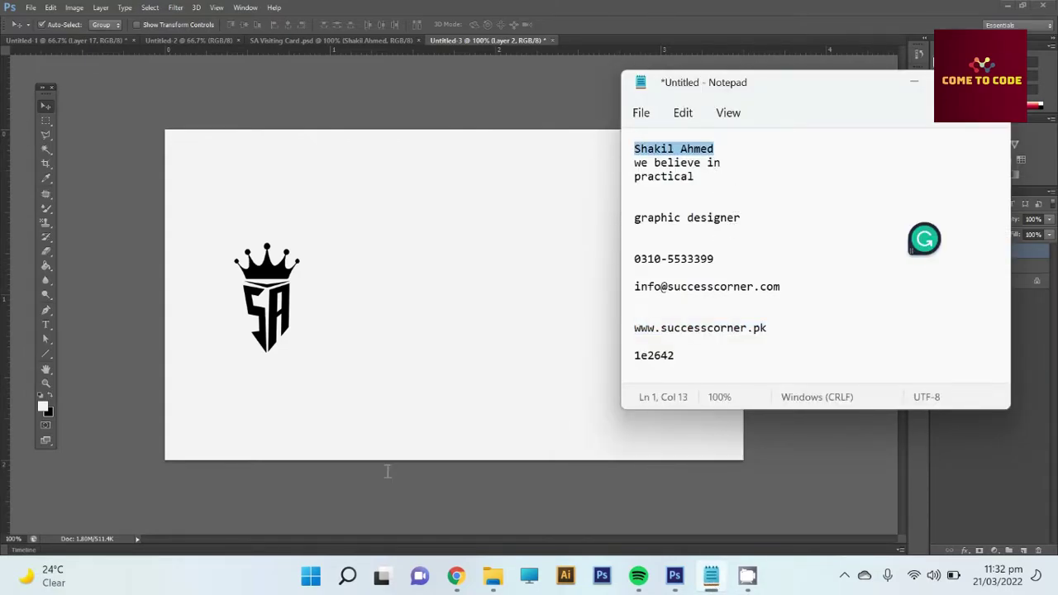
{"action": "left_click", "coordinate": [224, 366]}
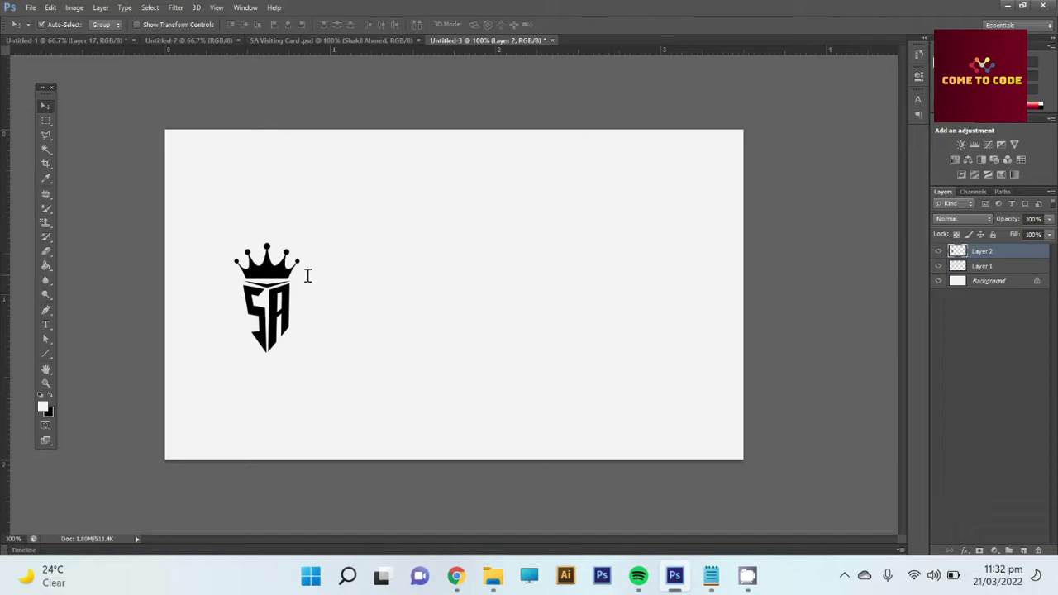
Add the name as a new black text line below the logo
{"action": "key", "text": "g"}
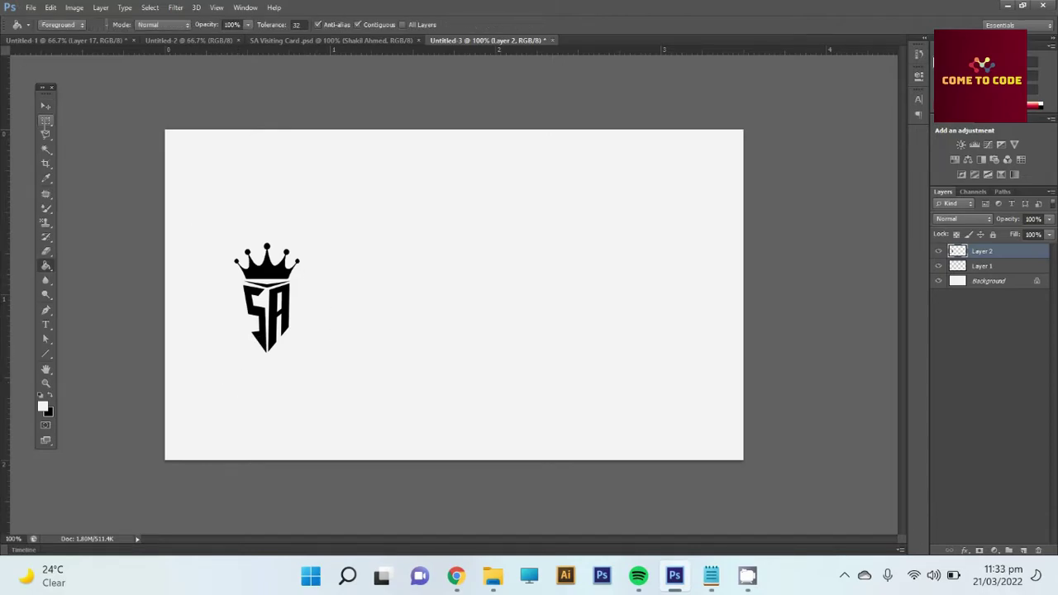
{"action": "key", "text": "t"}
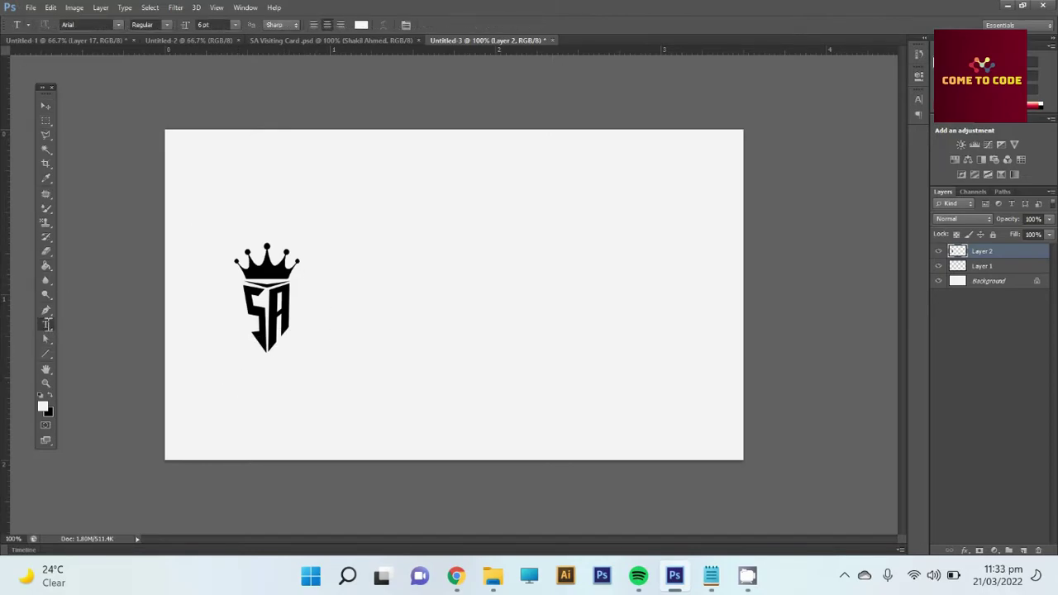
{"action": "left_click", "coordinate": [225, 365]}
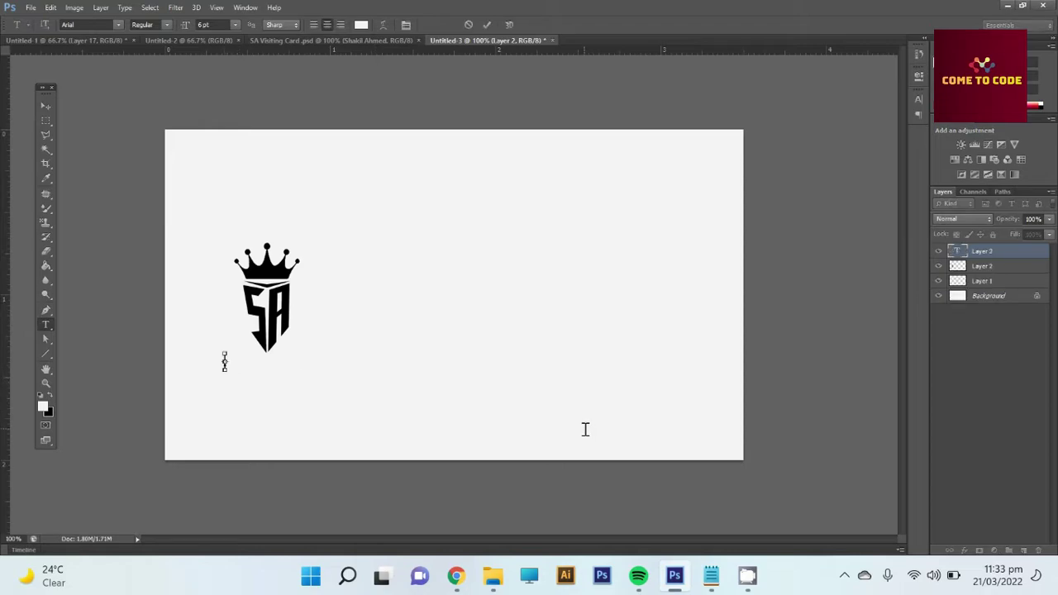
{"action": "key", "text": "ctrl+a"}
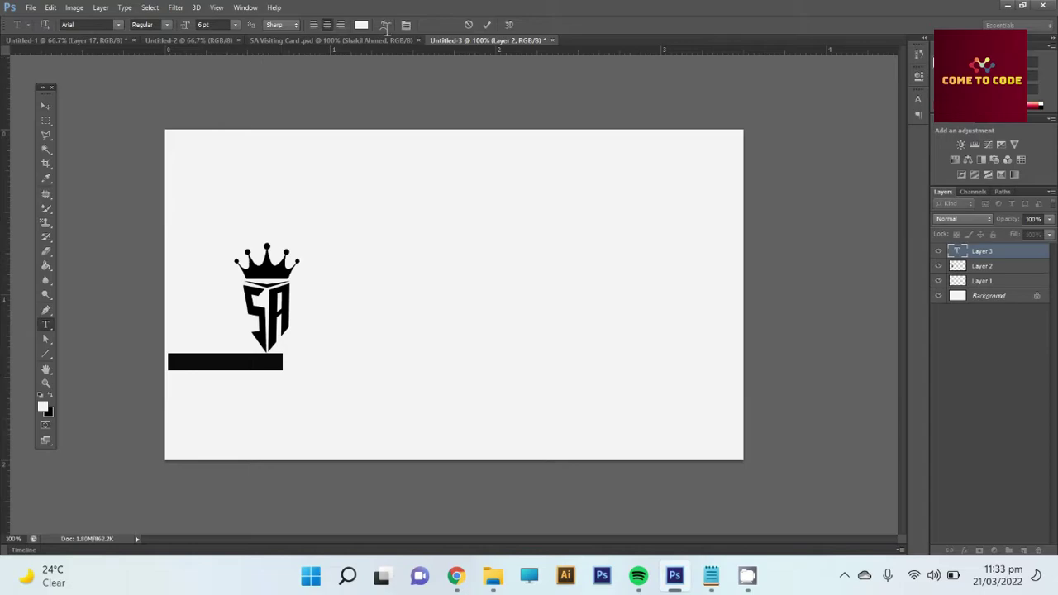
{"action": "left_click", "coordinate": [361, 24]}
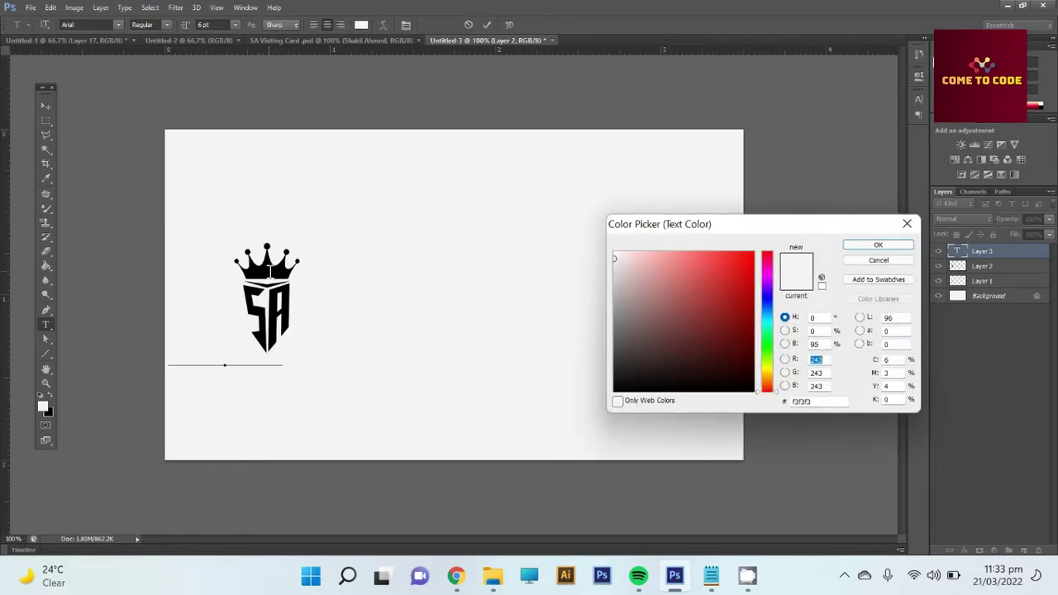
{"action": "left_click", "coordinate": [273, 264]}
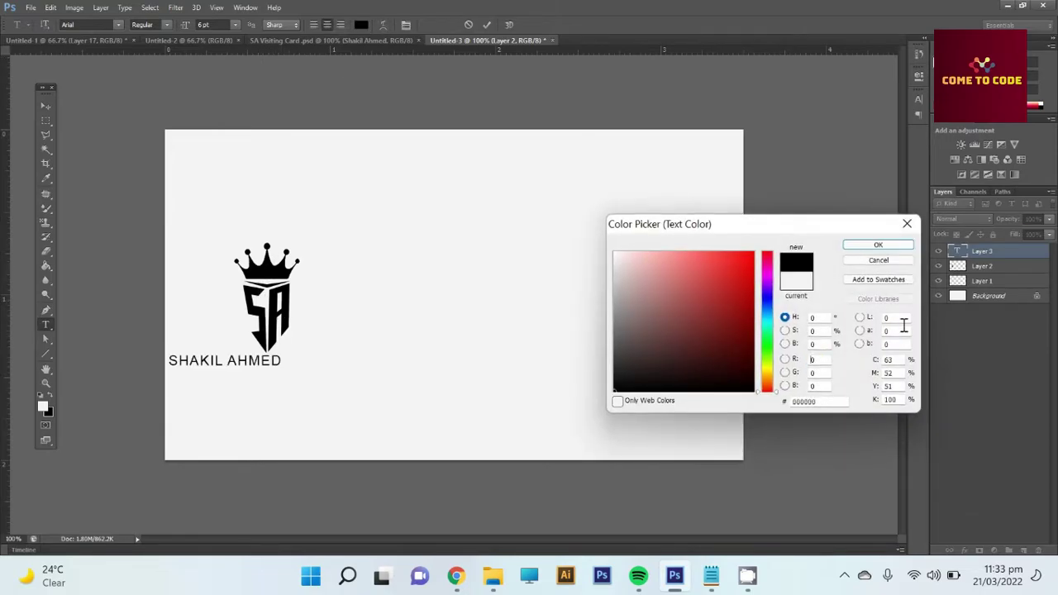
{"action": "left_click", "coordinate": [901, 246]}
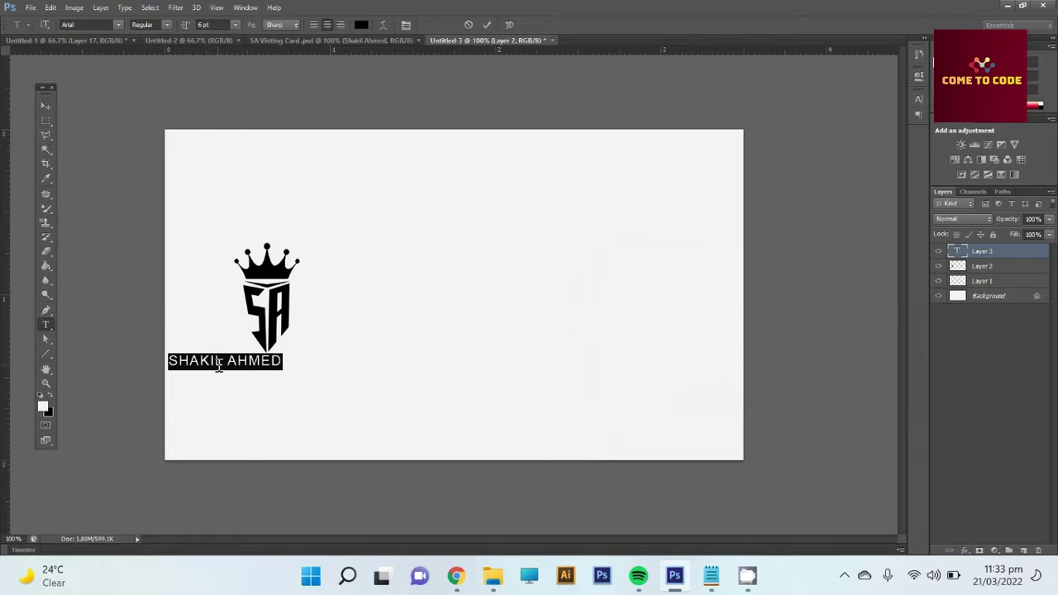
Give the name a wider bold font and nudge it slightly right and down
{"action": "left_click", "coordinate": [107, 25]}
{"action": "key", "text": "Down"}
{"action": "key", "text": "Down"}
{"action": "key", "text": "Down"}
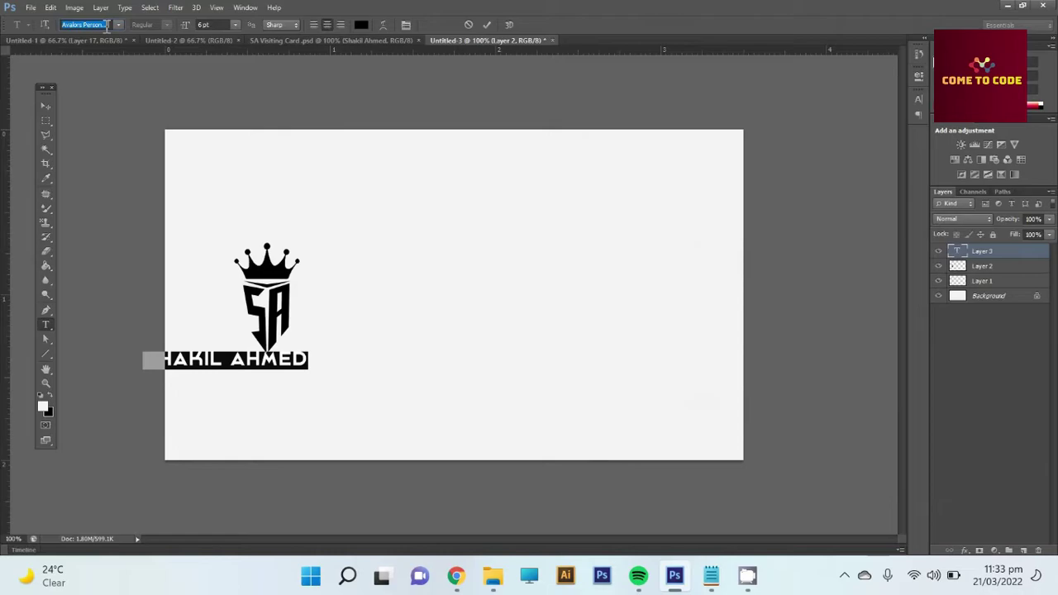
{"action": "key", "text": "Down"}
{"action": "key", "text": "Up"}
{"action": "left_click", "coordinate": [45, 106]}
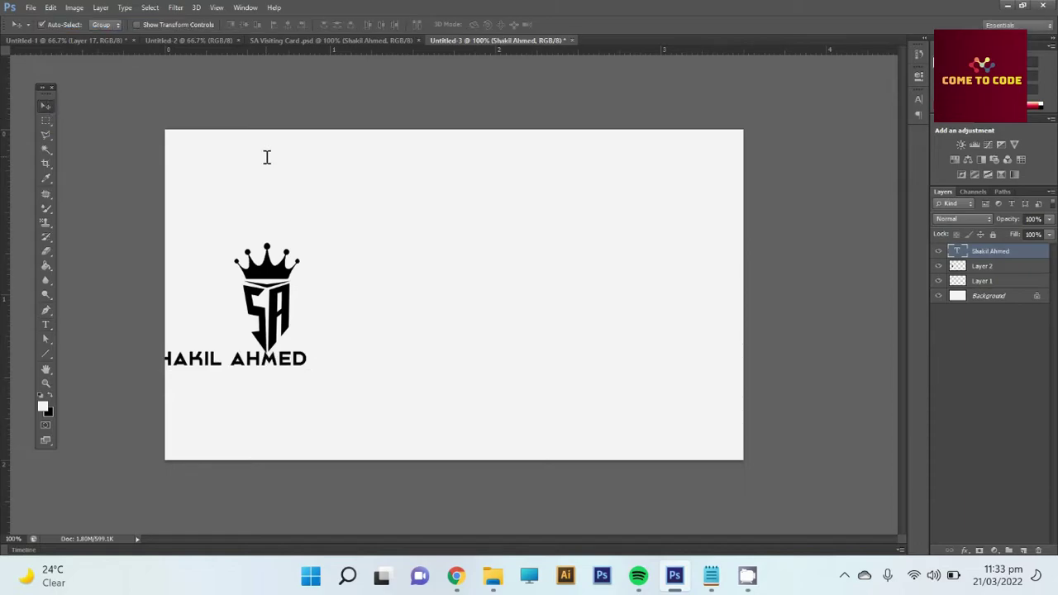
{"action": "key", "text": "Right"}
{"action": "key", "text": "Right"}
{"action": "key", "text": "Right"}
{"action": "key", "text": "Right"}
{"action": "key", "text": "Right"}
{"action": "key", "text": "Right"}
{"action": "key", "text": "Right"}
{"action": "key", "text": "Right"}
{"action": "key", "text": "Right"}
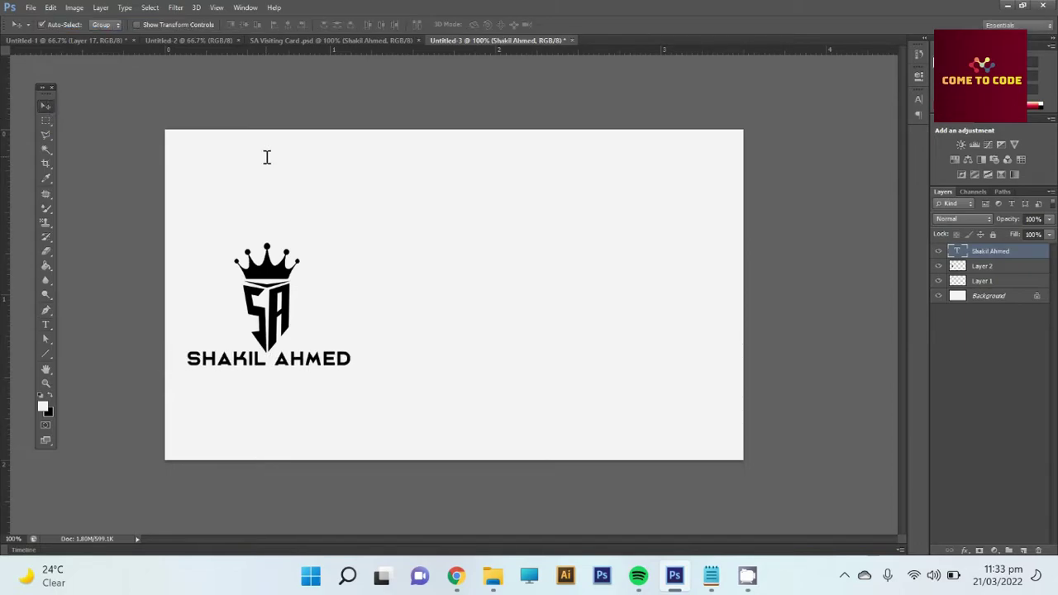
{"action": "key", "text": "Down"}
{"action": "key", "text": "Down"}
{"action": "key", "text": "Down"}
{"action": "key", "text": "Right"}
{"action": "key", "text": "Right"}
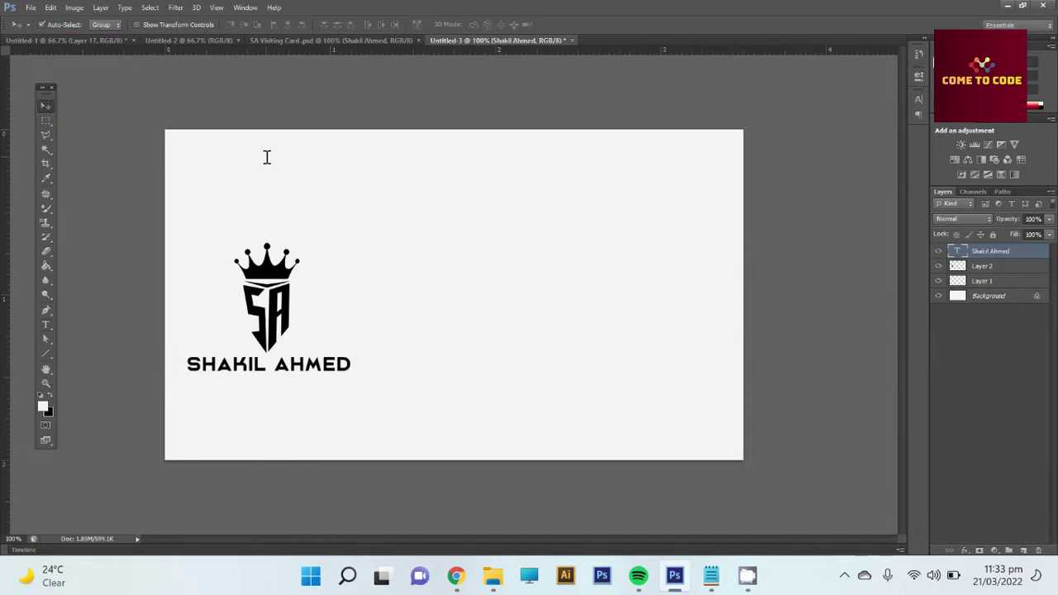
{"action": "key", "text": "Down"}
{"action": "key", "text": "Left"}
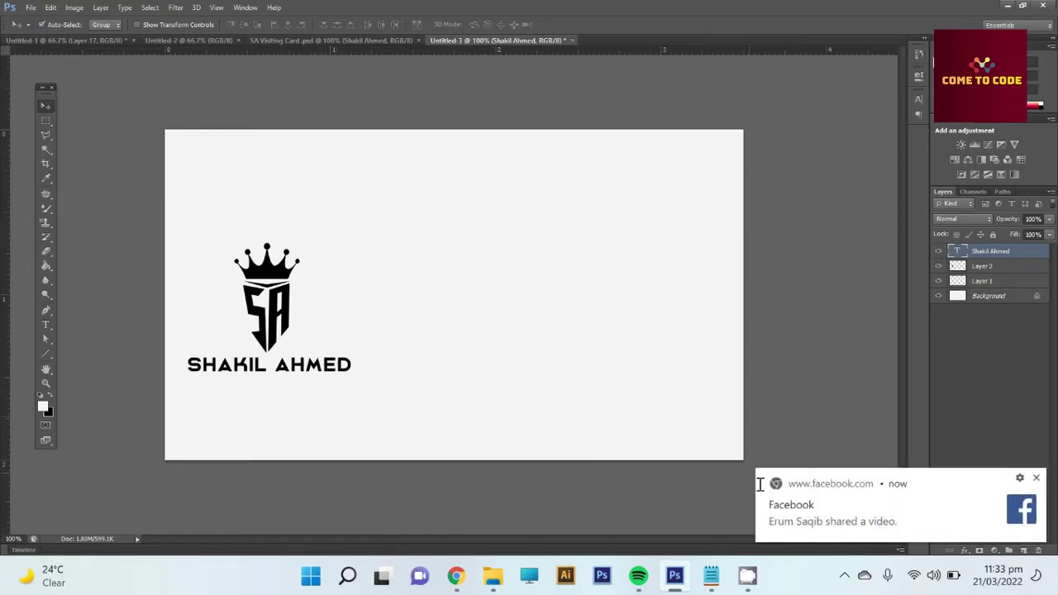
Change the front card's name text to the Avalors Personal Use font
{"action": "left_click", "coordinate": [347, 39]}
{"action": "double_click", "coordinate": [457, 347]}
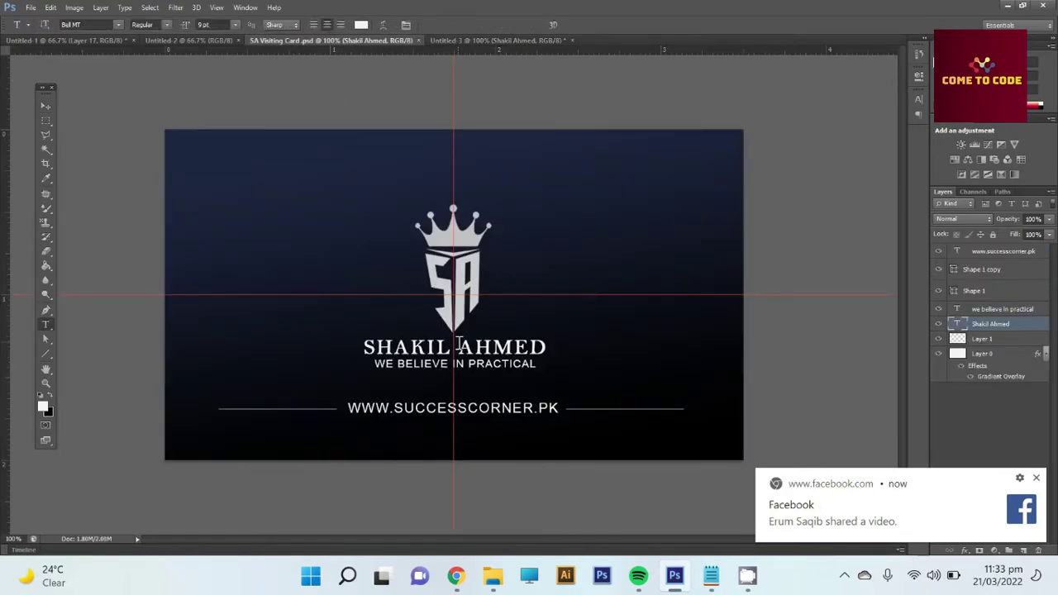
{"action": "key", "text": "ctrl+a"}
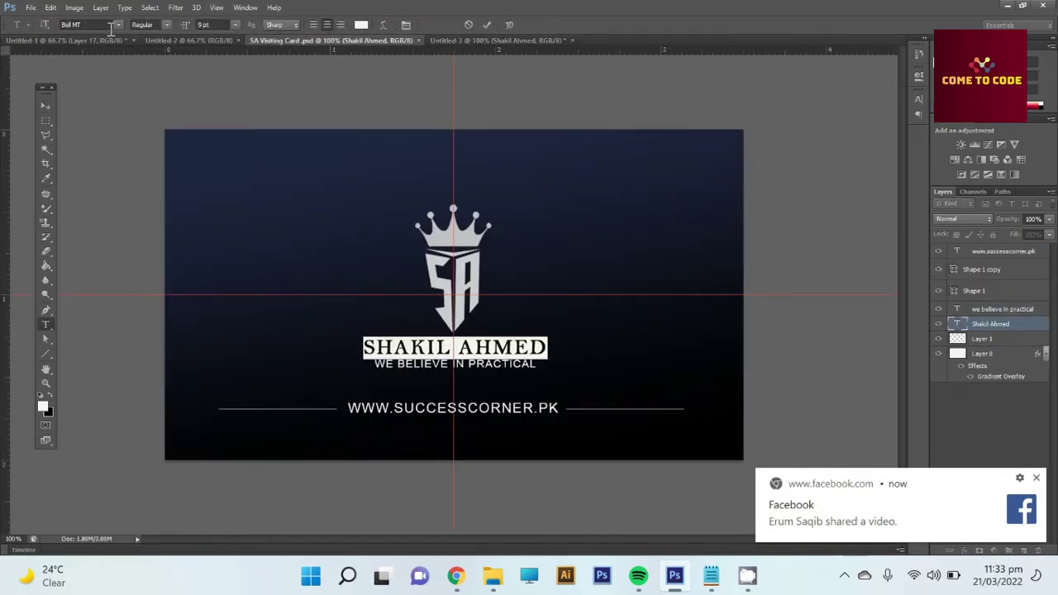
{"action": "left_click", "coordinate": [119, 23]}
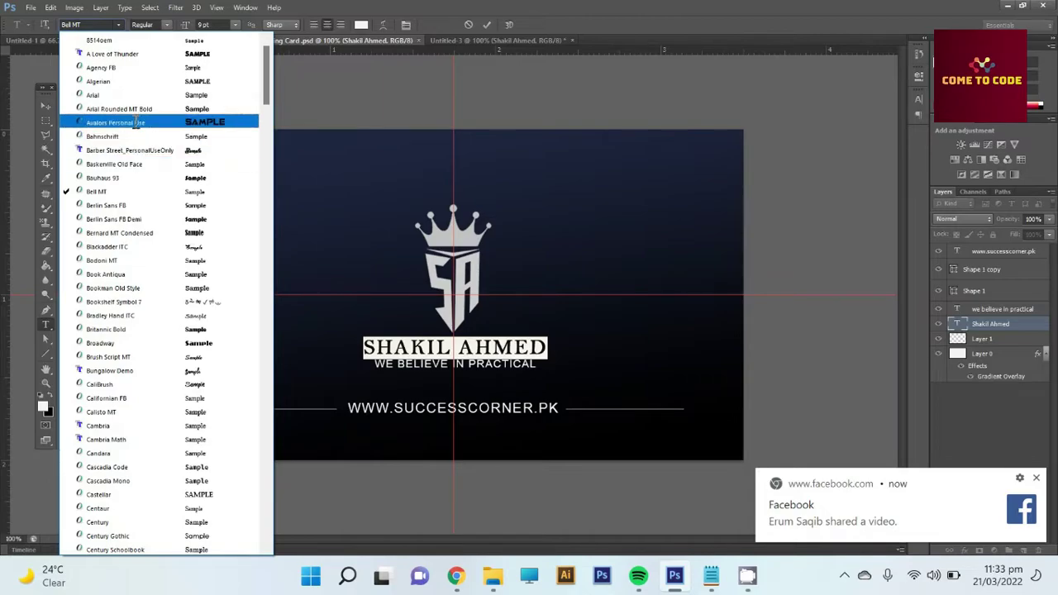
{"action": "left_click", "coordinate": [135, 121]}
{"action": "left_click", "coordinate": [46, 106]}
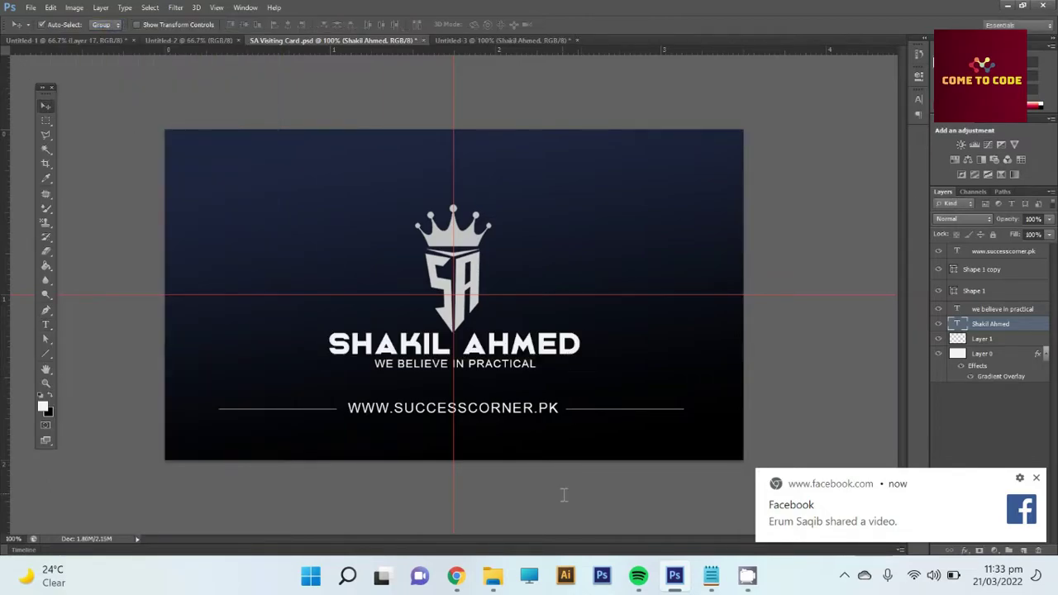
Scale the name to about 76% above the tagline
{"action": "key", "text": "ctrl+t"}
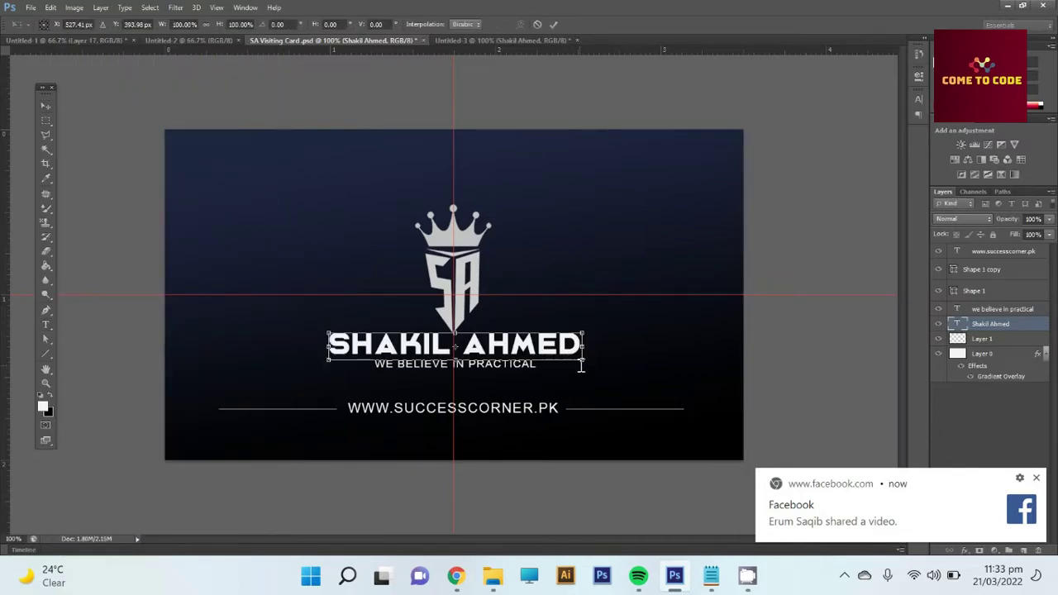
{"action": "left_click_drag", "start_coordinate": [581, 361], "coordinate": [547, 359]}
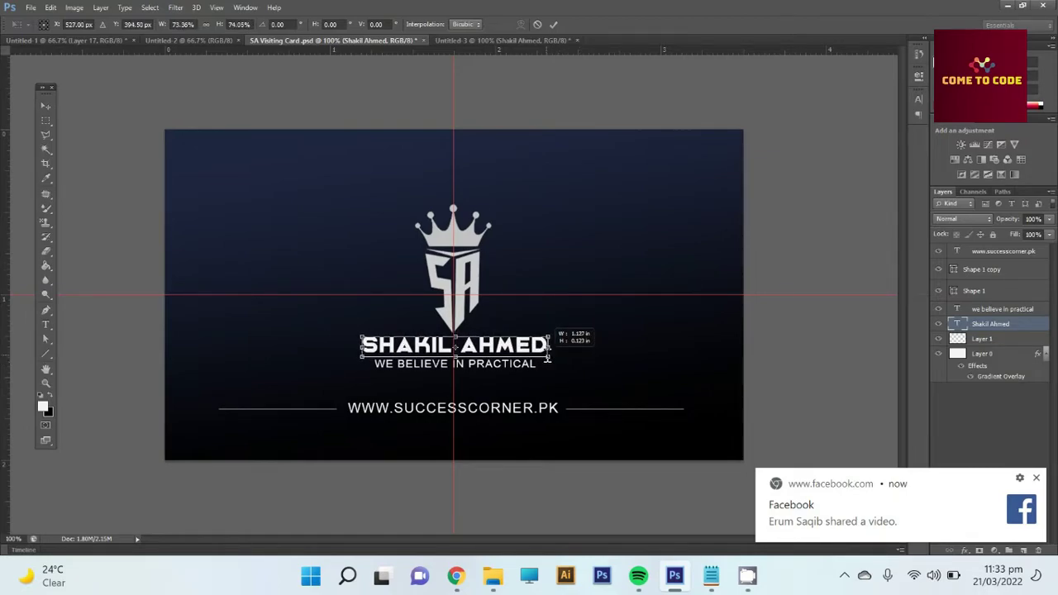
{"action": "left_click_drag", "start_coordinate": [547, 359], "coordinate": [551, 358]}
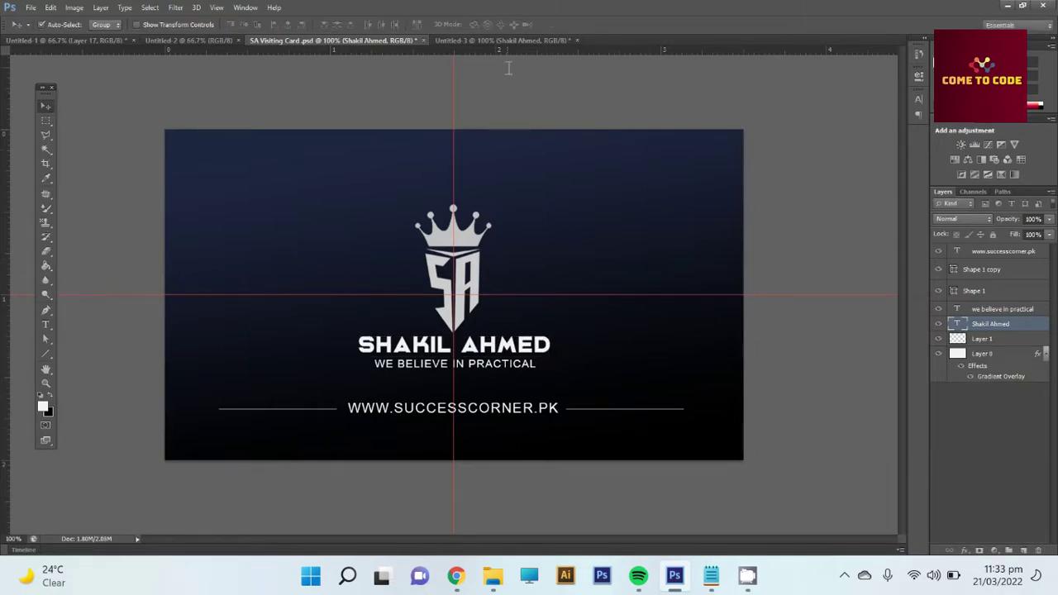
Duplicate the name line below itself and replace its text with the tagline from Notepad
{"action": "left_click", "coordinate": [493, 40]}
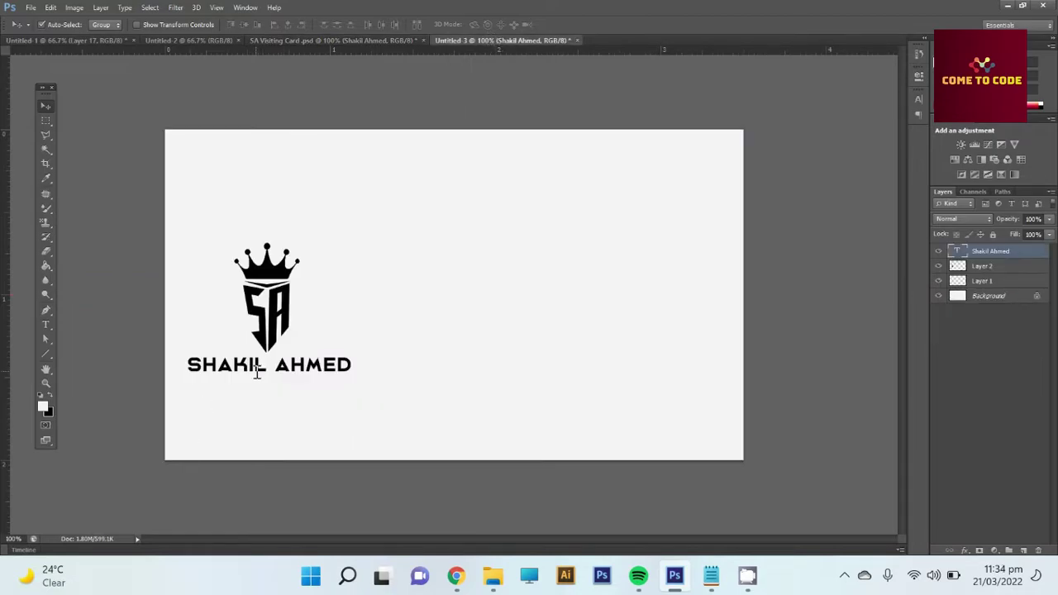
{"action": "left_click_drag", "start_coordinate": [258, 371], "coordinate": [262, 395]}
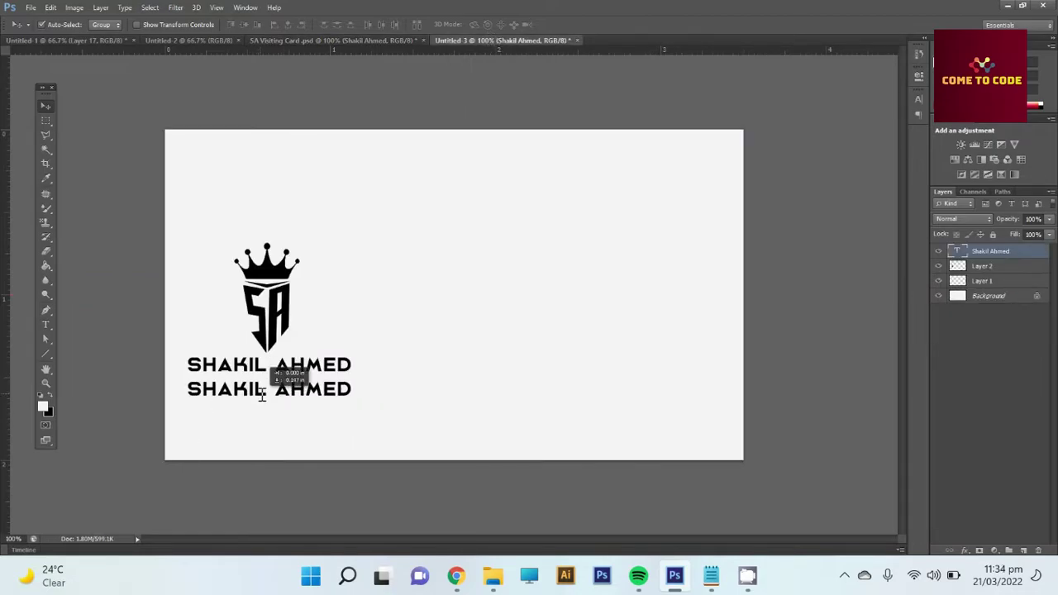
{"action": "key", "text": "t"}
{"action": "left_click", "coordinate": [267, 391]}
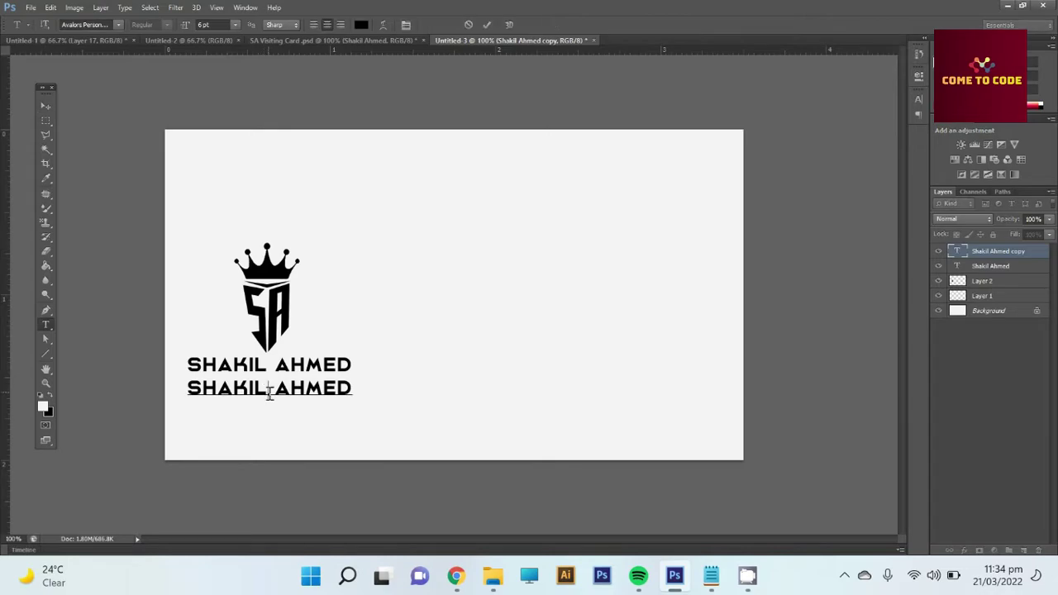
{"action": "key", "text": "ctrl+a"}
{"action": "left_click", "coordinate": [711, 576]}
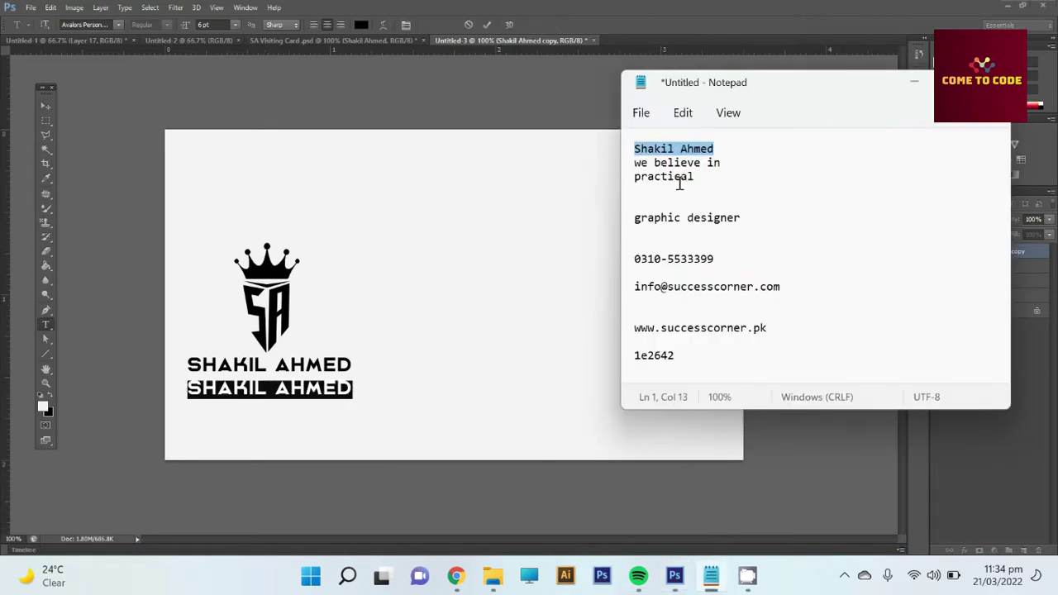
{"action": "left_click_drag", "start_coordinate": [694, 177], "coordinate": [641, 163]}
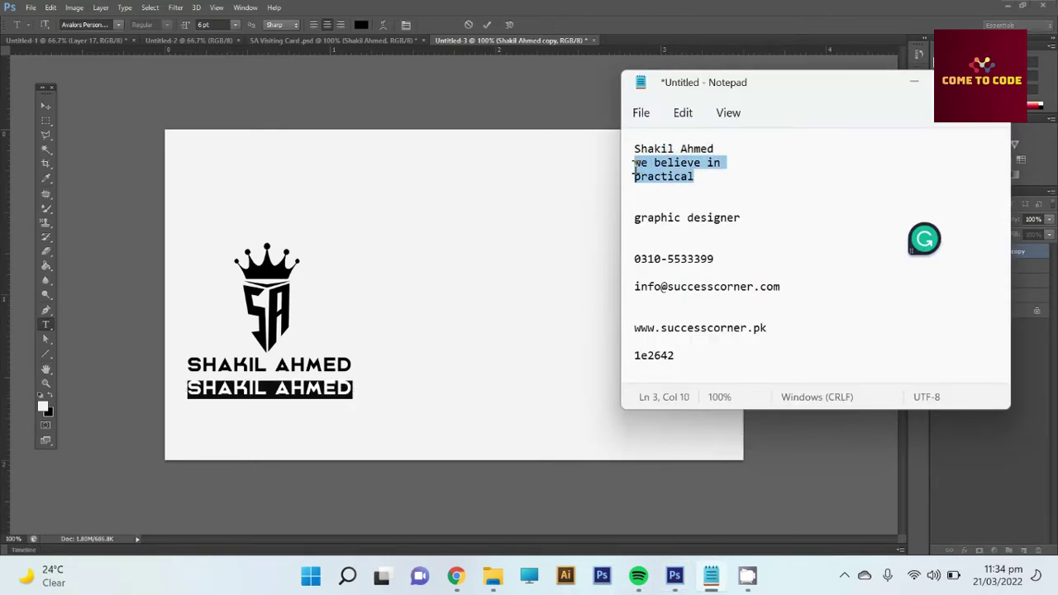
{"action": "left_click", "coordinate": [324, 369]}
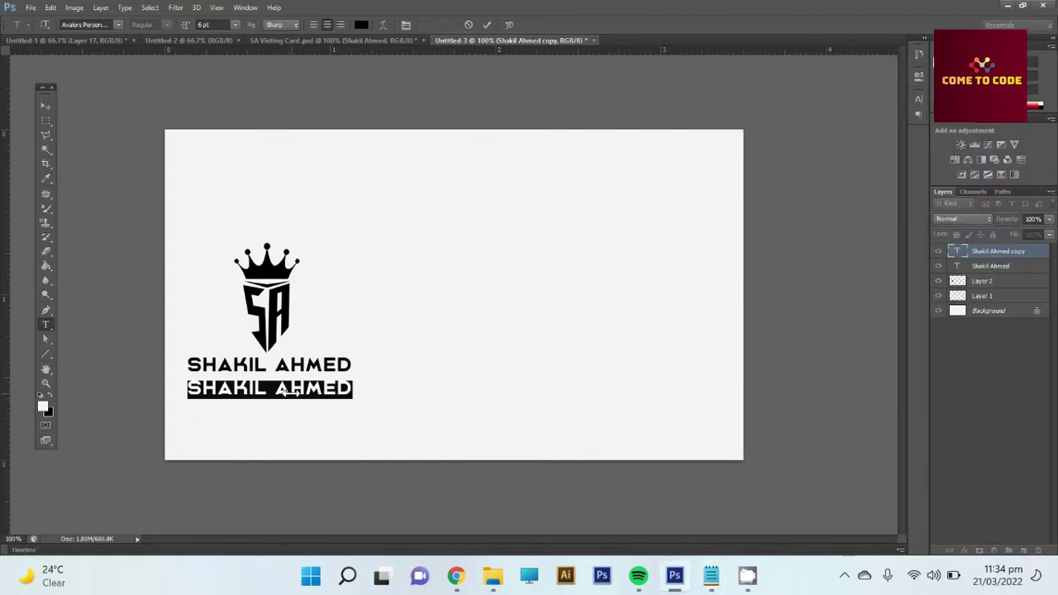
{"action": "type", "text": "WE BELIEVE IN PRACTICAL"}
Set the tagline in Arial and join it onto a single line
{"action": "key", "text": "ctrl+a"}
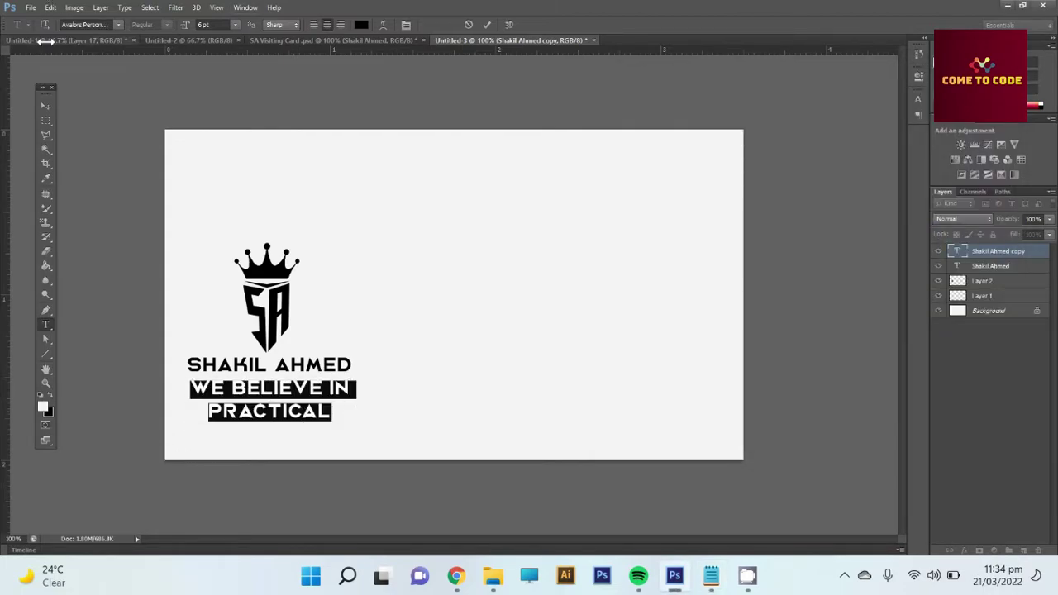
{"action": "left_click", "coordinate": [104, 24]}
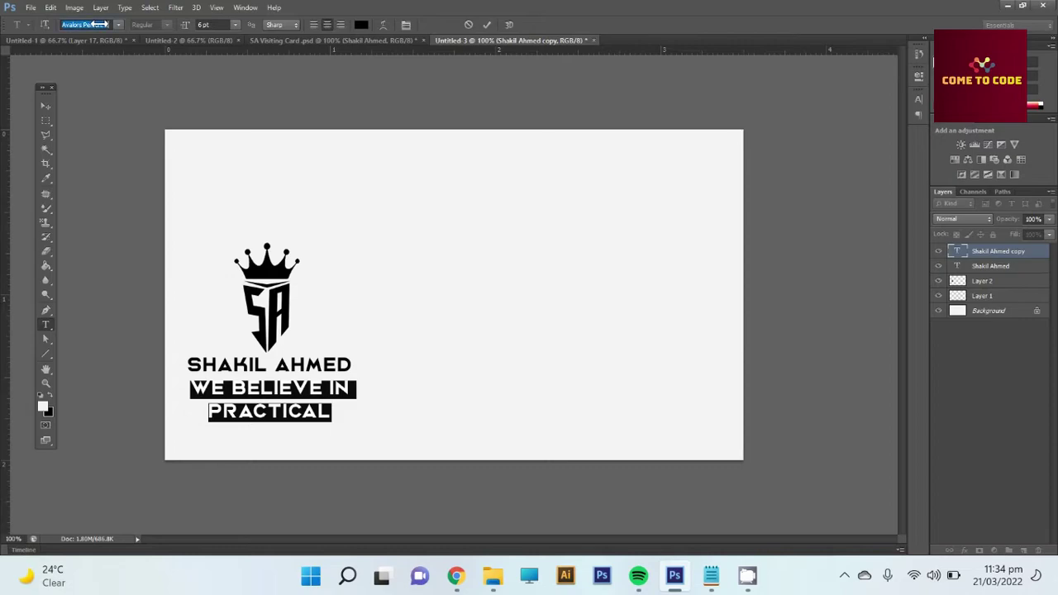
{"action": "key", "text": "Up"}
{"action": "key", "text": "Up"}
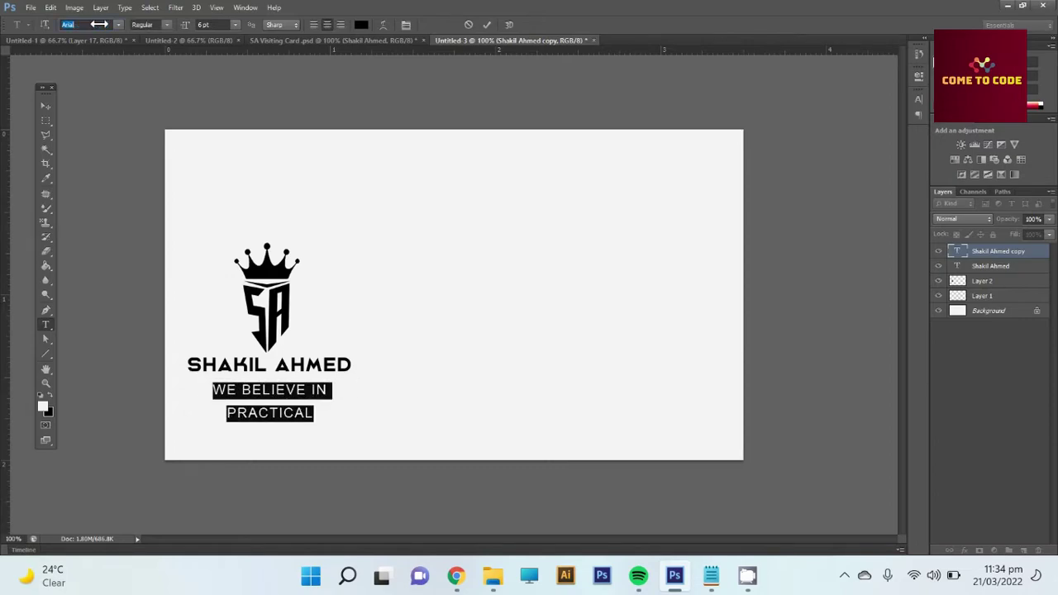
{"action": "key", "text": "Return"}
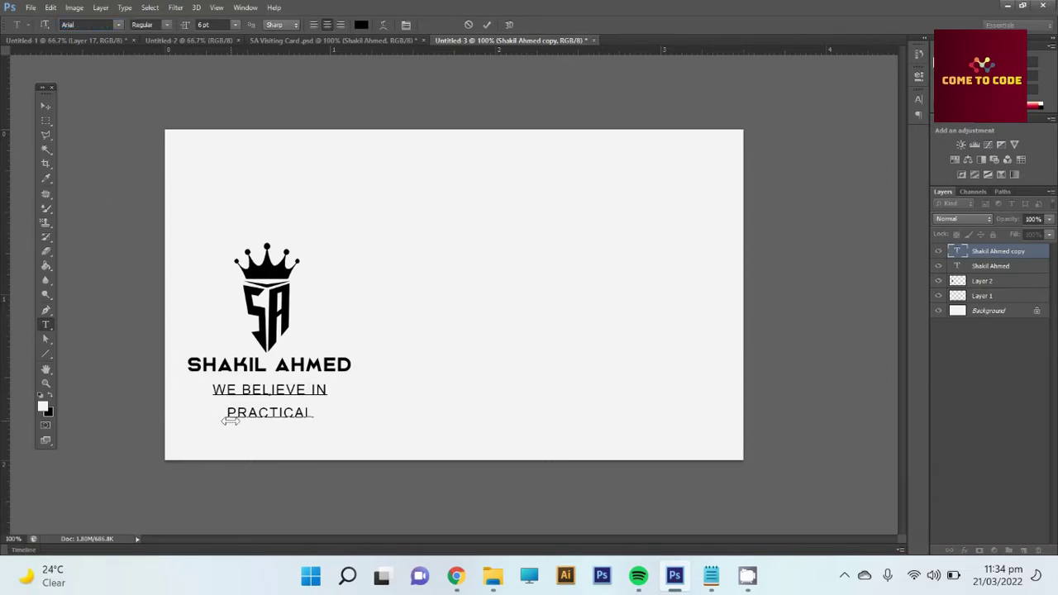
{"action": "key", "text": "BackSpace"}
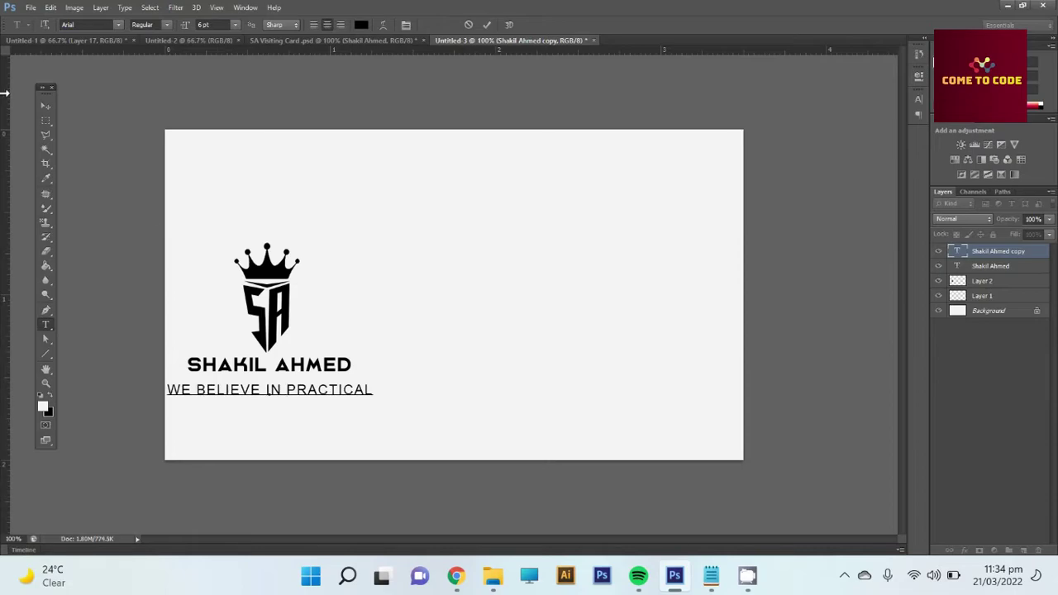
{"action": "left_click", "coordinate": [45, 106]}
Scale the tagline to about 75% and nudge it up beneath the name
{"action": "key", "text": "ctrl+t"}
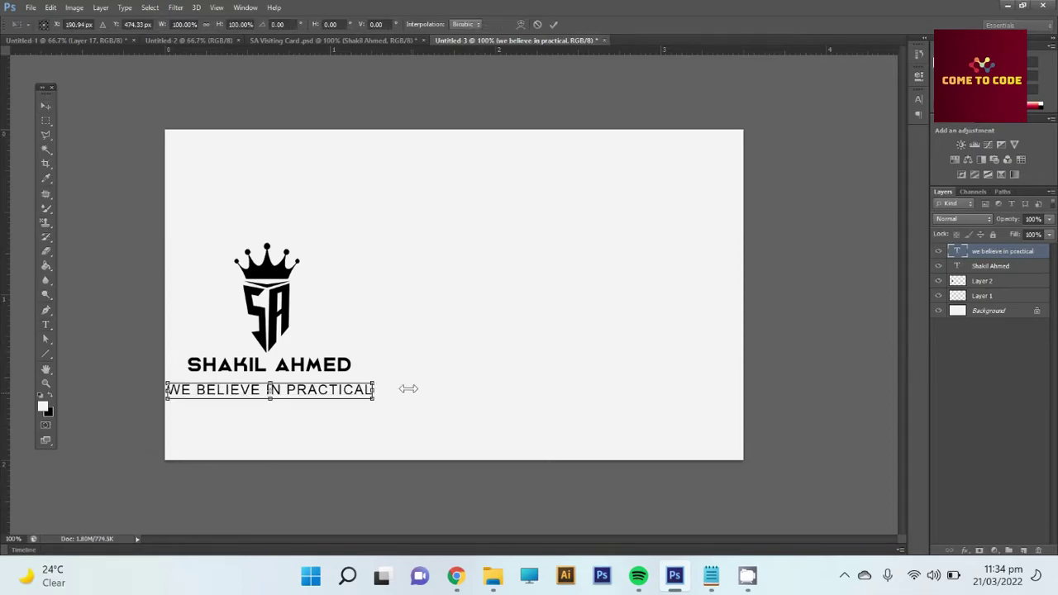
{"action": "left_click_drag", "start_coordinate": [373, 399], "coordinate": [353, 387]}
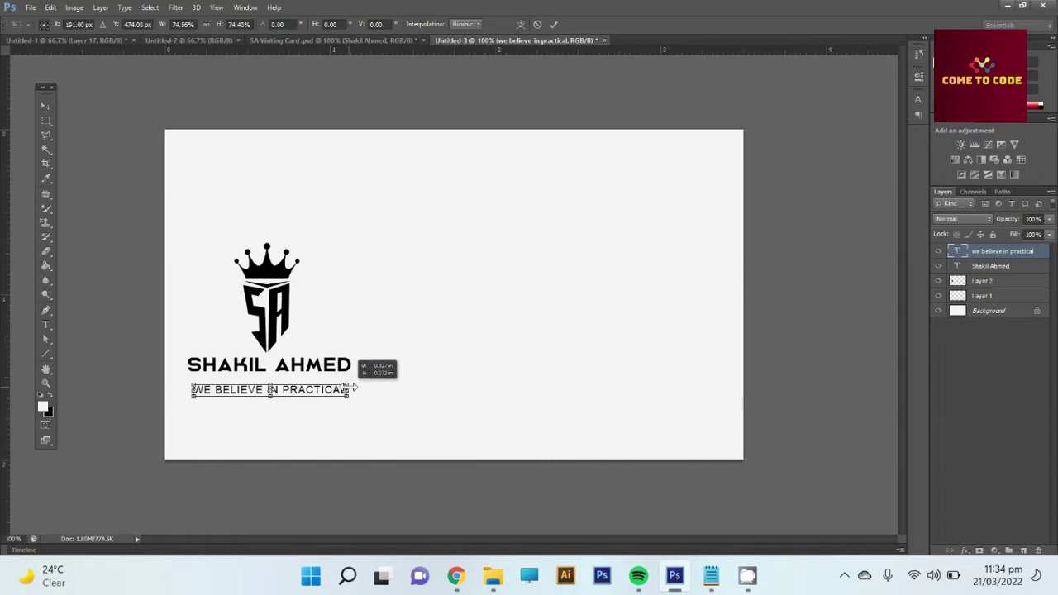
{"action": "key", "text": "Up"}
{"action": "key", "text": "Up"}
{"action": "key", "text": "Up"}
{"action": "key", "text": "Up"}
{"action": "key", "text": "Up"}
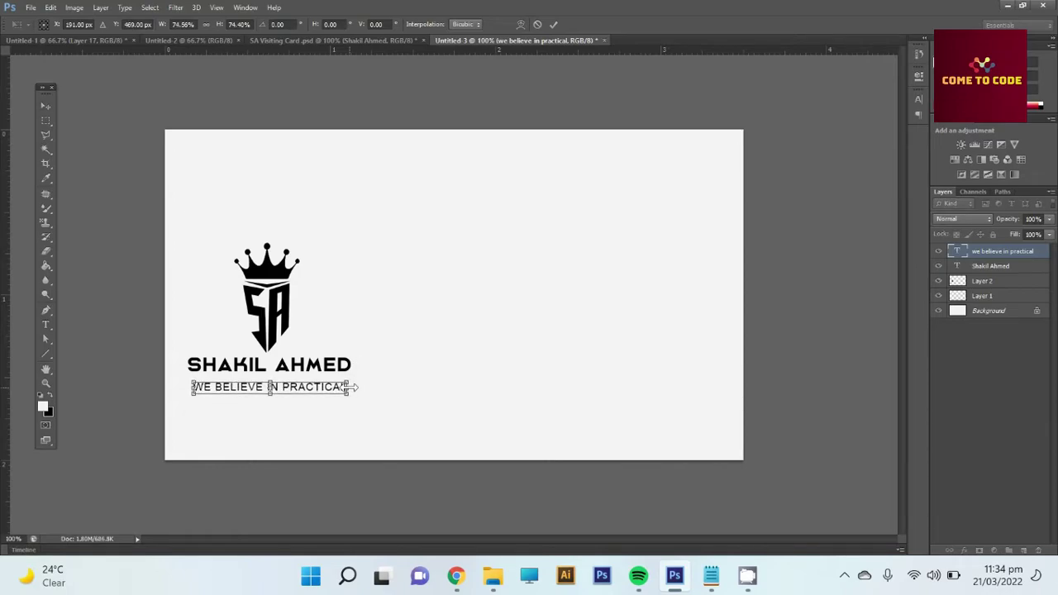
{"action": "key", "text": "Up"}
{"action": "key", "text": "Up"}
{"action": "key", "text": "Up"}
{"action": "key", "text": "Up"}
{"action": "key", "text": "Up"}
{"action": "key", "text": "Up"}
{"action": "key", "text": "Up"}
{"action": "key", "text": "Return"}
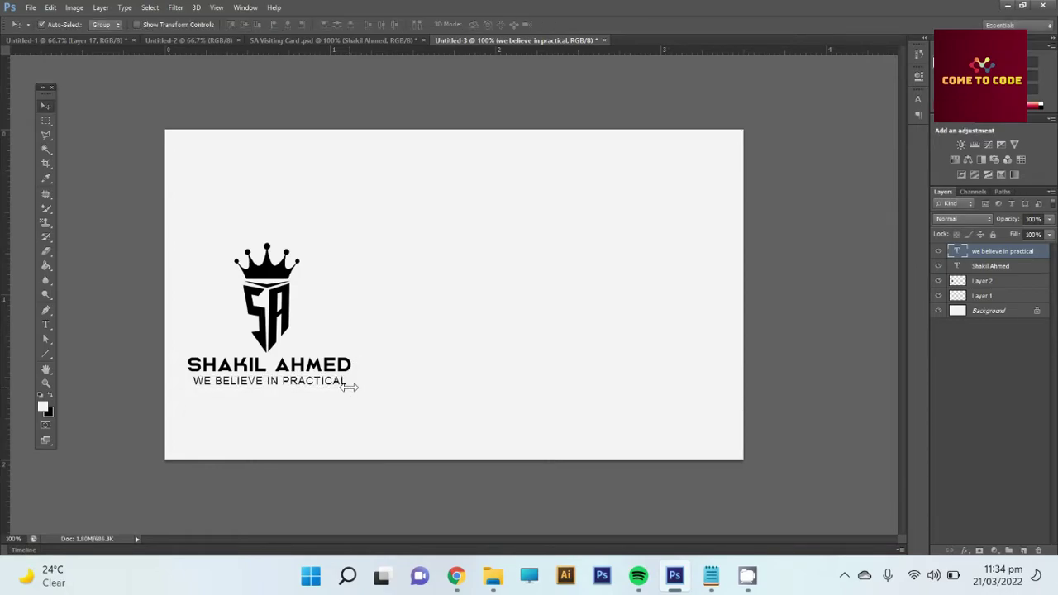
{"action": "key", "text": "Up"}
{"action": "key", "text": "Left"}
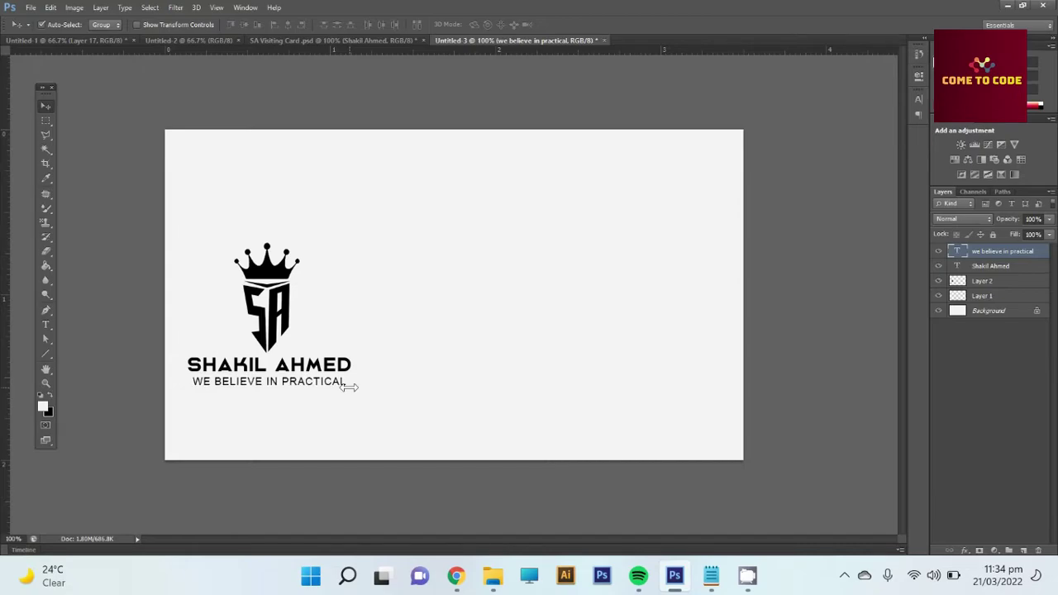
{"action": "key", "text": "Right"}
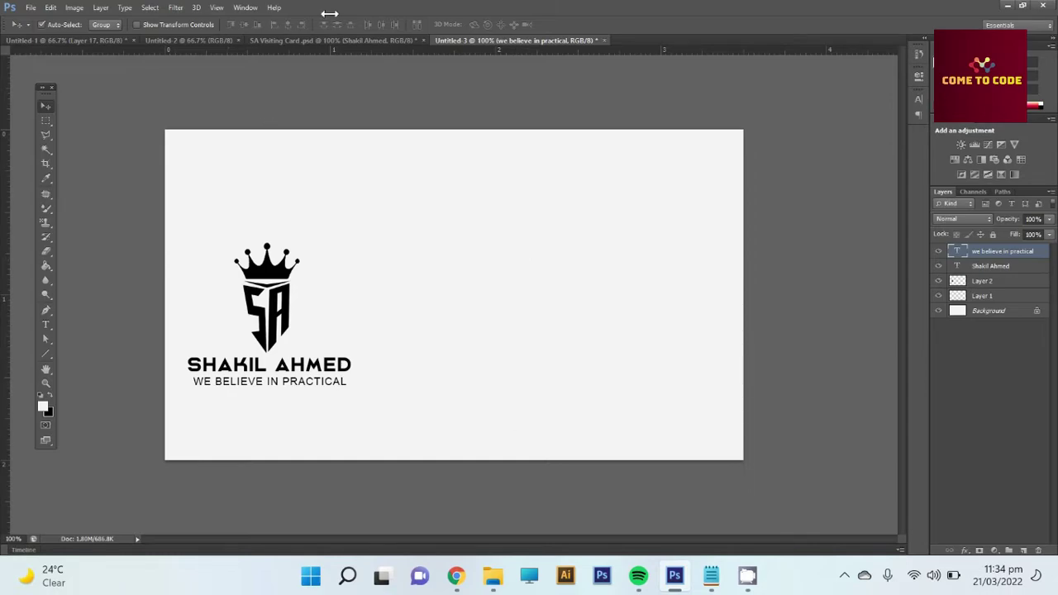
Add a horizontal guide at 50% through the card's centre
{"action": "left_click", "coordinate": [175, 7]}
{"action": "left_click", "coordinate": [197, 7]}
{"action": "left_click", "coordinate": [216, 8]}
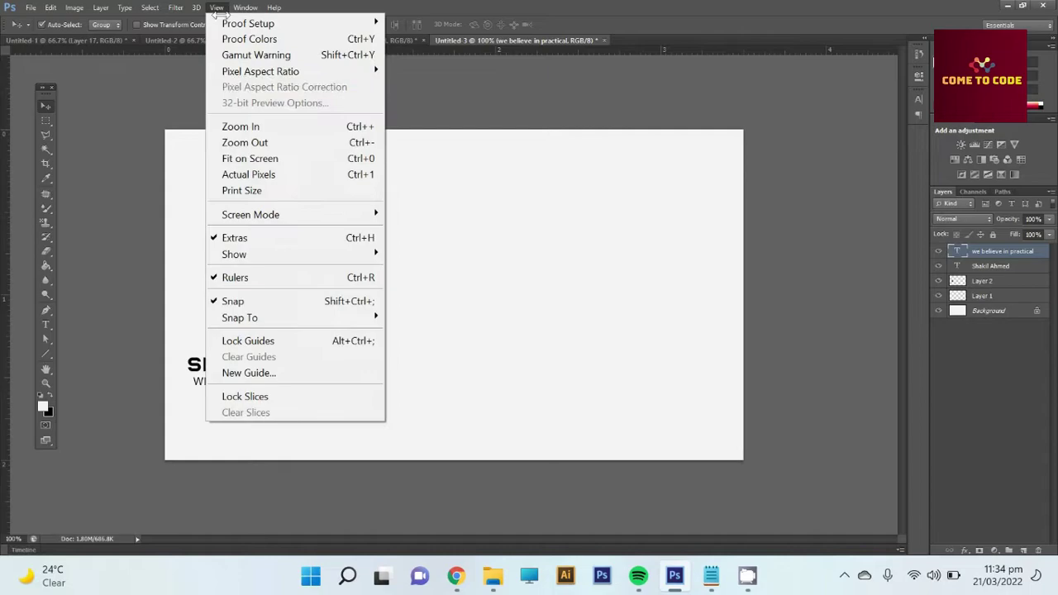
{"action": "left_click", "coordinate": [283, 377]}
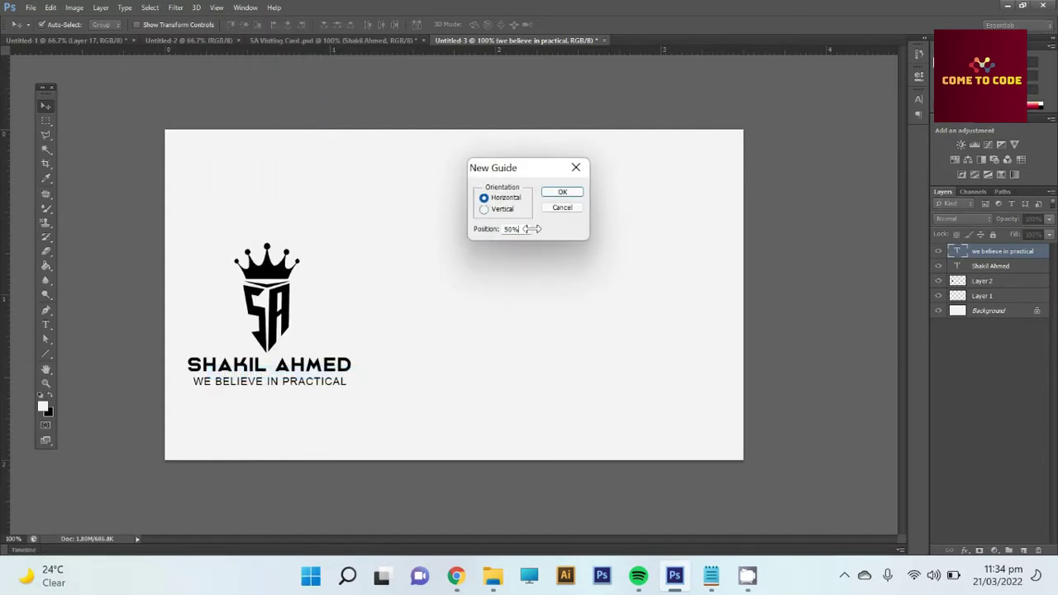
{"action": "left_click", "coordinate": [528, 229]}
{"action": "left_click_drag", "start_coordinate": [522, 229], "coordinate": [467, 234]}
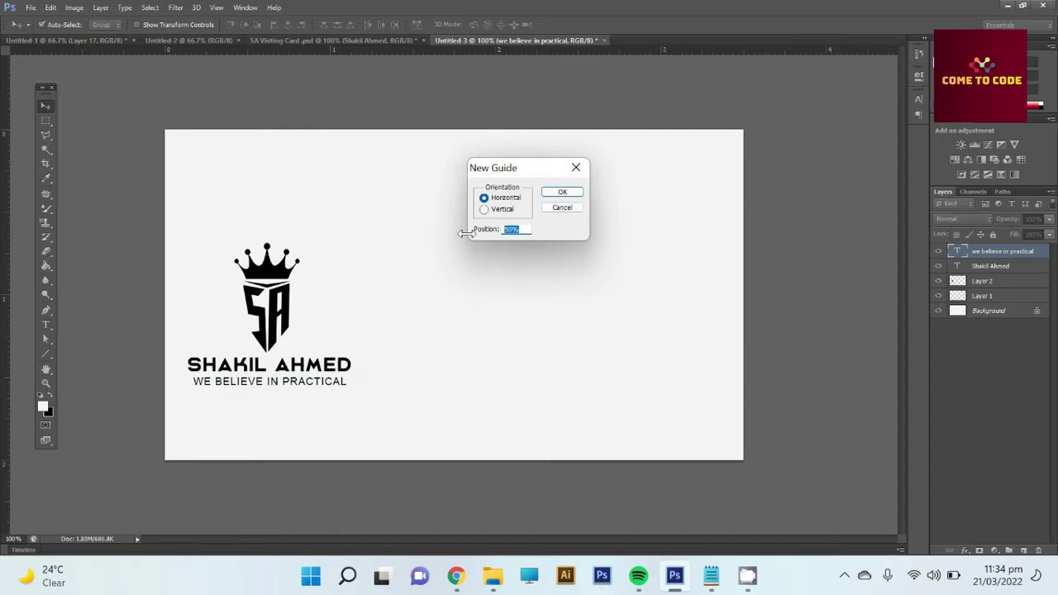
{"action": "left_click", "coordinate": [566, 191]}
Add a vertical guide at 50%, then select the name and logo layers together
{"action": "left_click", "coordinate": [221, 7]}
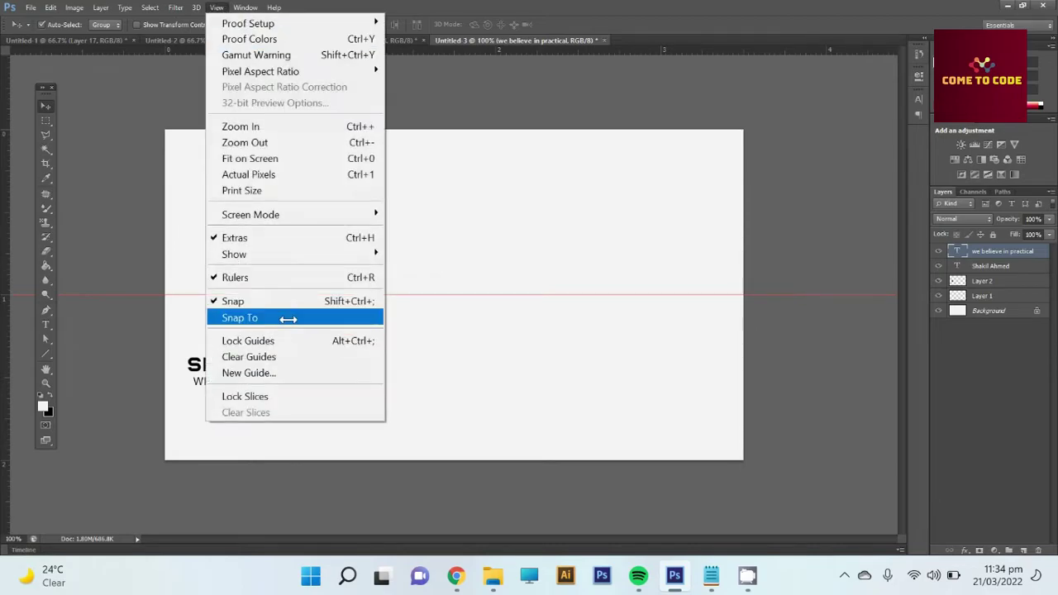
{"action": "left_click", "coordinate": [276, 372]}
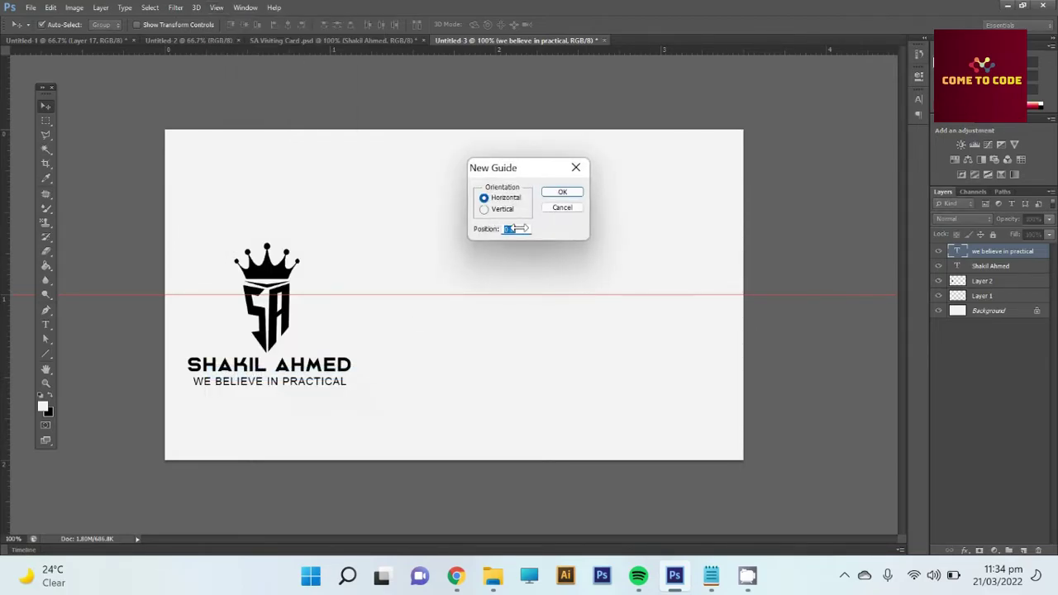
{"action": "type", "text": "50"}
{"action": "left_click", "coordinate": [488, 208]}
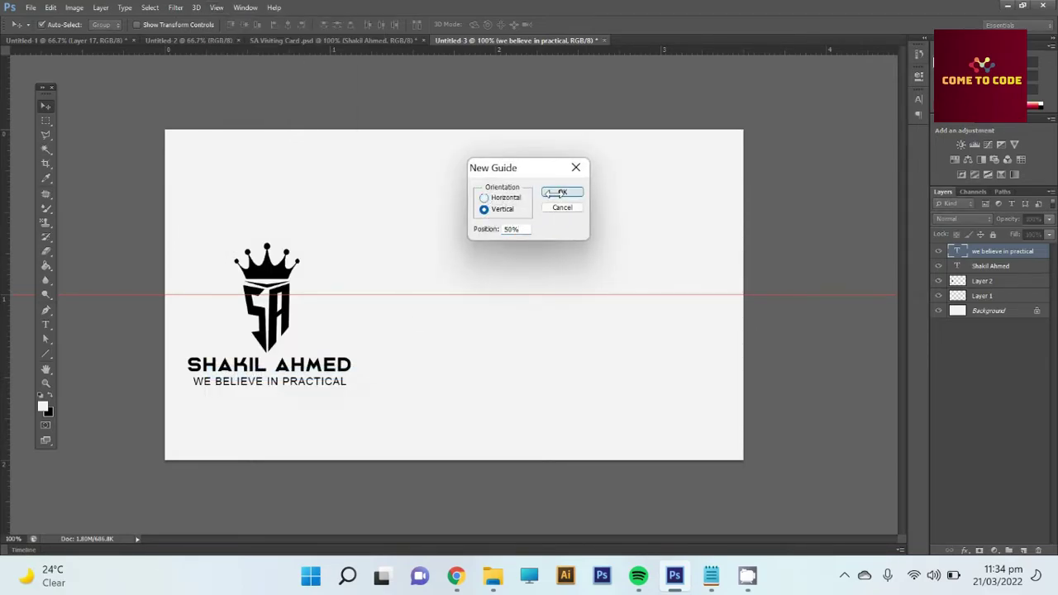
{"action": "left_click", "coordinate": [552, 191]}
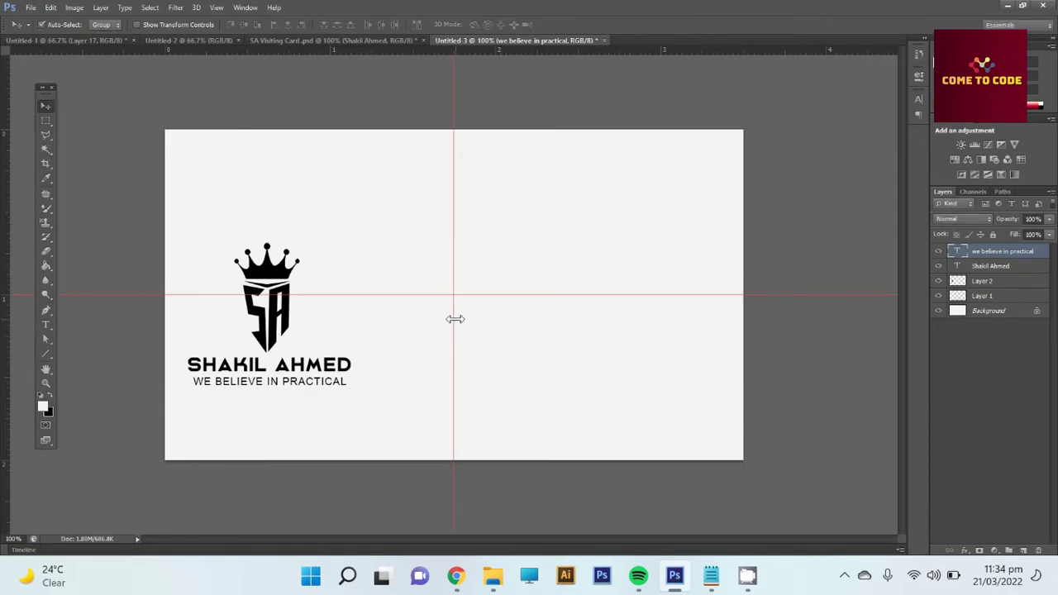
{"action": "left_click", "coordinate": [990, 266], "text": "shift"}
{"action": "left_click", "coordinate": [994, 285], "text": "shift"}
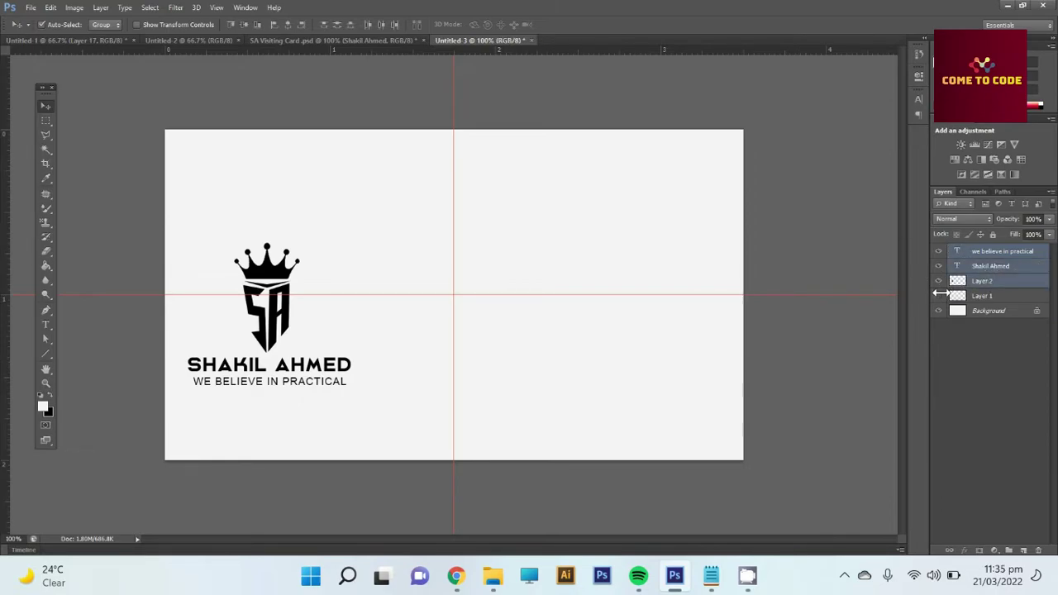
Scale up the logo, name and tagline proportionally with Free Transform, nudging them right and up
{"action": "key", "text": "ctrl+t"}
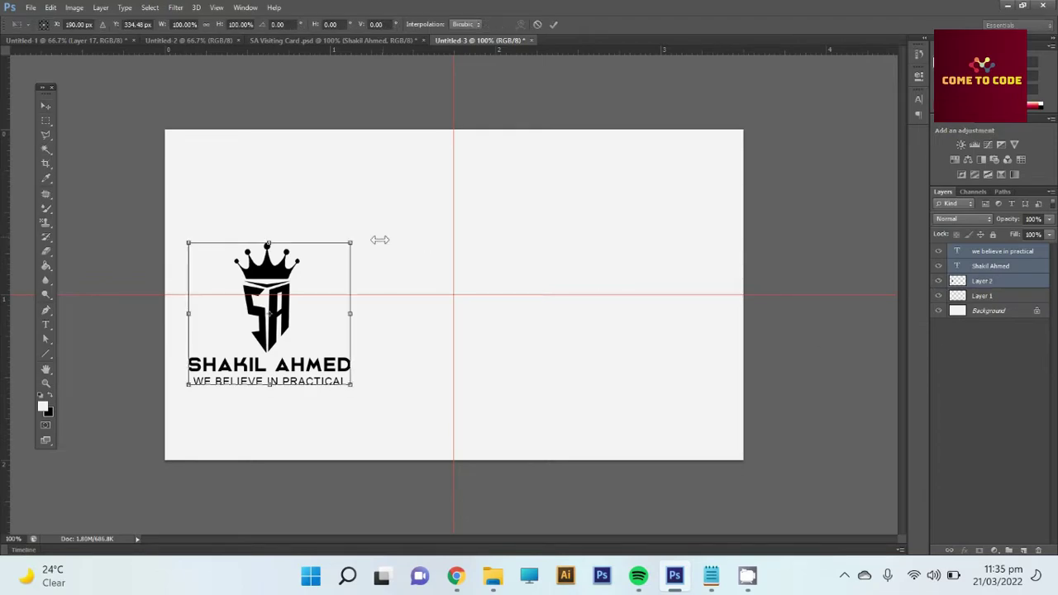
{"action": "key", "text": "Return"}
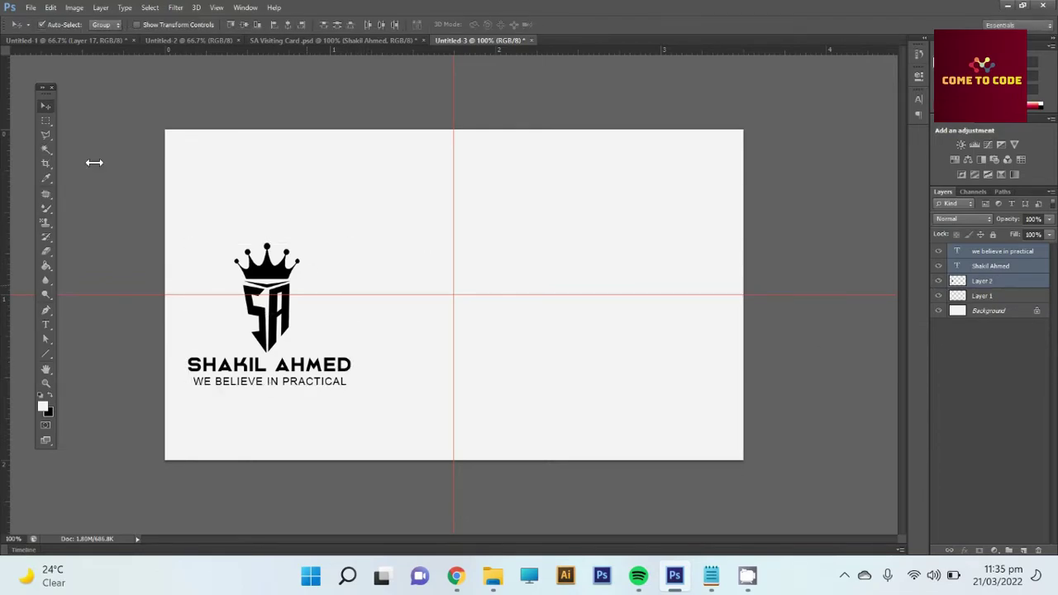
{"action": "left_click", "coordinate": [50, 8]}
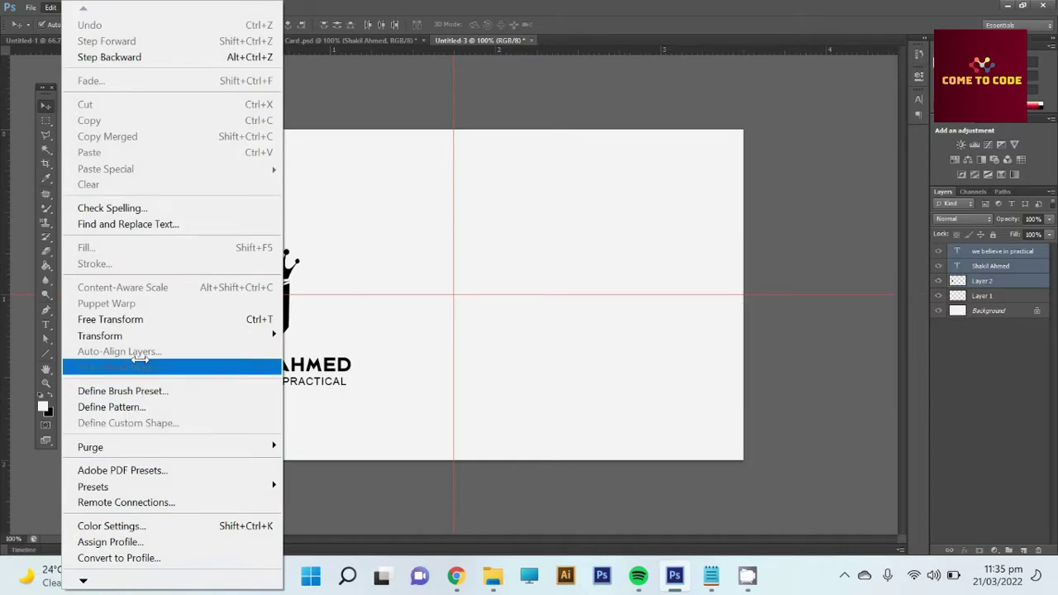
{"action": "left_click", "coordinate": [205, 318]}
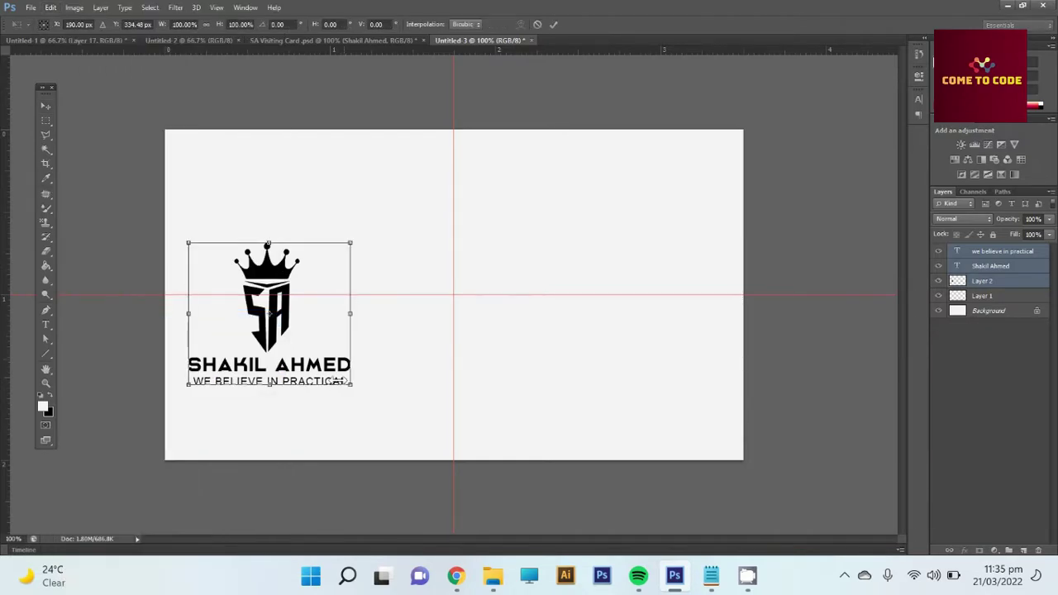
{"action": "left_click_drag", "start_coordinate": [351, 384], "coordinate": [364, 400]}
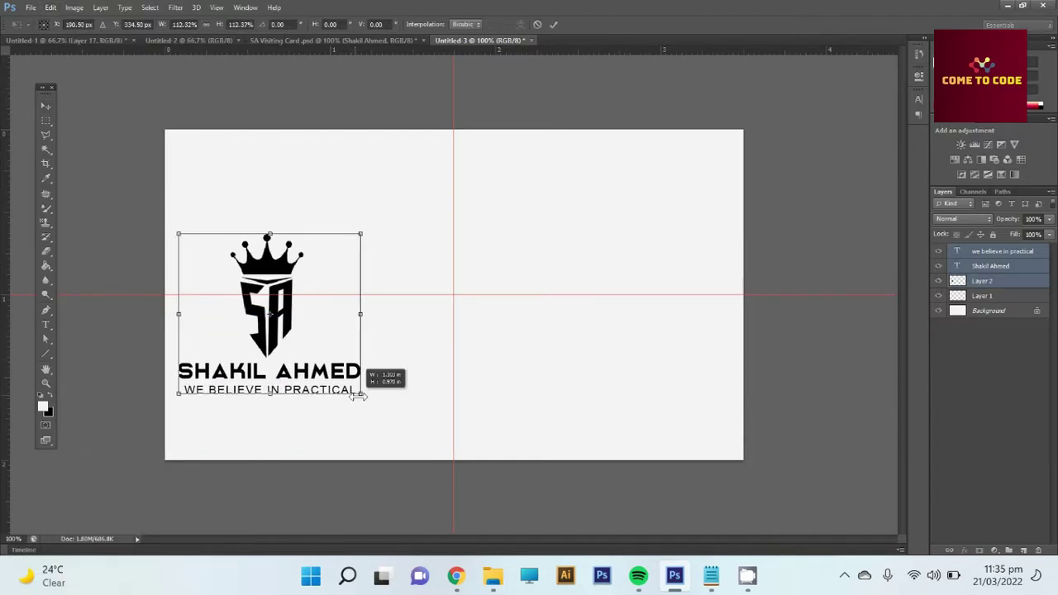
{"action": "key", "text": "shift+Right"}
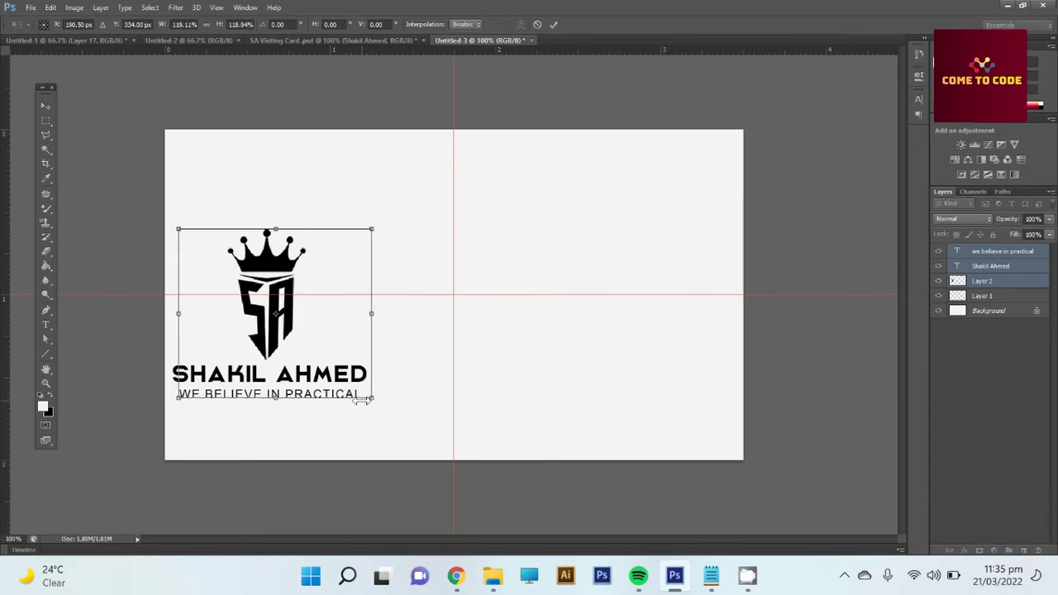
{"action": "key", "text": "shift+Right"}
{"action": "key", "text": "shift+Up"}
{"action": "key", "text": "shift+Up"}
{"action": "key", "text": "shift+Up"}
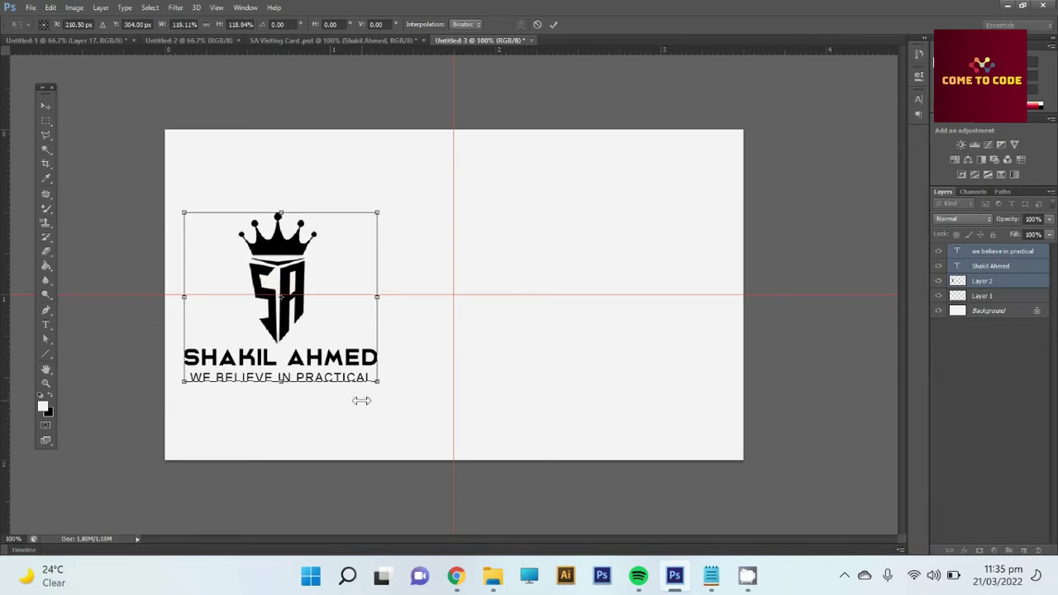
{"action": "key", "text": "Up"}
{"action": "key", "text": "Up"}
{"action": "key", "text": "Up"}
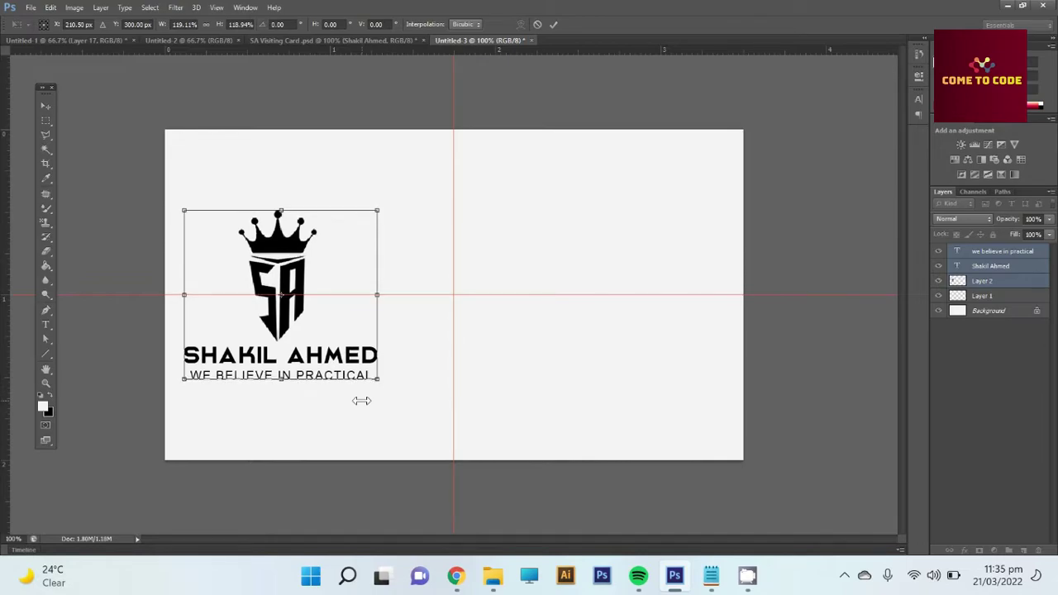
{"action": "key", "text": "Up"}
{"action": "key", "text": "Return"}
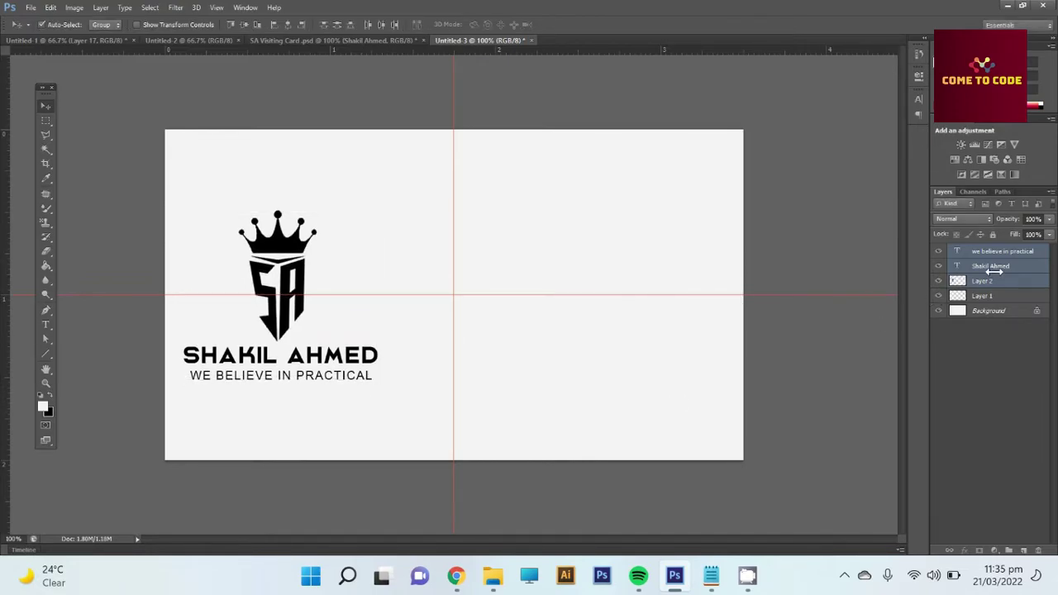
{"action": "left_click", "coordinate": [979, 393]}
{"action": "left_click", "coordinate": [997, 280]}
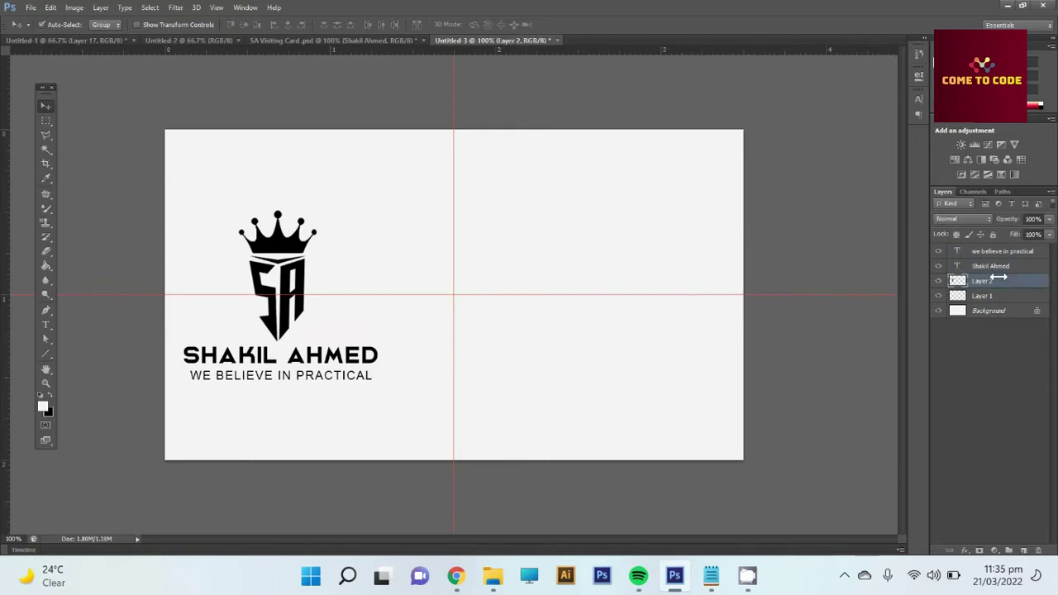
{"action": "left_click", "coordinate": [998, 265], "text": "shift"}
{"action": "left_click", "coordinate": [997, 251], "text": "shift"}
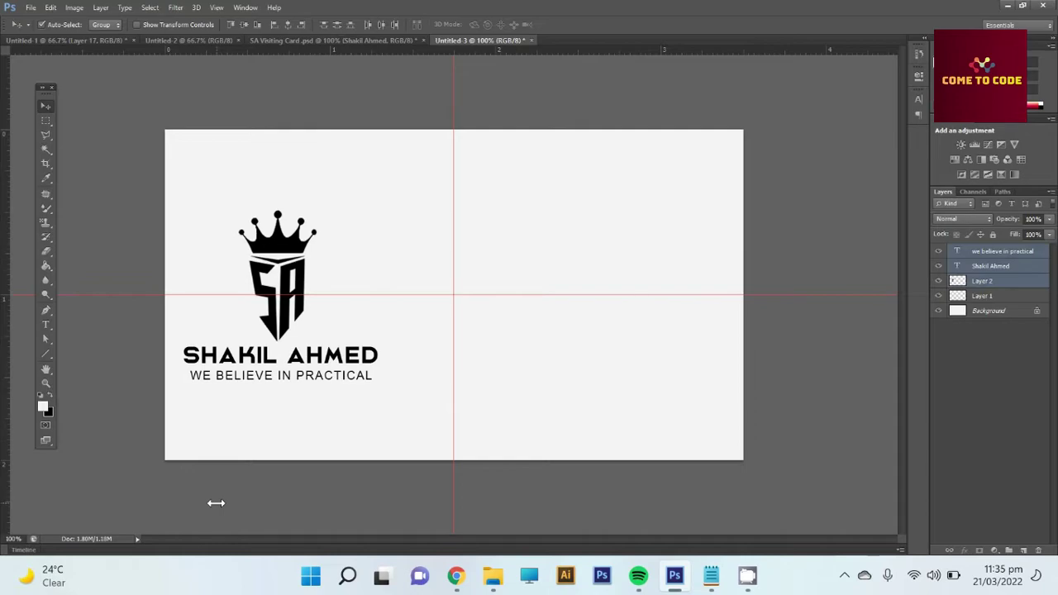
{"action": "key", "text": "Down"}
{"action": "key", "text": "Down"}
{"action": "key", "text": "Down"}
{"action": "key", "text": "Down"}
{"action": "key", "text": "Down"}
{"action": "key", "text": "Down"}
{"action": "key", "text": "Down"}
{"action": "key", "text": "Down"}
{"action": "key", "text": "Down"}
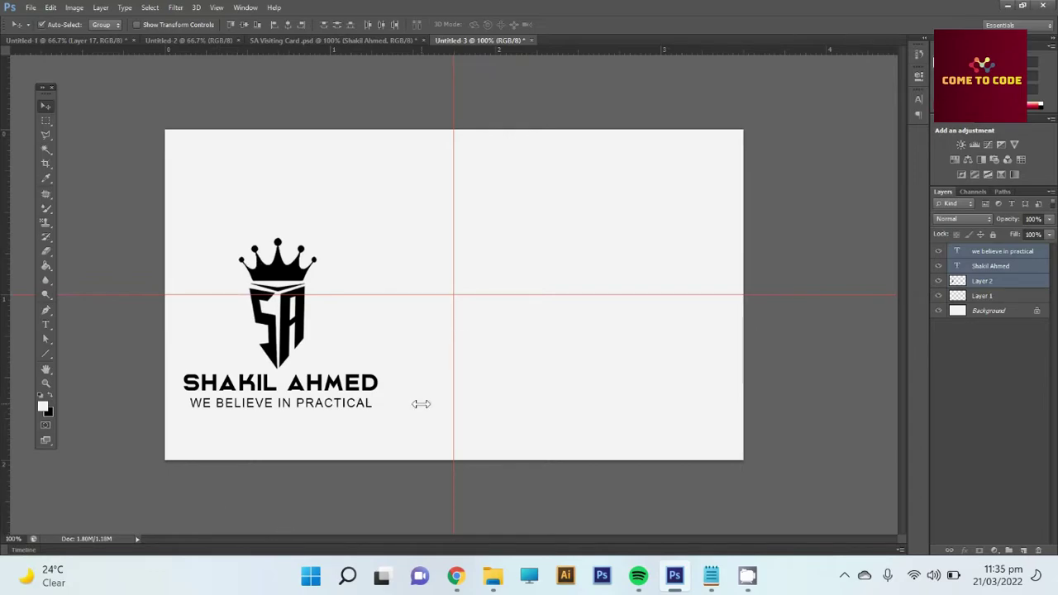
{"action": "key", "text": "Right"}
{"action": "key", "text": "Right"}
{"action": "key", "text": "Right"}
{"action": "key", "text": "Right"}
{"action": "key", "text": "Right"}
{"action": "key", "text": "Right"}
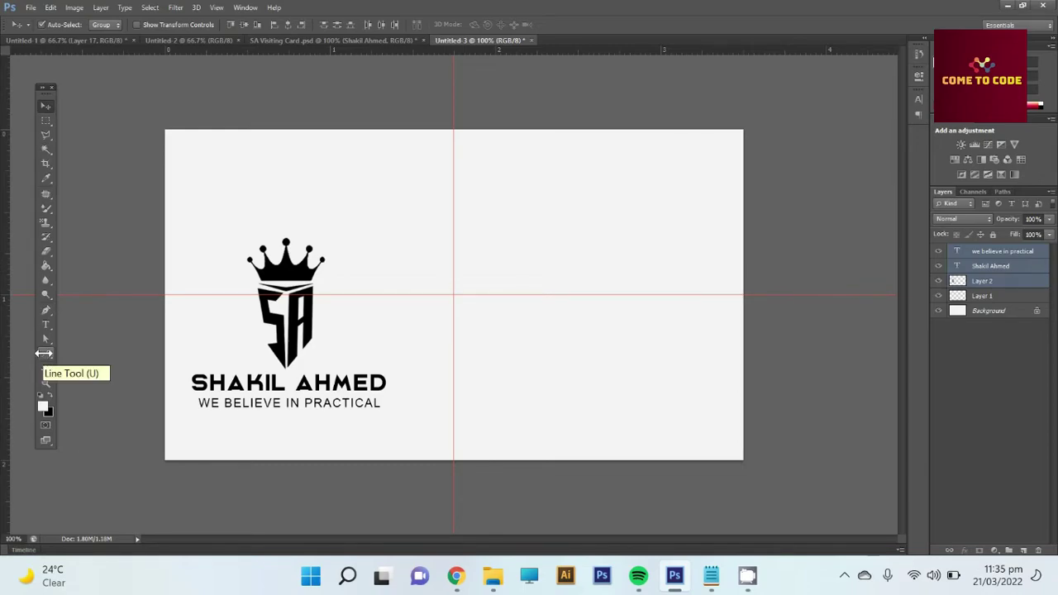
Draw a small black-filled rectangle square above centre on the vertical guide
{"action": "left_click", "coordinate": [46, 353]}
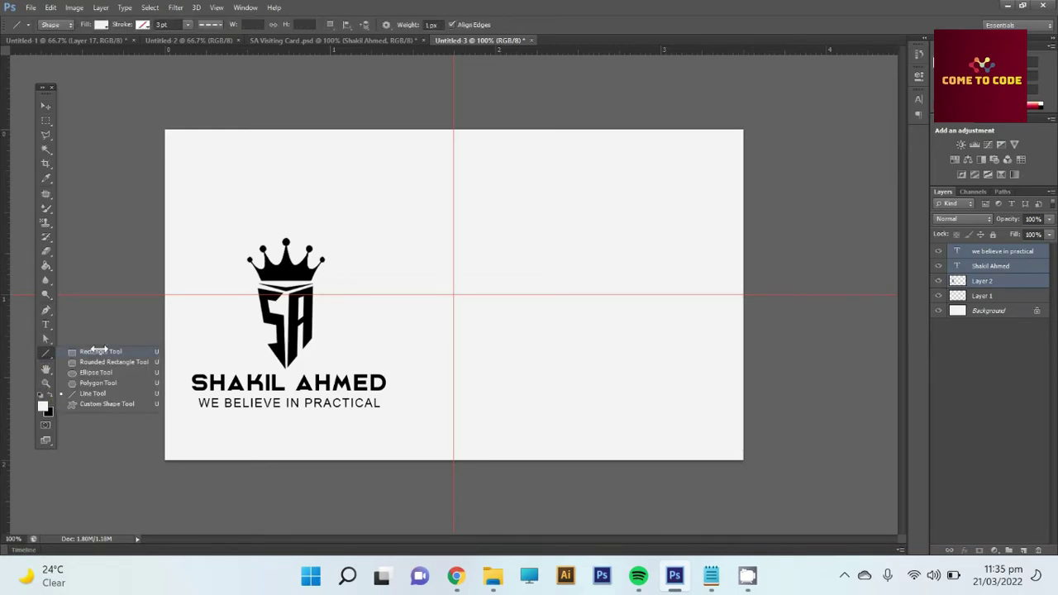
{"action": "left_click", "coordinate": [118, 352]}
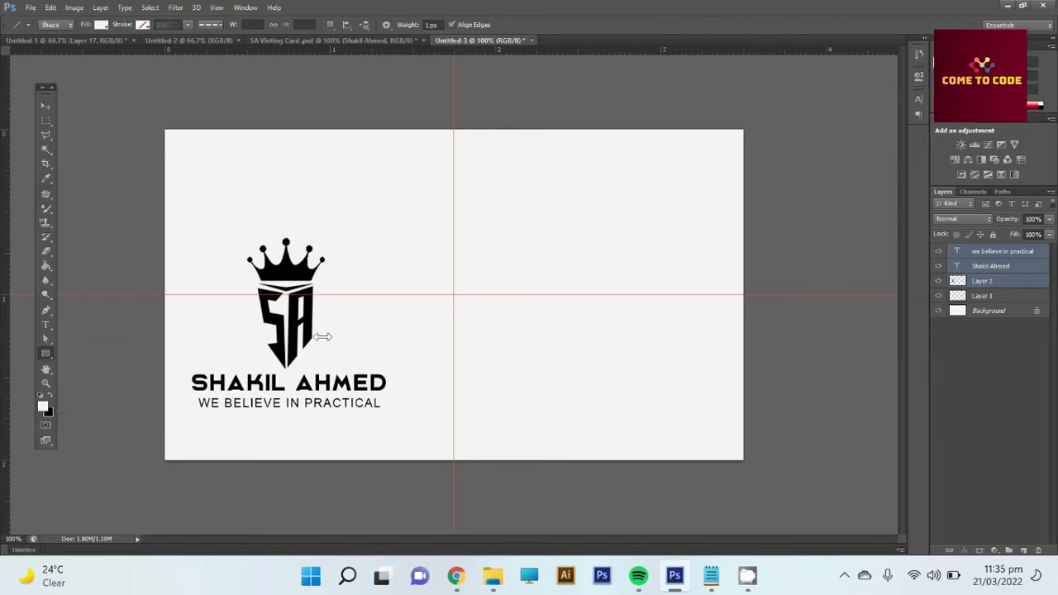
{"action": "mouse_move", "coordinate": [458, 210]}
{"action": "left_mouse_down"}
{"action": "mouse_move", "coordinate": [489, 245]}
{"action": "mouse_move", "coordinate": [477, 234]}
{"action": "left_mouse_up"}
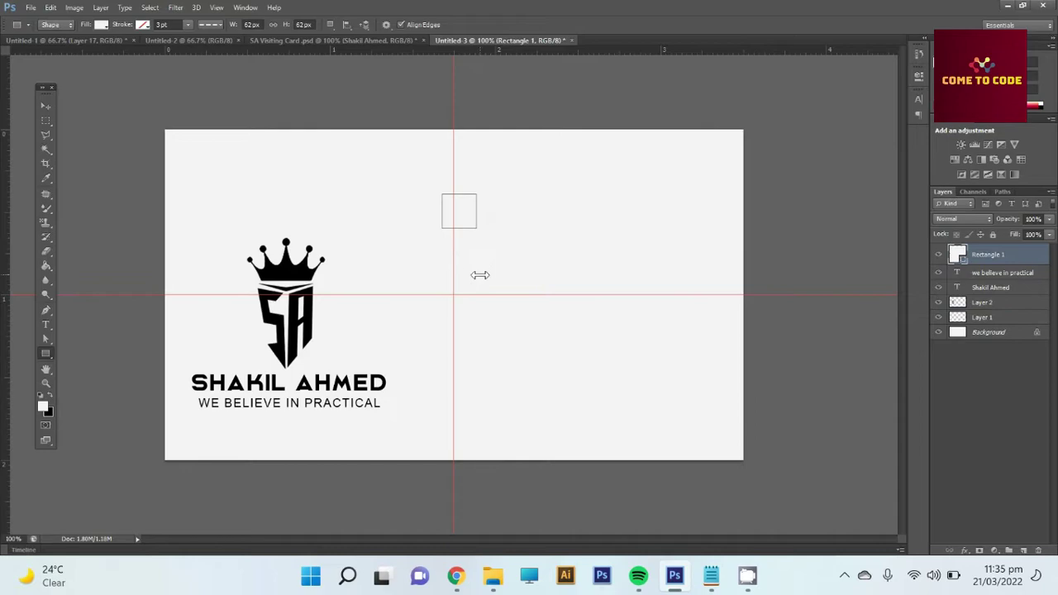
{"action": "left_click", "coordinate": [103, 24]}
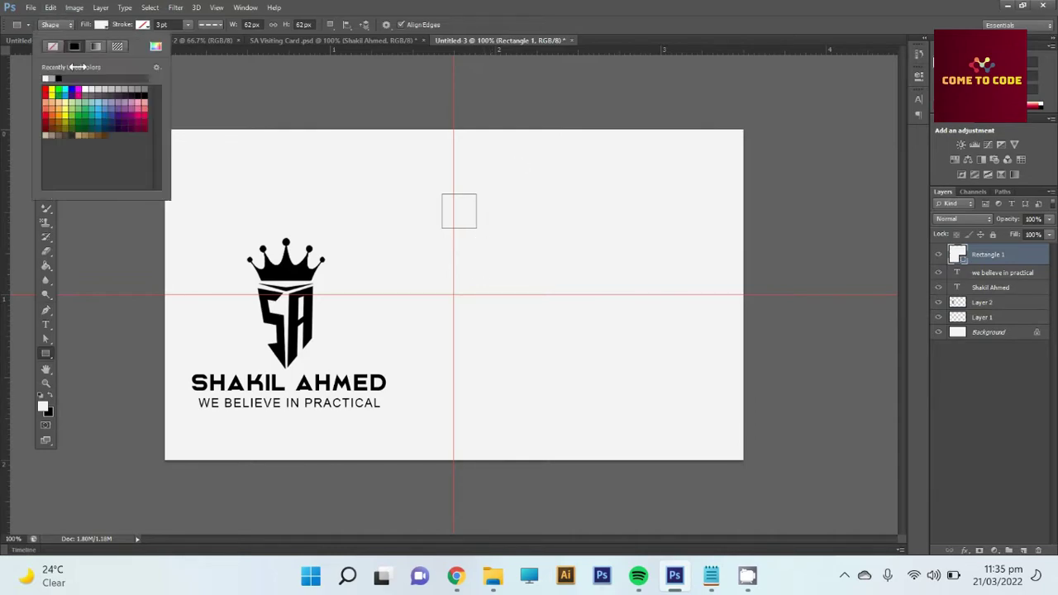
{"action": "left_click", "coordinate": [46, 78]}
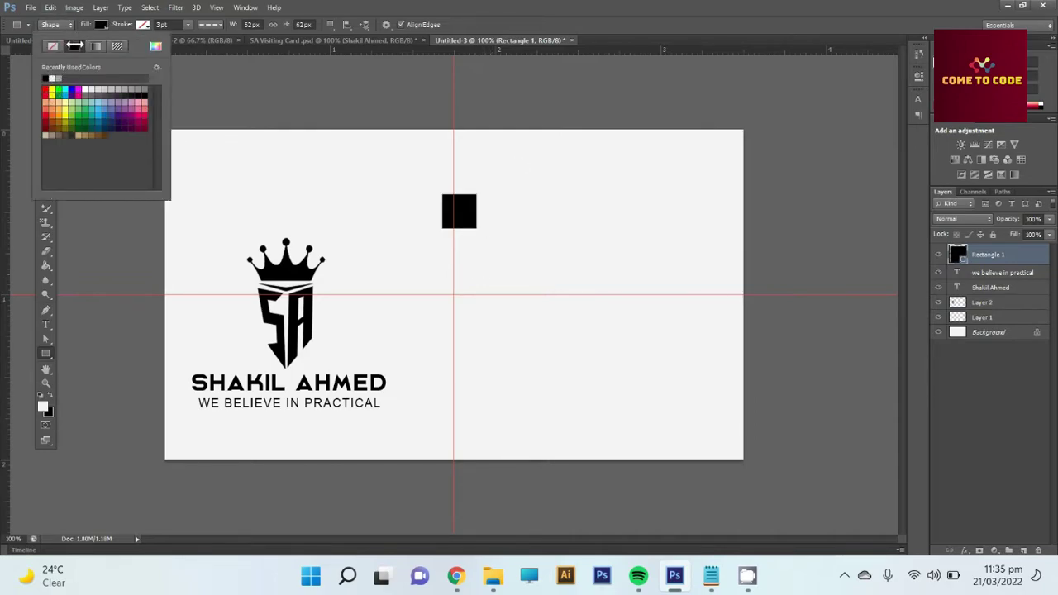
{"action": "left_click", "coordinate": [100, 24]}
Zoom in on the black square and switch to the Path Selection tool
{"action": "key", "text": "z"}
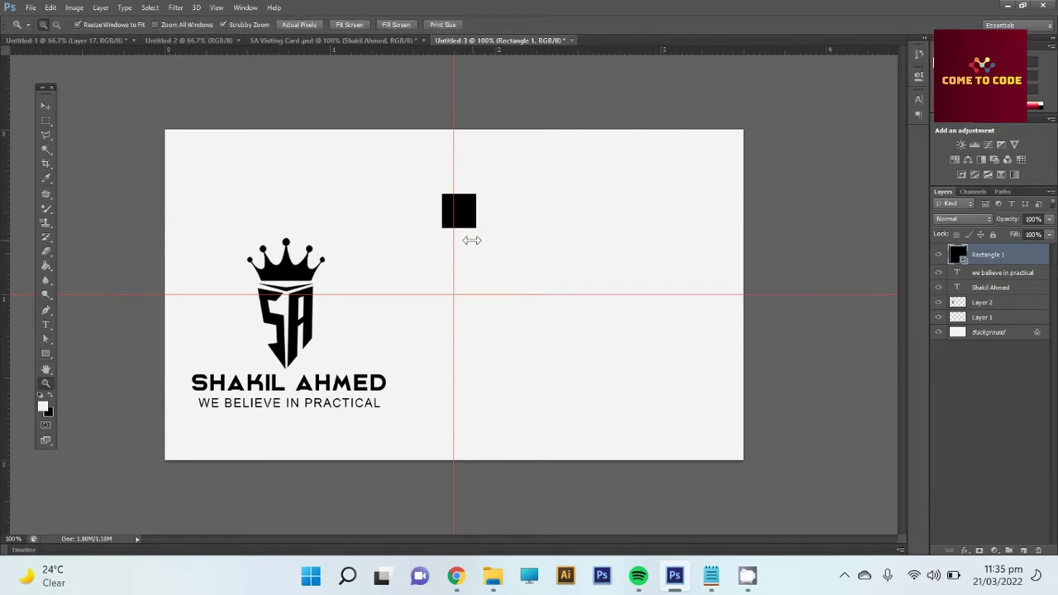
{"action": "left_click", "coordinate": [471, 239]}
{"action": "left_click", "coordinate": [472, 240]}
{"action": "scroll", "coordinate": [451, 252], "scroll_direction": "up", "scroll_amount": 3}
{"action": "scroll", "coordinate": [450, 252], "scroll_direction": "left", "scroll_amount": 1}
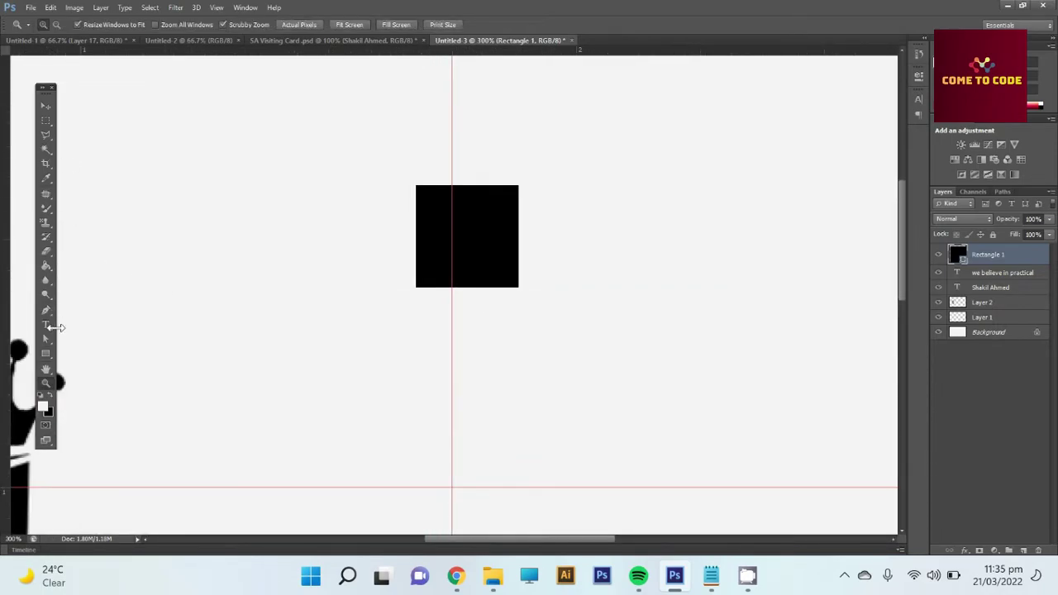
{"action": "left_click", "coordinate": [46, 340]}
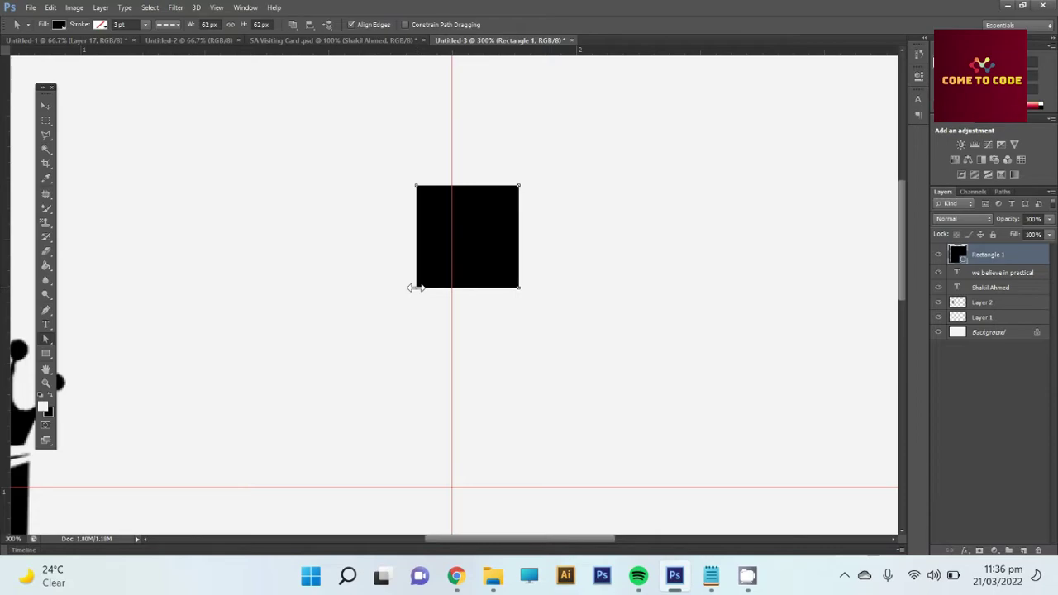
Delete the square's bottom-left anchor, rotate the triangle 45° to point right, and zoom out to 66.7%
{"action": "key", "text": "p"}
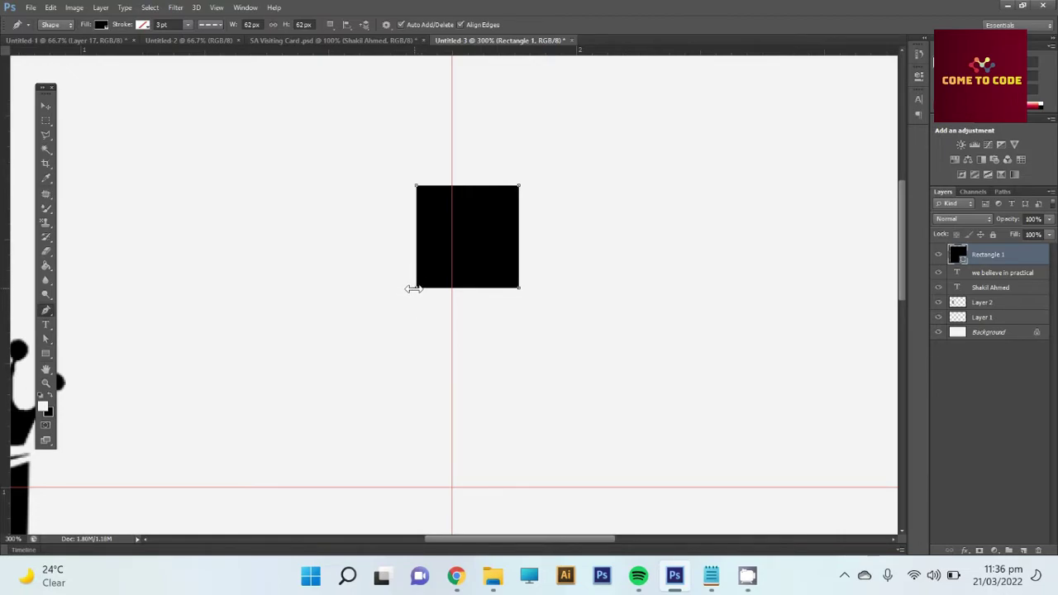
{"action": "left_click", "coordinate": [415, 288]}
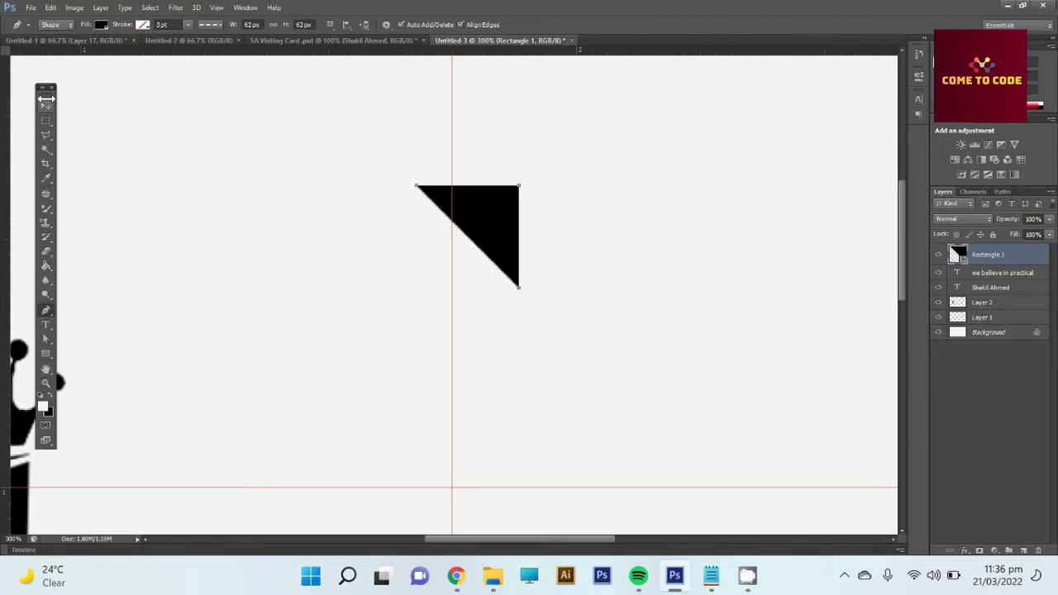
{"action": "key", "text": "v"}
{"action": "key", "text": "ctrl+t"}
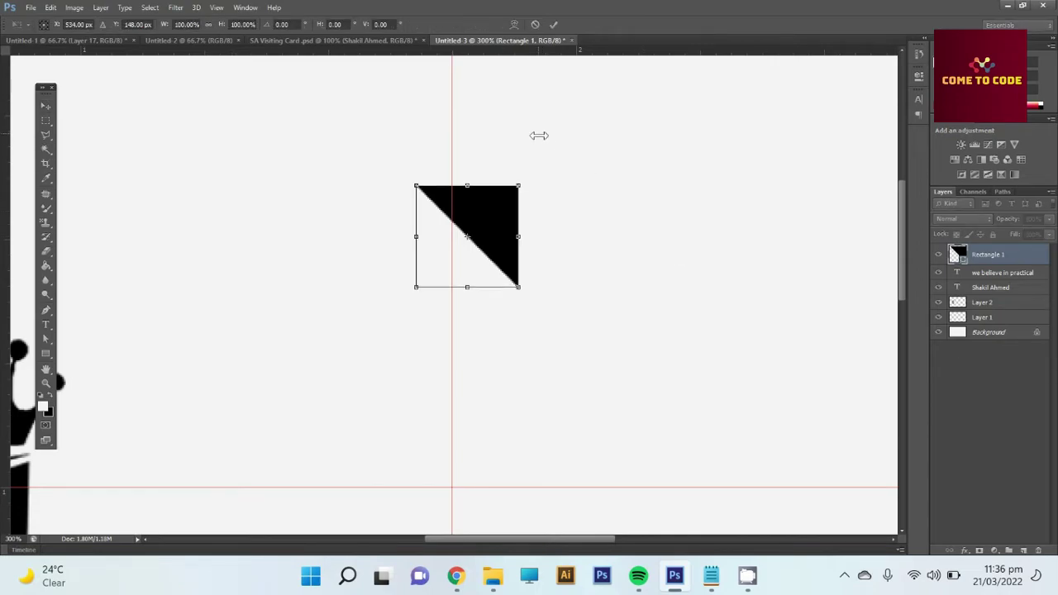
{"action": "left_click_drag", "start_coordinate": [539, 136], "coordinate": [544, 223]}
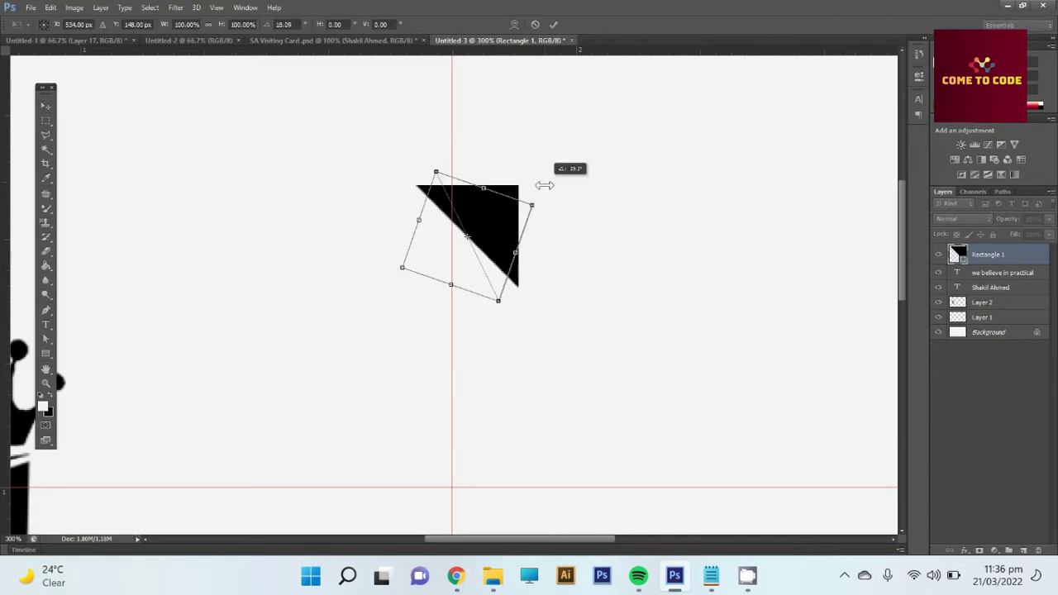
{"action": "double_click", "coordinate": [506, 234]}
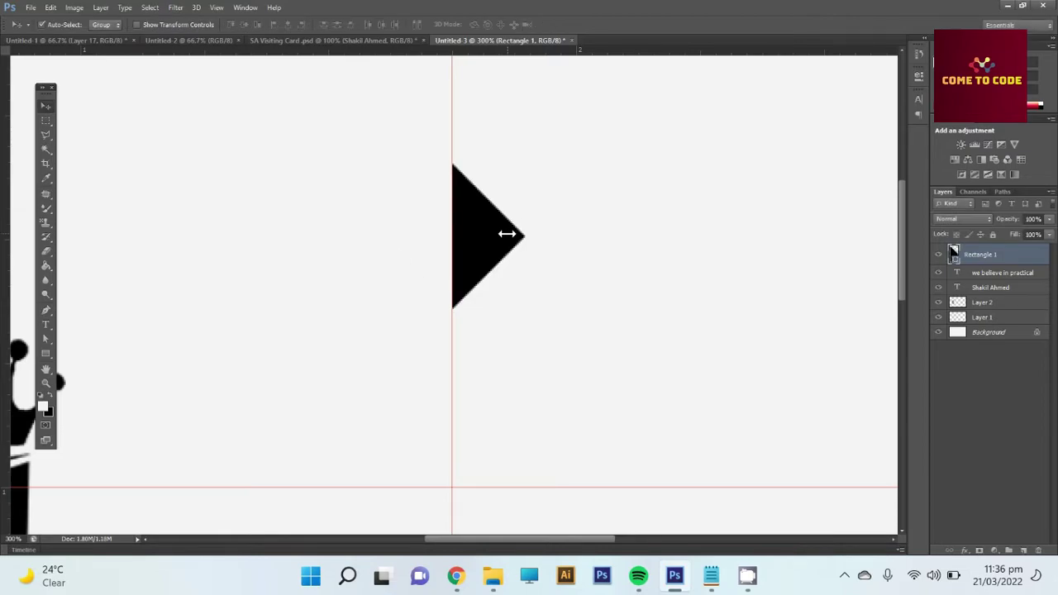
{"action": "key", "text": "z"}
{"action": "left_click", "coordinate": [529, 236], "text": "alt"}
{"action": "left_click", "coordinate": [570, 303], "text": "alt"}
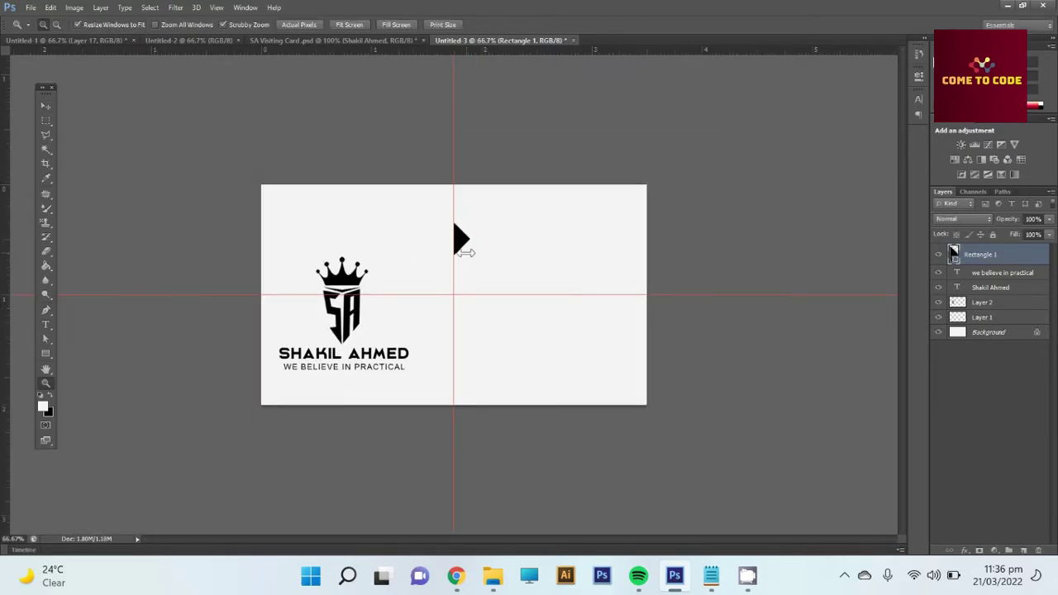
Scale the triangle to 70.71% and nudge it 1 px right
{"action": "key", "text": "ctrl+t"}
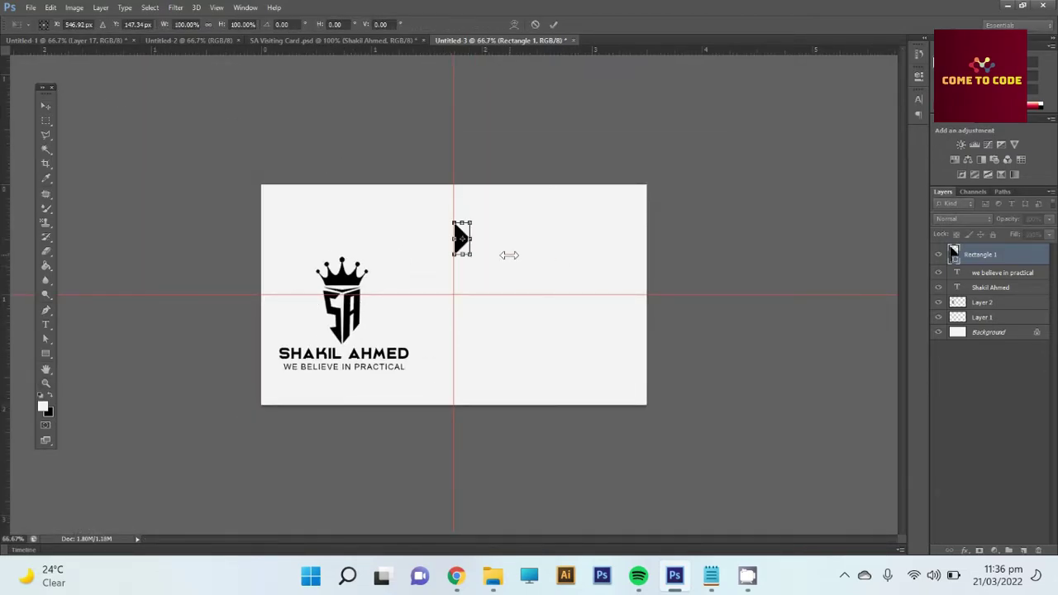
{"action": "left_click_drag", "start_coordinate": [476, 255], "coordinate": [469, 251]}
{"action": "key", "text": "Return"}
{"action": "key", "text": "z"}
{"action": "key", "text": "v"}
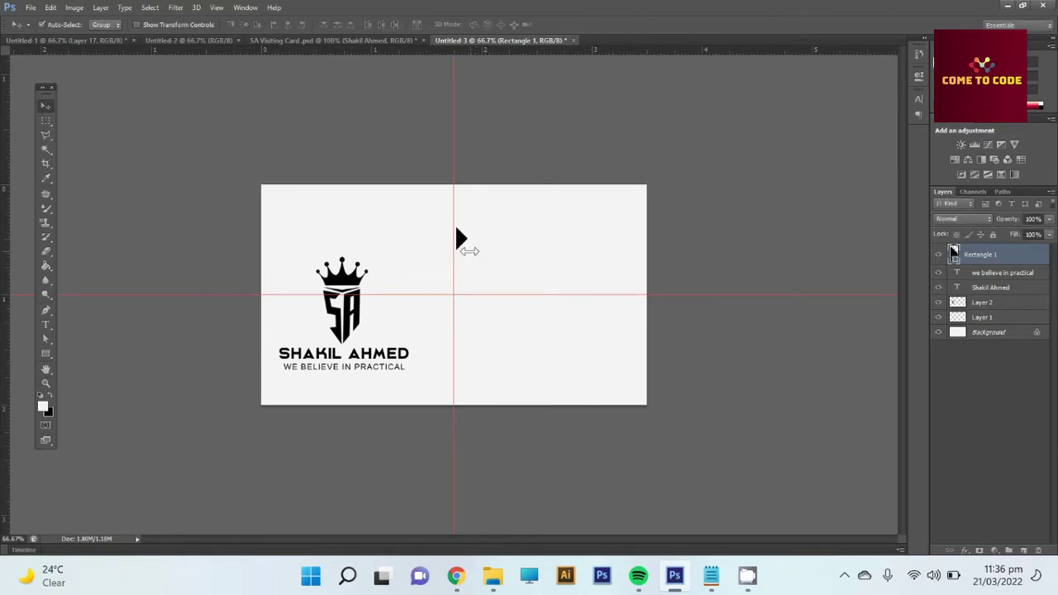
{"action": "key", "text": "Right"}
Alt-drag a copy of the name beside the triangle and move the tagline beneath it
{"action": "left_click", "coordinate": [380, 353]}
{"action": "left_click_drag", "start_coordinate": [381, 351], "coordinate": [572, 229]}
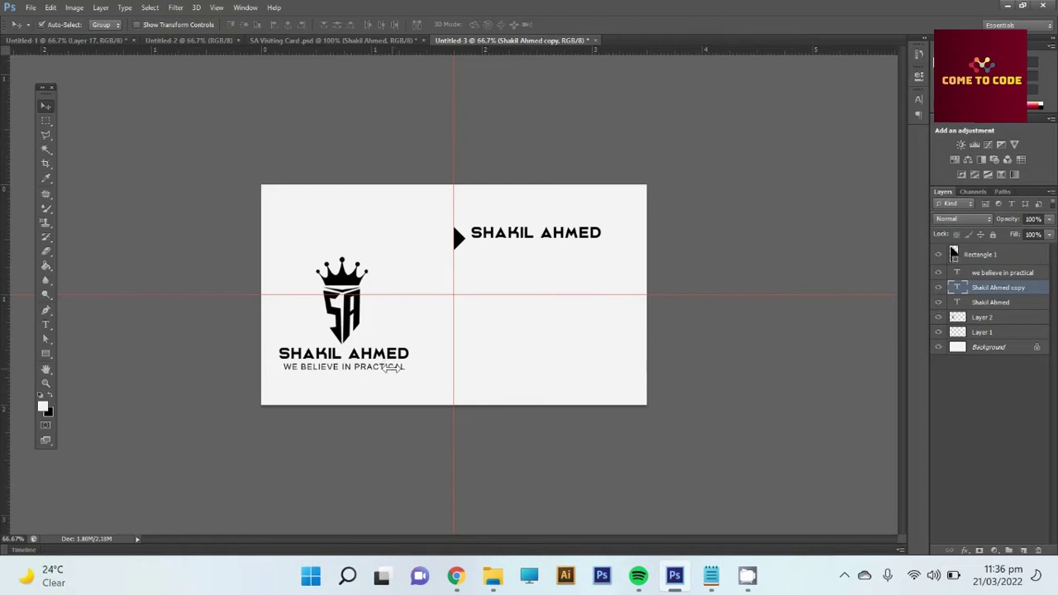
{"action": "left_click_drag", "start_coordinate": [403, 366], "coordinate": [591, 247]}
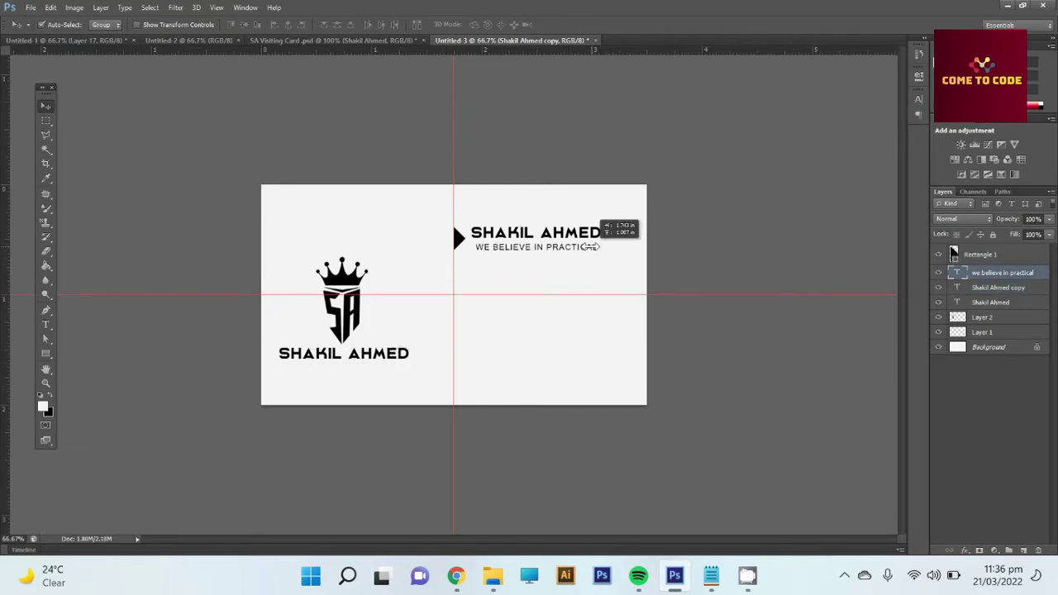
Replace the right-hand tagline with 'graphic designer' copied from the Notepad notes
{"action": "double_click", "coordinate": [583, 247]}
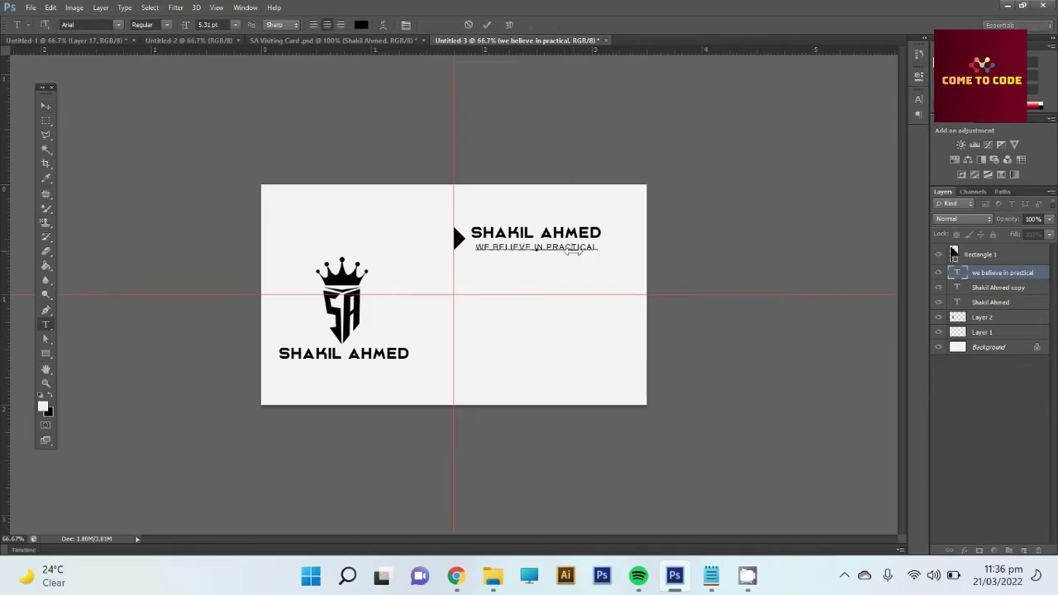
{"action": "left_click", "coordinate": [710, 575]}
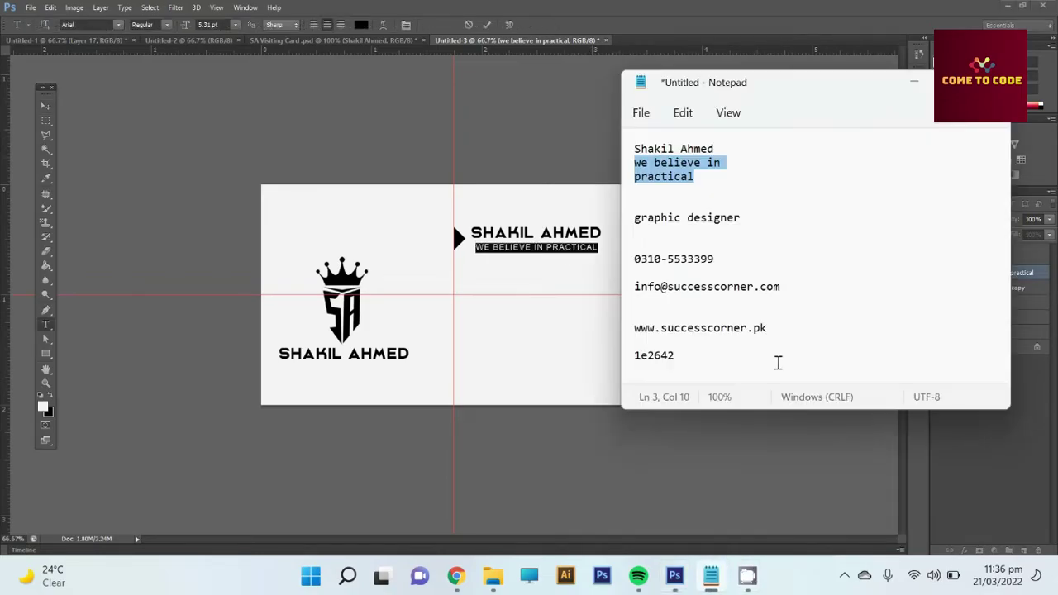
{"action": "left_click_drag", "start_coordinate": [740, 218], "coordinate": [630, 218]}
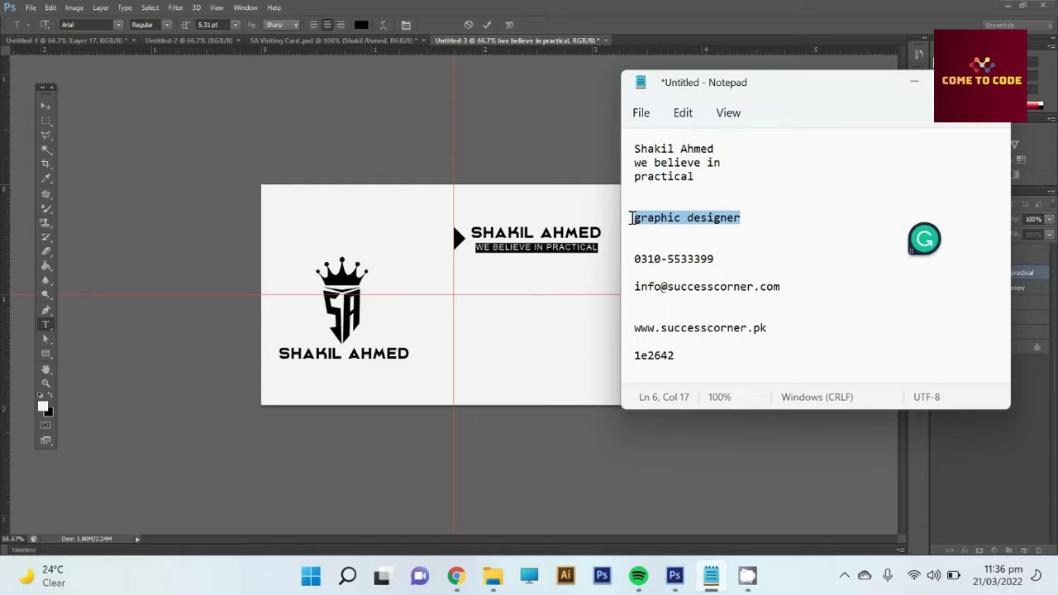
{"action": "key", "text": "ctrl+c"}
{"action": "left_click", "coordinate": [543, 256]}
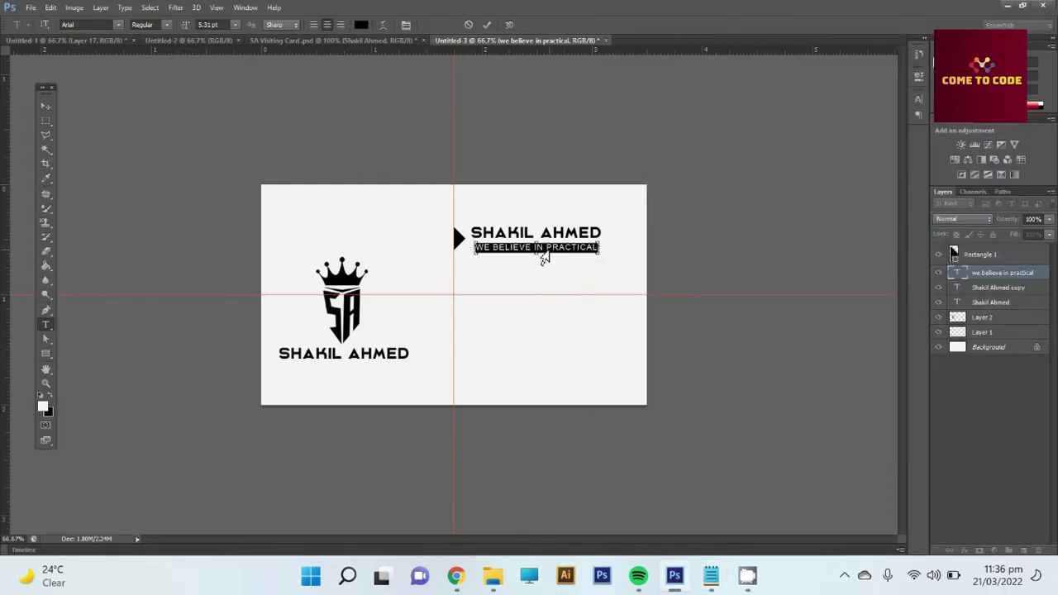
{"action": "key", "text": "ctrl+v"}
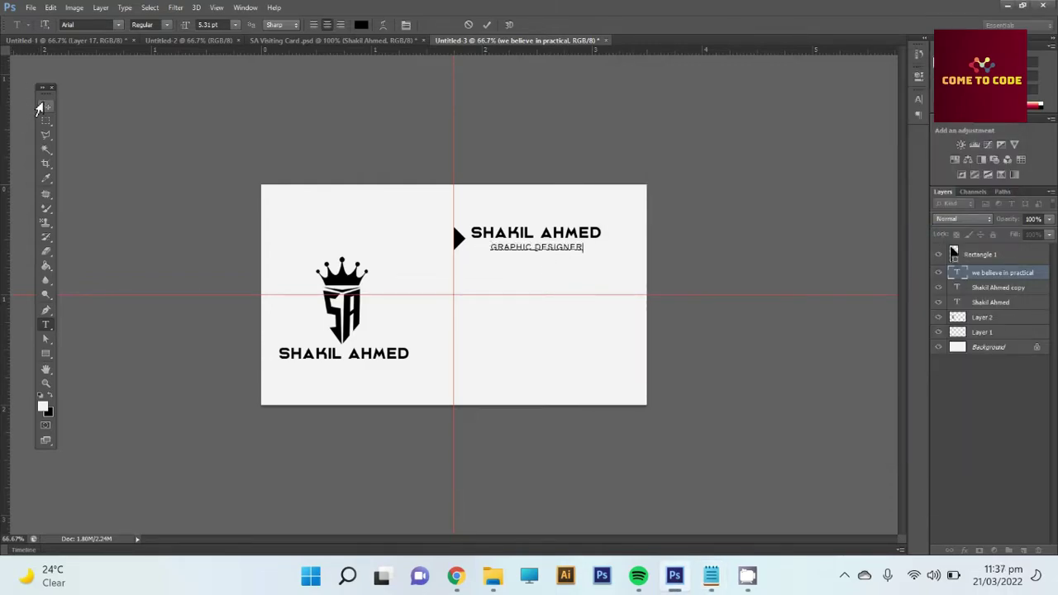
{"action": "left_click", "coordinate": [42, 108]}
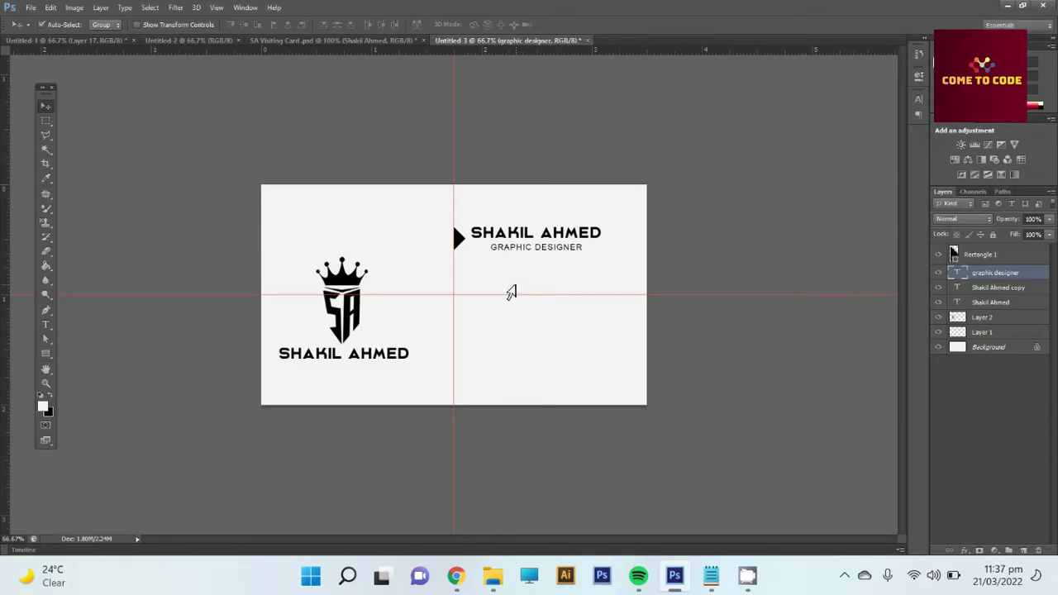
Nudge GRAPHIC DESIGNER left and up to align beneath the name
{"action": "key", "text": "Left"}
{"action": "key", "text": "Left"}
{"action": "key", "text": "Left"}
{"action": "key", "text": "Left"}
{"action": "key", "text": "Left"}
{"action": "key", "text": "Left"}
{"action": "key", "text": "Left"}
{"action": "key", "text": "Left"}
{"action": "key", "text": "Left"}
{"action": "key", "text": "Up"}
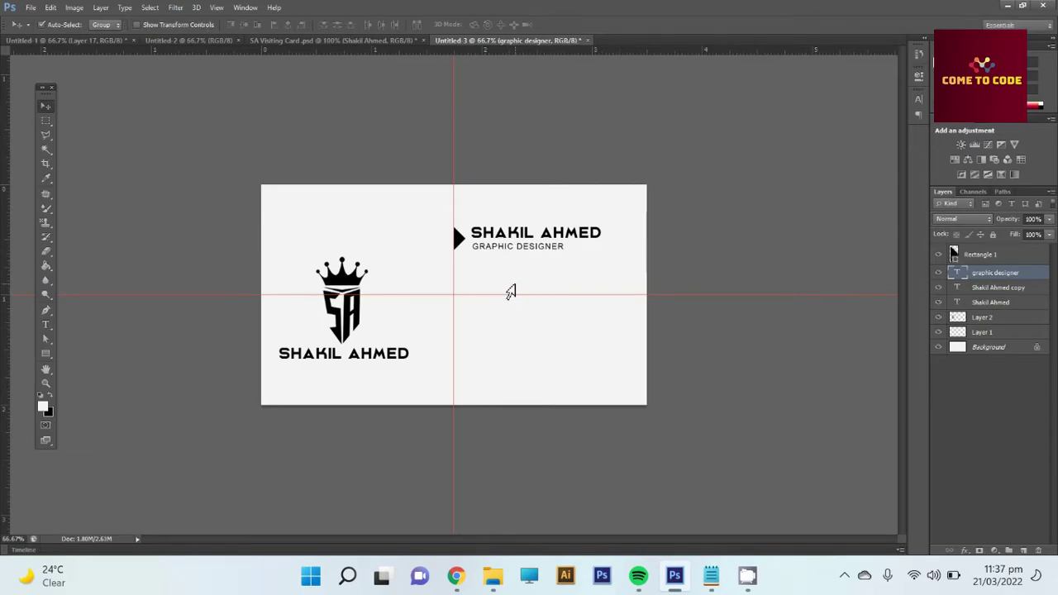
{"action": "key", "text": "Up"}
{"action": "key", "text": "Up"}
{"action": "key", "text": "Down"}
{"action": "key", "text": "Down"}
Highlight the second word of the right-hand name and commit the text edit
{"action": "key", "text": "t"}
{"action": "left_click_drag", "start_coordinate": [535, 234], "coordinate": [598, 235]}
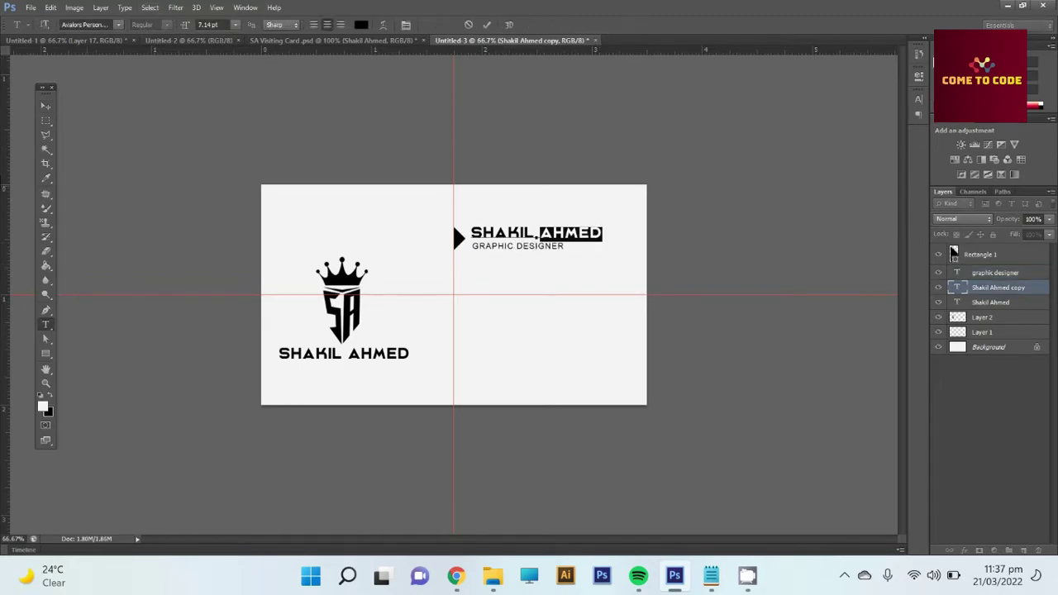
{"action": "left_click", "coordinate": [45, 107]}
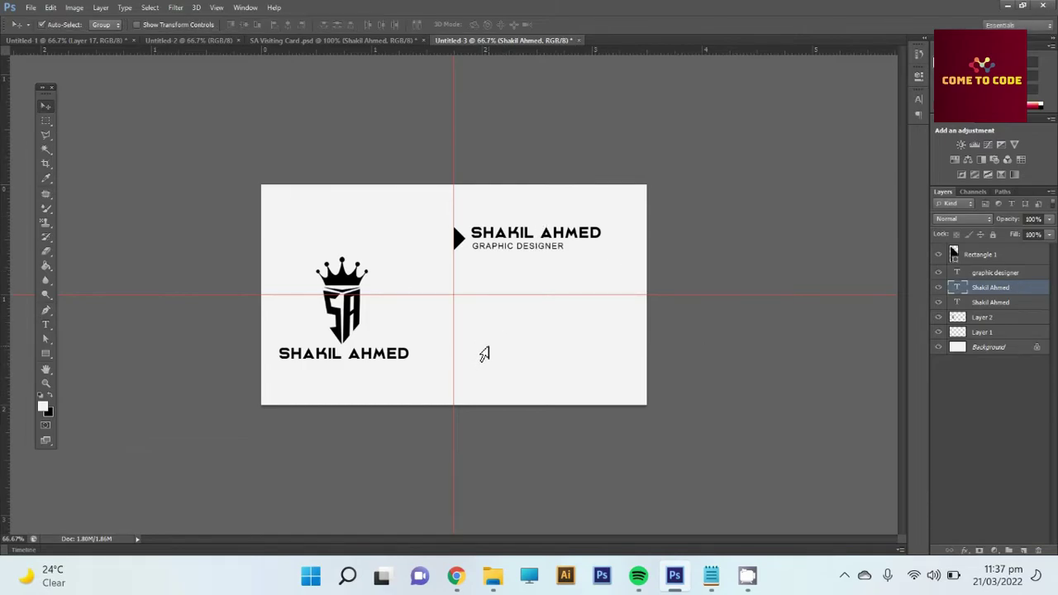
Rearrange the crown logo and icons on Untitled-1, then drag the phone icon onto Untitled-3
{"action": "left_click", "coordinate": [76, 41]}
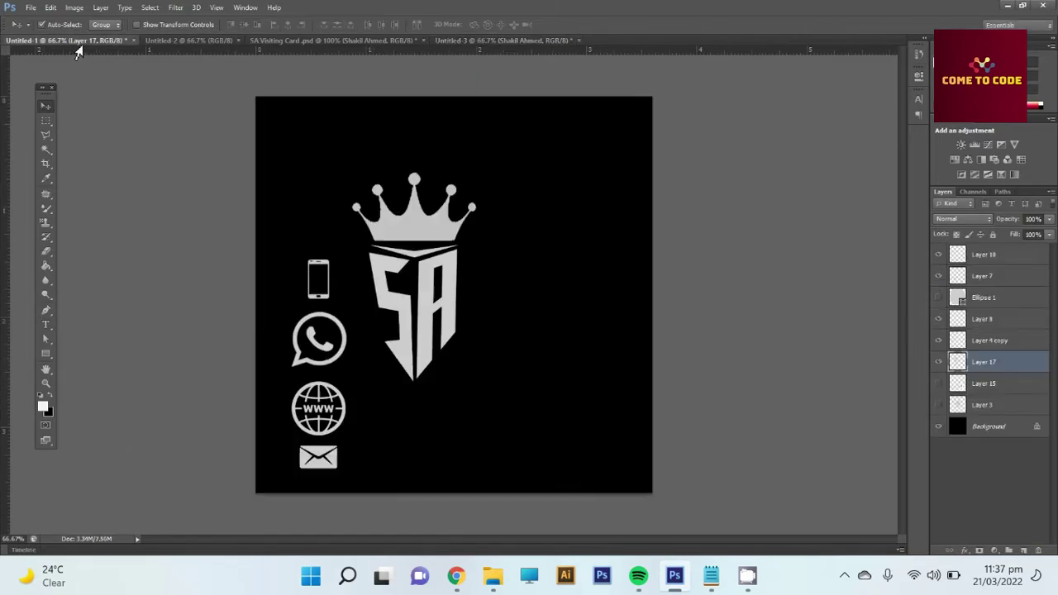
{"action": "left_click_drag", "start_coordinate": [416, 234], "coordinate": [470, 235]}
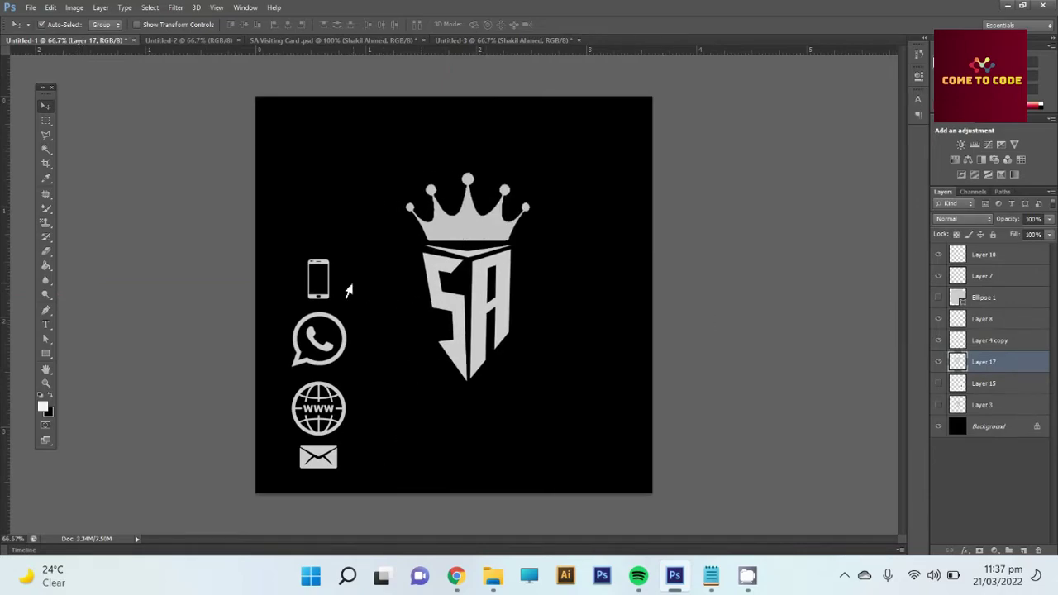
{"action": "left_click_drag", "start_coordinate": [305, 299], "coordinate": [306, 250]}
{"action": "left_click_drag", "start_coordinate": [304, 362], "coordinate": [304, 317]}
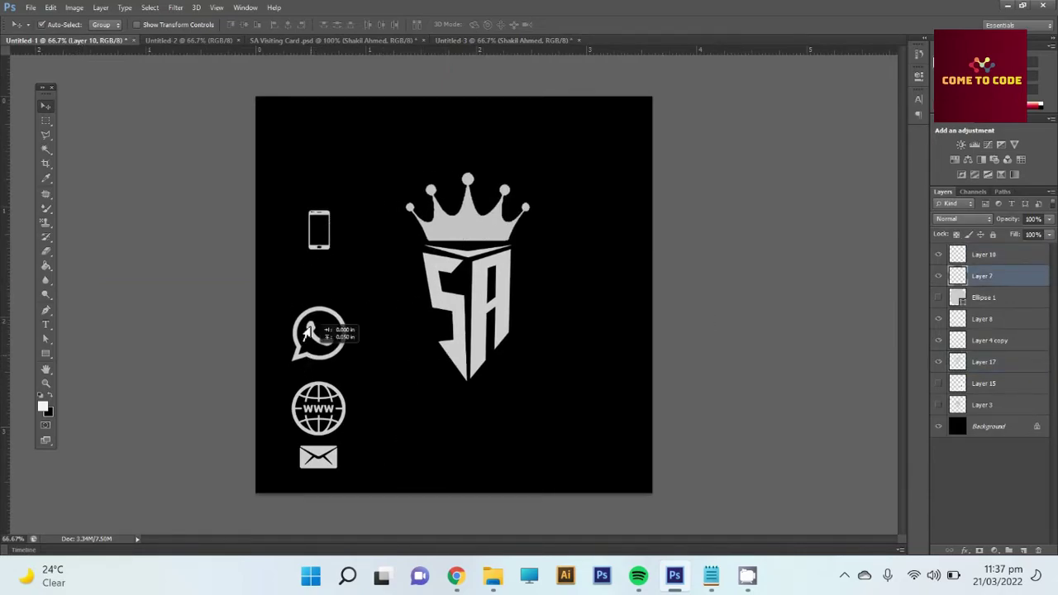
{"action": "left_click_drag", "start_coordinate": [319, 471], "coordinate": [319, 469]}
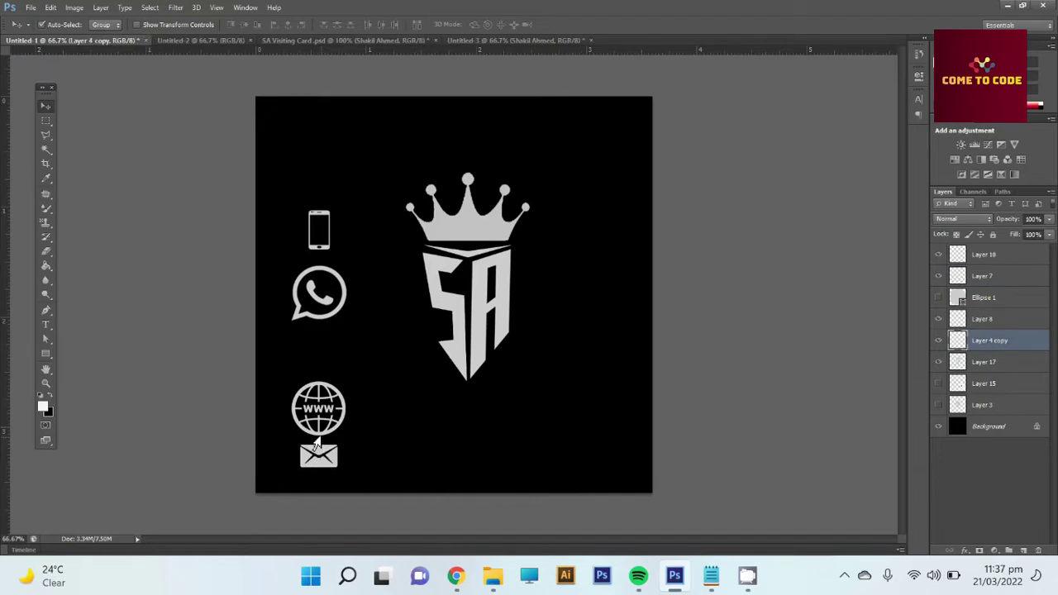
{"action": "left_click_drag", "start_coordinate": [313, 420], "coordinate": [312, 410]}
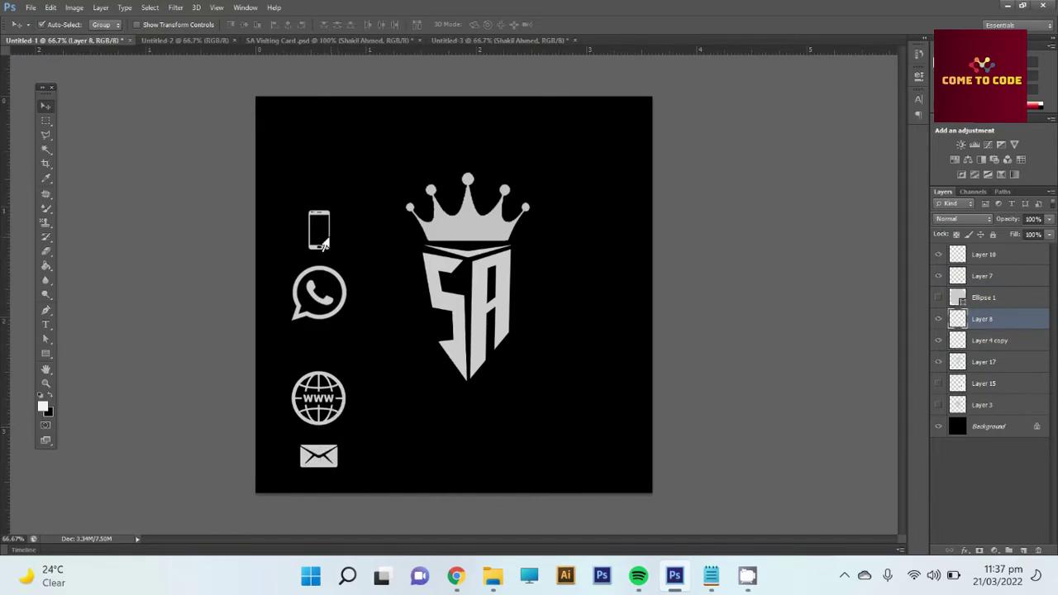
{"action": "mouse_move", "coordinate": [314, 218]}
{"action": "left_mouse_down"}
{"action": "mouse_move", "coordinate": [469, 35]}
{"action": "mouse_move", "coordinate": [477, 350]}
{"action": "mouse_move", "coordinate": [469, 332]}
{"action": "left_mouse_up"}
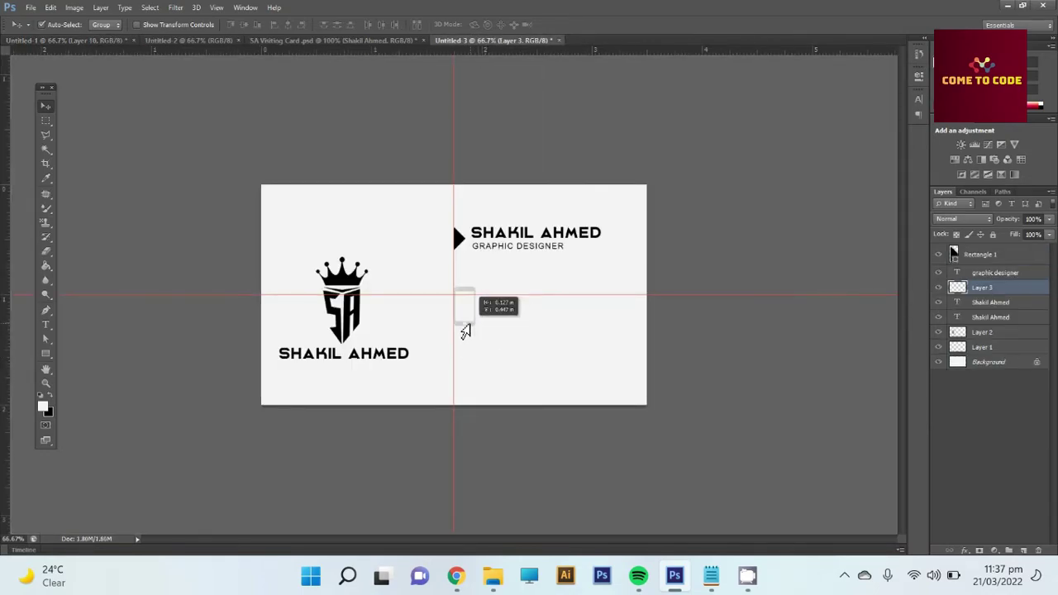
Shrink the phone icon slightly with Free Transform
{"action": "key", "text": "z"}
{"action": "left_click", "coordinate": [470, 333]}
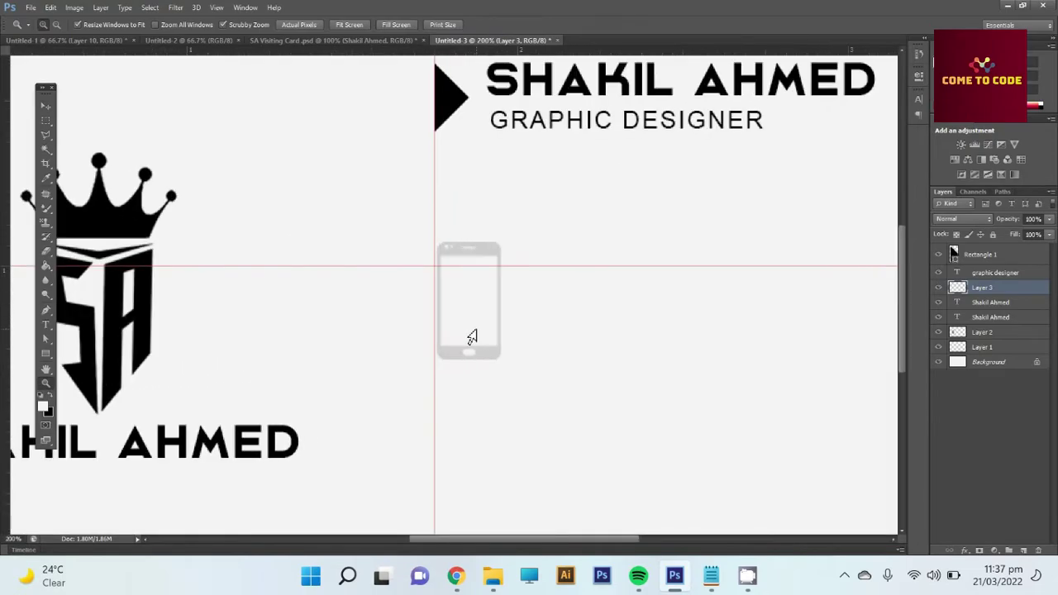
{"action": "key", "text": "ctrl+0"}
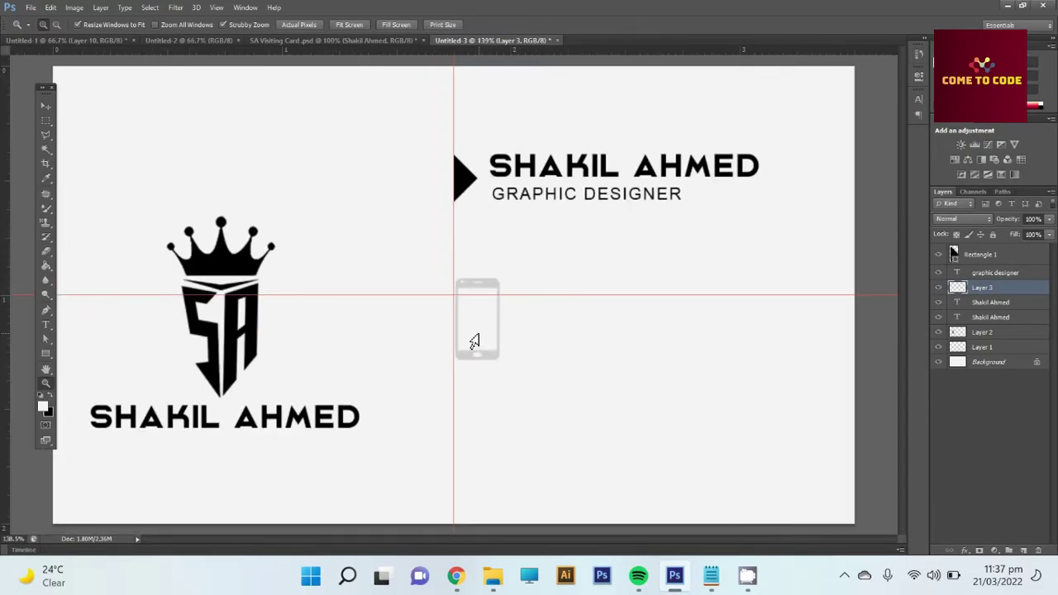
{"action": "key", "text": "ctrl+t"}
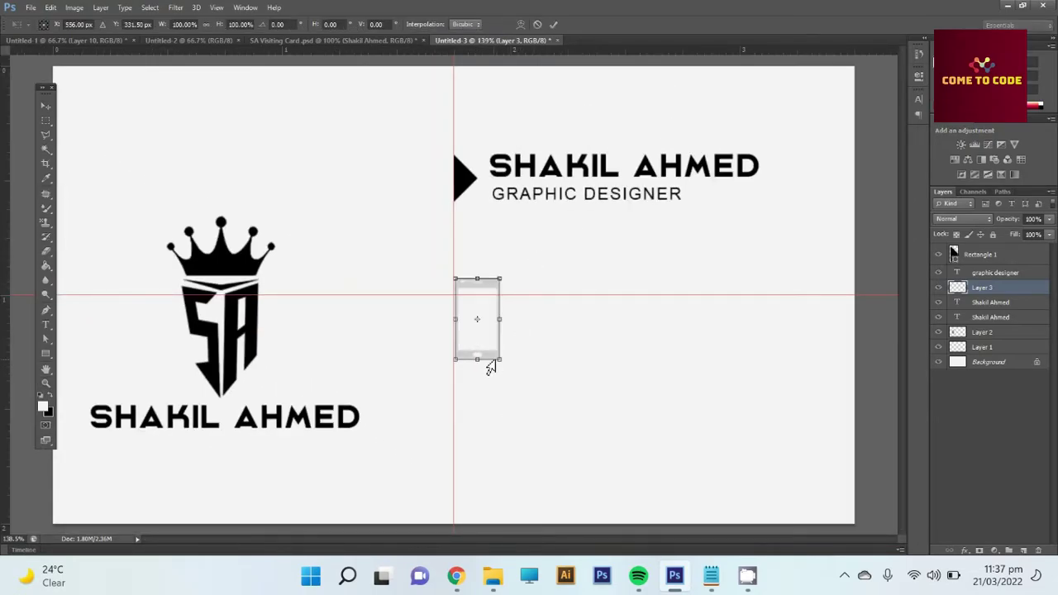
{"action": "left_click_drag", "start_coordinate": [496, 358], "coordinate": [481, 351]}
{"action": "key", "text": "Return"}
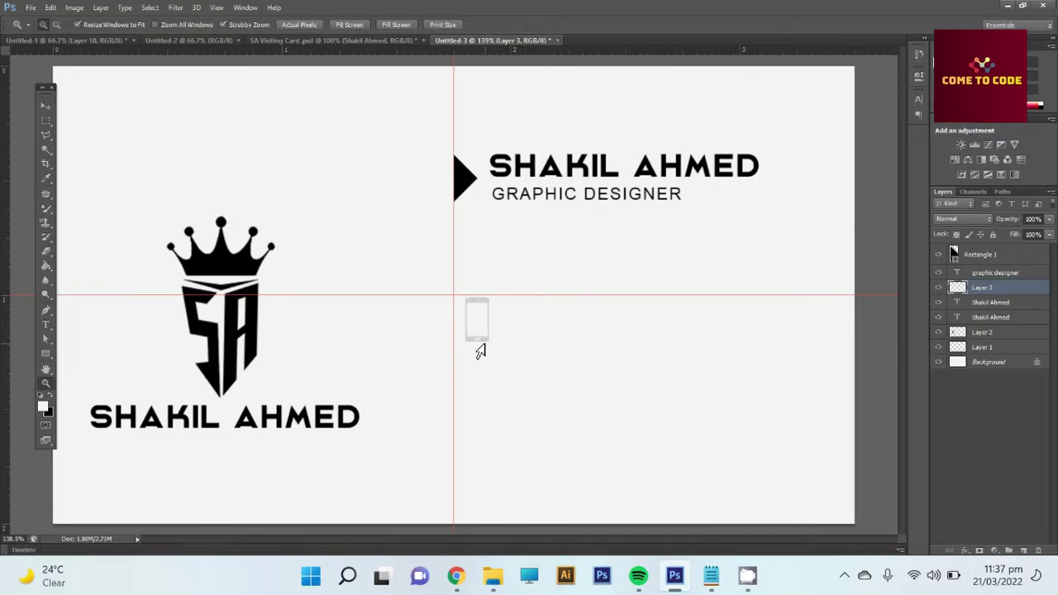
Nudge the phone icon left toward the vertical centre guide
{"action": "key", "text": "v"}
{"action": "key", "text": "Left"}
{"action": "key", "text": "Left"}
{"action": "key", "text": "Left"}
{"action": "key", "text": "Left"}
{"action": "key", "text": "Left"}
{"action": "key", "text": "Left"}
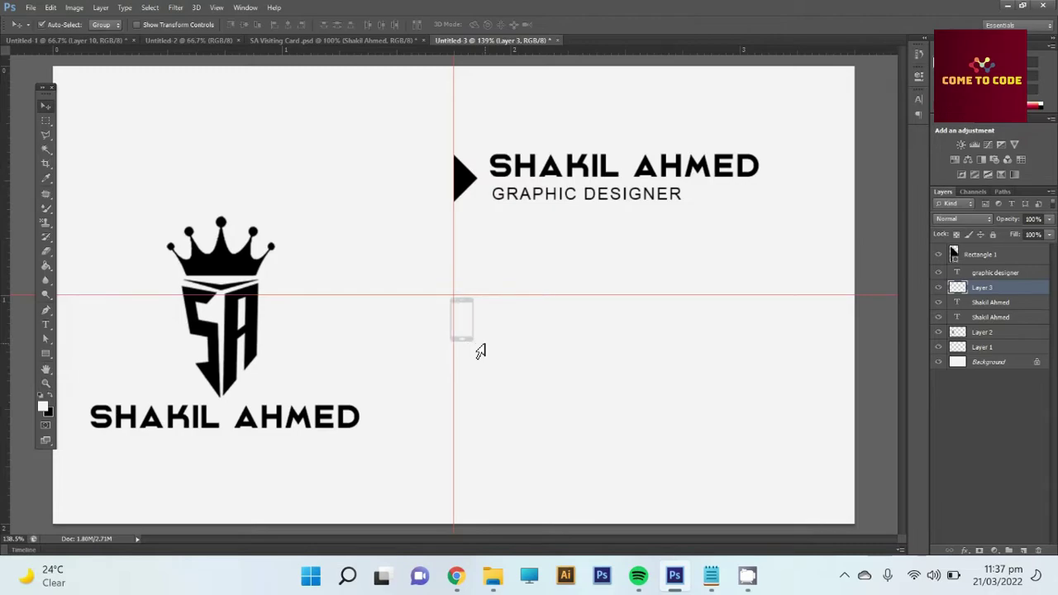
{"action": "key", "text": "Right"}
{"action": "key", "text": "Right"}
{"action": "key", "text": "Right"}
{"action": "key", "text": "Left"}
{"action": "key", "text": "z"}
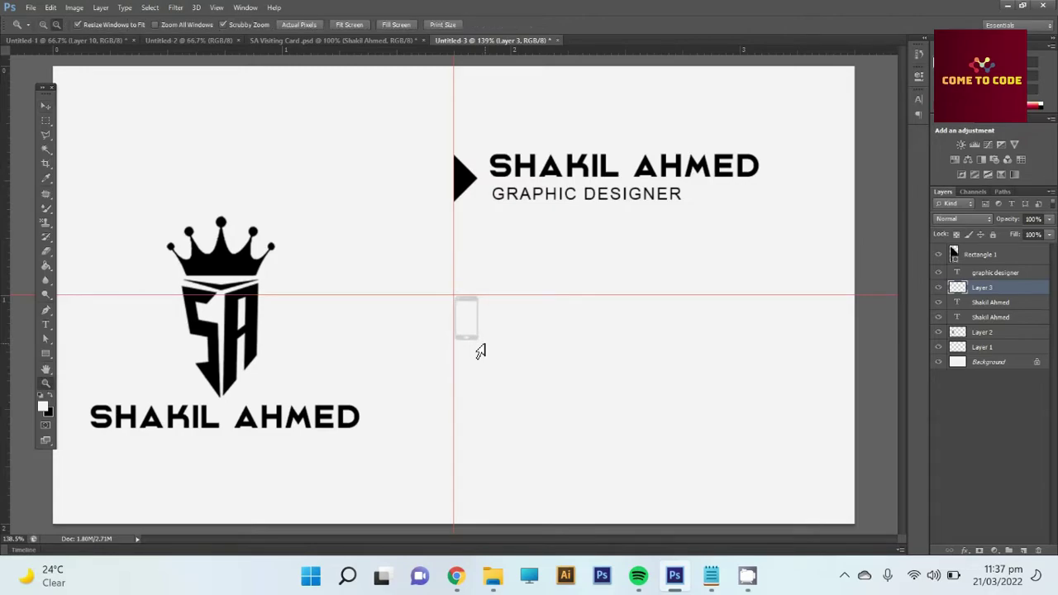
{"action": "key", "text": "ctrl+minus"}
{"action": "key", "text": "ctrl+minus"}
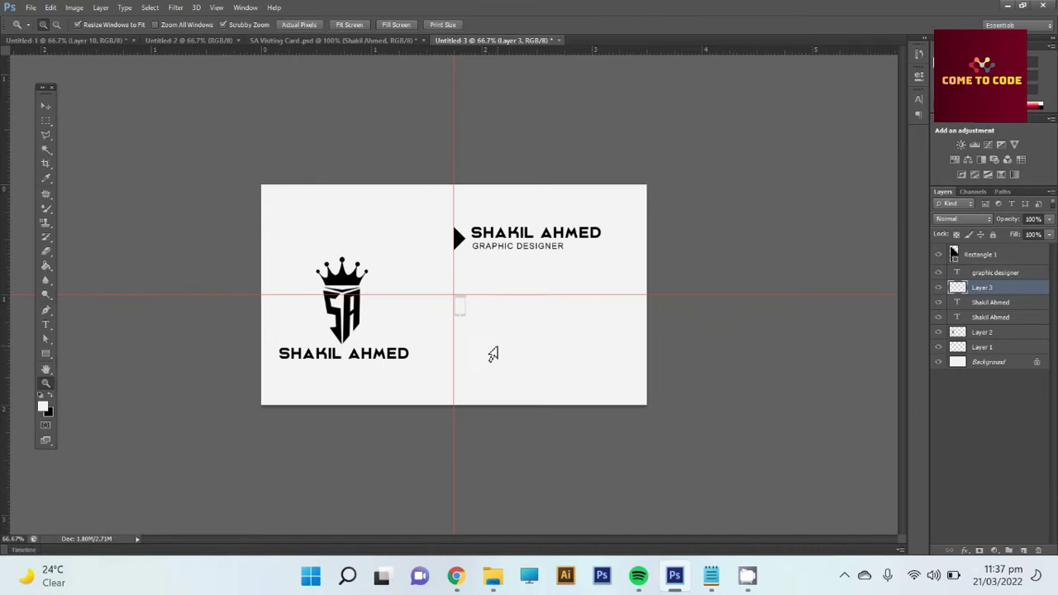
Nudge the phone icon up and check its position at 100% zoom
{"action": "key", "text": "v"}
{"action": "key", "text": "Up"}
{"action": "key", "text": "Up"}
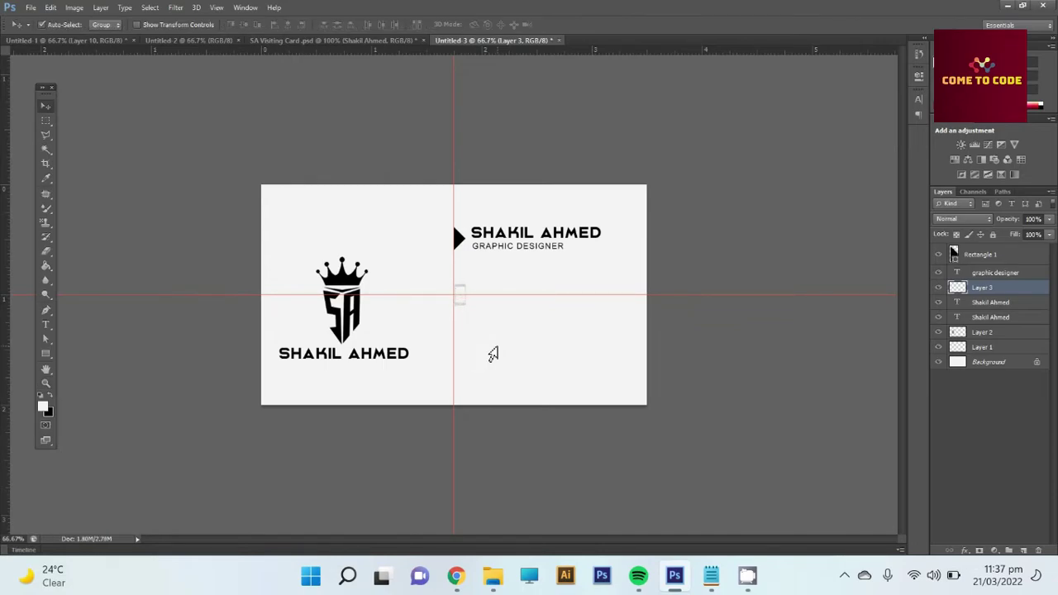
{"action": "key", "text": "z"}
{"action": "left_click", "coordinate": [487, 342]}
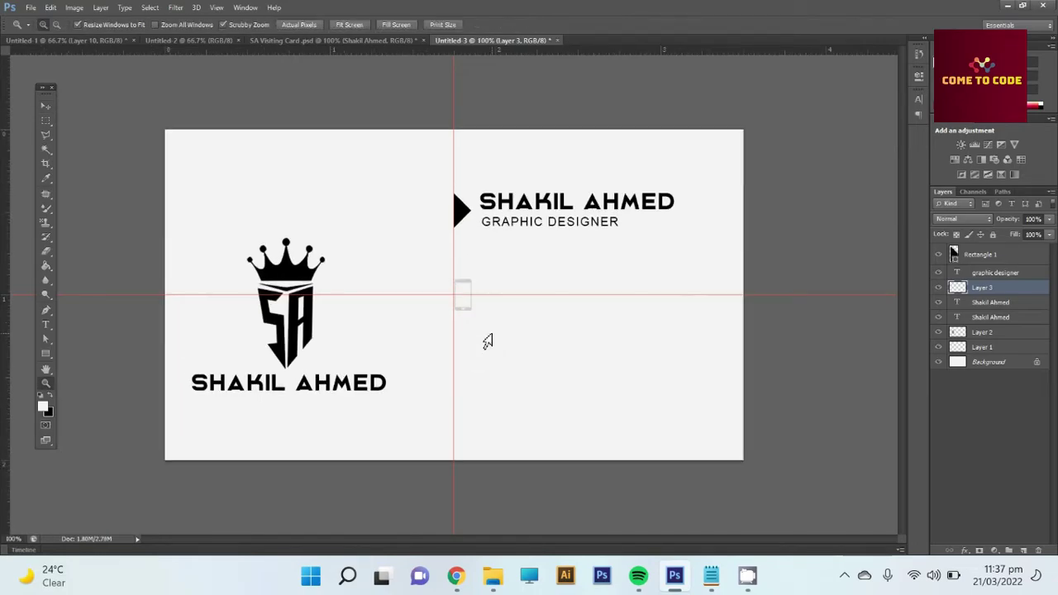
{"action": "key", "text": "v"}
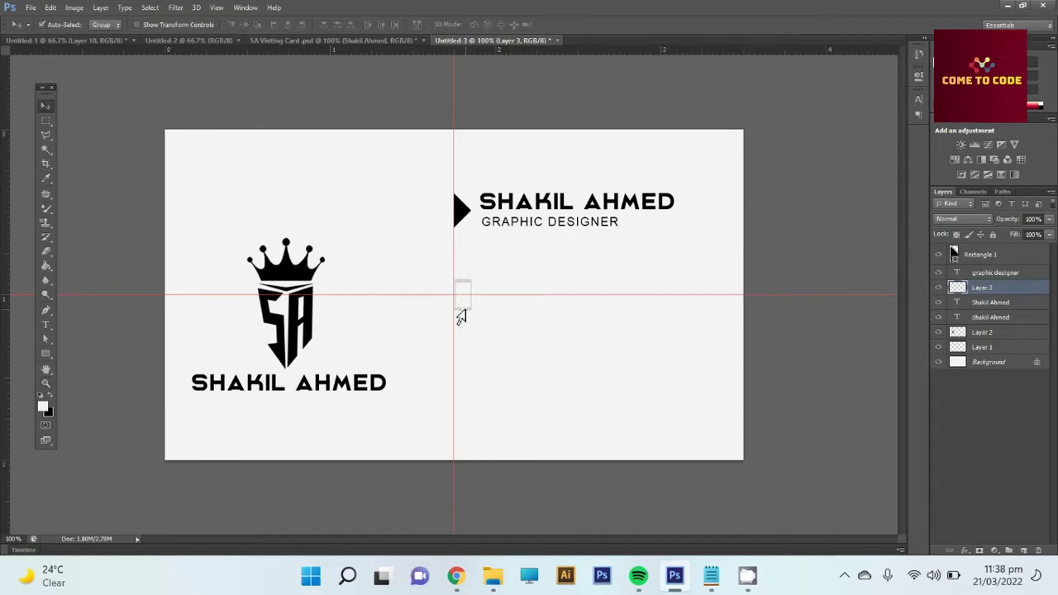
{"action": "key", "text": "alt+Tab"}
{"action": "key", "text": "alt+Tab"}
Drag the envelope icon from Untitled-1 onto the Untitled-3 card
{"action": "left_click", "coordinate": [111, 41]}
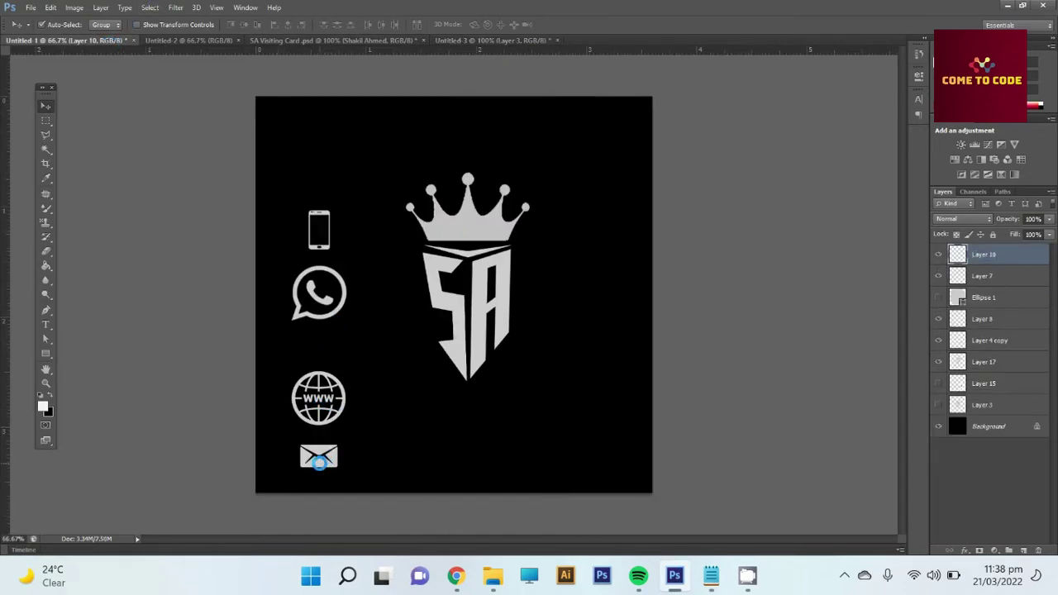
{"action": "left_click_drag", "start_coordinate": [319, 460], "coordinate": [462, 316]}
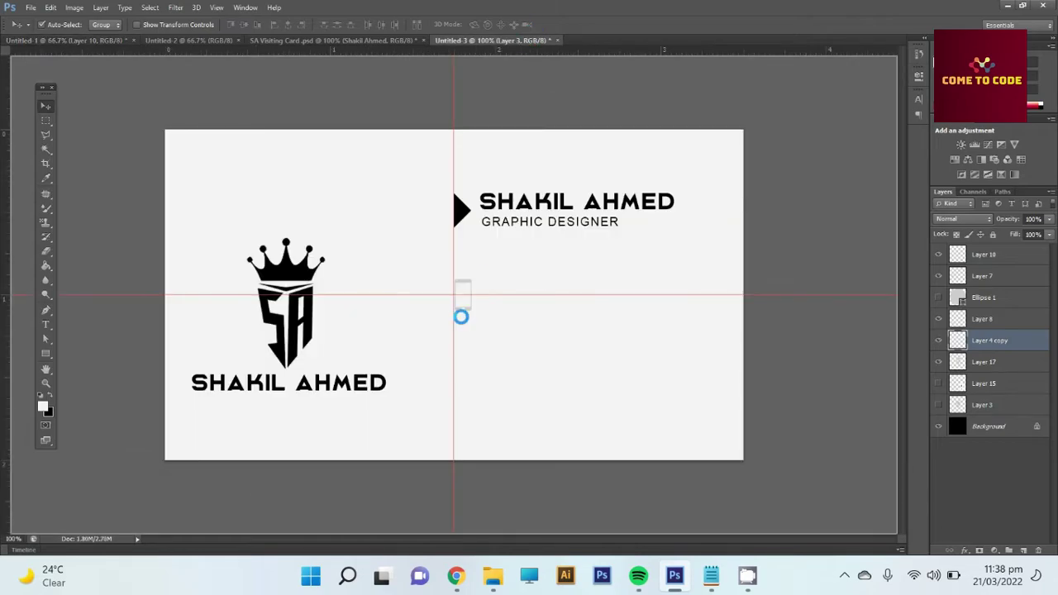
{"action": "mouse_move", "coordinate": [461, 317]}
{"action": "left_mouse_down"}
{"action": "mouse_move", "coordinate": [485, 360]}
{"action": "mouse_move", "coordinate": [490, 351]}
{"action": "left_mouse_up"}
Shrink the envelope to about 48% via Edit > Free Transform and nudge it left and up
{"action": "key", "text": "ctrl+t"}
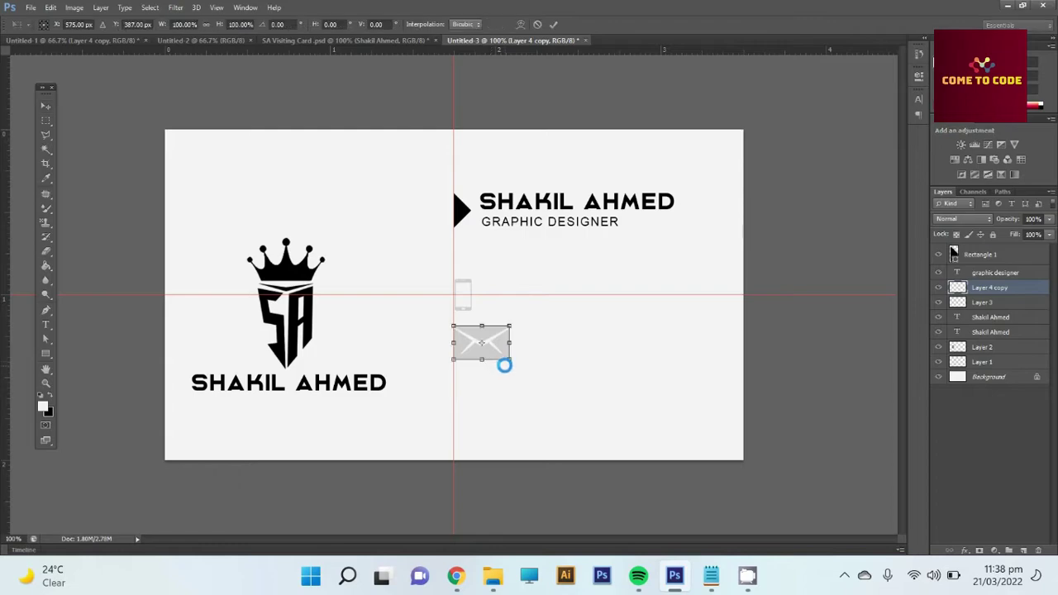
{"action": "key", "text": "Return"}
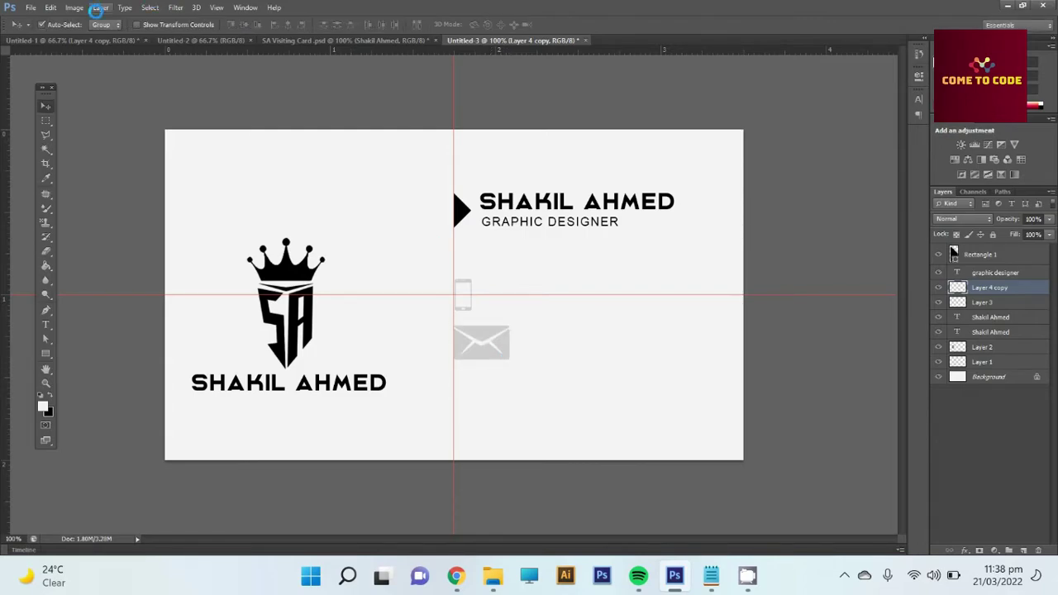
{"action": "left_click", "coordinate": [73, 8]}
{"action": "left_click", "coordinate": [51, 7]}
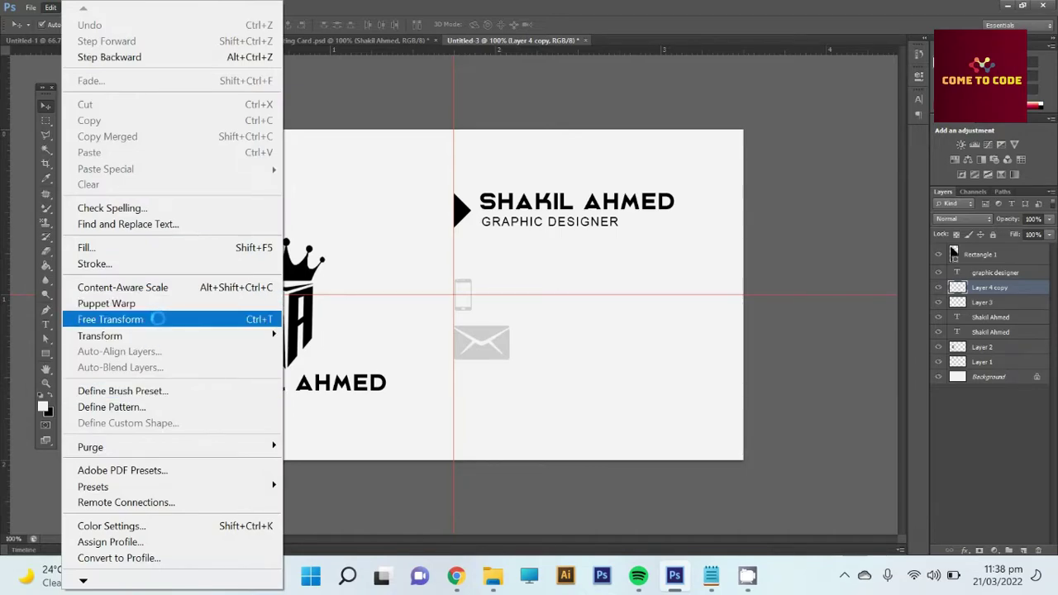
{"action": "left_click", "coordinate": [157, 320]}
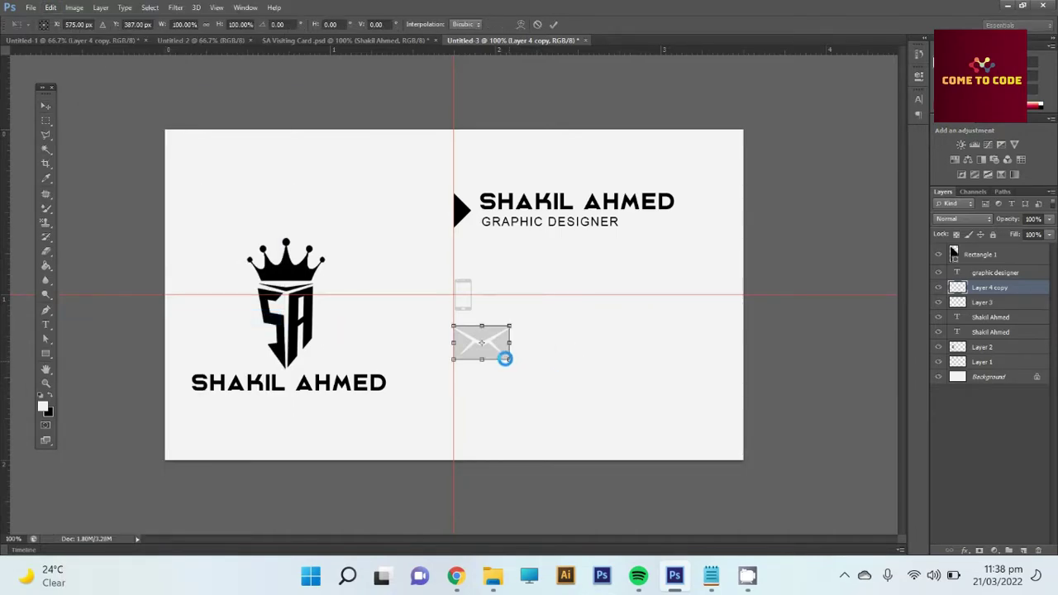
{"action": "left_click_drag", "start_coordinate": [508, 359], "coordinate": [494, 350]}
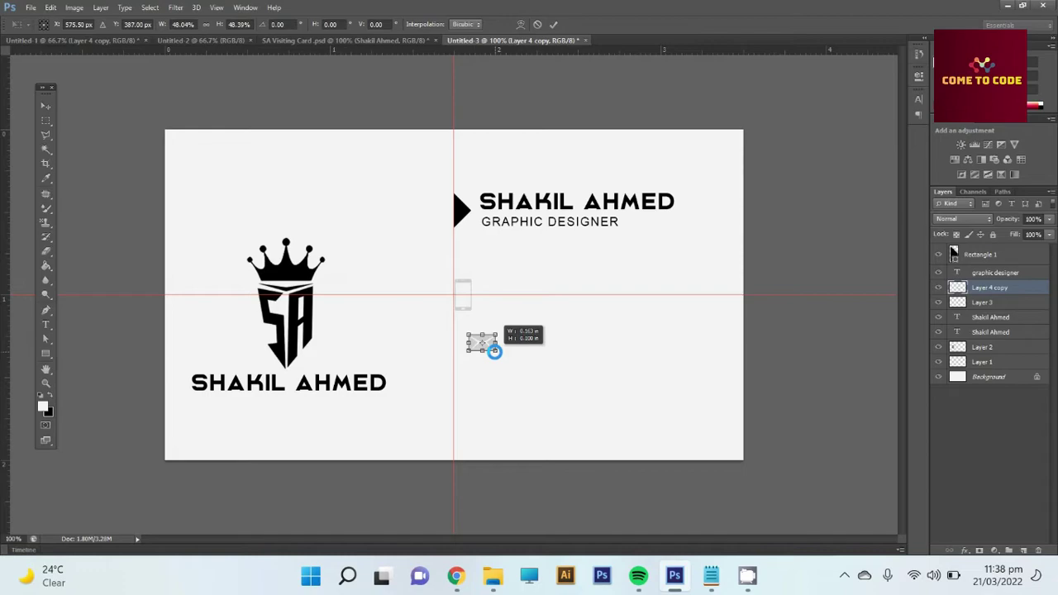
{"action": "key", "text": "Return"}
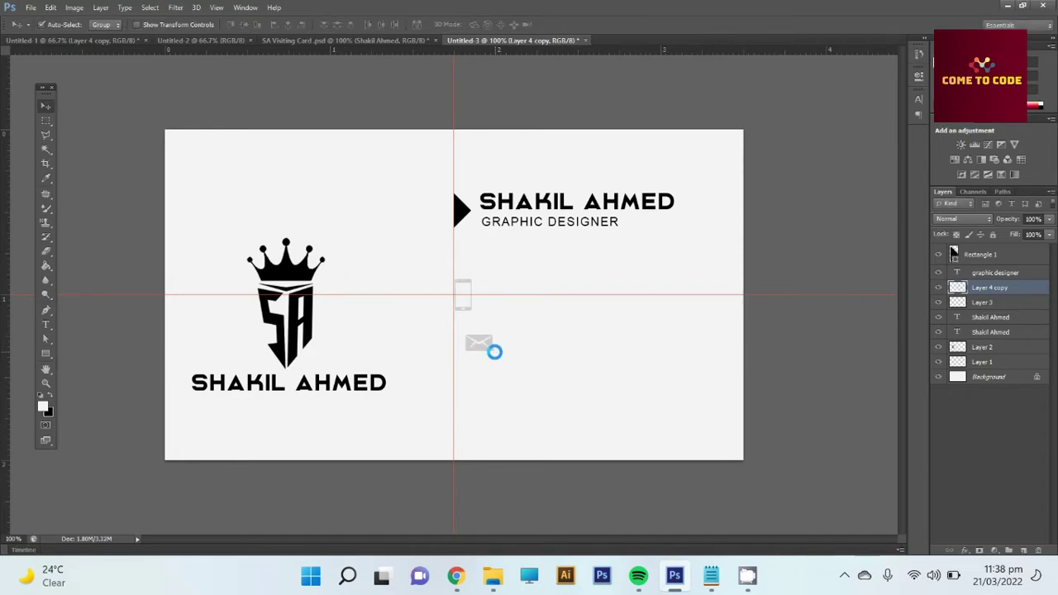
{"action": "key", "text": "shift+Left"}
{"action": "key", "text": "shift+Left"}
{"action": "key", "text": "Up"}
{"action": "key", "text": "Up"}
{"action": "key", "text": "Up"}
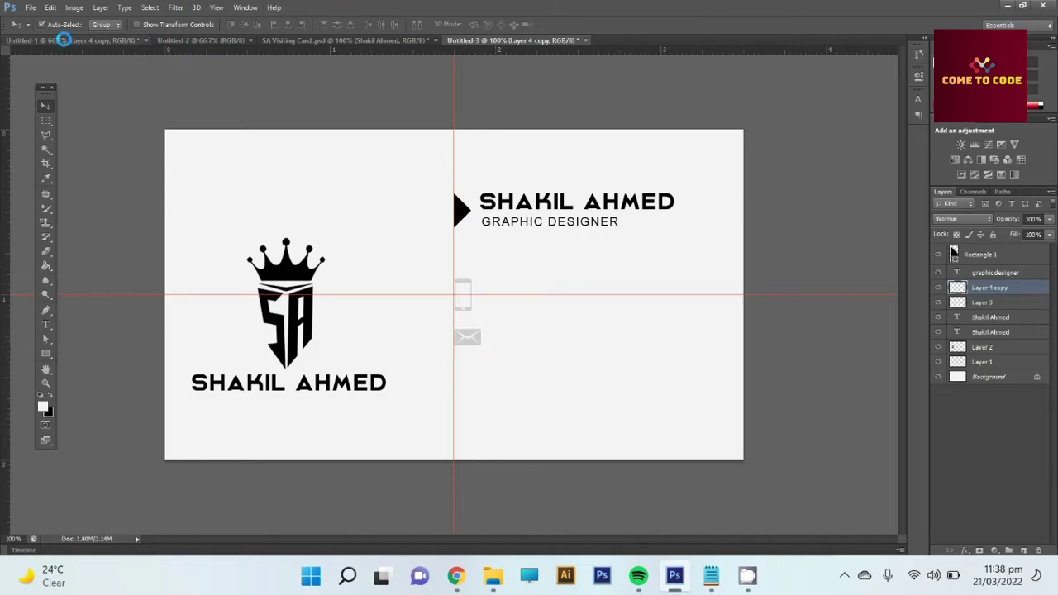
Drag the globe icon from Untitled-1 onto the lower area of the card
{"action": "left_click", "coordinate": [66, 39]}
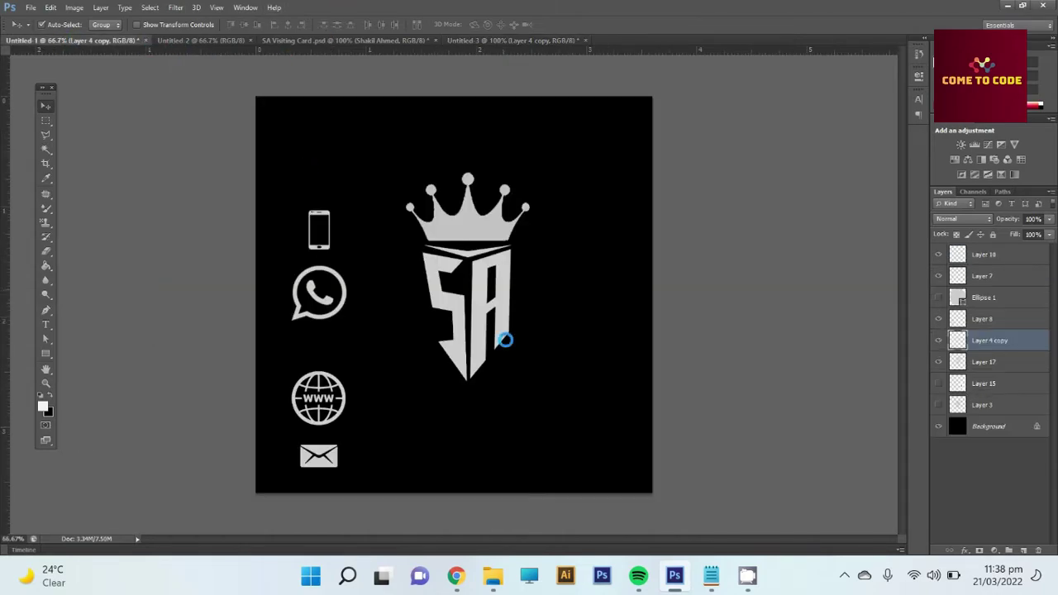
{"action": "left_click", "coordinate": [318, 424]}
{"action": "mouse_move", "coordinate": [318, 424]}
{"action": "left_mouse_down"}
{"action": "mouse_move", "coordinate": [507, 40]}
{"action": "mouse_move", "coordinate": [489, 409]}
{"action": "left_mouse_up"}
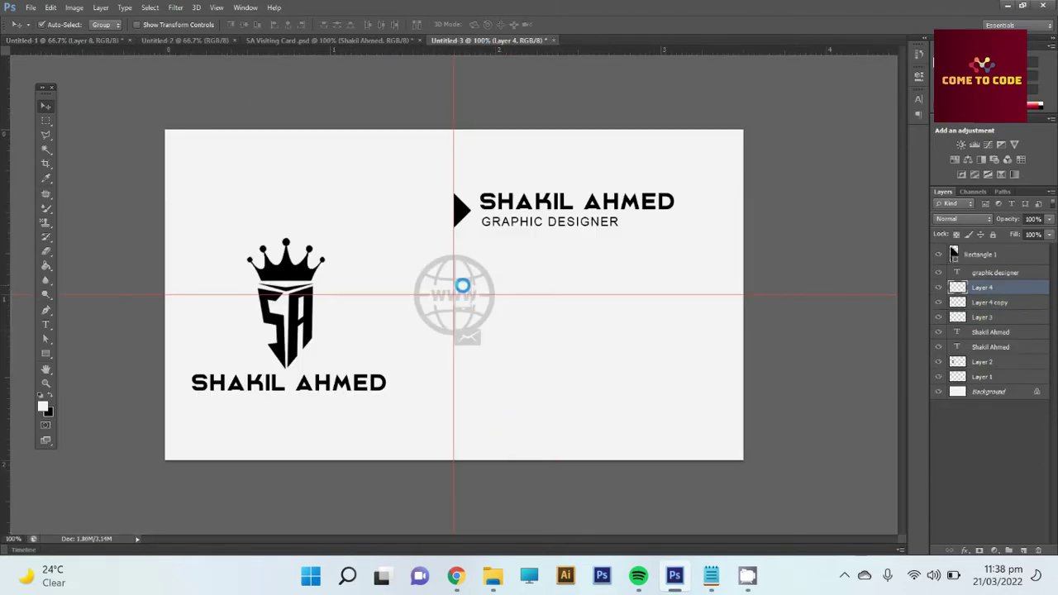
{"action": "mouse_move", "coordinate": [484, 317]}
{"action": "left_mouse_down"}
{"action": "mouse_move", "coordinate": [537, 444]}
{"action": "mouse_move", "coordinate": [507, 426]}
{"action": "left_mouse_up"}
Shrink the globe to about 40% and nudge it into line under the envelope
{"action": "key", "text": "ctrl+t"}
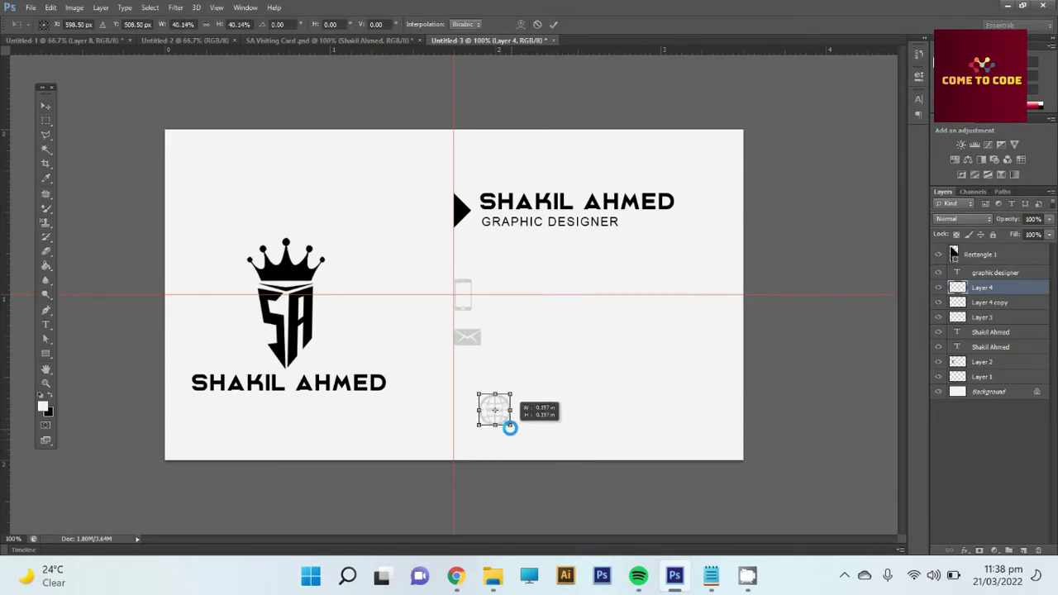
{"action": "key", "text": "Return"}
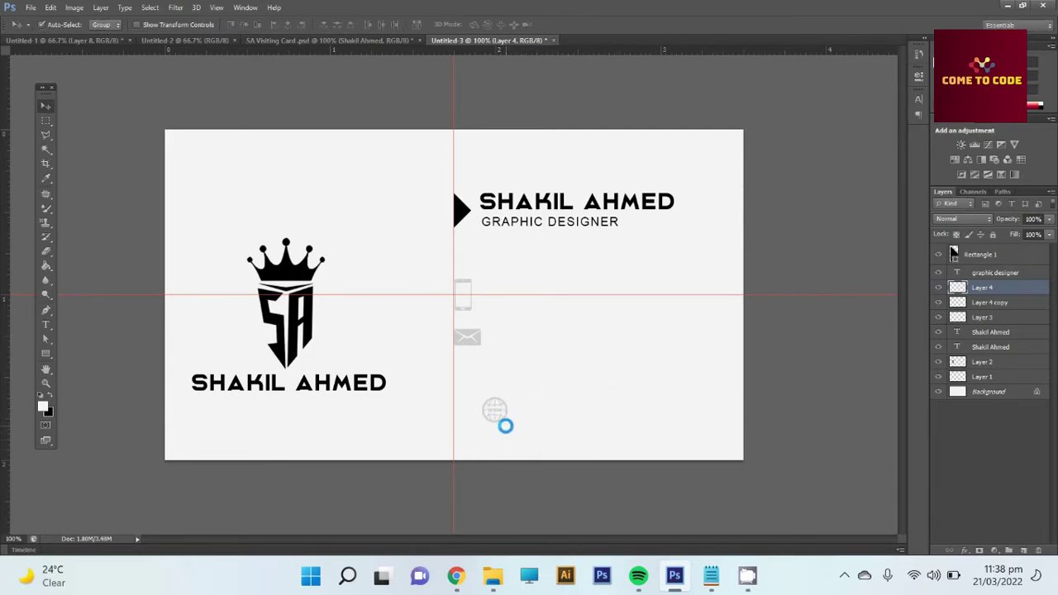
{"action": "key", "text": "Left"}
{"action": "key", "text": "Left"}
{"action": "key", "text": "Left"}
{"action": "key", "text": "Up"}
{"action": "key", "text": "Up"}
{"action": "key", "text": "Up"}
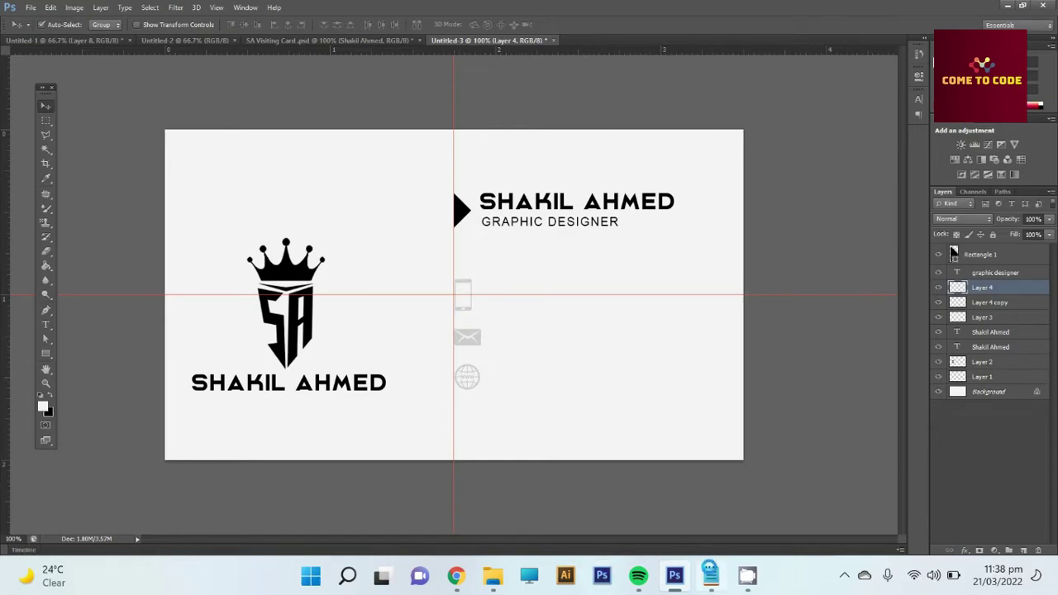
Copy the phone number from the notes and paste it as new text on the card
{"action": "left_click", "coordinate": [711, 576]}
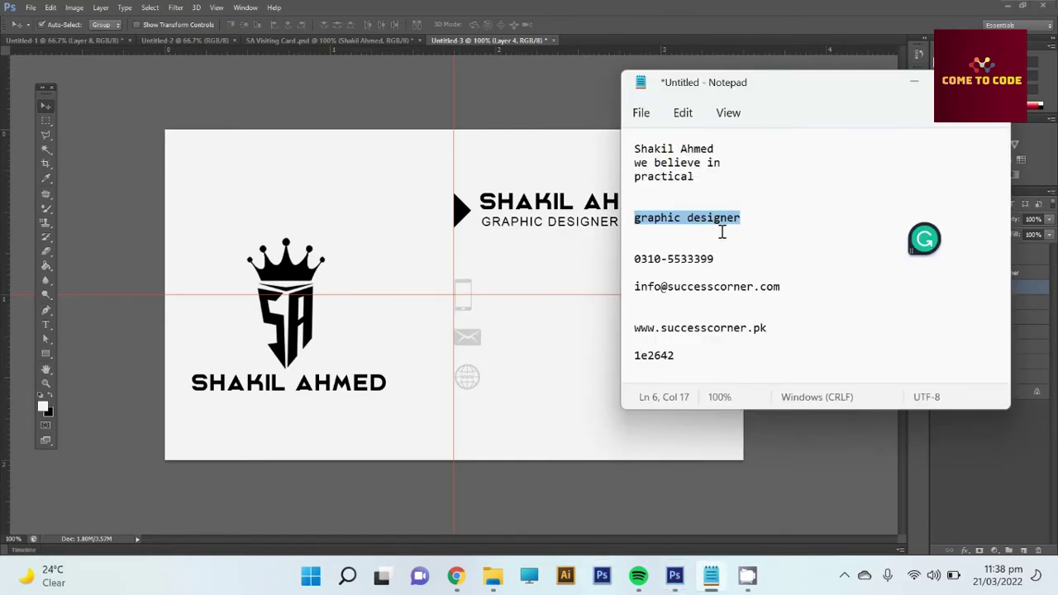
{"action": "left_click_drag", "start_coordinate": [715, 259], "coordinate": [634, 258]}
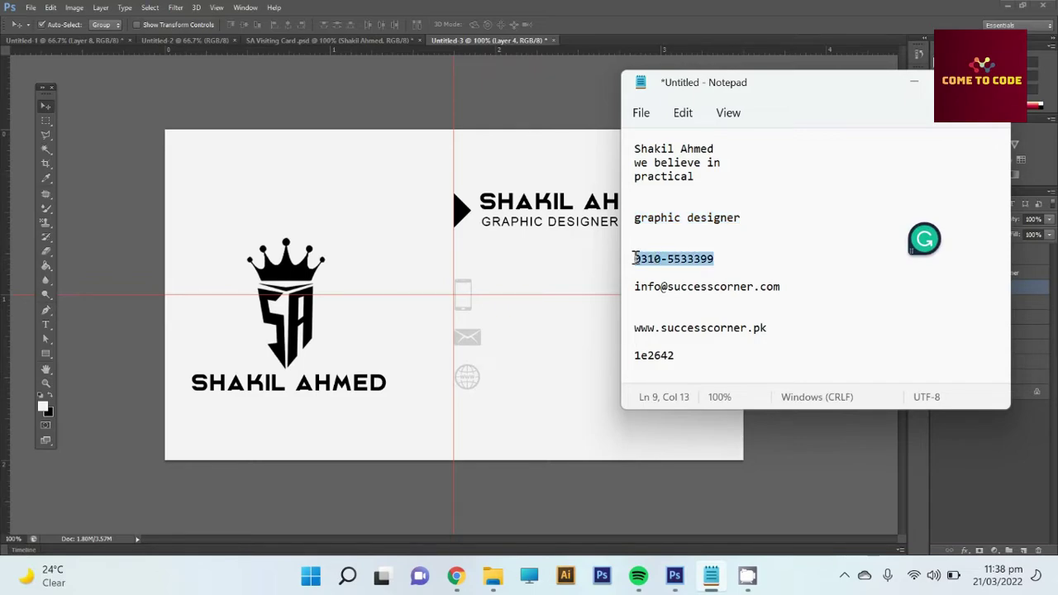
{"action": "left_click", "coordinate": [559, 300]}
{"action": "key", "text": "t"}
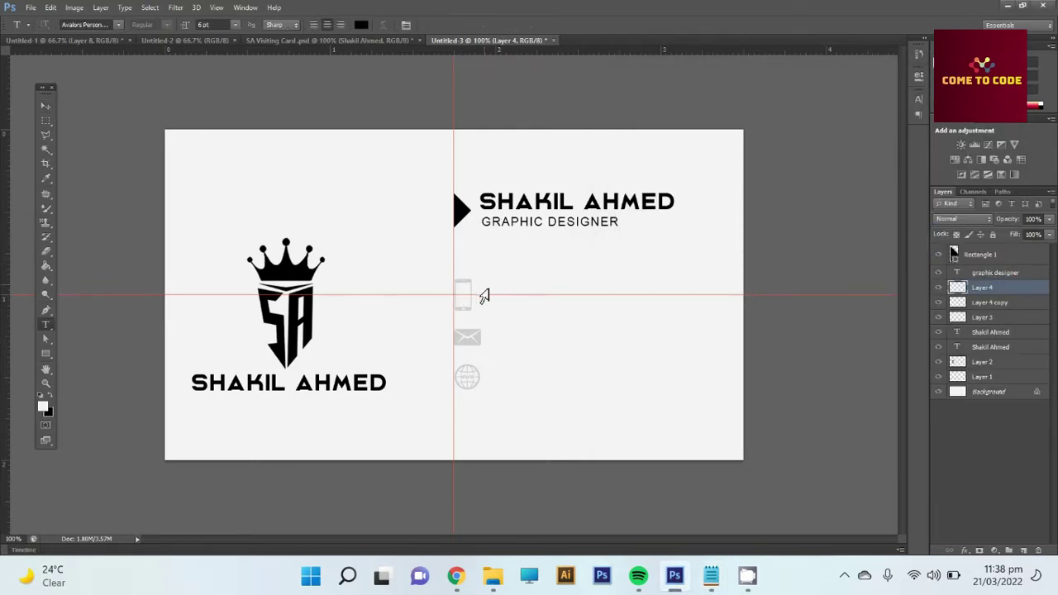
{"action": "left_click", "coordinate": [488, 297]}
{"action": "key", "text": "ctrl+v"}
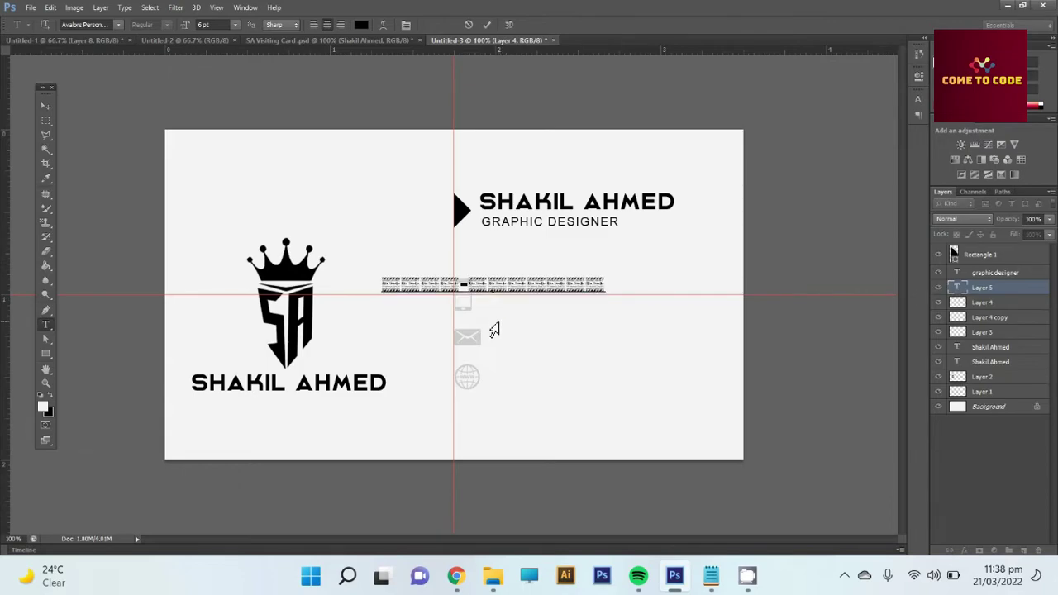
{"action": "key", "text": "ctrl+z"}
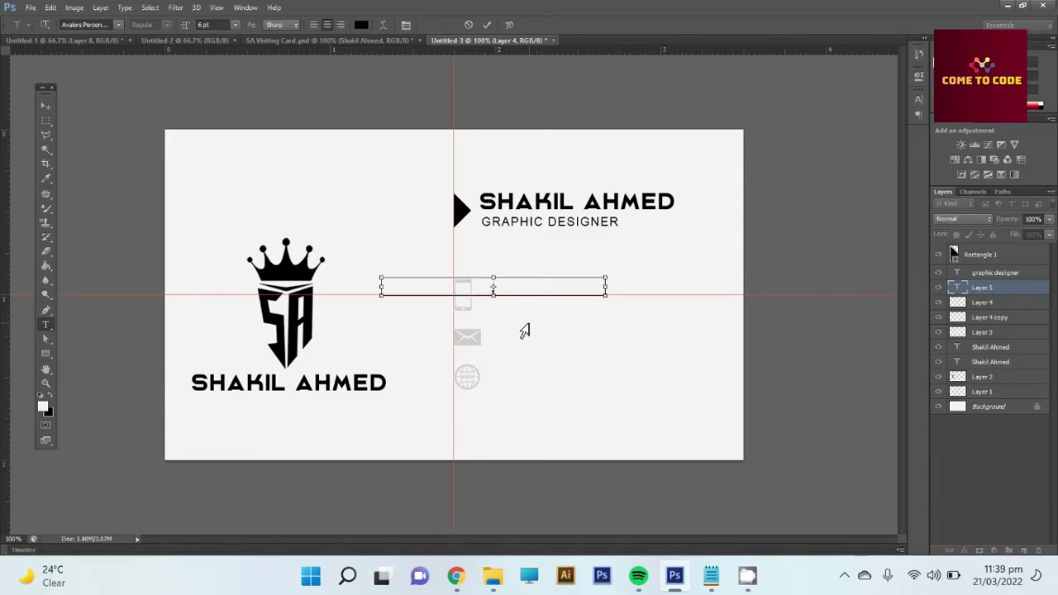
{"action": "key", "text": "ctrl+v"}
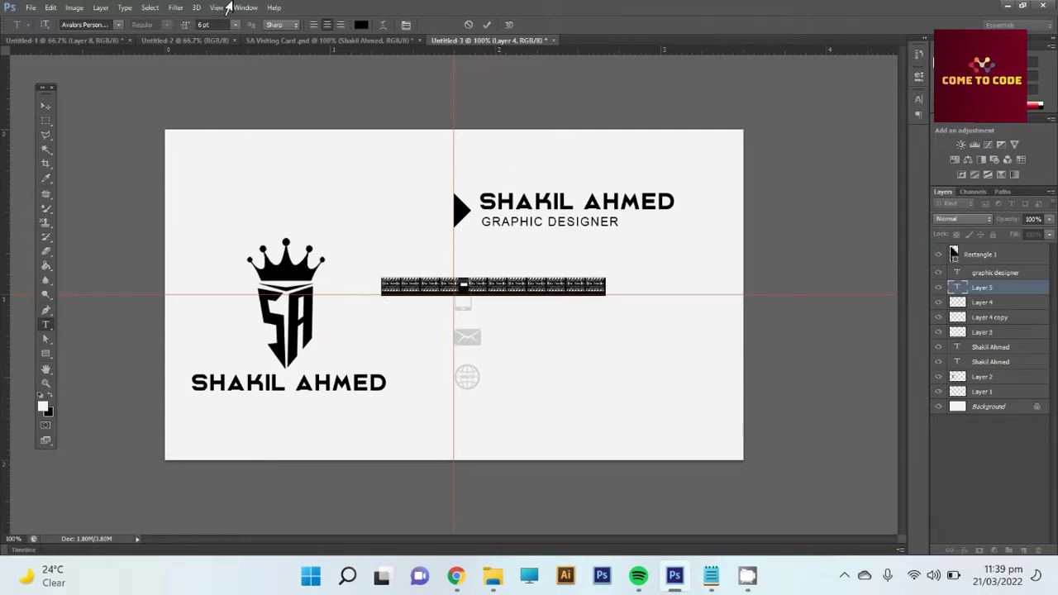
Set the phone number's font to Arial Rounded
{"action": "left_click", "coordinate": [94, 25]}
{"action": "type", "text": "Arial Rounded"}
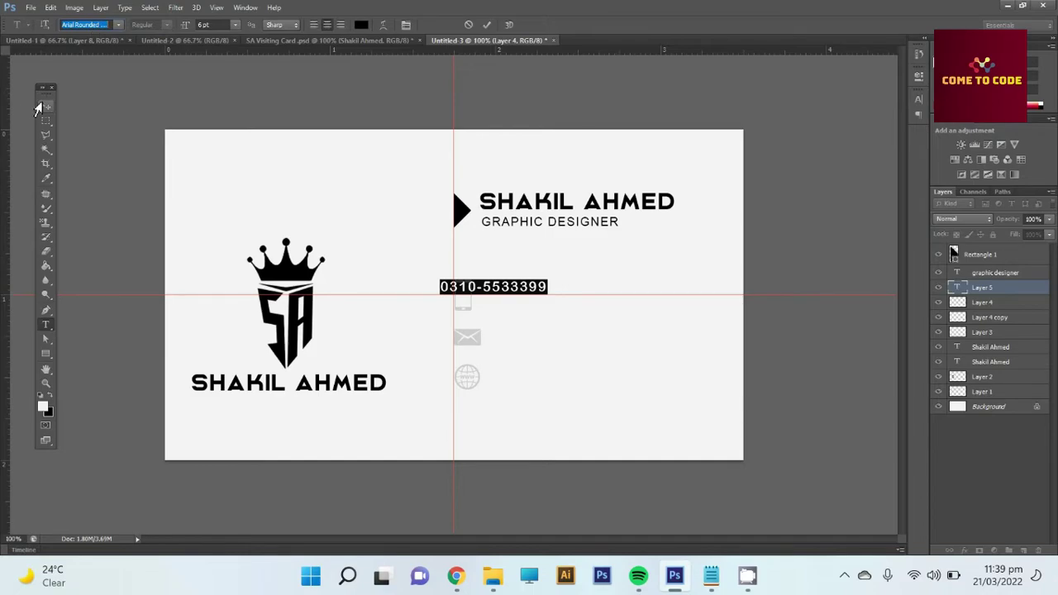
{"action": "left_click", "coordinate": [45, 107]}
Nudge the phone number right and down to sit beside the phone icon
{"action": "key", "text": "shift+Right"}
{"action": "key", "text": "shift+Right"}
{"action": "key", "text": "shift+Right"}
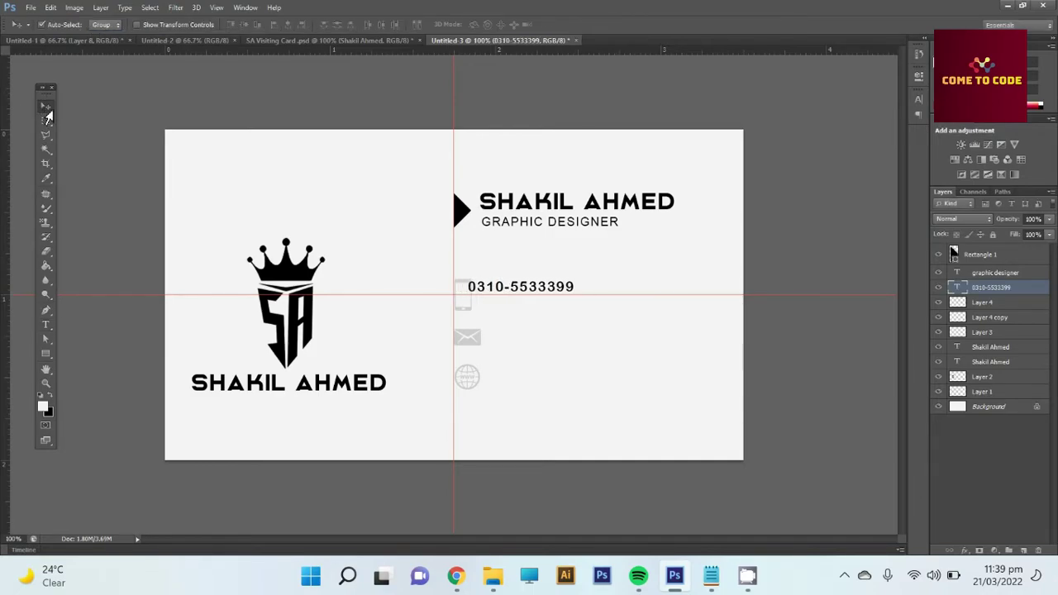
{"action": "key", "text": "shift+Right"}
{"action": "key", "text": "Down"}
{"action": "key", "text": "Down"}
{"action": "key", "text": "Down"}
{"action": "key", "text": "shift+Right"}
{"action": "key", "text": "Down"}
{"action": "key", "text": "Down"}
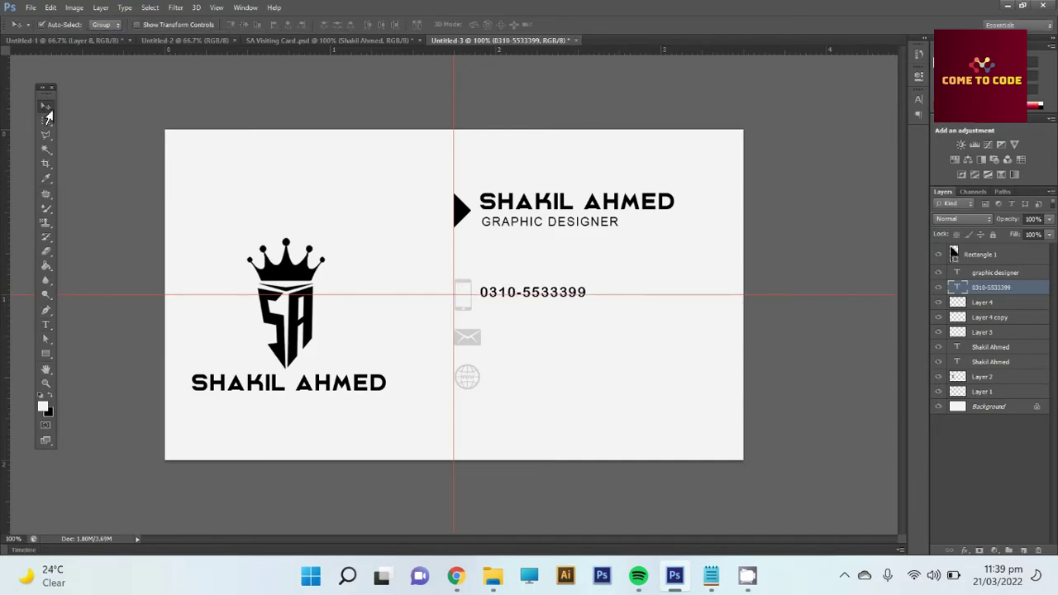
{"action": "key", "text": "shift+Right"}
{"action": "key", "text": "shift+Right"}
{"action": "key", "text": "shift+Right"}
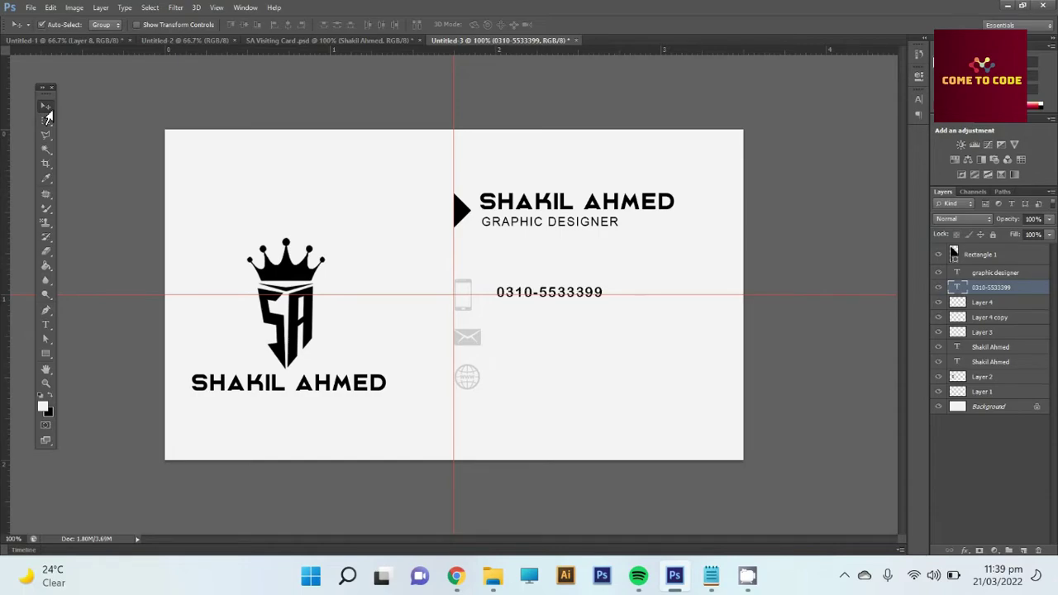
{"action": "key", "text": "shift+Right"}
{"action": "key", "text": "Left"}
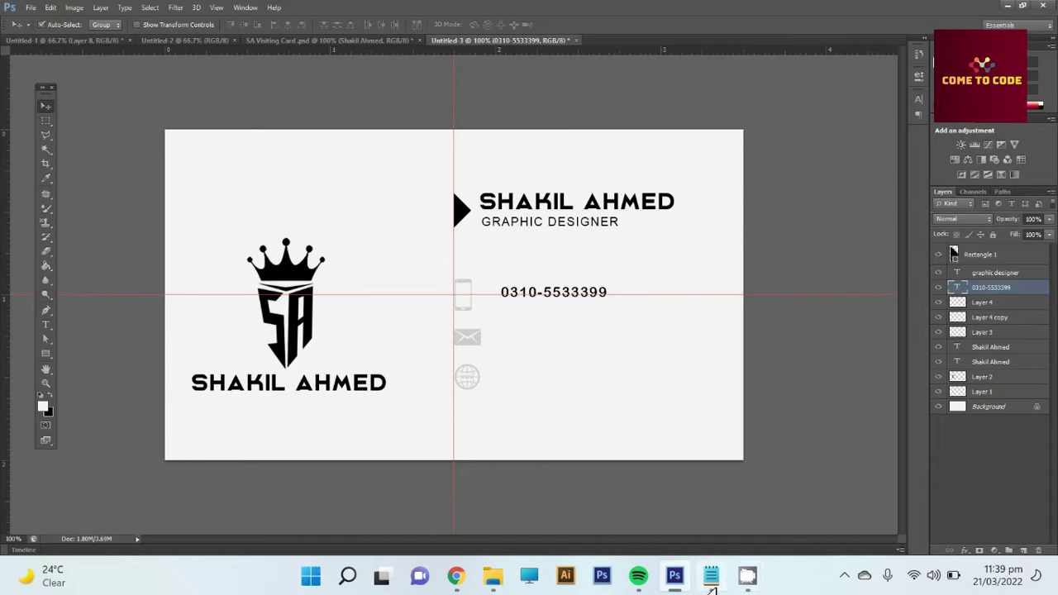
Duplicate the phone line beside the envelope and replace its text with the copied e-mail address
{"action": "mouse_move", "coordinate": [711, 575]}
{"action": "left_click", "coordinate": [717, 462]}
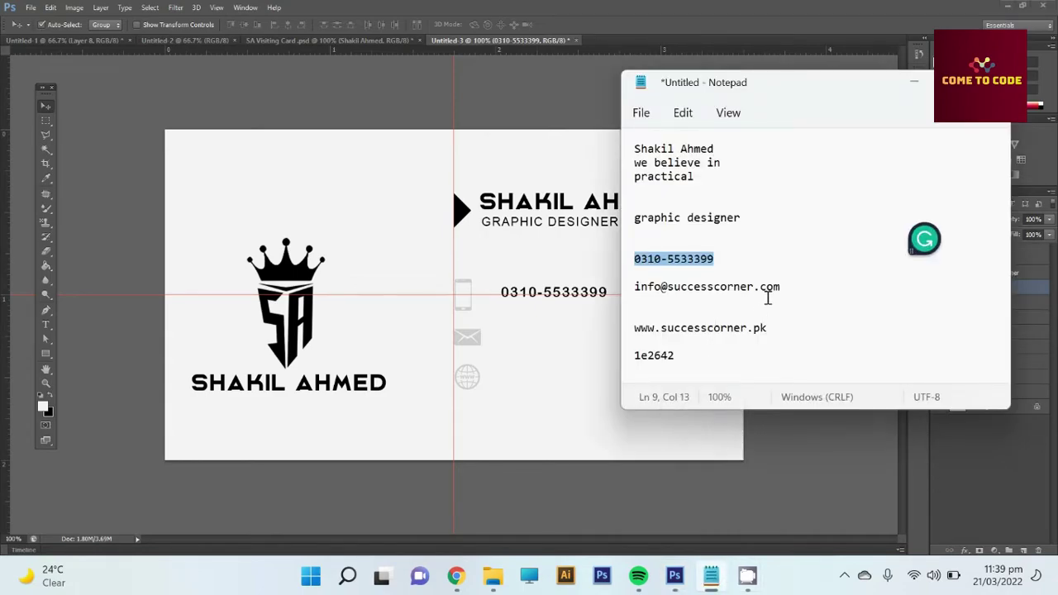
{"action": "mouse_move", "coordinate": [786, 286]}
{"action": "left_mouse_down"}
{"action": "mouse_move", "coordinate": [637, 297]}
{"action": "mouse_move", "coordinate": [631, 286]}
{"action": "left_mouse_up"}
{"action": "left_click", "coordinate": [503, 332]}
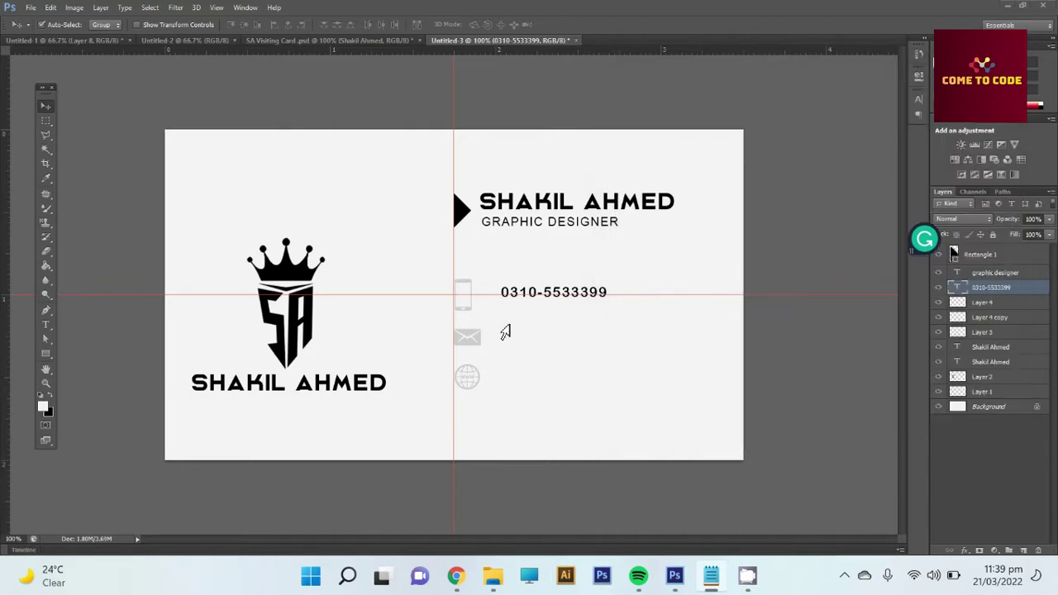
{"action": "left_click_drag", "start_coordinate": [518, 300], "coordinate": [518, 346]}
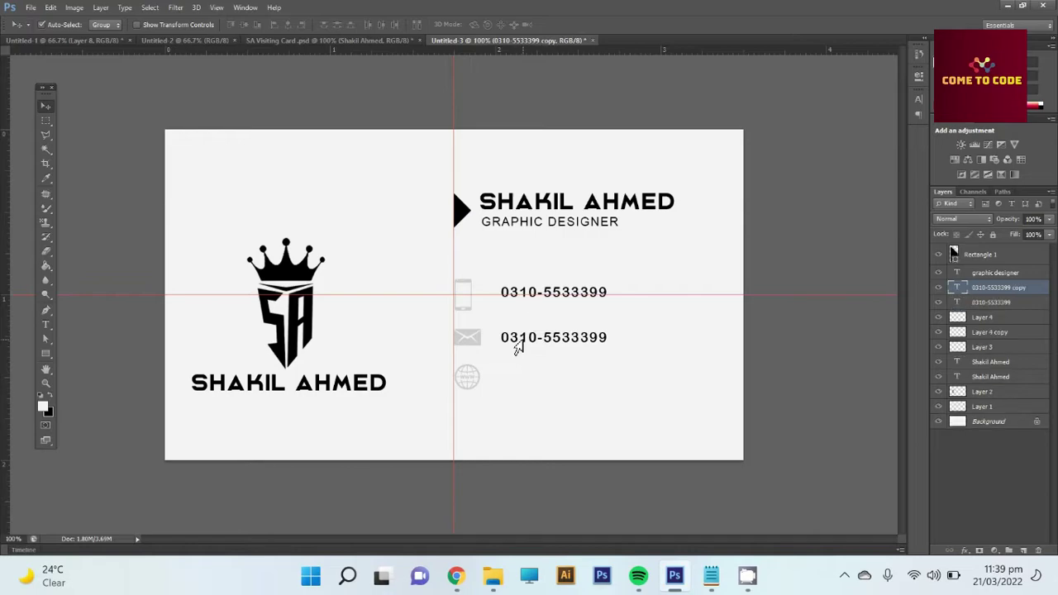
{"action": "key", "text": "t"}
{"action": "left_click", "coordinate": [518, 347]}
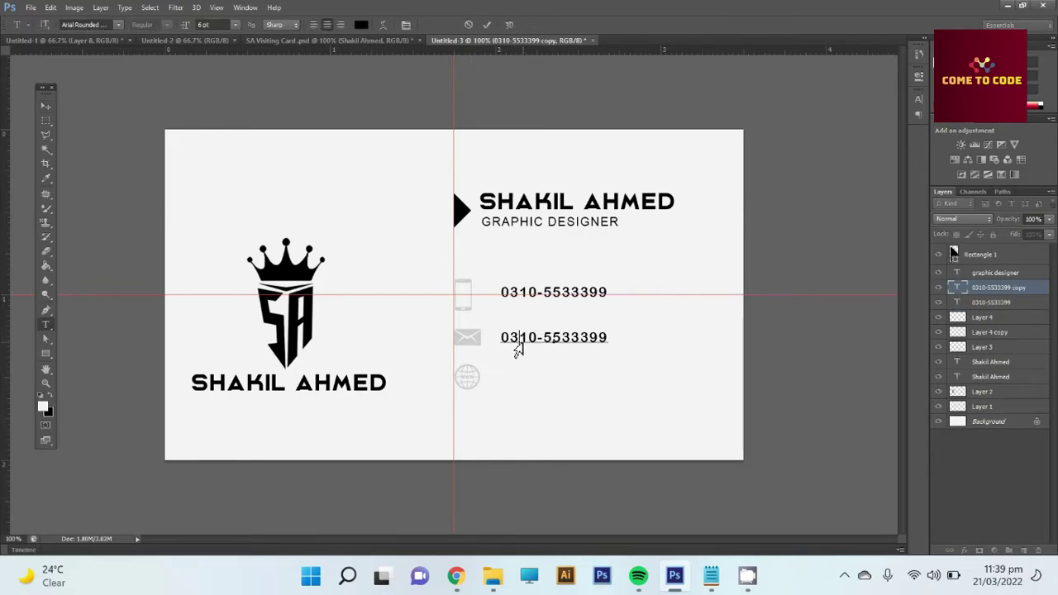
{"action": "key", "text": "ctrl+a"}
{"action": "key", "text": "ctrl+v"}
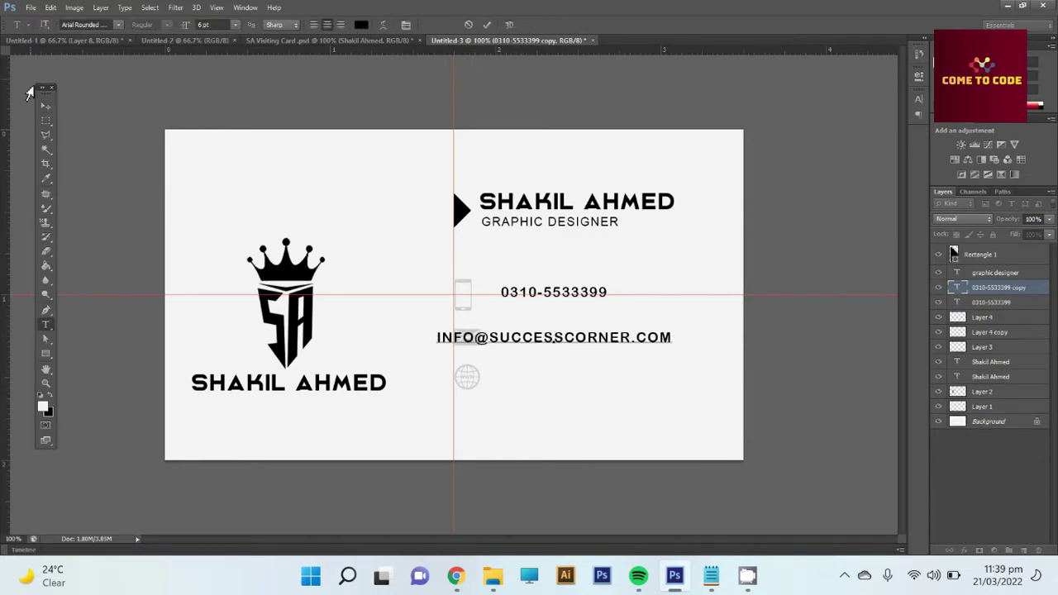
{"action": "left_click", "coordinate": [45, 105]}
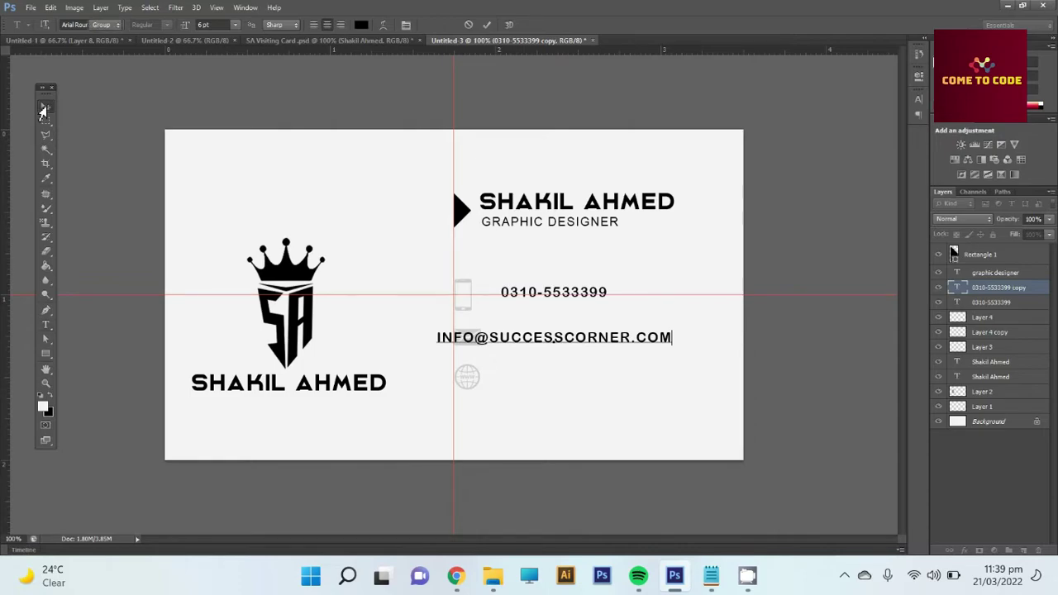
Turn off All Caps in the Character panel so the e-mail shows lowercase
{"action": "key", "text": "t"}
{"action": "left_click", "coordinate": [592, 346]}
{"action": "key", "text": "ctrl+a"}
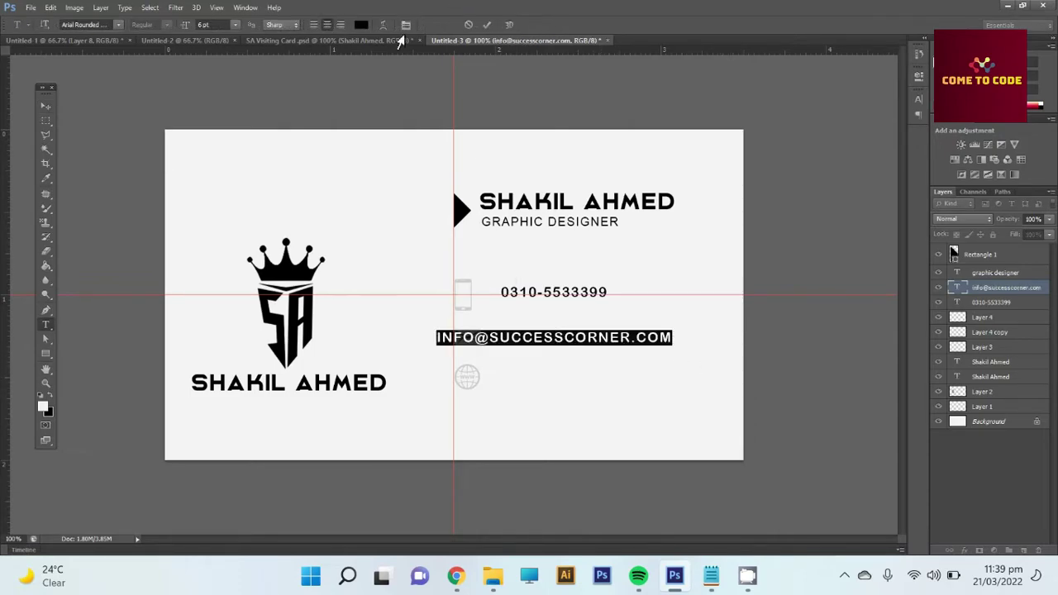
{"action": "left_click", "coordinate": [405, 26]}
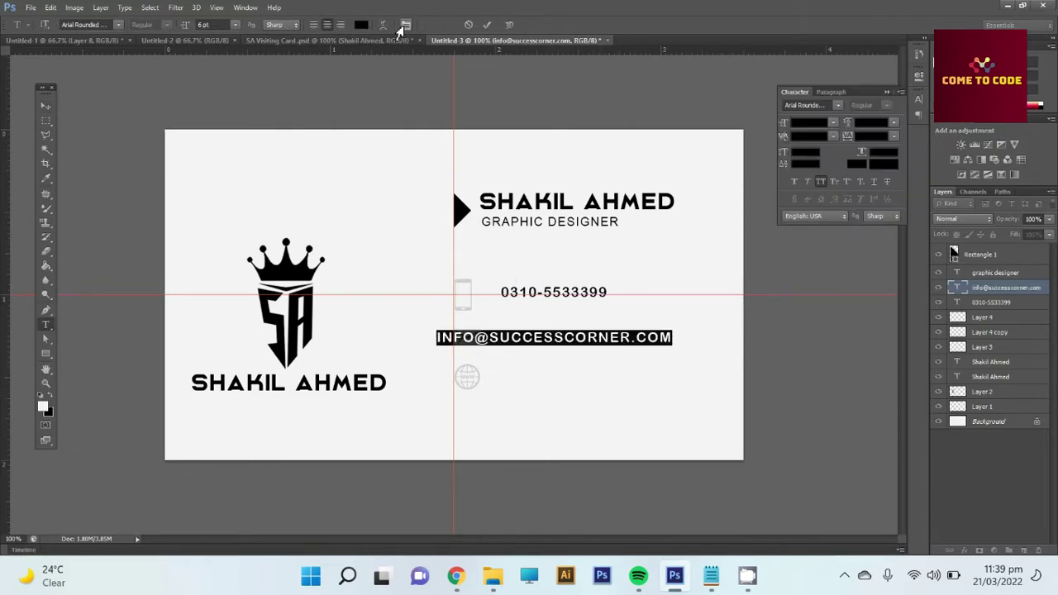
{"action": "left_click", "coordinate": [820, 181]}
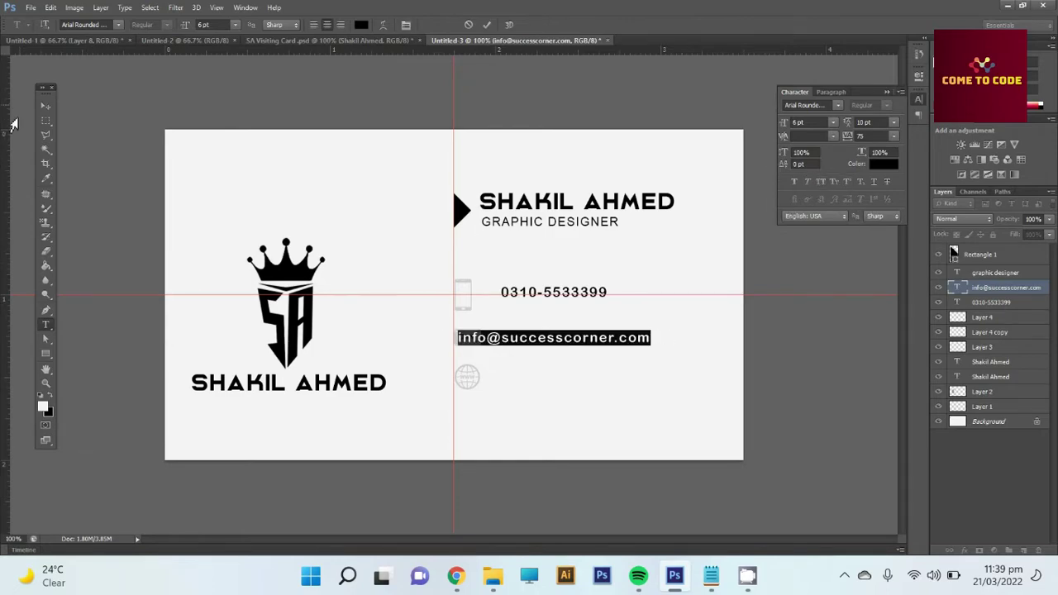
{"action": "left_click", "coordinate": [46, 106]}
Add a vertical guide at 2 inches and nudge the e-mail text onto it
{"action": "key", "text": "shift+Right"}
{"action": "key", "text": "shift+Right"}
{"action": "key", "text": "shift+Right"}
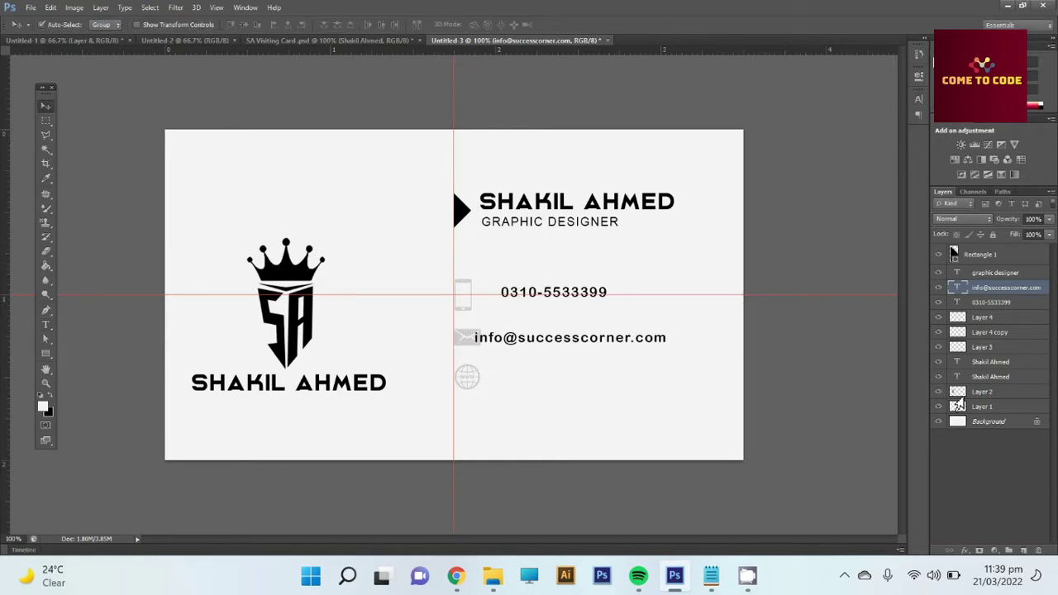
{"action": "key", "text": "Right"}
{"action": "key", "text": "Right"}
{"action": "key", "text": "Right"}
{"action": "key", "text": "Right"}
{"action": "key", "text": "Right"}
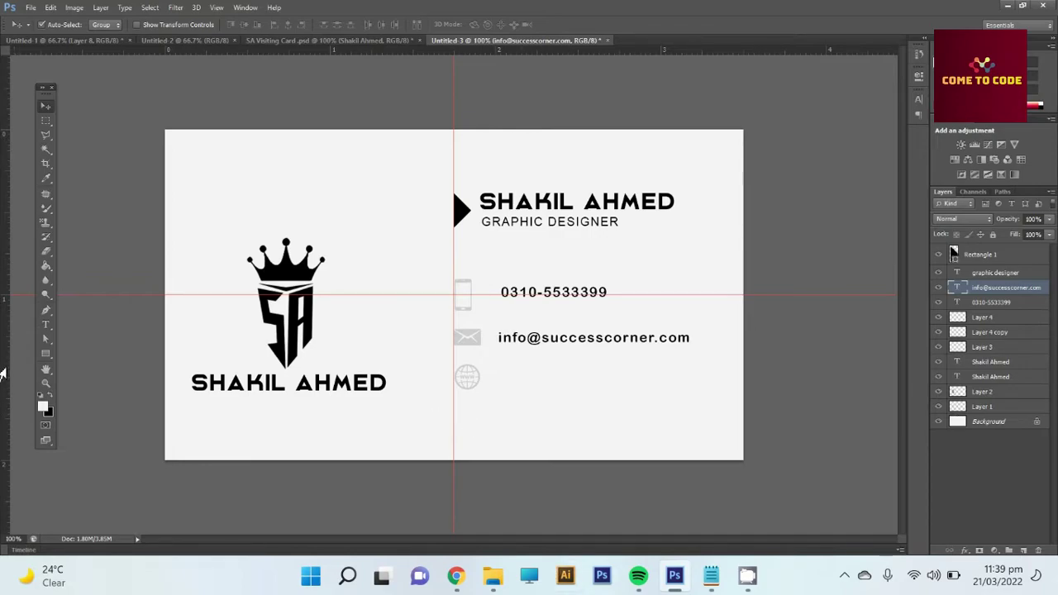
{"action": "left_click_drag", "start_coordinate": [1, 372], "coordinate": [492, 362]}
{"action": "key", "text": "Left"}
{"action": "key", "text": "Left"}
{"action": "key", "text": "Left"}
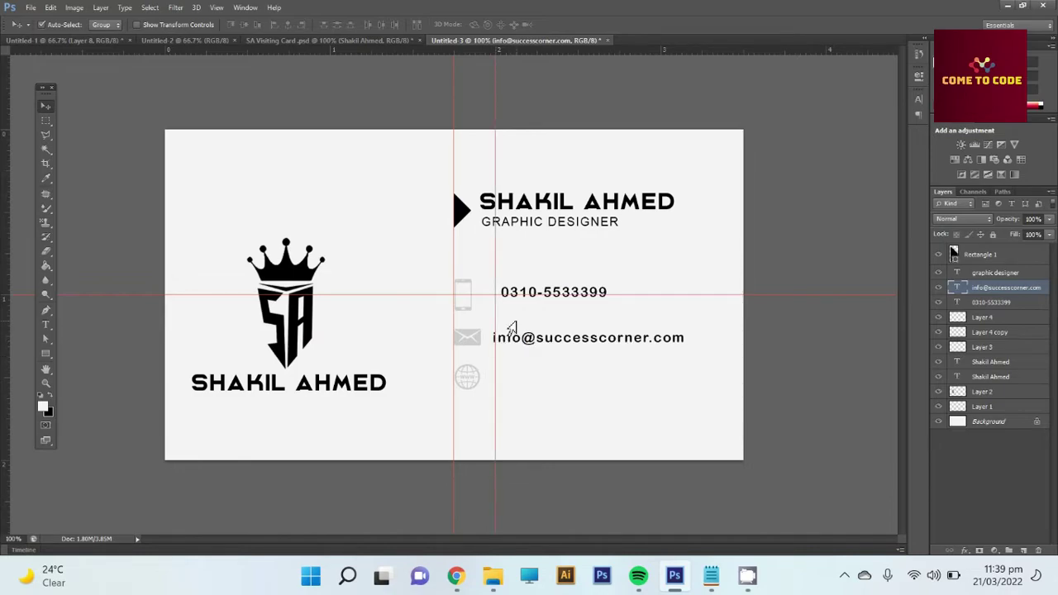
{"action": "key", "text": "Left"}
{"action": "key", "text": "Left"}
{"action": "key", "text": "Left"}
{"action": "key", "text": "Right"}
{"action": "key", "text": "Right"}
{"action": "key", "text": "Right"}
{"action": "key", "text": "Right"}
{"action": "key", "text": "Right"}
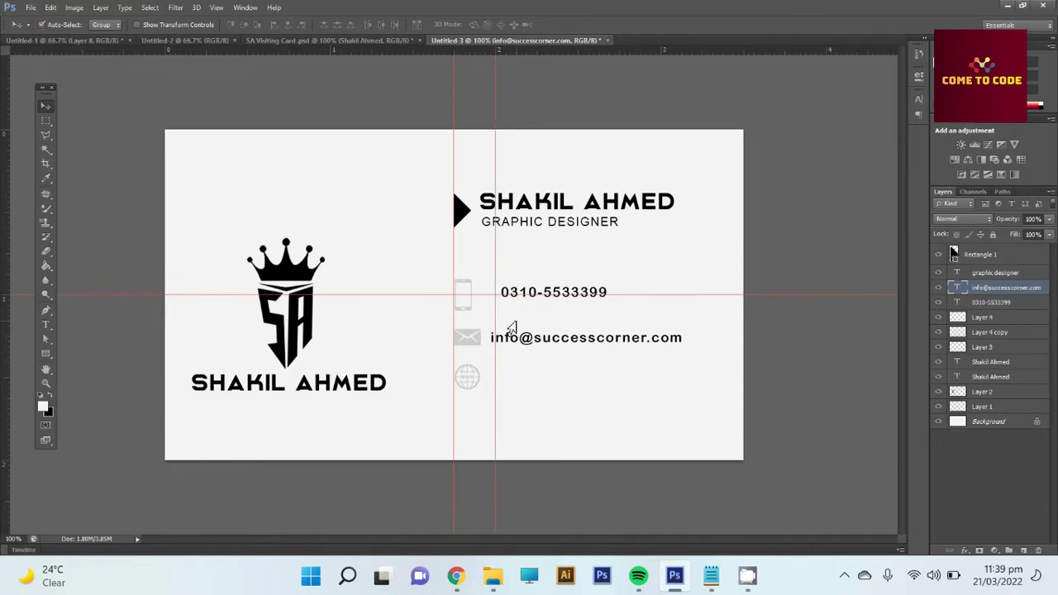
{"action": "key", "text": "Right"}
{"action": "key", "text": "Right"}
{"action": "key", "text": "Right"}
{"action": "key", "text": "Right"}
{"action": "key", "text": "Right"}
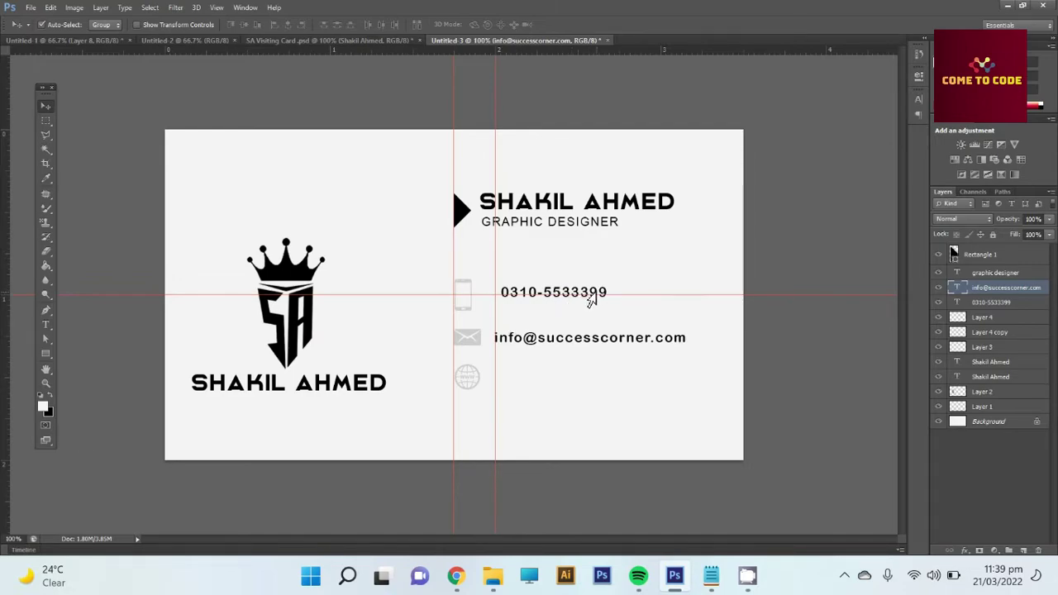
Shift the phone number left to align with the e-mail line
{"action": "left_click_drag", "start_coordinate": [591, 301], "coordinate": [586, 300]}
{"action": "key", "text": "Left"}
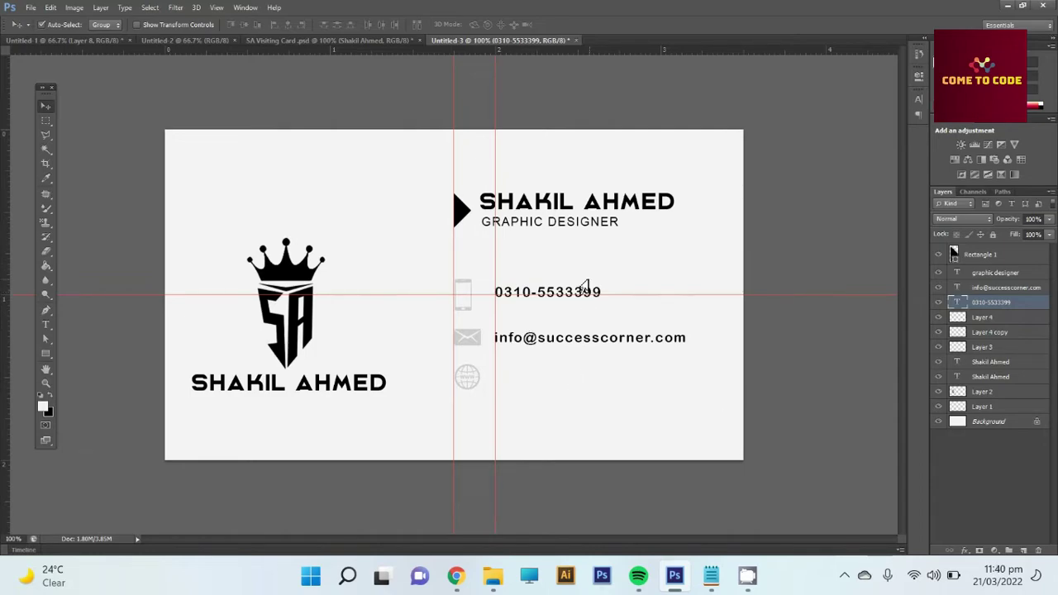
{"action": "key", "text": "alt+Tab"}
{"action": "left_click_drag", "start_coordinate": [767, 328], "coordinate": [614, 321]}
{"action": "key", "text": "ctrl+c"}
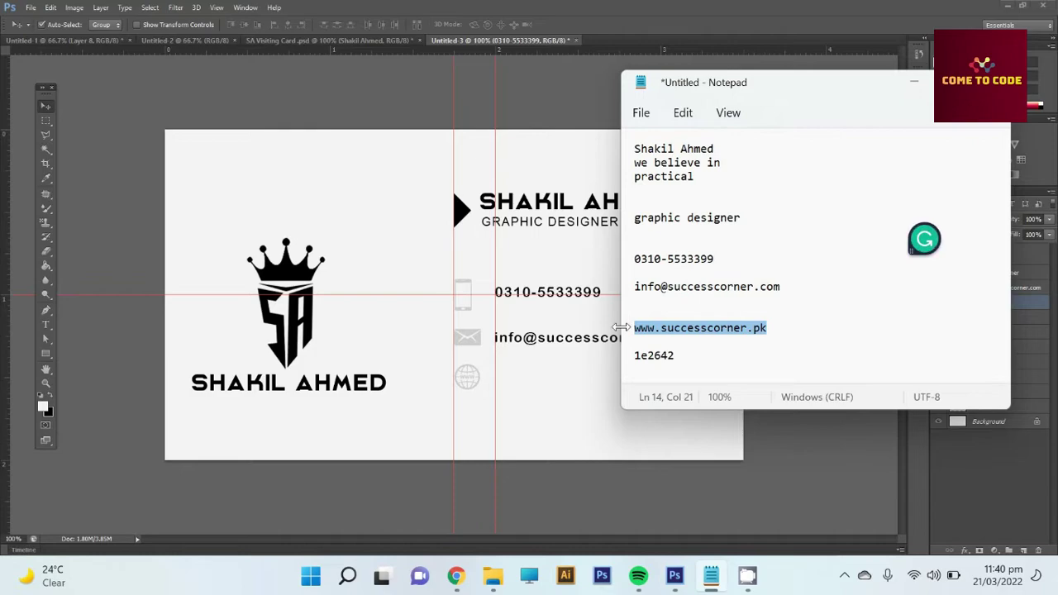
{"action": "key", "text": "alt+Tab"}
{"action": "left_click", "coordinate": [539, 343]}
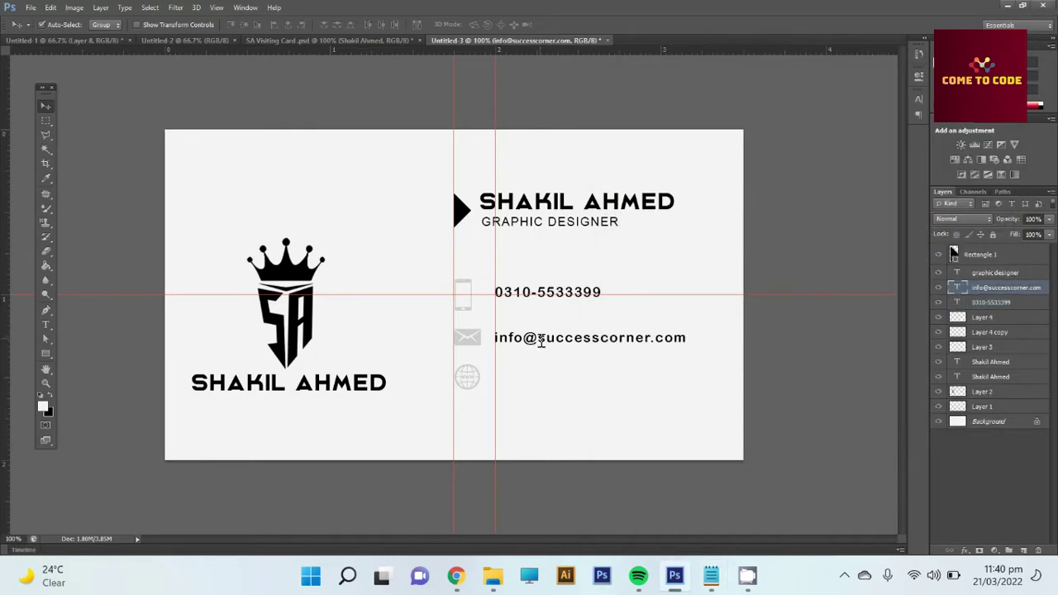
{"action": "left_click_drag", "start_coordinate": [542, 343], "coordinate": [541, 378]}
{"action": "key", "text": "t"}
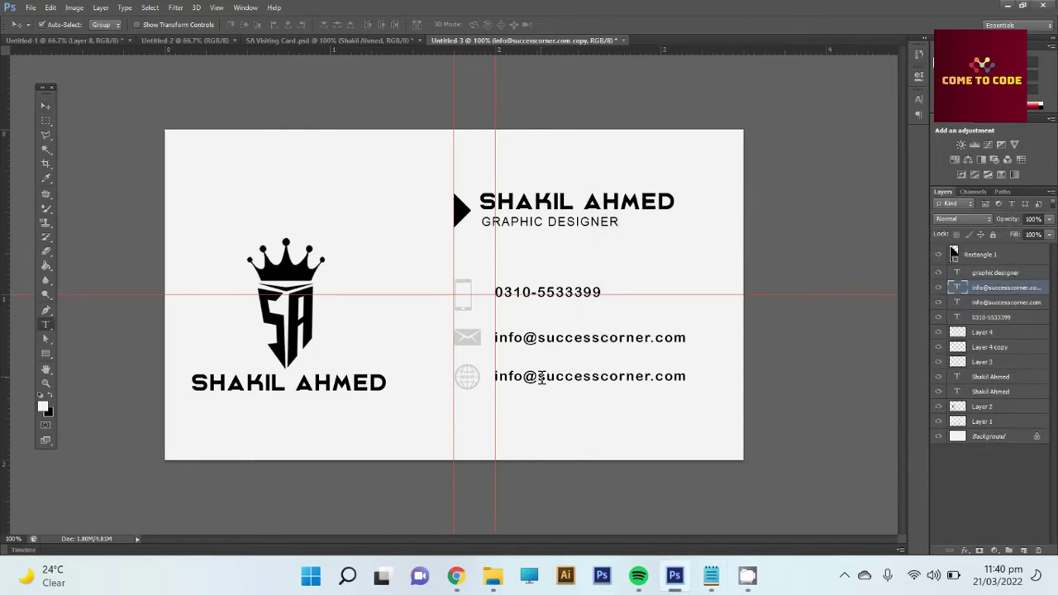
{"action": "left_click", "coordinate": [541, 378]}
{"action": "key", "text": "ctrl+a"}
{"action": "key", "text": "ctrl+v"}
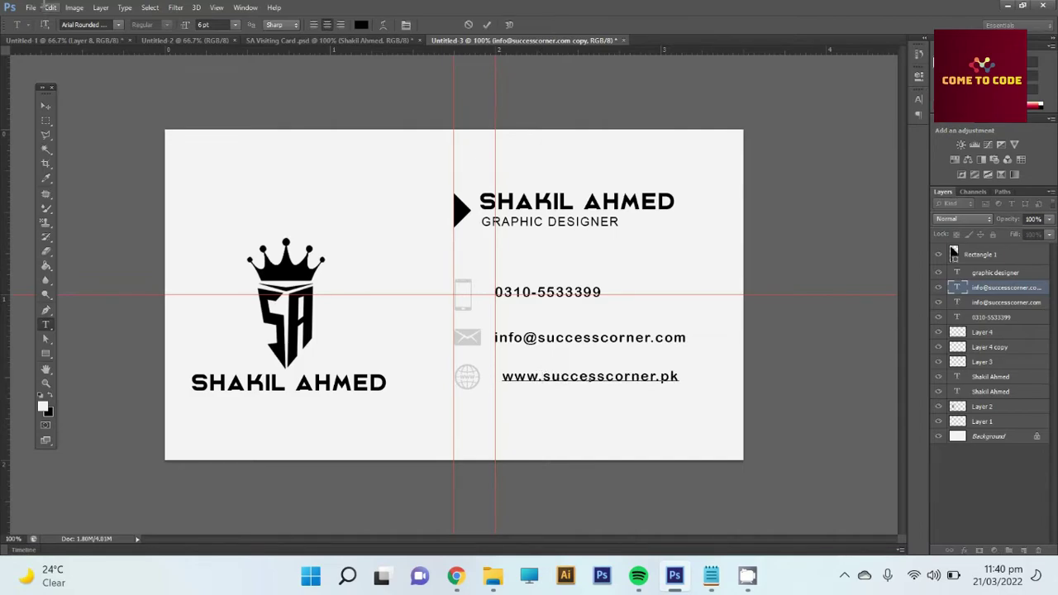
{"action": "left_click", "coordinate": [45, 104]}
Align the website line under the e-mail and shift both lines up together
{"action": "key", "text": "shift+Left"}
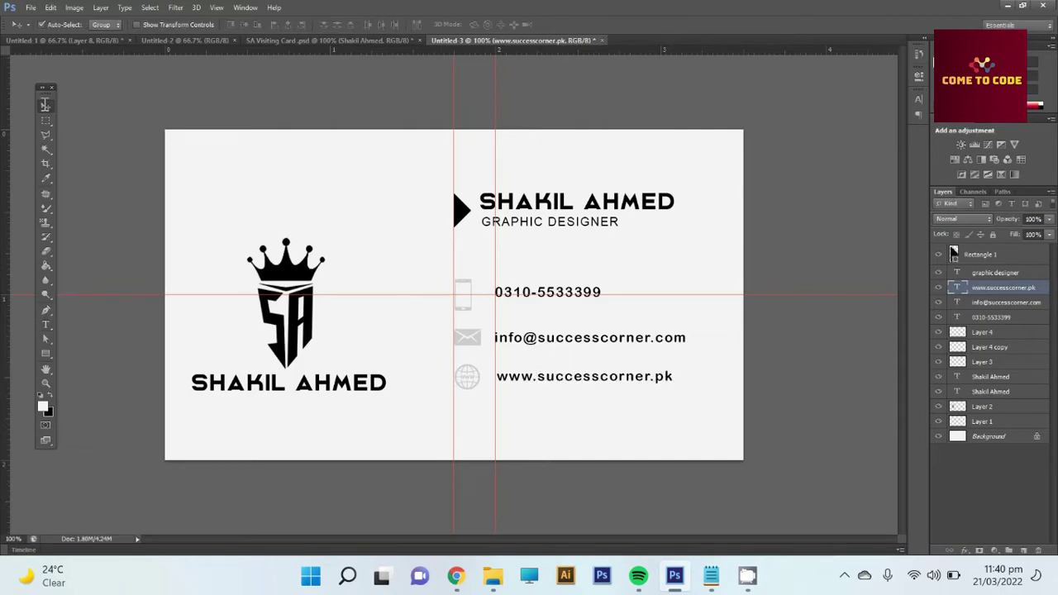
{"action": "key", "text": "Right"}
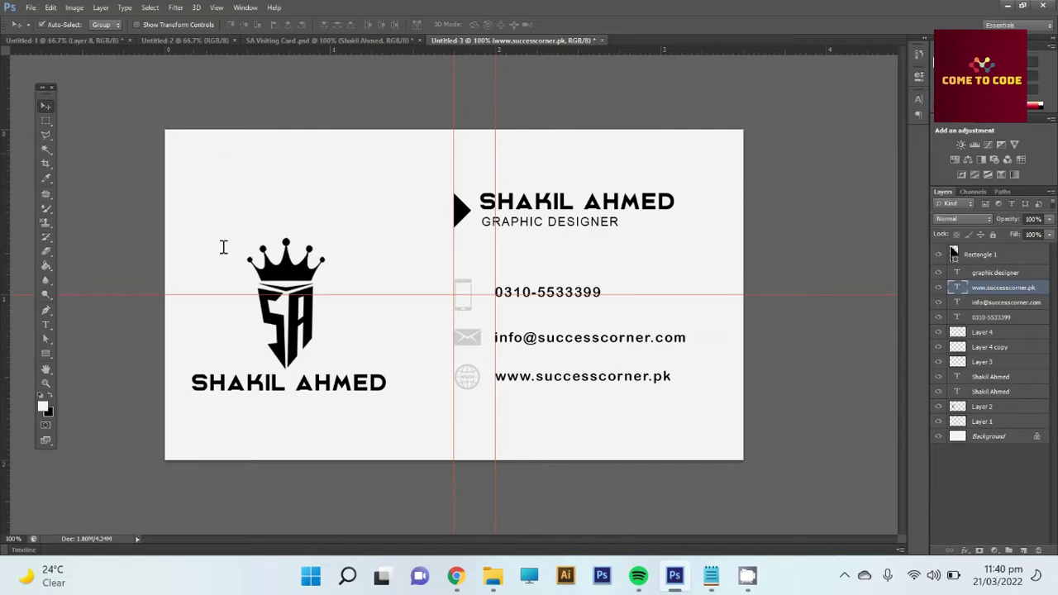
{"action": "left_click", "coordinate": [985, 302], "text": "ctrl"}
{"action": "key", "text": "shift+Up"}
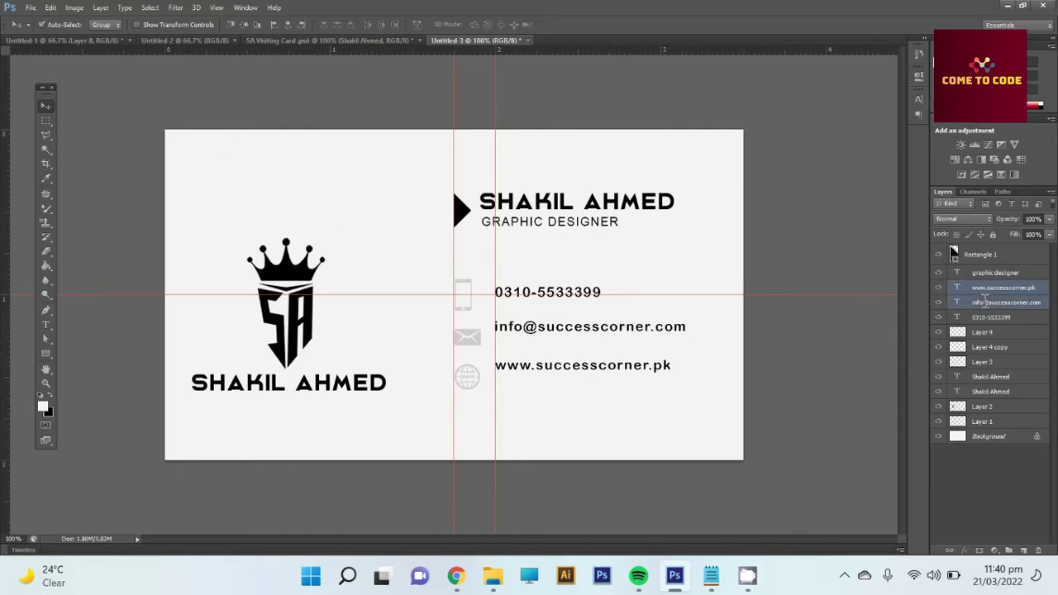
{"action": "key", "text": "shift+Up"}
{"action": "key", "text": "Up"}
{"action": "key", "text": "Up"}
{"action": "key", "text": "Up"}
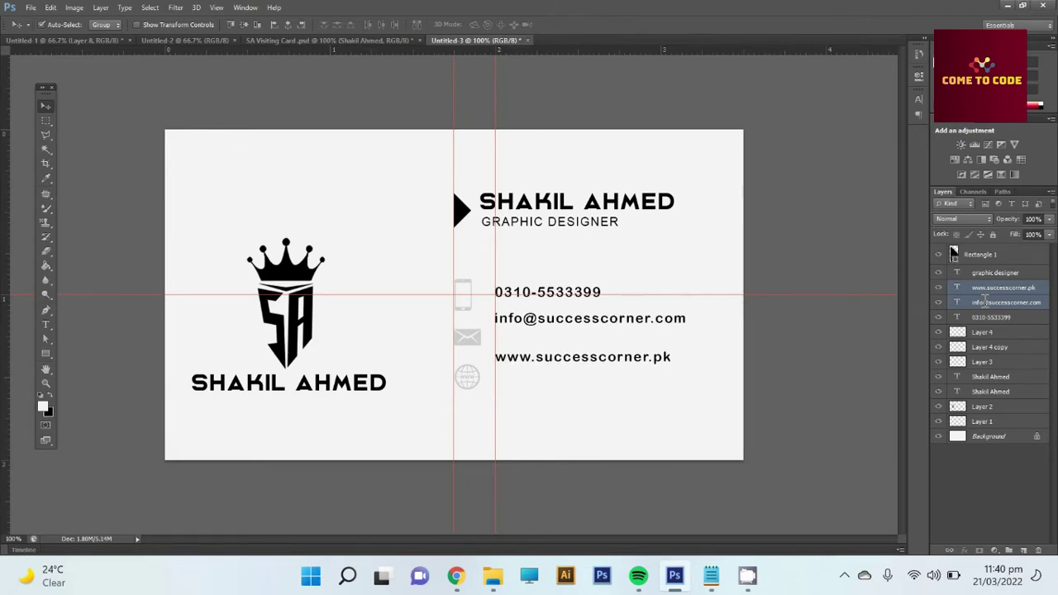
{"action": "key", "text": "Up"}
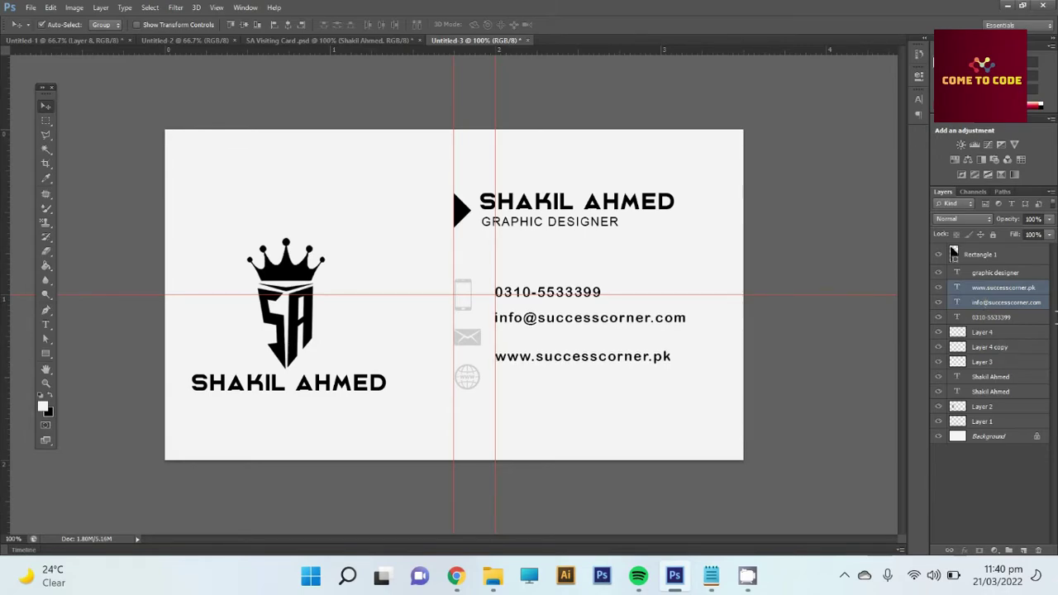
{"action": "key", "text": "Down"}
{"action": "key", "text": "Down"}
{"action": "key", "text": "Down"}
{"action": "key", "text": "Down"}
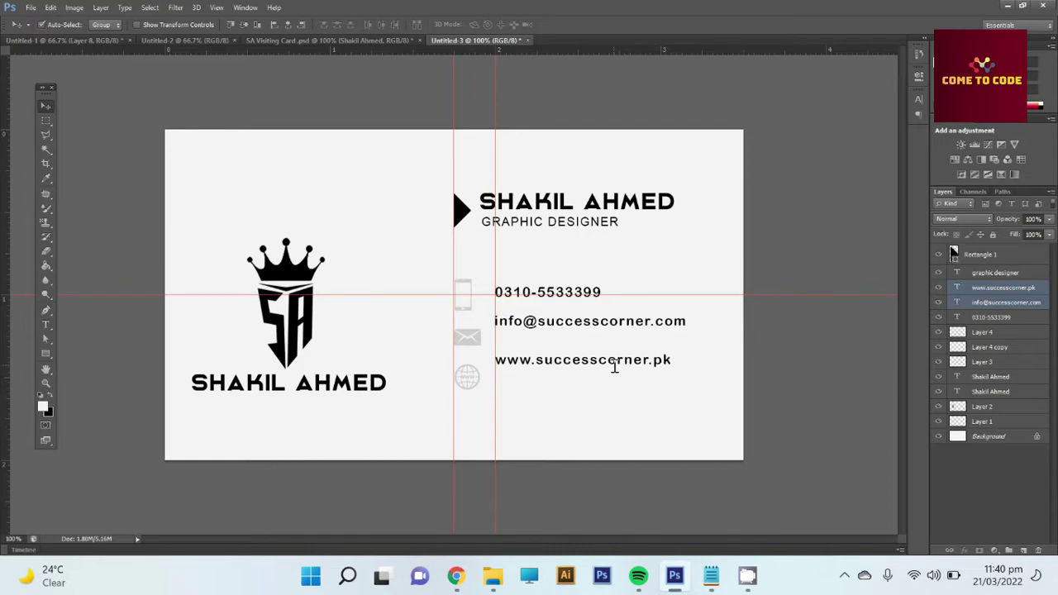
{"action": "key", "text": "Down"}
{"action": "key", "text": "Down"}
Fine-tune the website line's vertical position so the three contact lines are evenly spaced
{"action": "left_click", "coordinate": [1029, 283]}
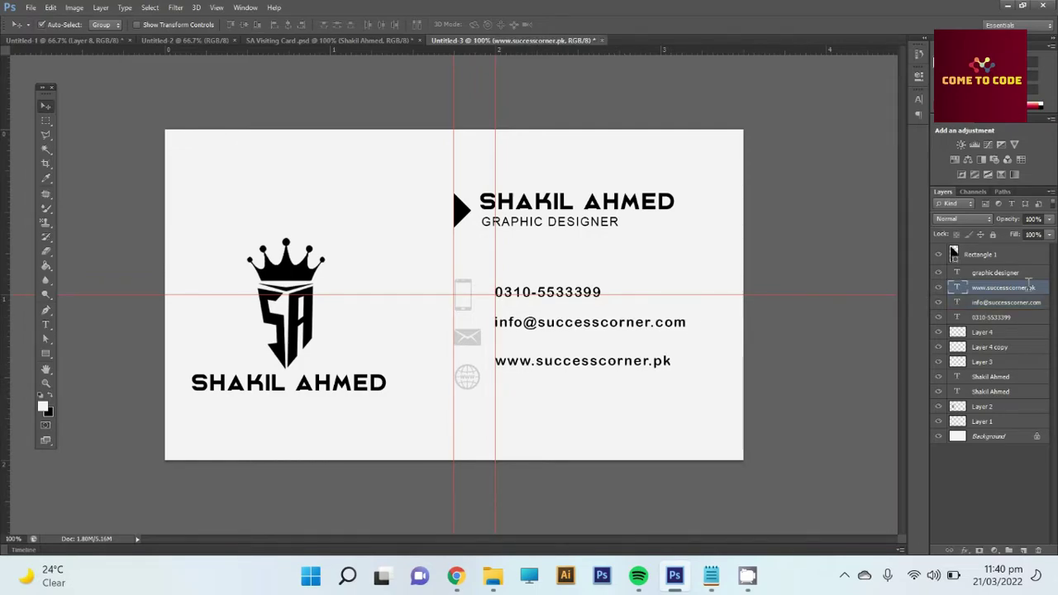
{"action": "key", "text": "Up"}
{"action": "key", "text": "Up"}
{"action": "key", "text": "Up"}
{"action": "key", "text": "Up"}
{"action": "key", "text": "Up"}
{"action": "key", "text": "Up"}
{"action": "key", "text": "Up"}
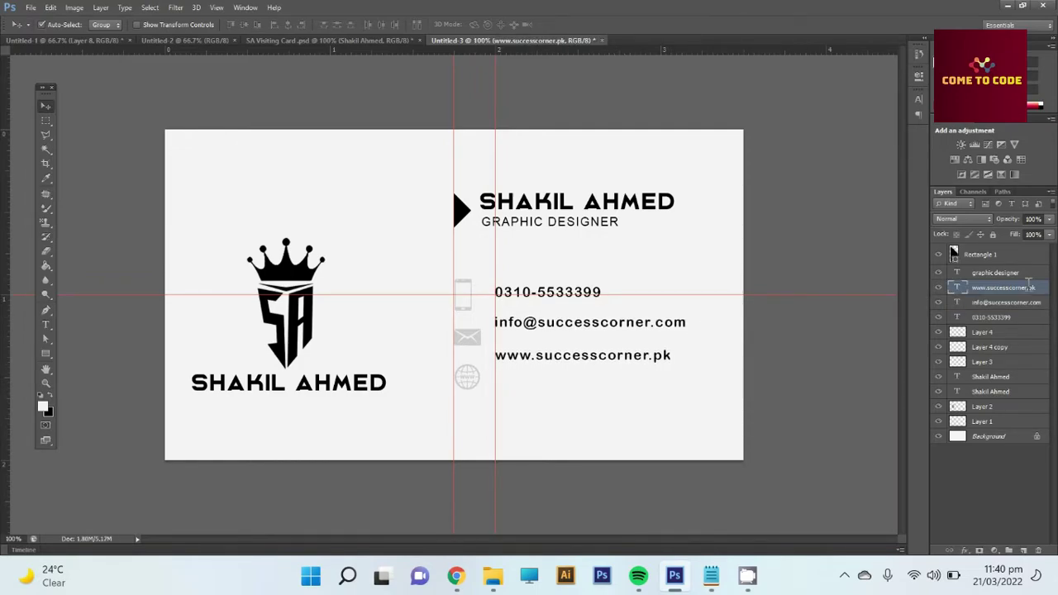
{"action": "key", "text": "Up"}
{"action": "key", "text": "Up"}
{"action": "key", "text": "Up"}
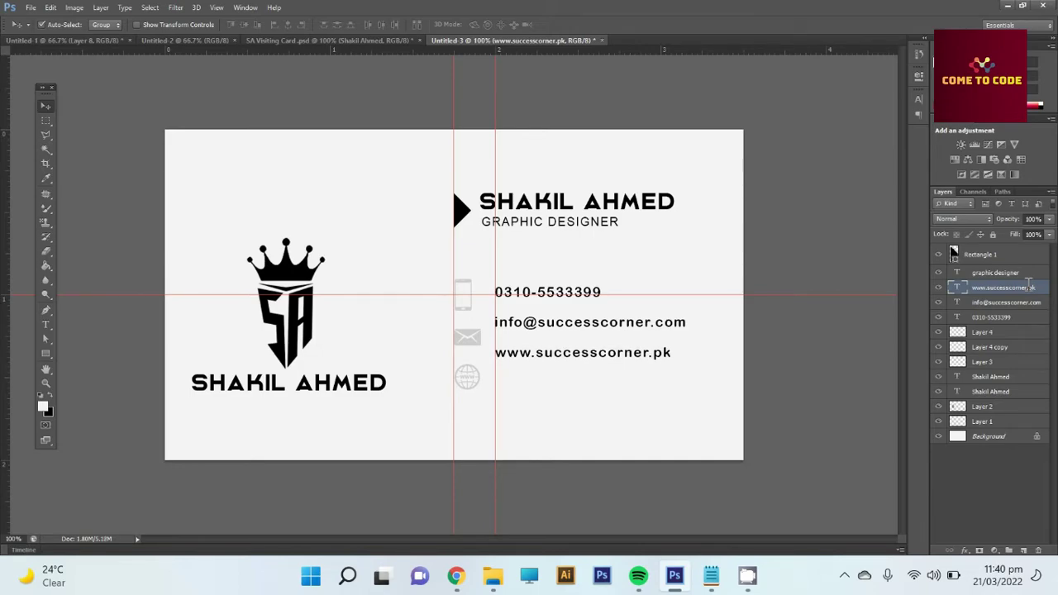
{"action": "key", "text": "Up"}
{"action": "key", "text": "Down"}
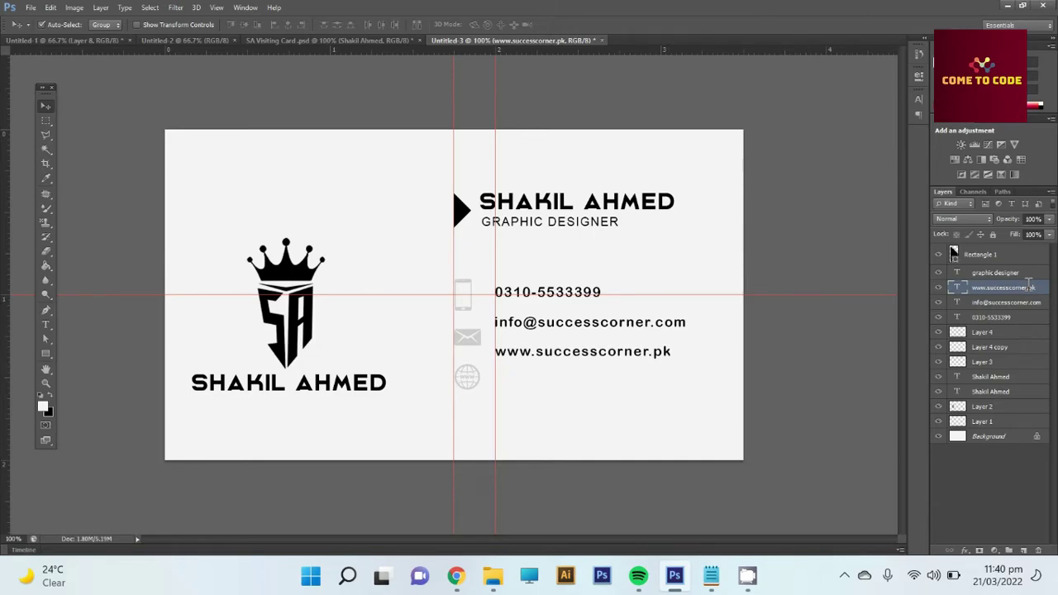
Scale the phone icon on Layer 3 down to about 60% beside the phone number
{"action": "left_click", "coordinate": [466, 310]}
{"action": "key", "text": "z"}
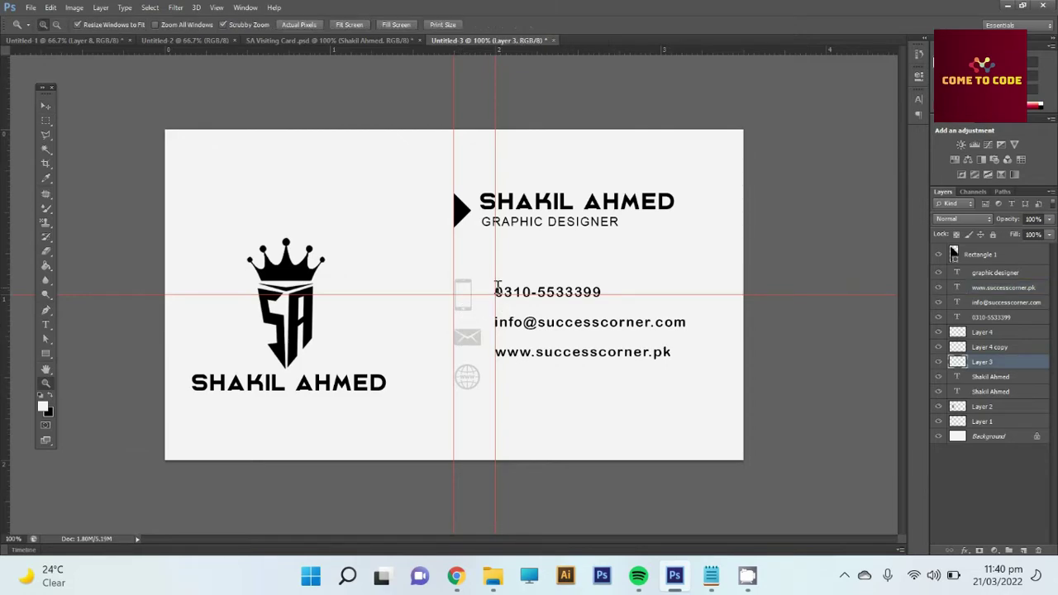
{"action": "left_click", "coordinate": [481, 295]}
{"action": "key", "text": "ctrl+t"}
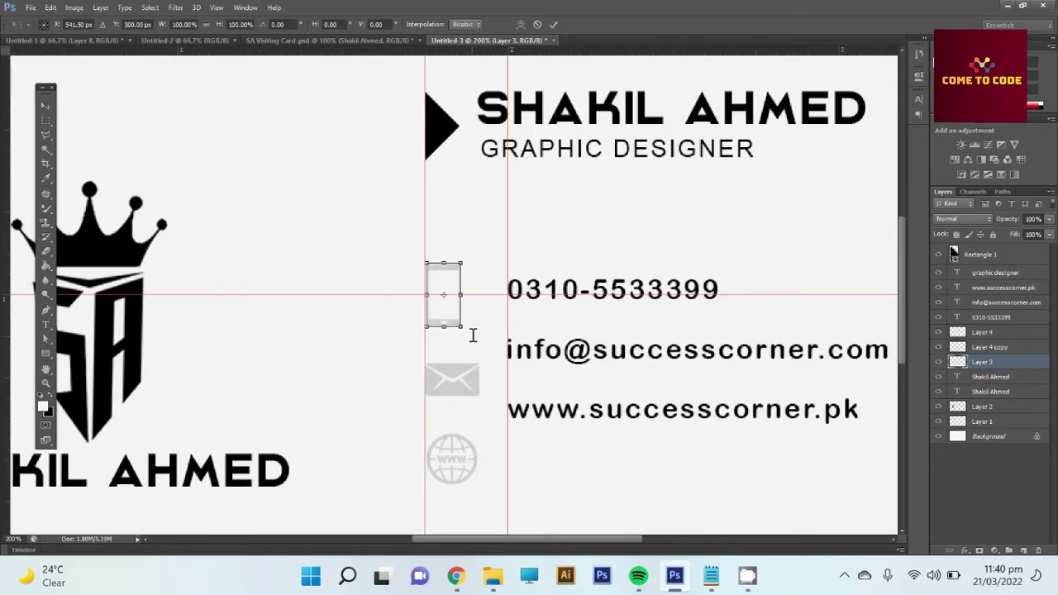
{"action": "left_click_drag", "start_coordinate": [461, 327], "coordinate": [455, 313]}
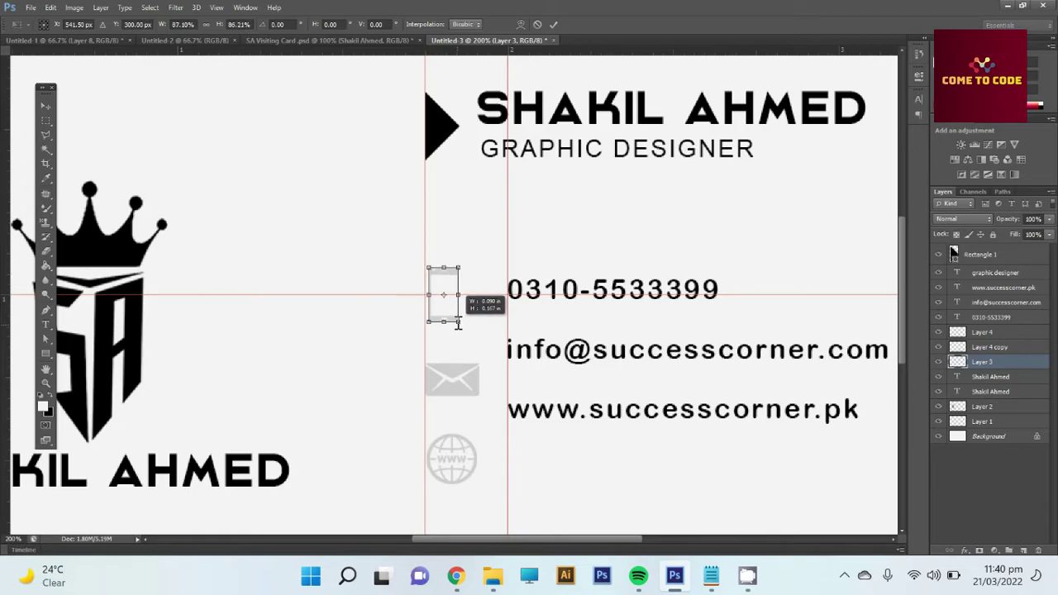
{"action": "key", "text": "Return"}
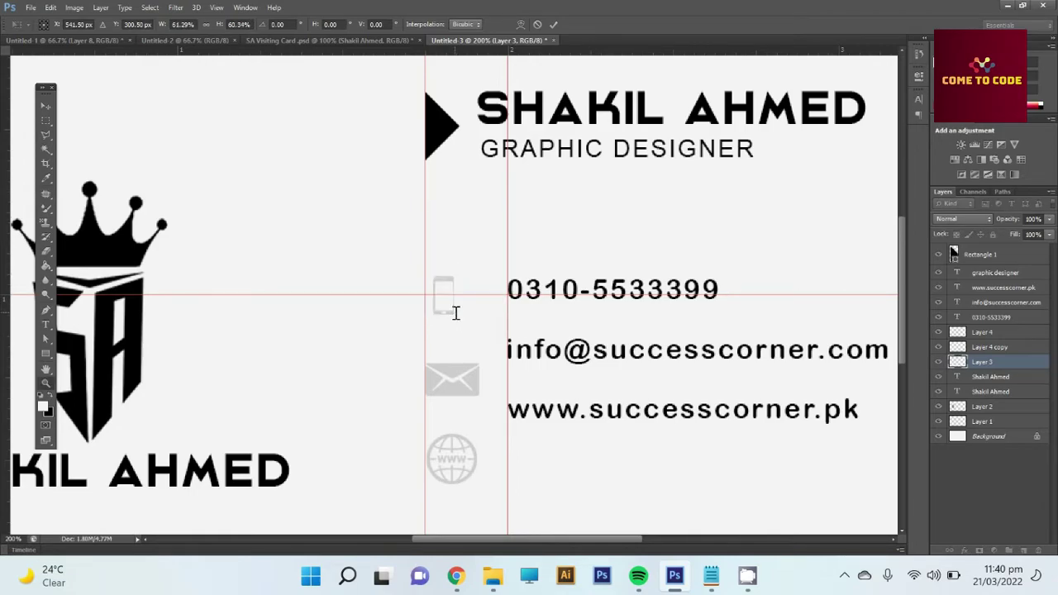
{"action": "key", "text": "ctrl+0"}
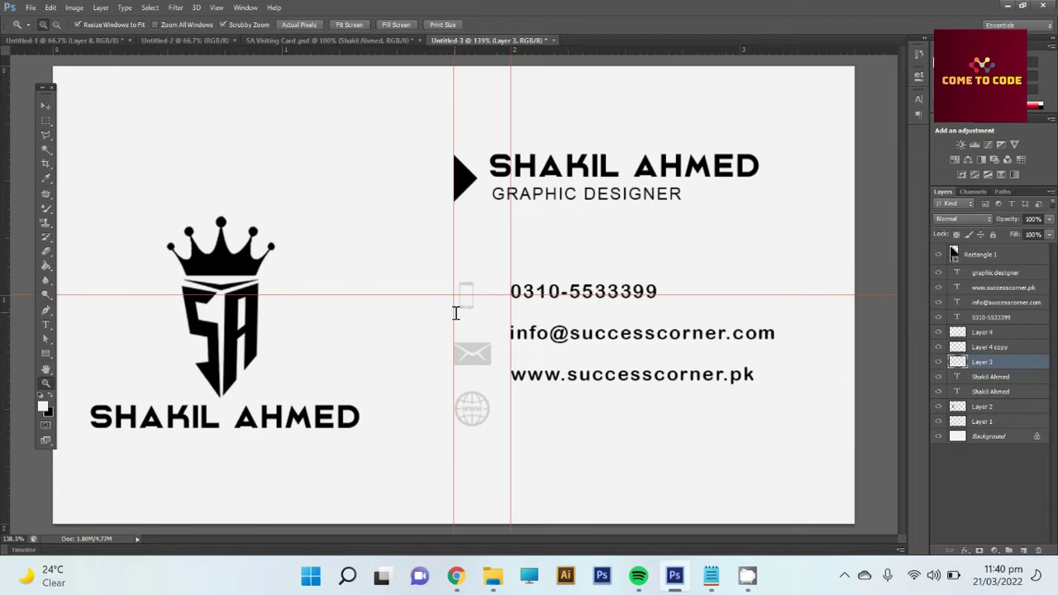
{"action": "key", "text": "ctrl+minus"}
{"action": "key", "text": "ctrl+minus"}
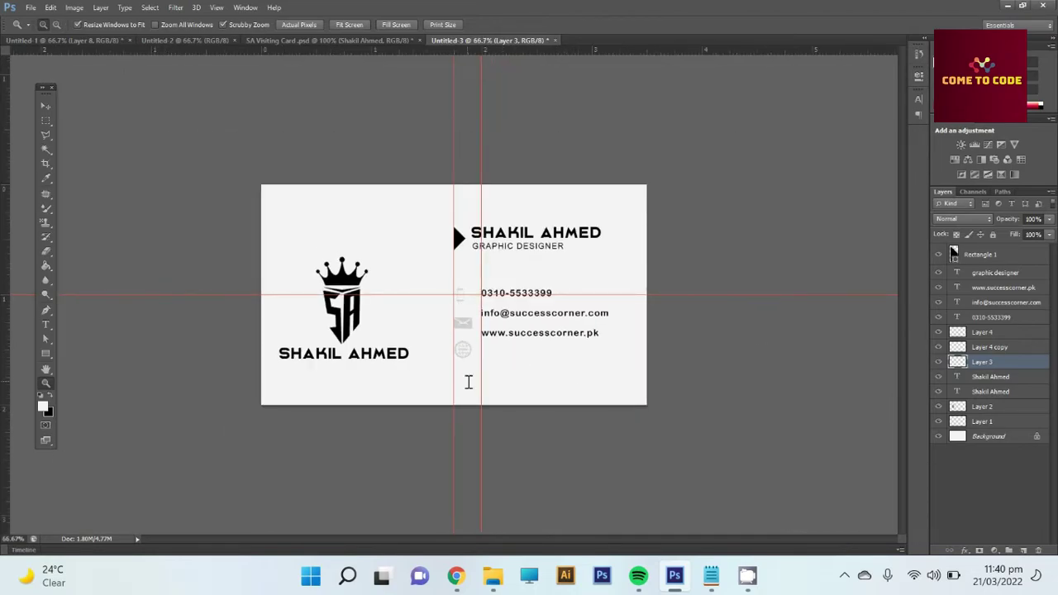
{"action": "left_click", "coordinate": [472, 324]}
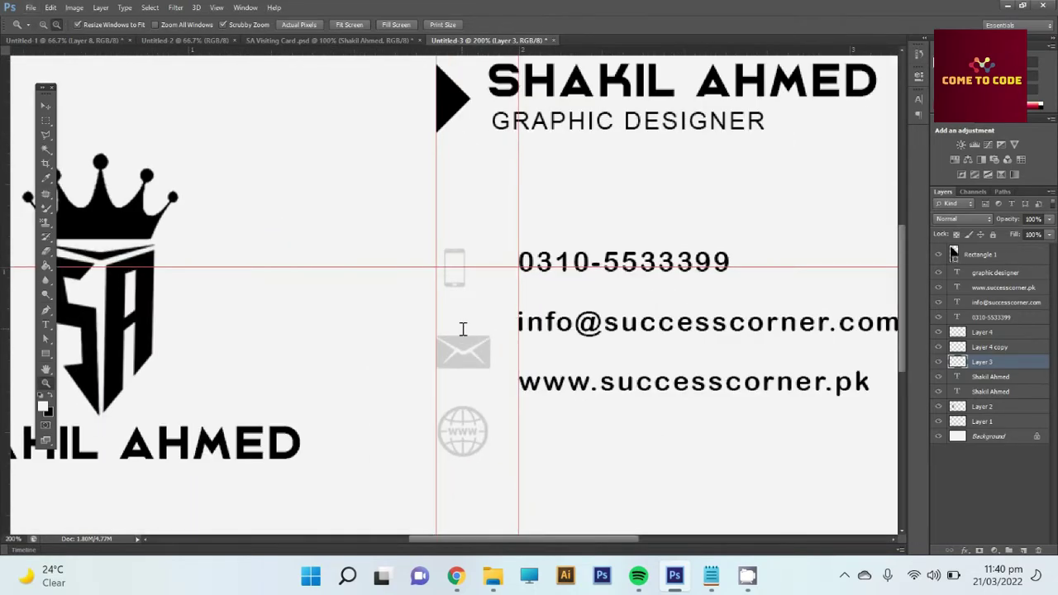
{"action": "left_click", "coordinate": [463, 329], "text": "alt"}
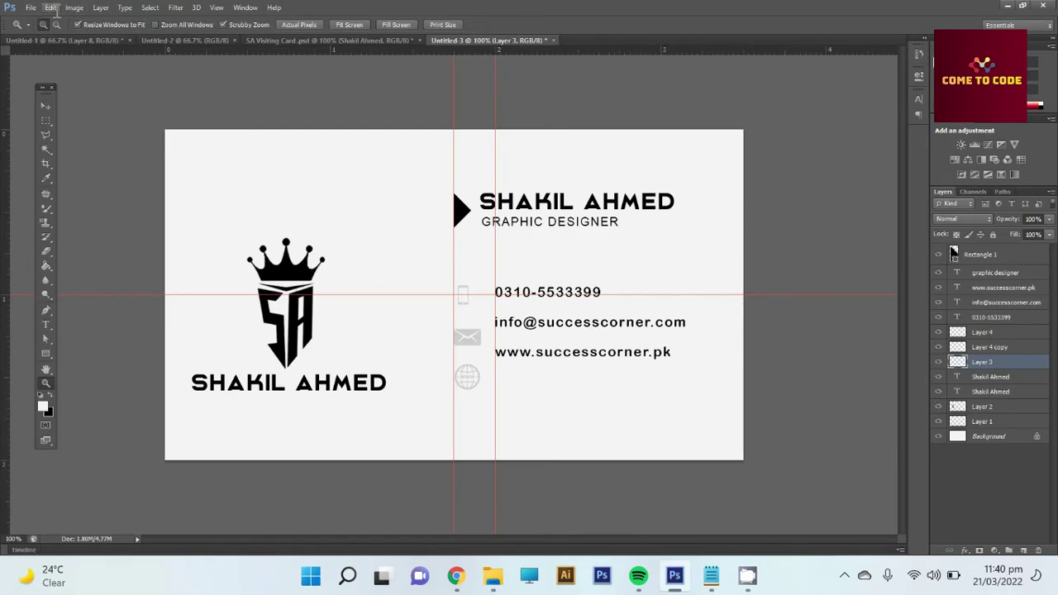
Turn the phone icon black with Hue/Saturation Lightness -100
{"action": "left_click", "coordinate": [72, 8]}
{"action": "mouse_move", "coordinate": [105, 47]}
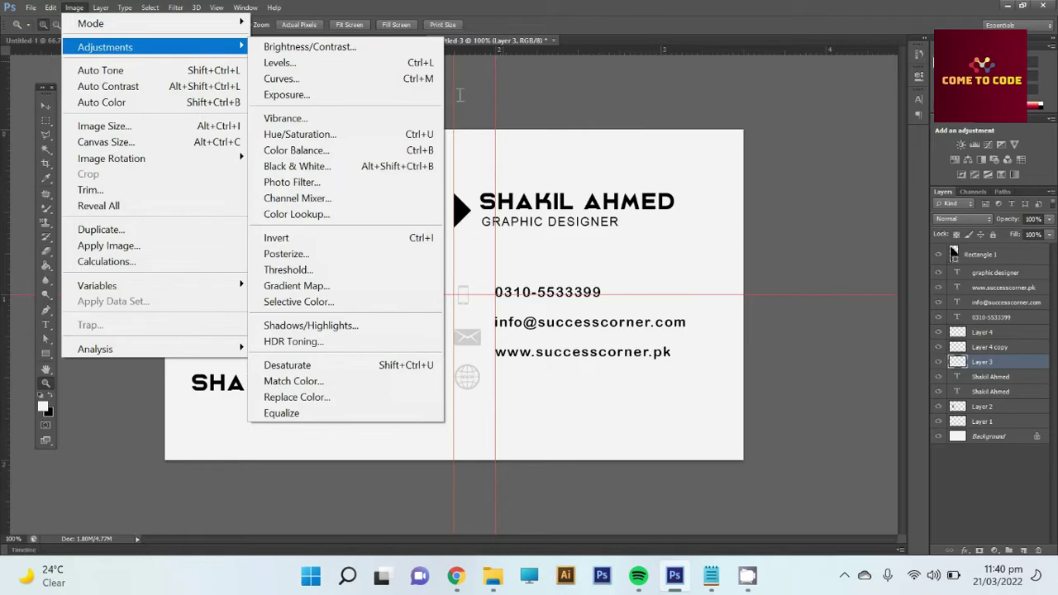
{"action": "left_click", "coordinate": [315, 138]}
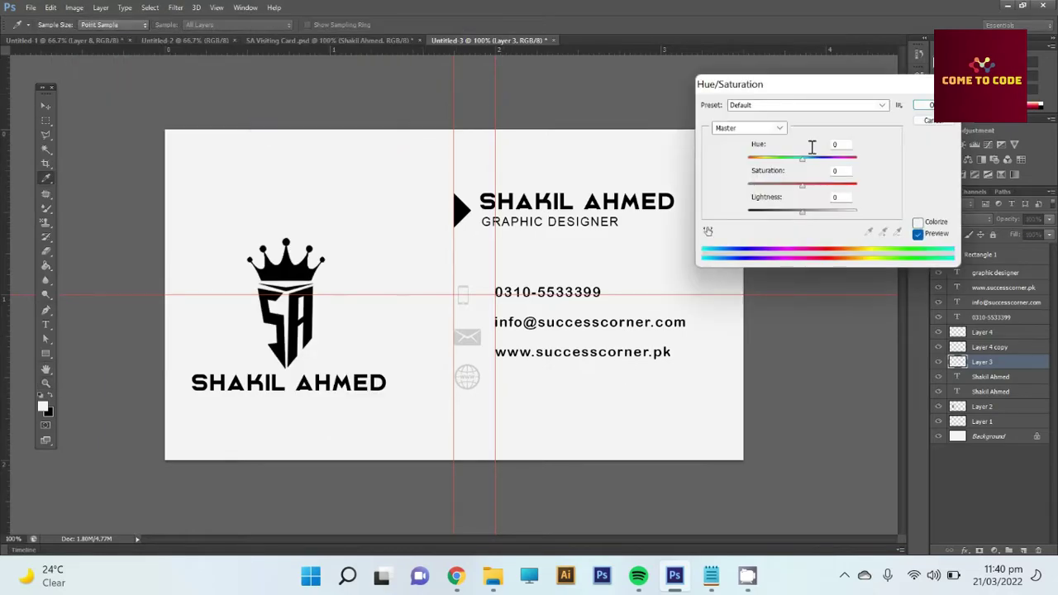
{"action": "left_click_drag", "start_coordinate": [803, 211], "coordinate": [747, 211]}
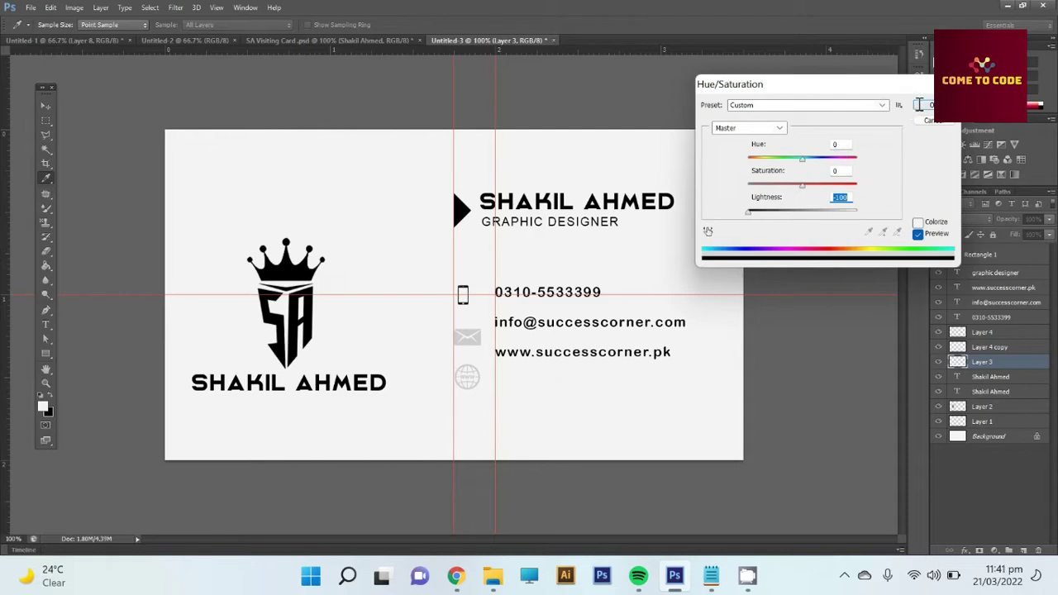
{"action": "left_click", "coordinate": [924, 105]}
Turn the envelope icon (Layer 4 copy) black with Lightness -100
{"action": "key", "text": "v"}
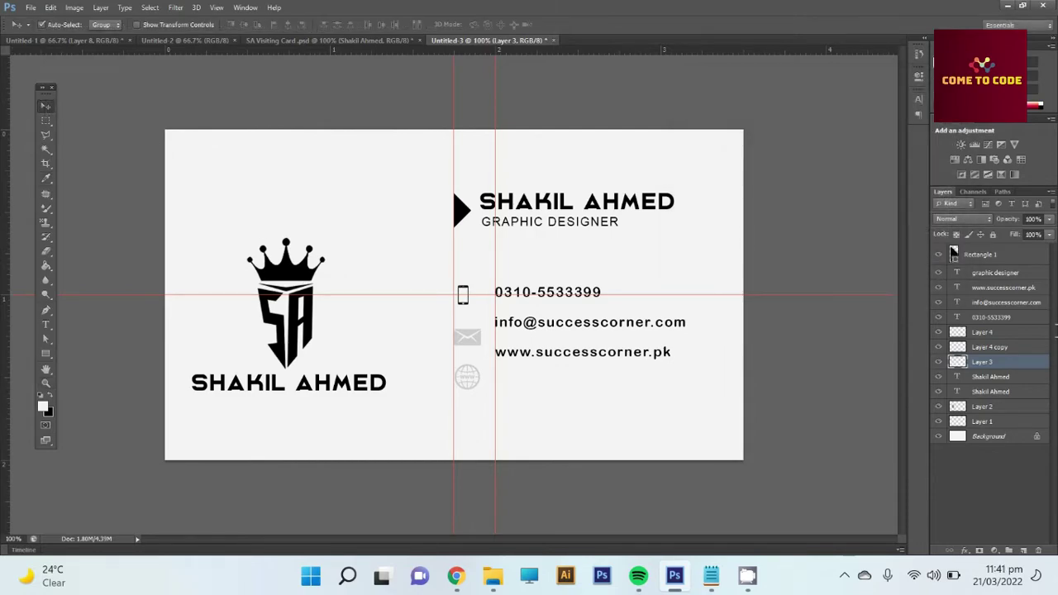
{"action": "left_click", "coordinate": [992, 347]}
{"action": "left_click", "coordinate": [73, 7]}
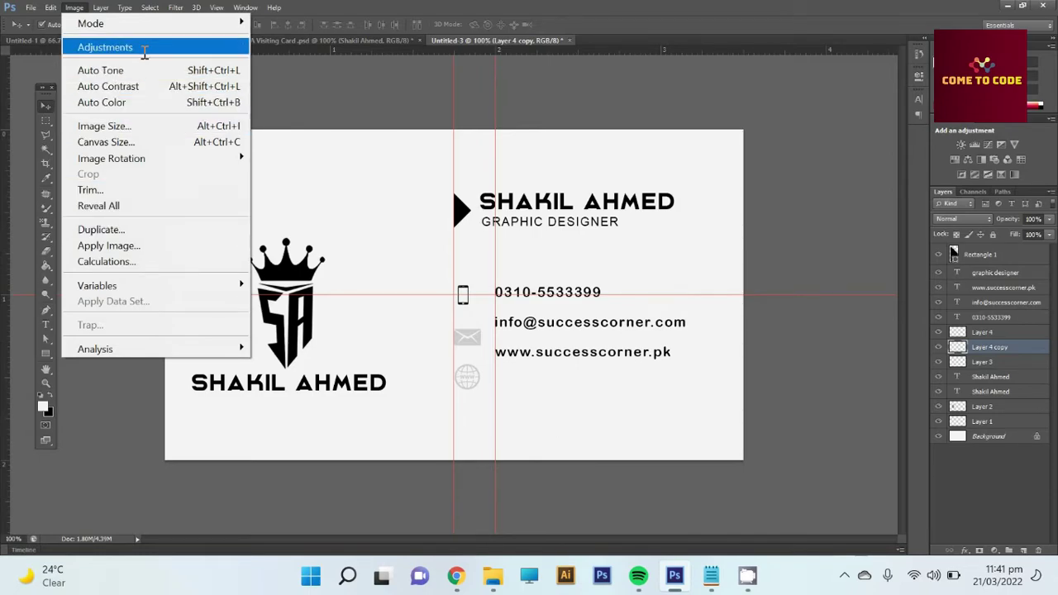
{"action": "mouse_move", "coordinate": [105, 47]}
{"action": "left_click", "coordinate": [335, 134]}
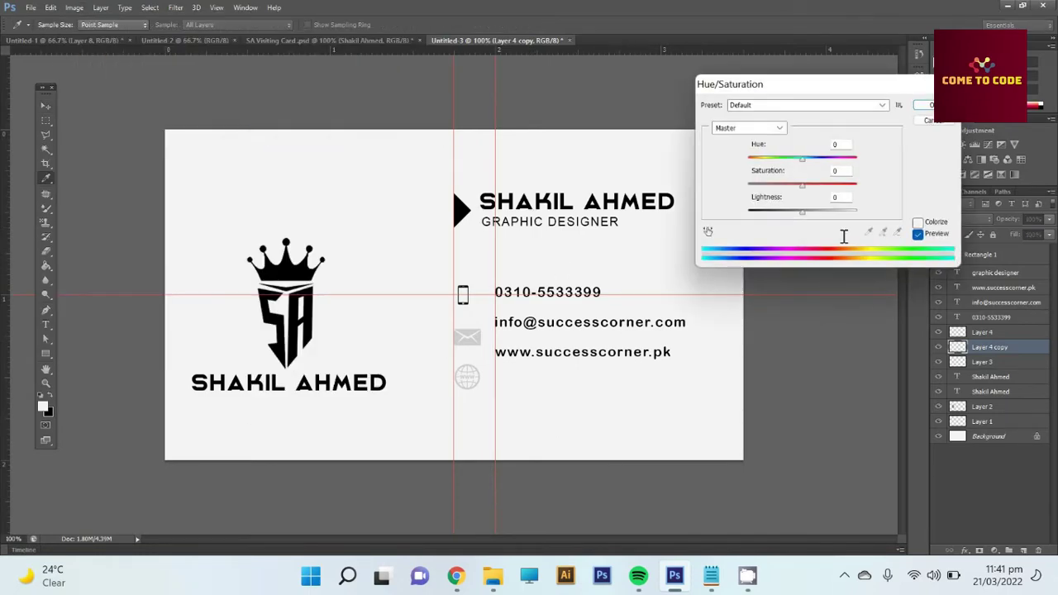
{"action": "left_click_drag", "start_coordinate": [803, 215], "coordinate": [746, 212]}
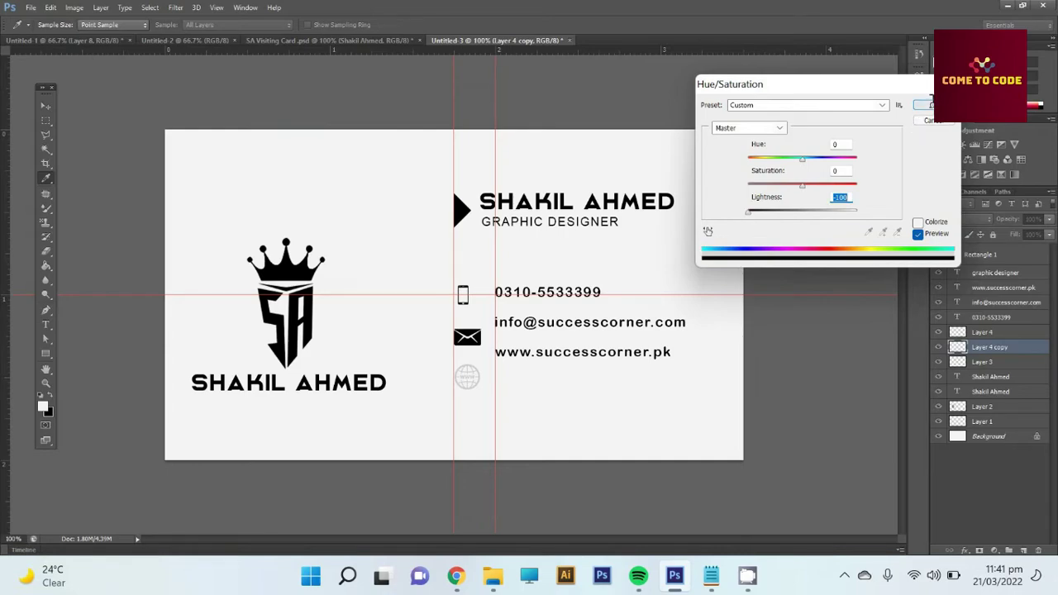
{"action": "left_click", "coordinate": [932, 105]}
Turn the globe icon (Layer 4) black with Lightness -100
{"action": "left_click", "coordinate": [984, 331]}
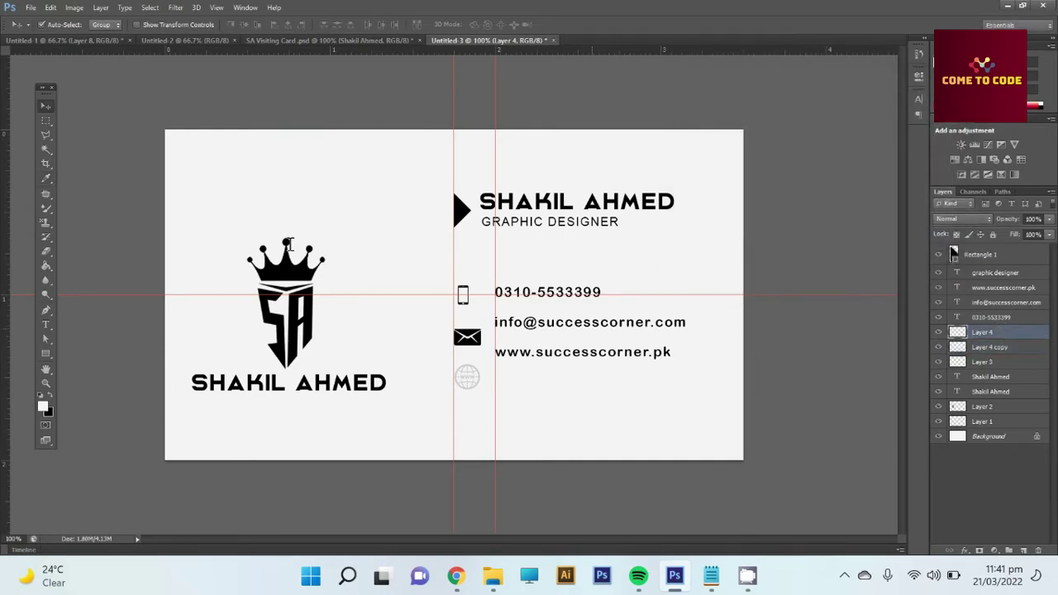
{"action": "left_click", "coordinate": [73, 8]}
{"action": "mouse_move", "coordinate": [105, 47]}
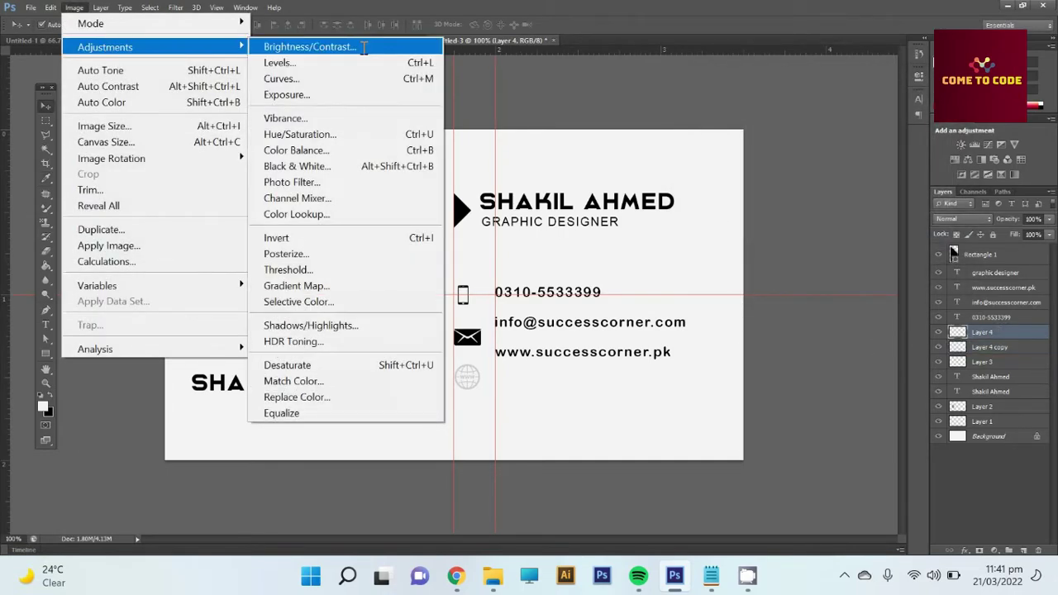
{"action": "left_click", "coordinate": [332, 136]}
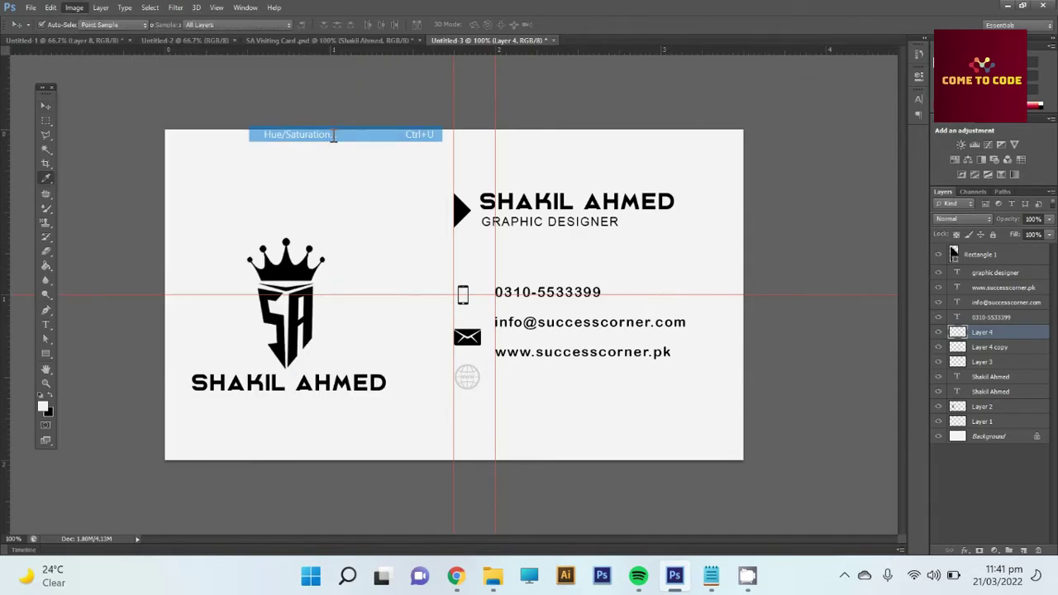
{"action": "left_click_drag", "start_coordinate": [802, 211], "coordinate": [748, 211]}
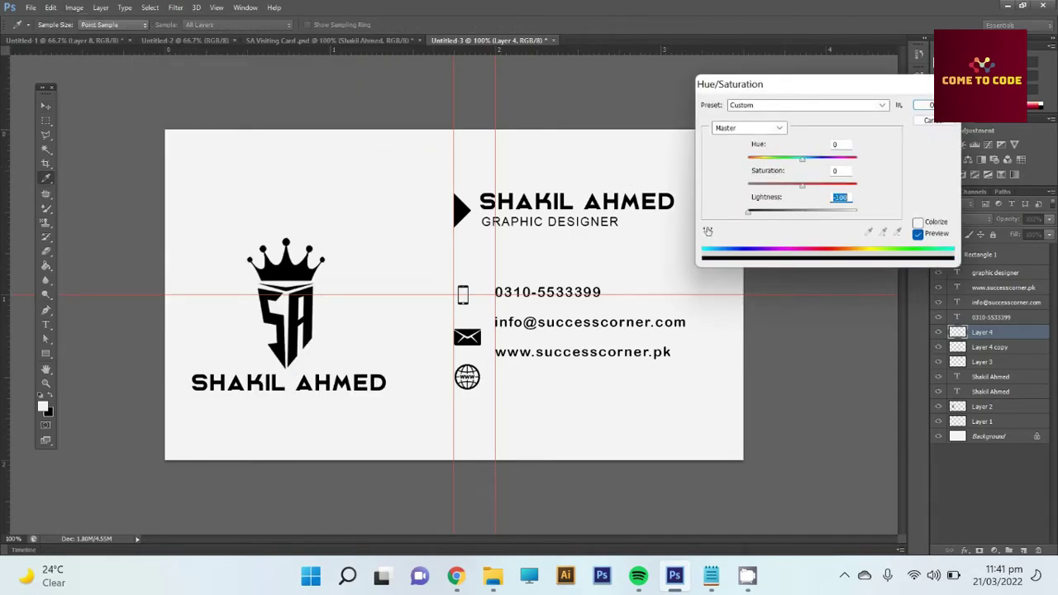
{"action": "left_click", "coordinate": [924, 105]}
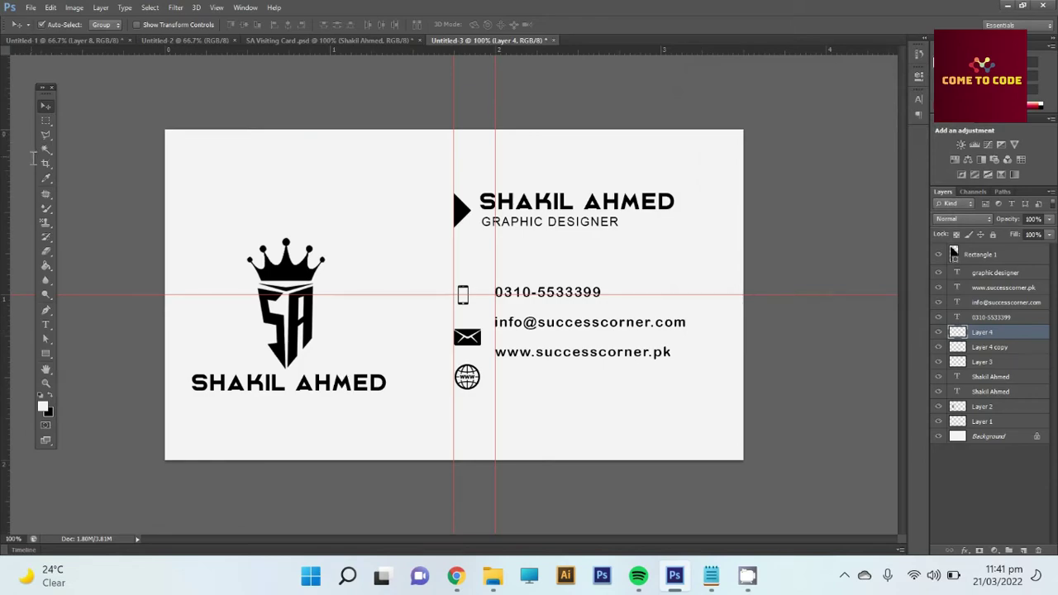
Tilt the phone icon about 20 degrees and nudge it up and right
{"action": "key", "text": "z"}
{"action": "left_click", "coordinate": [524, 369]}
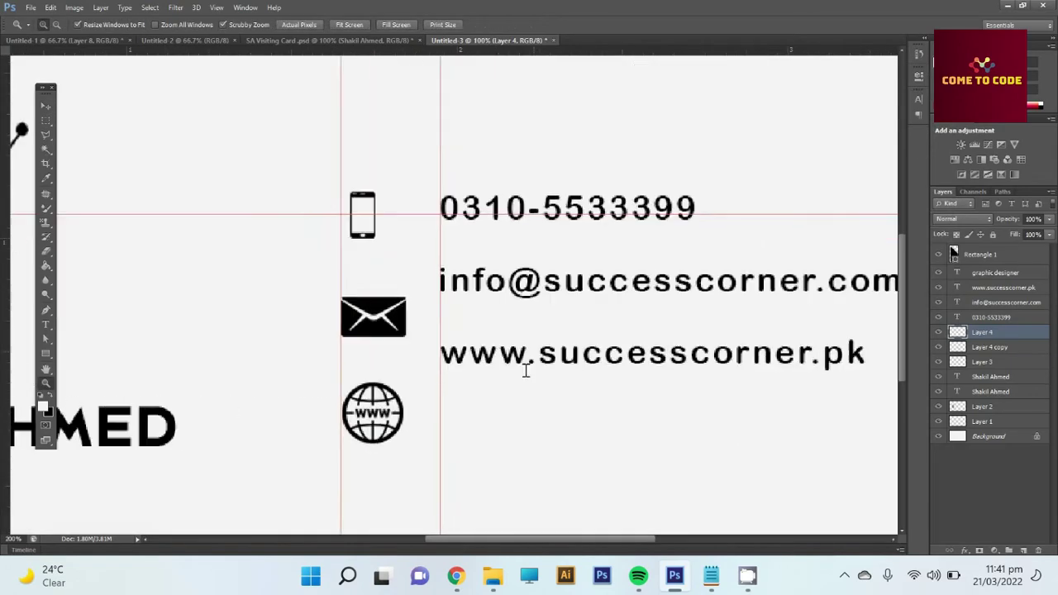
{"action": "key", "text": "v"}
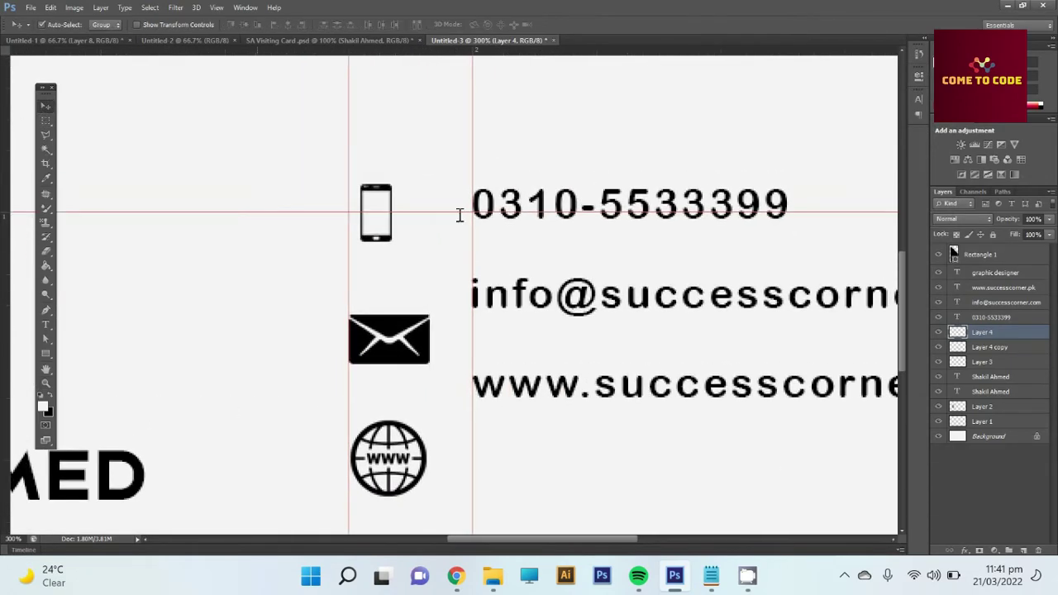
{"action": "left_click", "coordinate": [383, 239]}
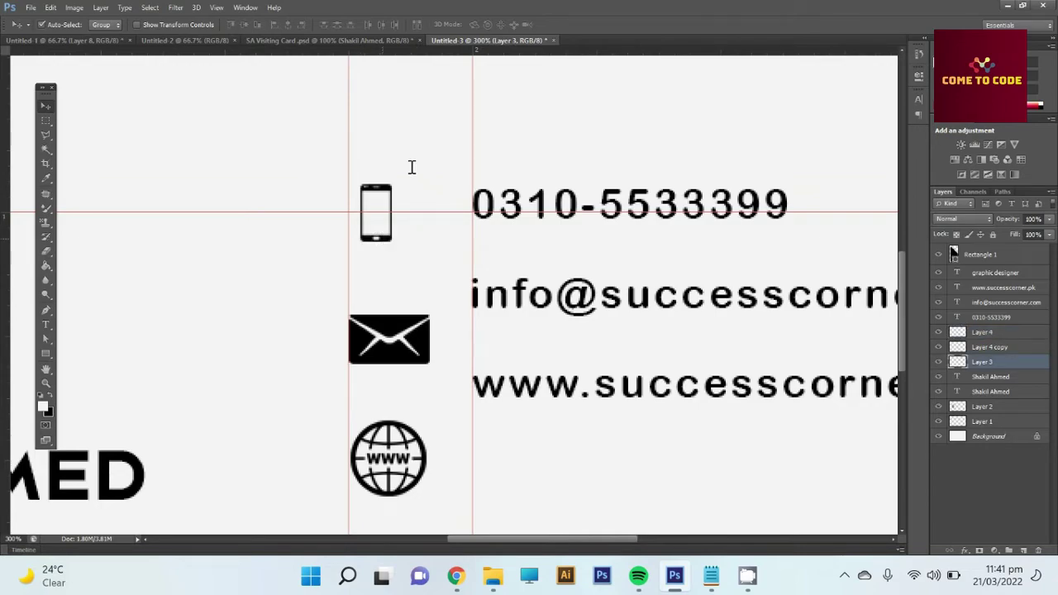
{"action": "key", "text": "ctrl+t"}
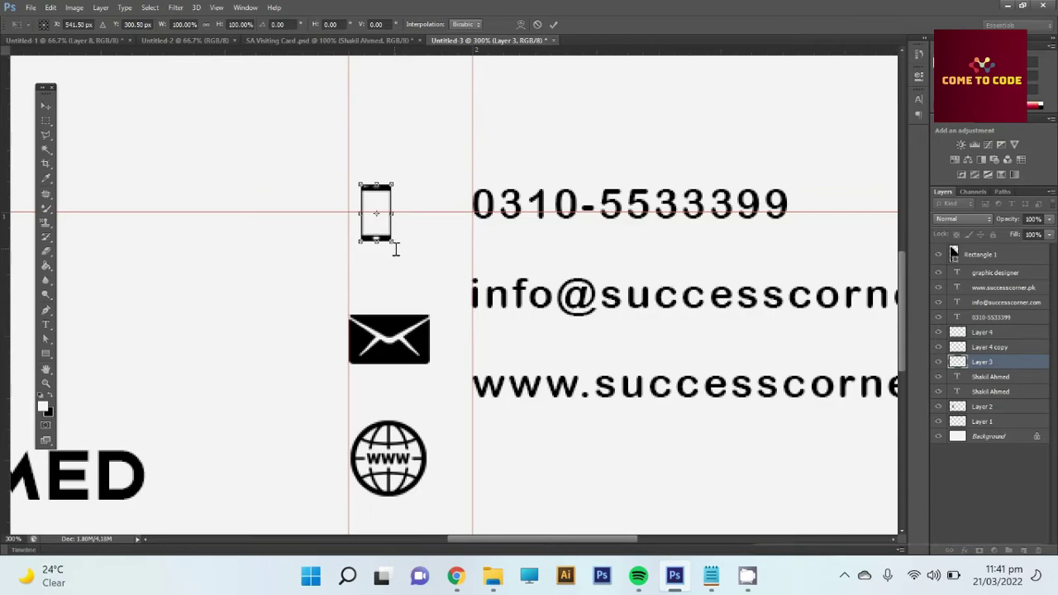
{"action": "left_click_drag", "start_coordinate": [395, 243], "coordinate": [405, 239]}
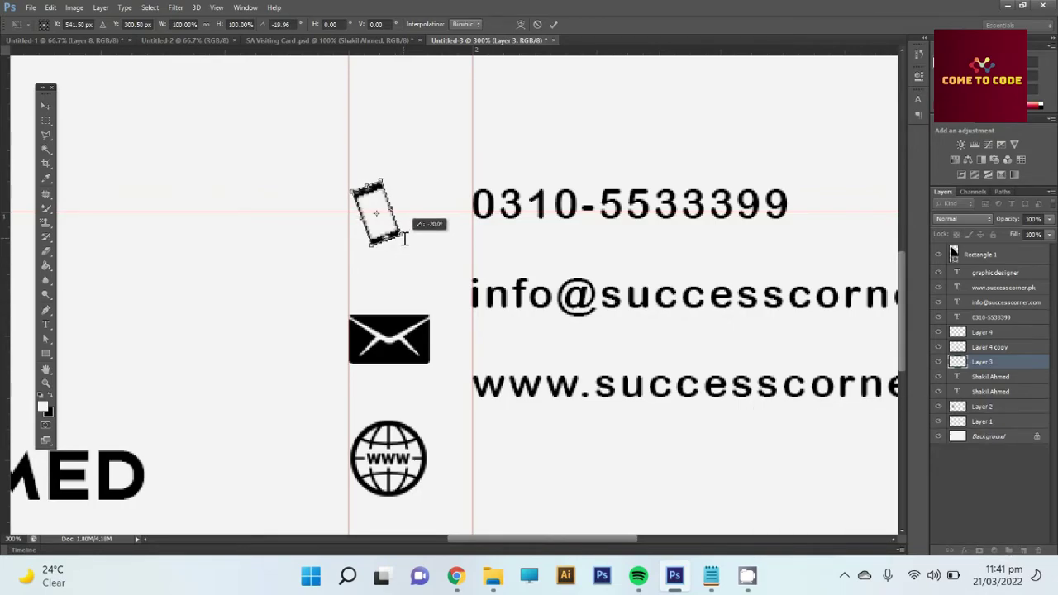
{"action": "key", "text": "Right"}
{"action": "key", "text": "Right"}
{"action": "key", "text": "Right"}
{"action": "key", "text": "Up"}
{"action": "key", "text": "Up"}
{"action": "key", "text": "Up"}
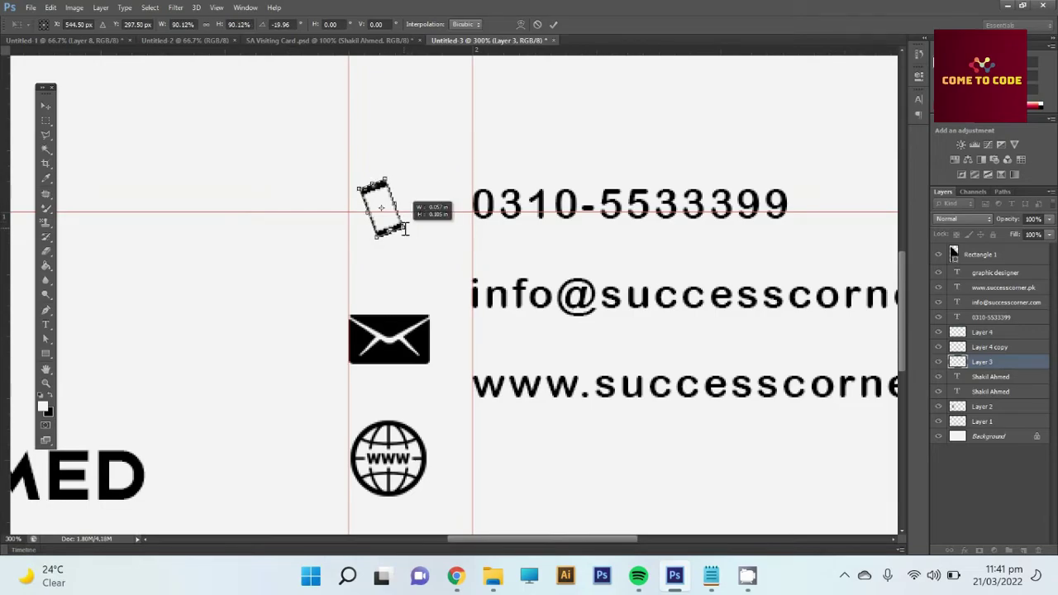
{"action": "key", "text": "Return"}
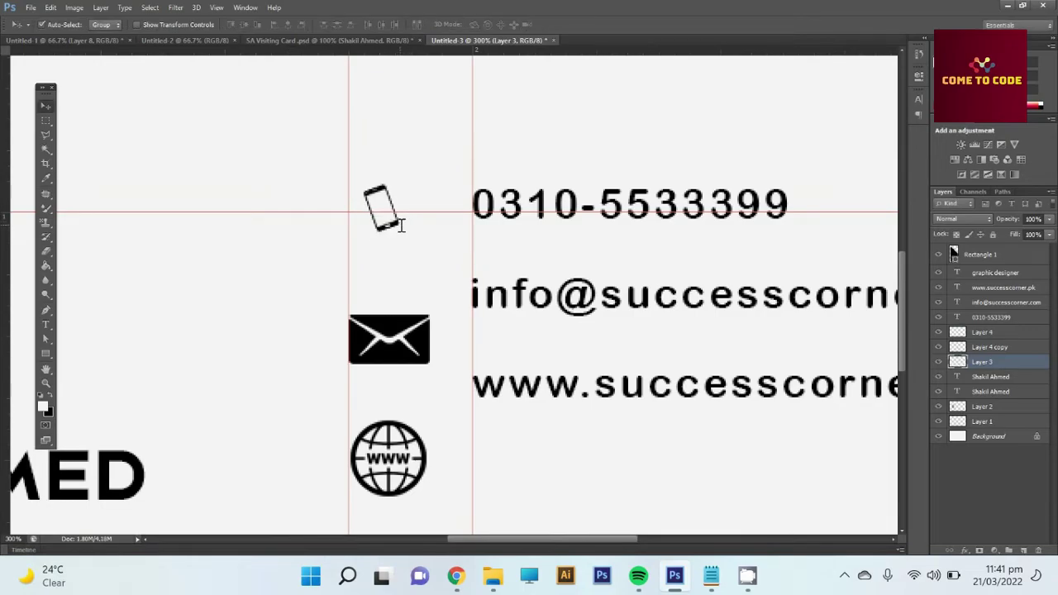
Resize the envelope icon and nudge it into line beside the e-mail text
{"action": "left_click_drag", "start_coordinate": [399, 357], "coordinate": [394, 321]}
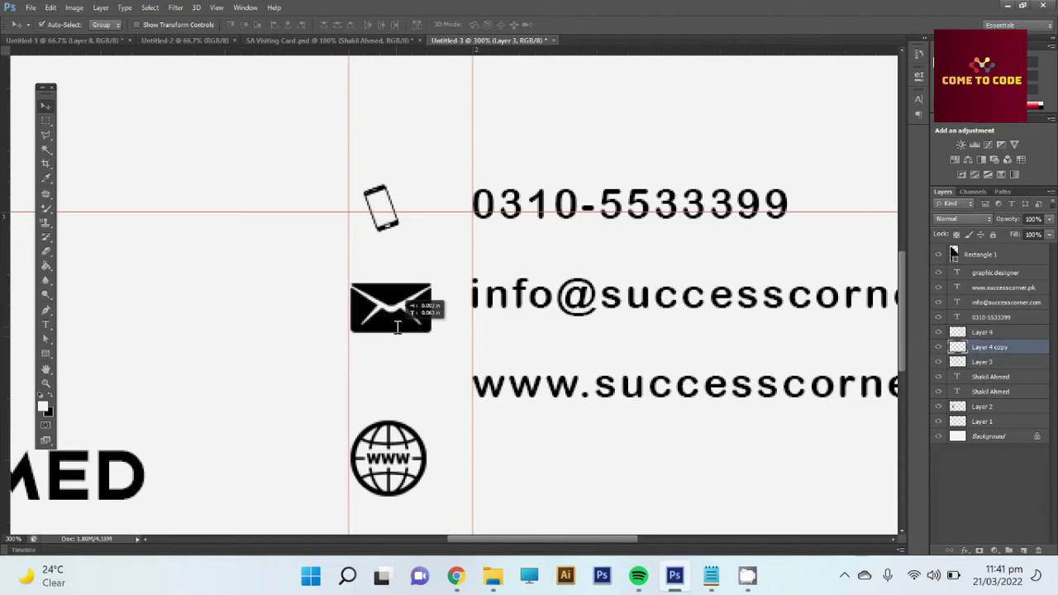
{"action": "key", "text": "Left"}
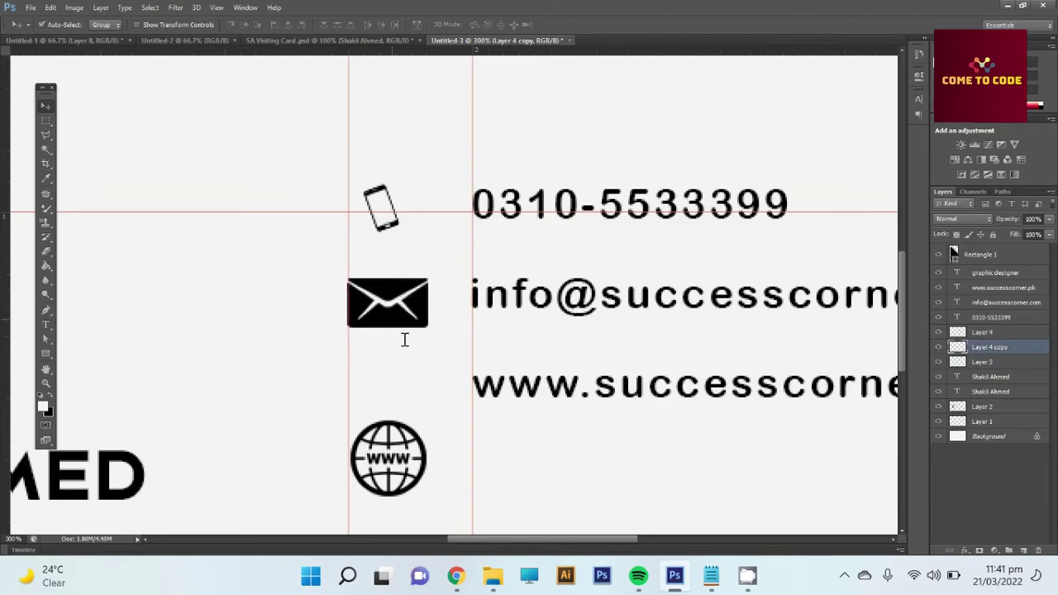
{"action": "key", "text": "ctrl+t"}
{"action": "left_click_drag", "start_coordinate": [429, 328], "coordinate": [419, 319]}
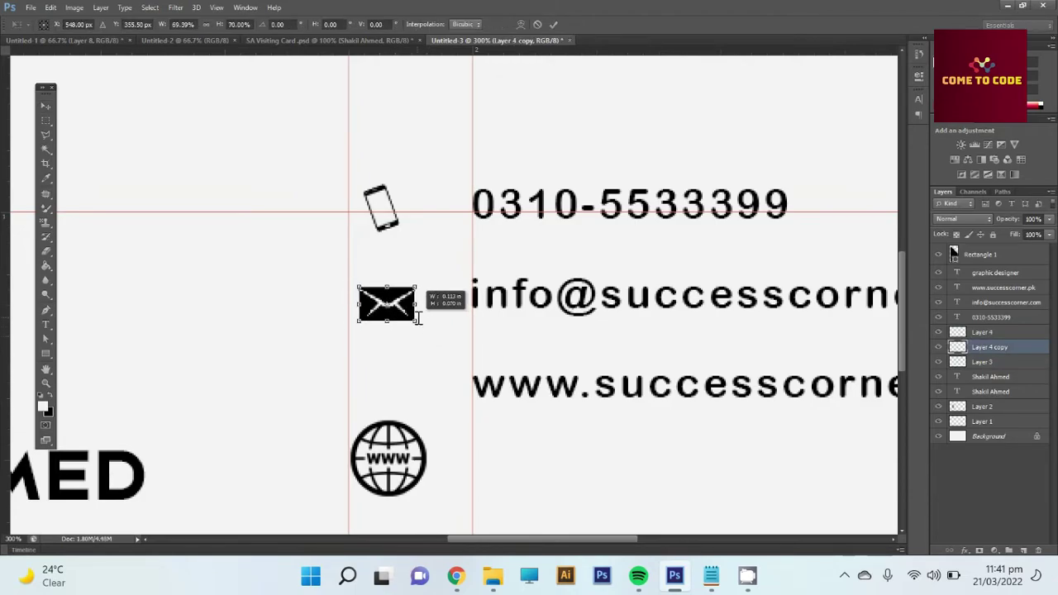
{"action": "key", "text": "Return"}
{"action": "key", "text": "Up"}
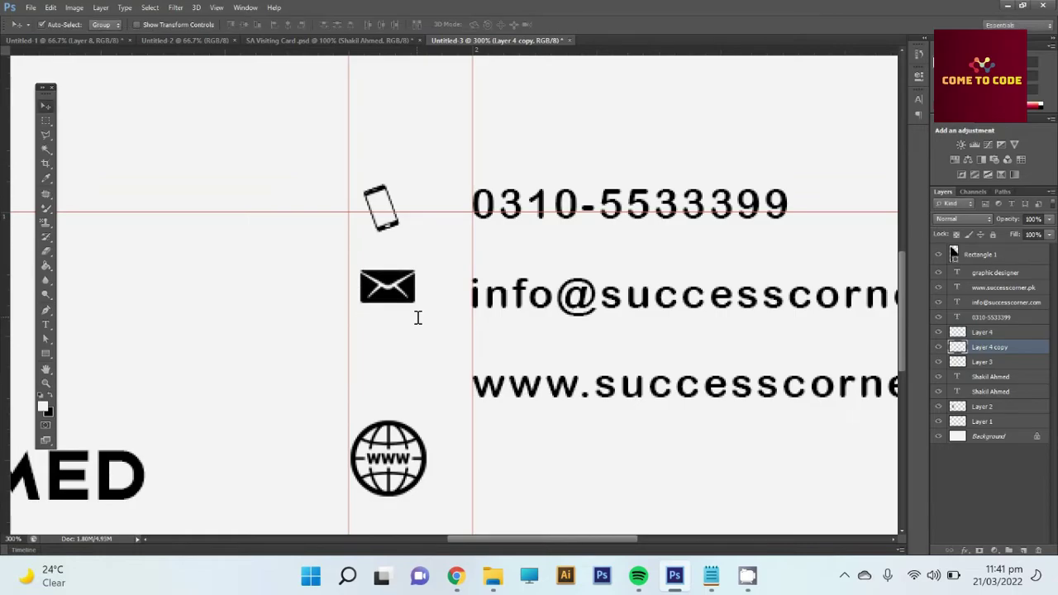
{"action": "key", "text": "Up"}
{"action": "key", "text": "Up"}
{"action": "key", "text": "Up"}
{"action": "key", "text": "Up"}
{"action": "key", "text": "Right"}
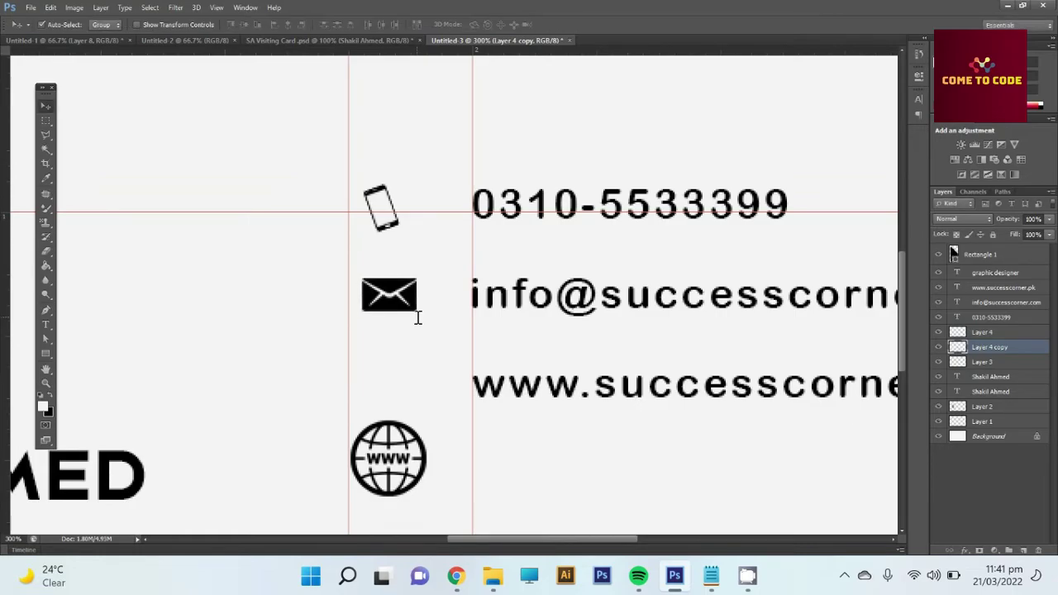
{"action": "key", "text": "Right"}
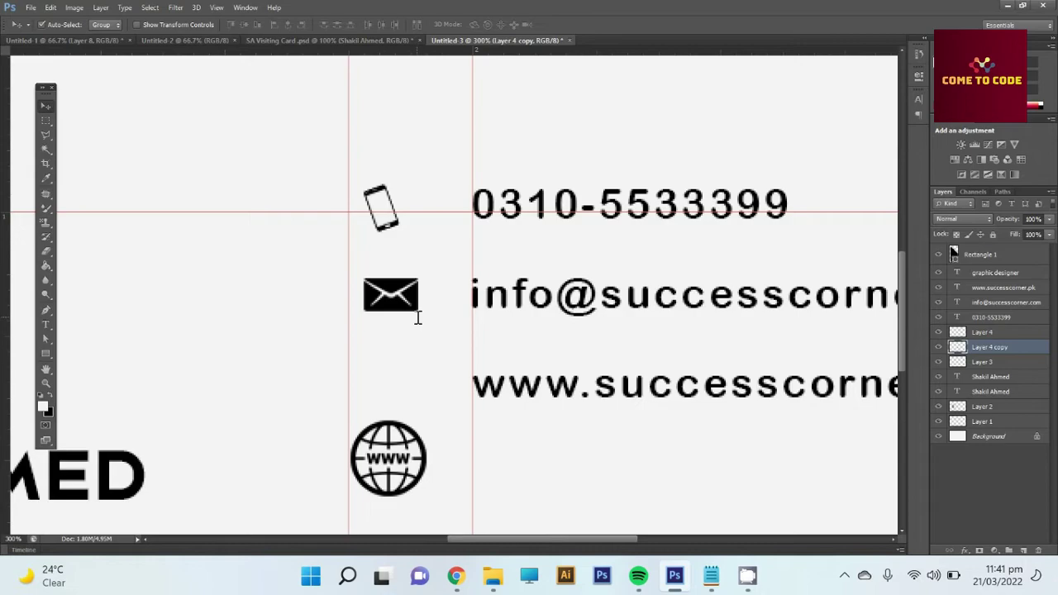
Shrink the globe icon to about 57% and align it level with the website line
{"action": "left_click", "coordinate": [388, 488]}
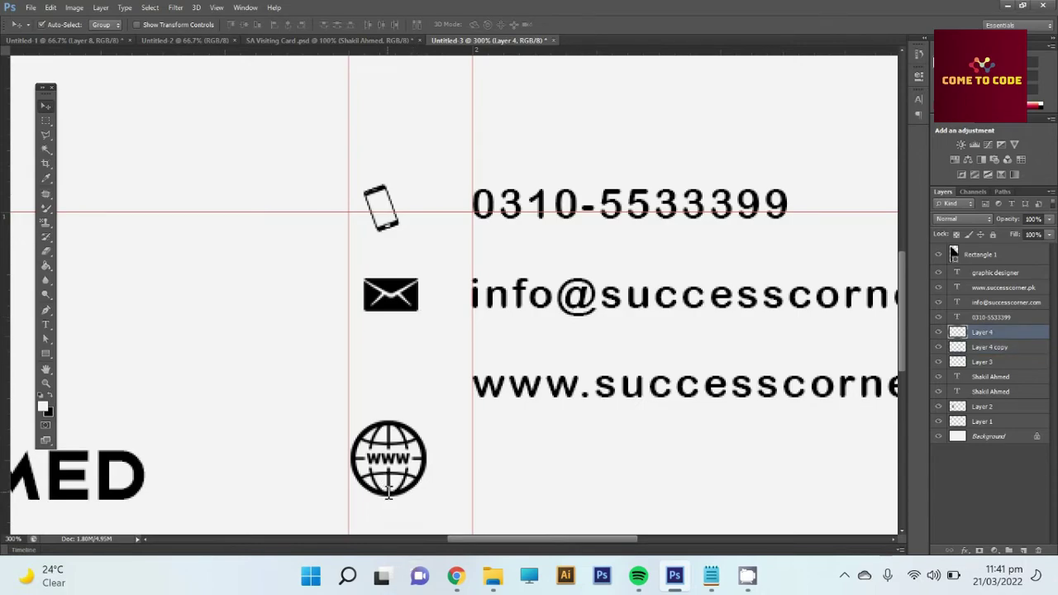
{"action": "key", "text": "ctrl+t"}
{"action": "left_click_drag", "start_coordinate": [428, 496], "coordinate": [416, 482]}
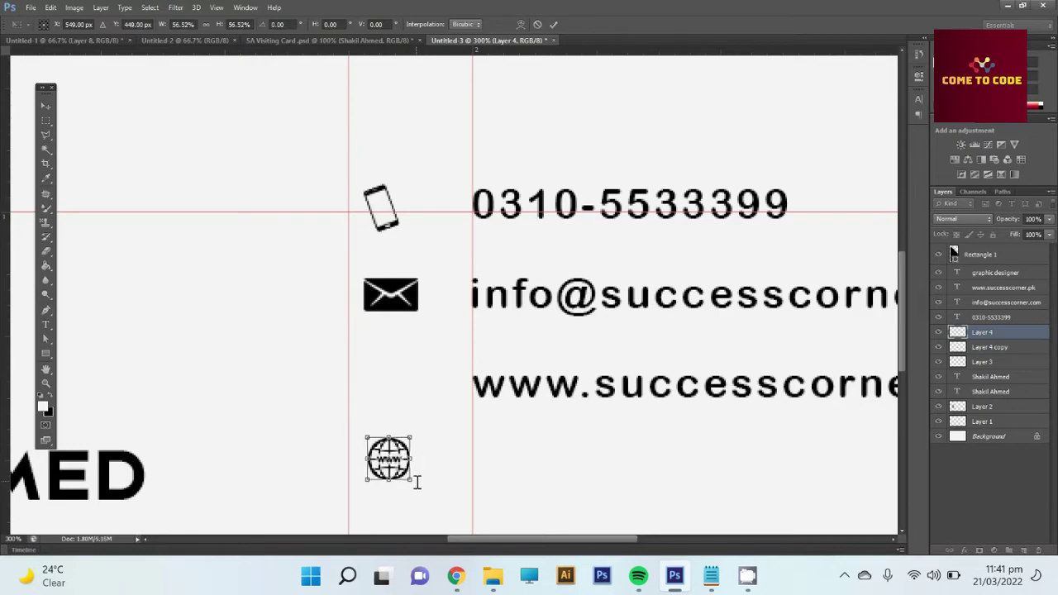
{"action": "key", "text": "shift+Up"}
{"action": "key", "text": "shift+Up"}
{"action": "key", "text": "shift+Up"}
{"action": "key", "text": "shift+Up"}
{"action": "key", "text": "Right"}
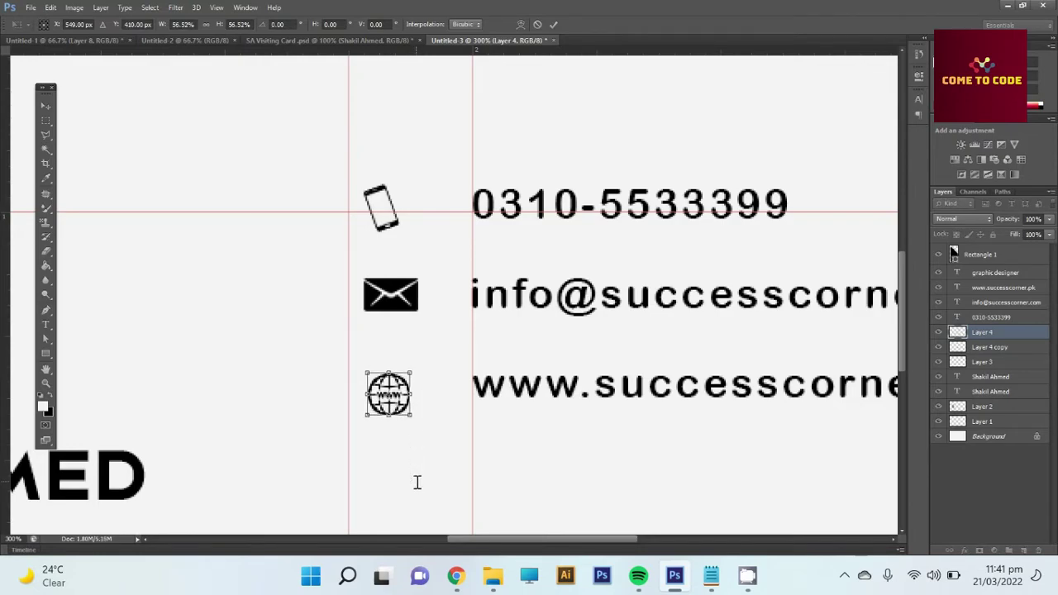
{"action": "key", "text": "Down"}
{"action": "key", "text": "Up"}
{"action": "key", "text": "Up"}
{"action": "key", "text": "Up"}
{"action": "key", "text": "Up"}
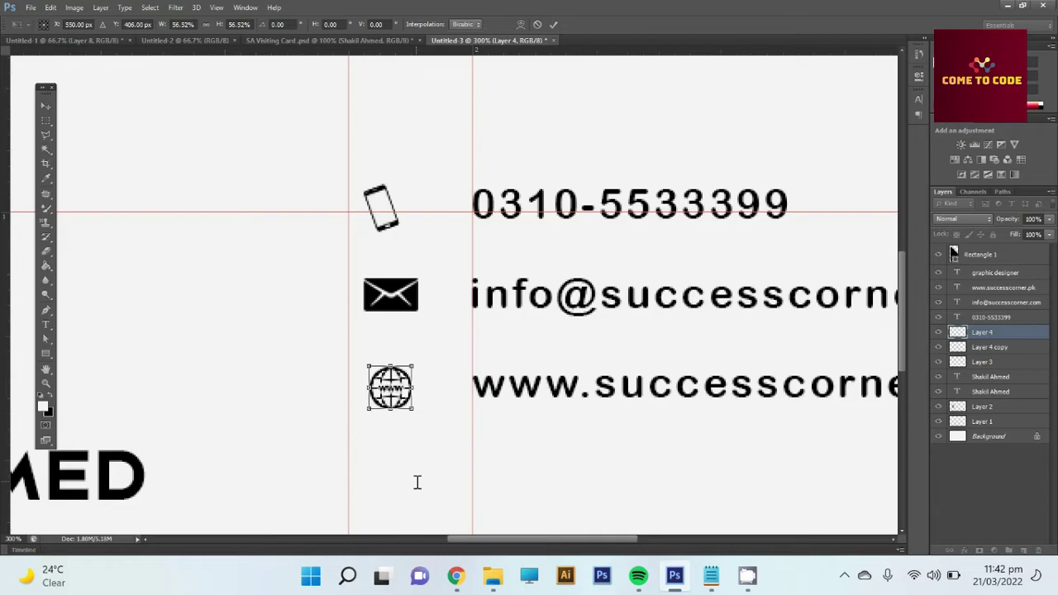
Commit the globe transform, zoom out to the full card, and dismiss the accidental Print dialog
{"action": "key", "text": "Return"}
{"action": "key", "text": "ctrl+0"}
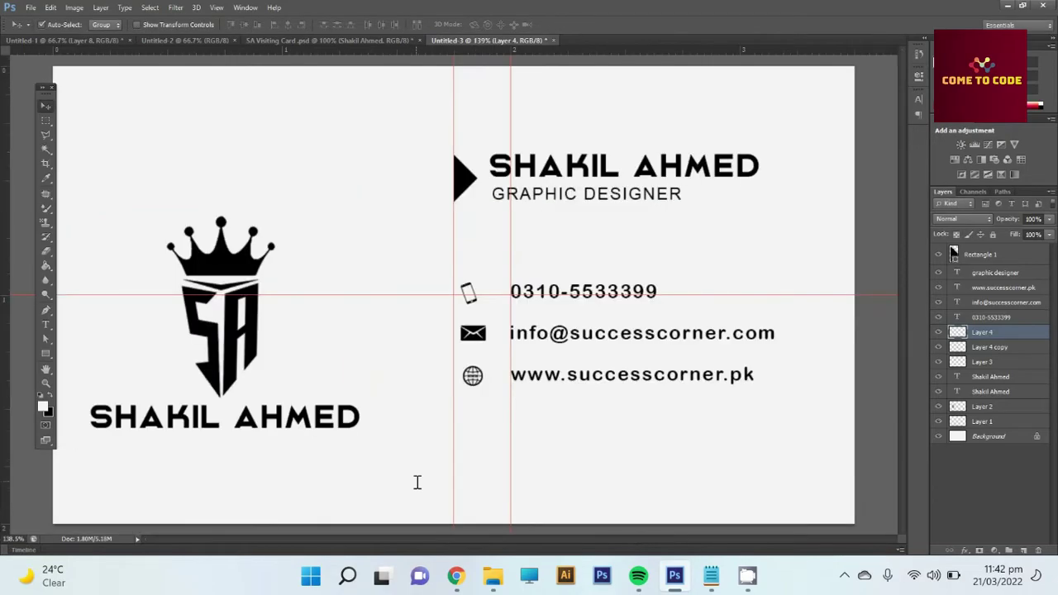
{"action": "key", "text": "z"}
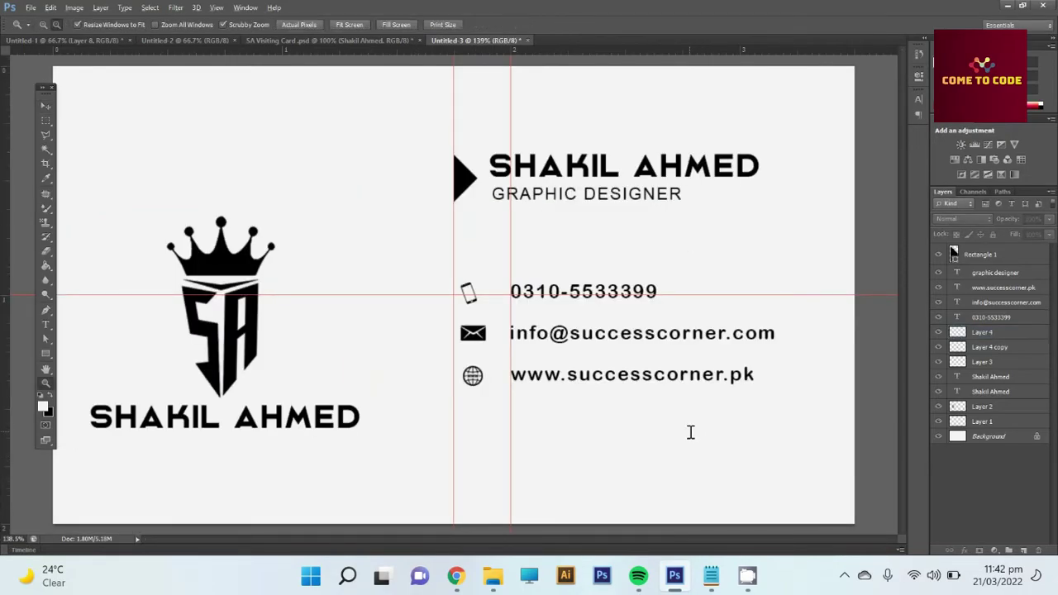
{"action": "key", "text": "ctrl+minus"}
{"action": "key", "text": "ctrl+minus"}
{"action": "key", "text": "v"}
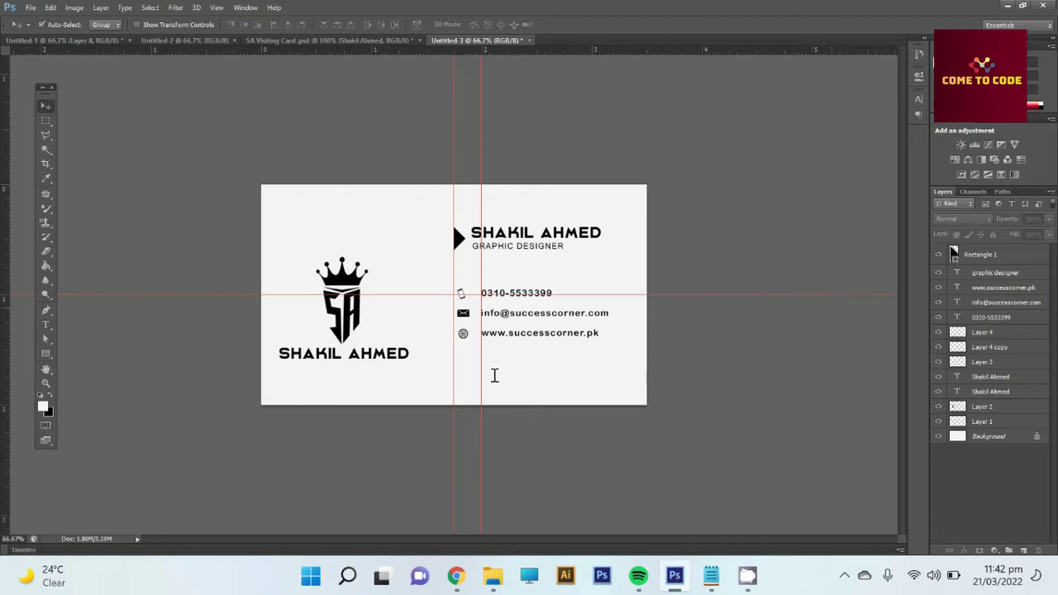
{"action": "key", "text": "ctrl+p"}
{"action": "left_click", "coordinate": [791, 73]}
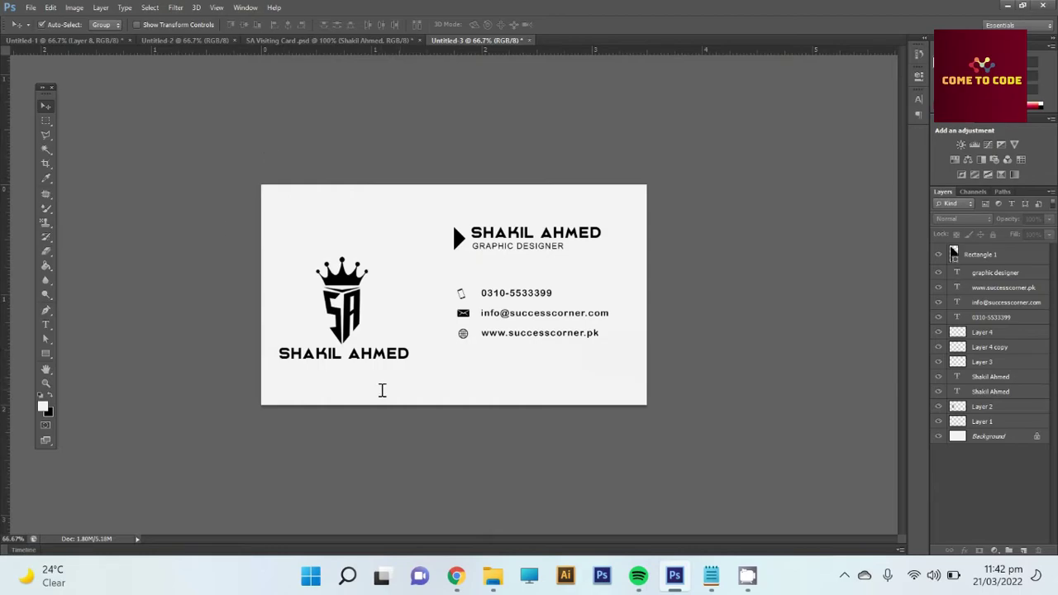
Place a copy of the GRAPHIC DESIGNER text under the name beneath the logo
{"action": "left_click", "coordinate": [384, 354]}
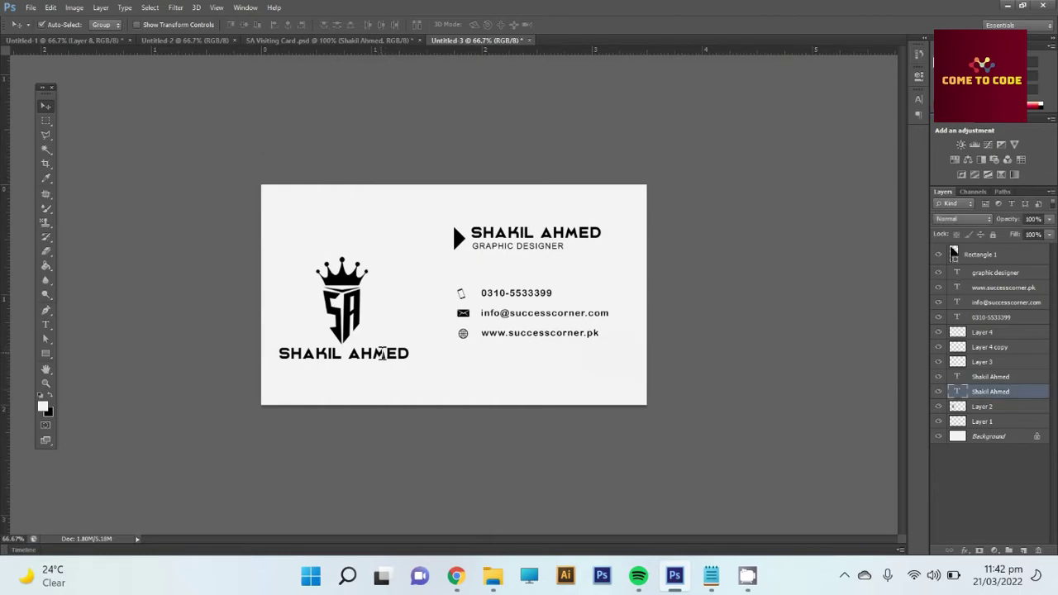
{"action": "left_click_drag", "start_coordinate": [526, 248], "coordinate": [340, 369]}
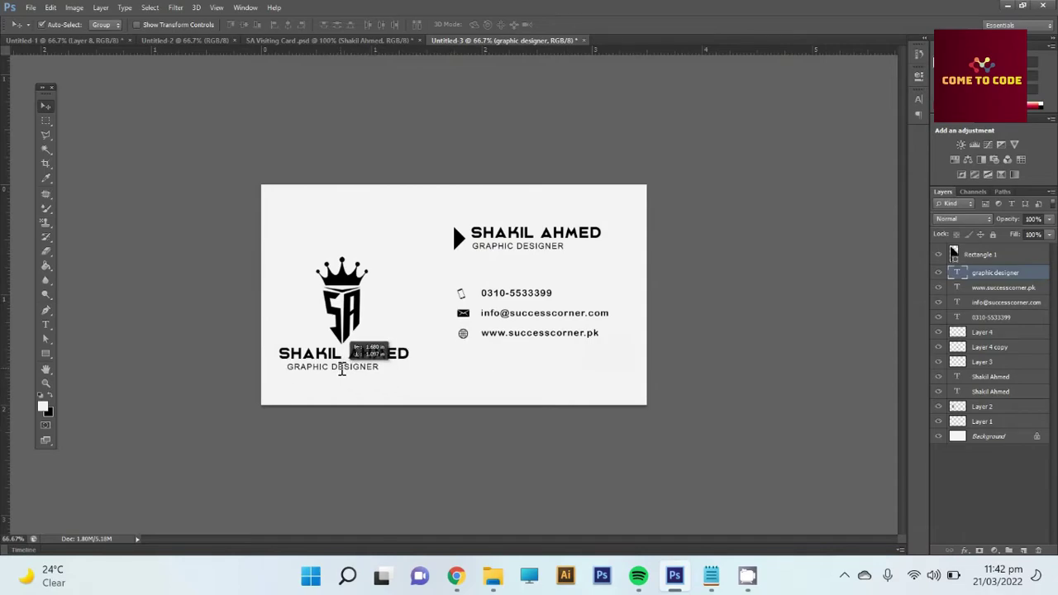
{"action": "key", "text": "t"}
{"action": "left_click", "coordinate": [339, 368]}
{"action": "key", "text": "ctrl+a"}
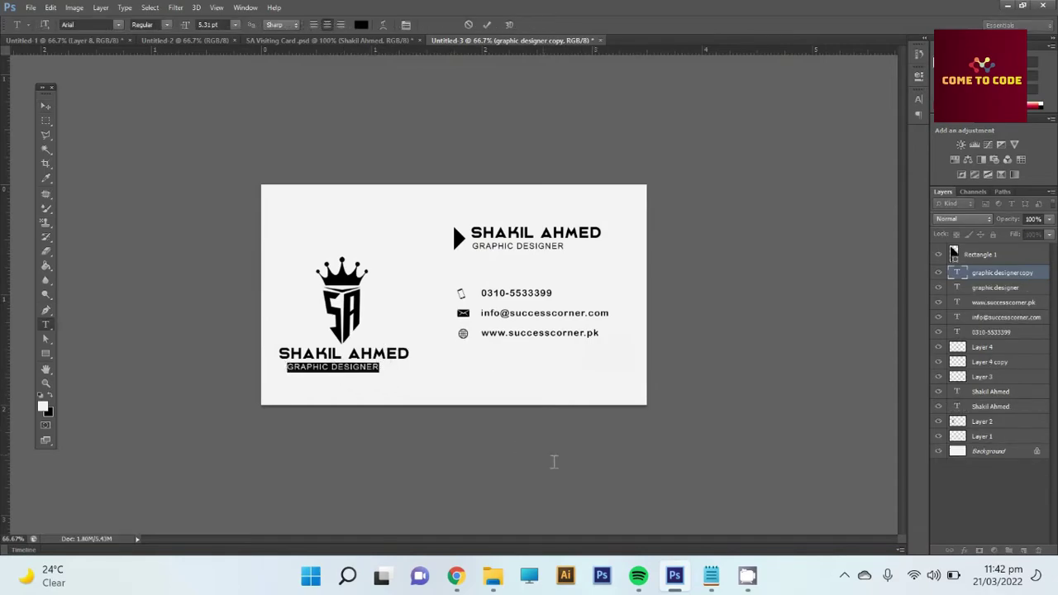
Replace the copy with WE BELIEVE IN PRACTICAL on one line, centred under the name
{"action": "left_click", "coordinate": [711, 578]}
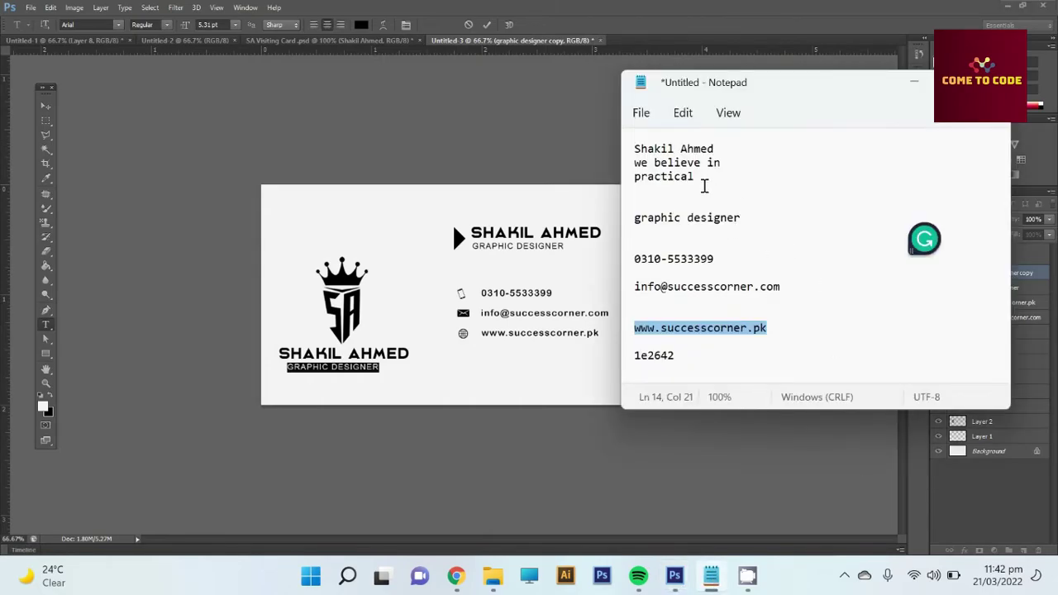
{"action": "left_click_drag", "start_coordinate": [704, 186], "coordinate": [641, 182]}
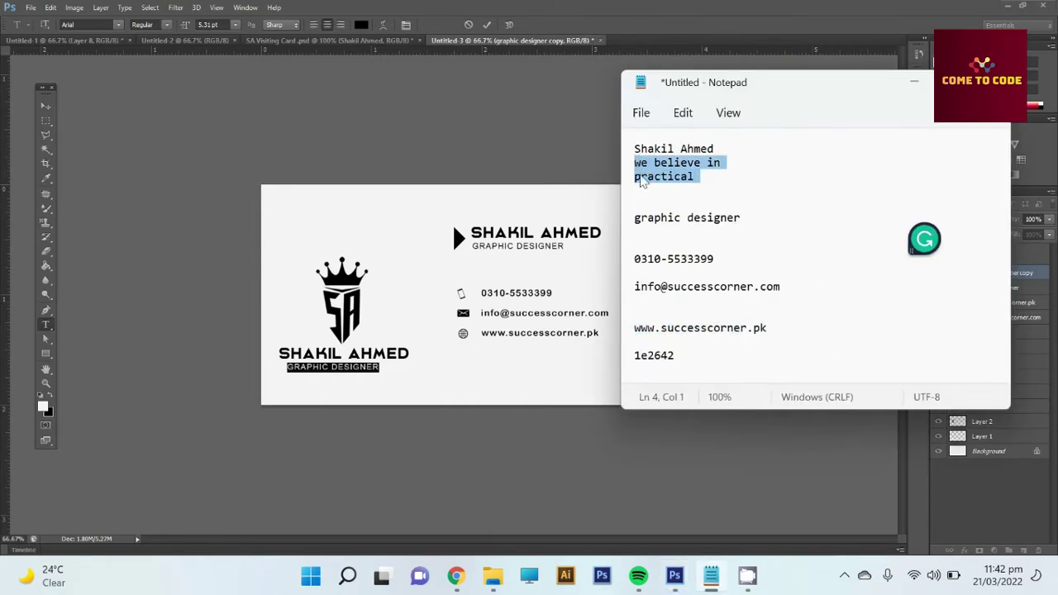
{"action": "left_click", "coordinate": [317, 372]}
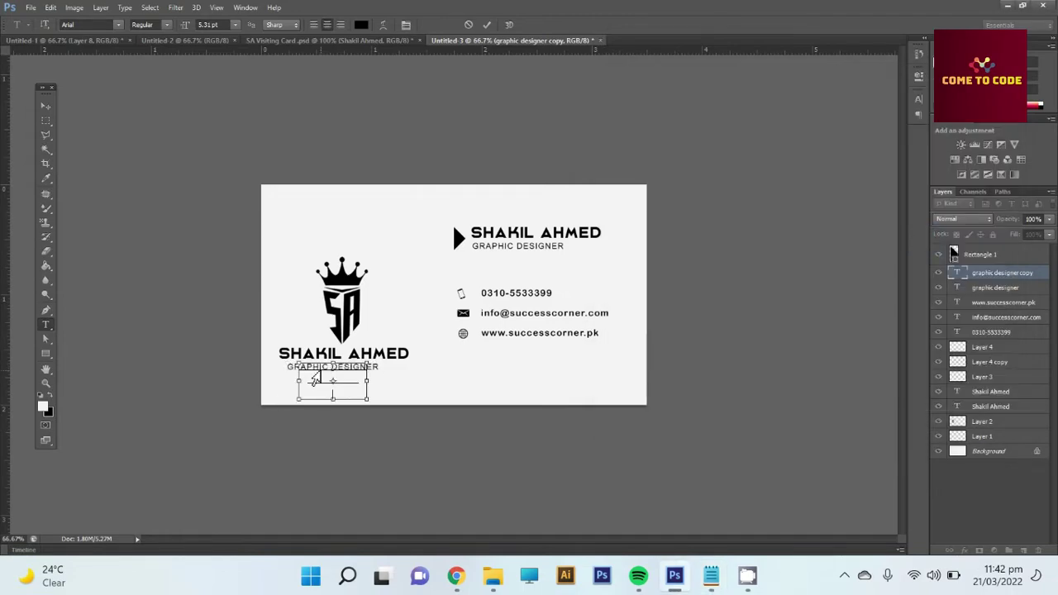
{"action": "type", "text": "WE BELIEVE IN PRACTICAL"}
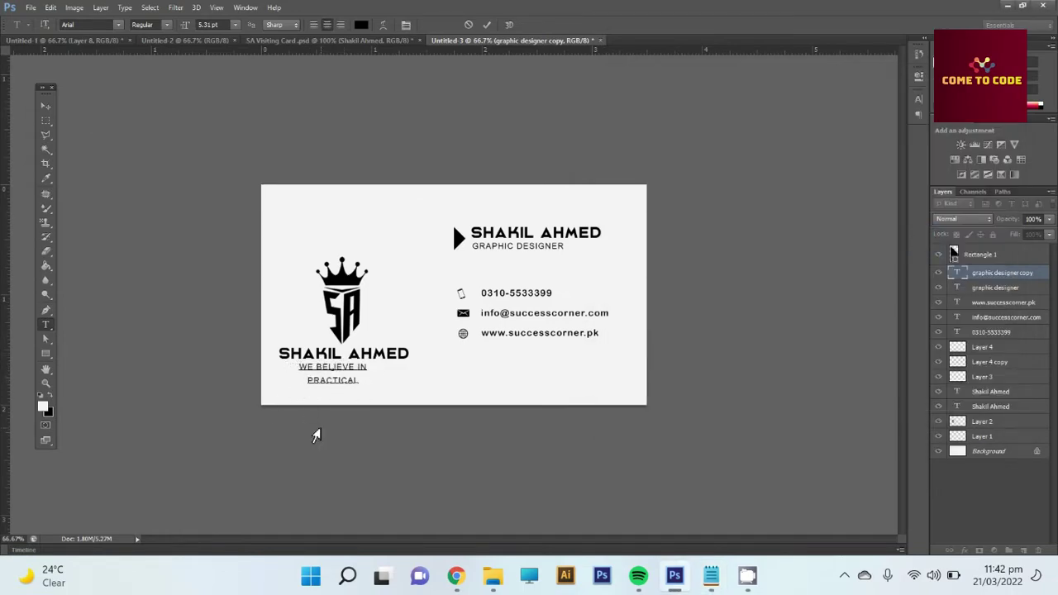
{"action": "key", "text": "BackSpace"}
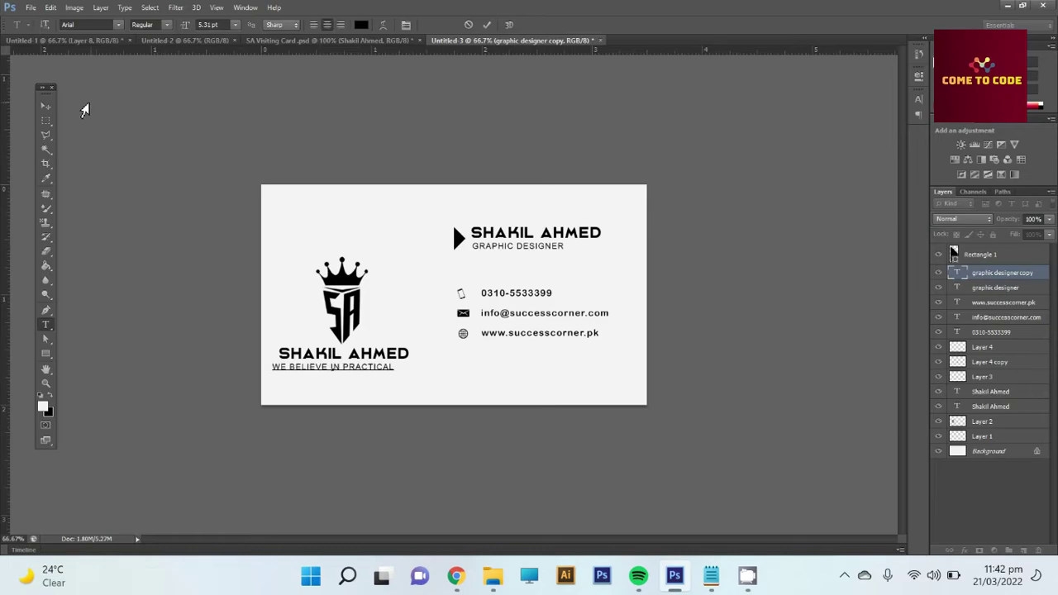
{"action": "left_click", "coordinate": [45, 106]}
{"action": "key", "text": "shift+Right"}
{"action": "key", "text": "shift+Right"}
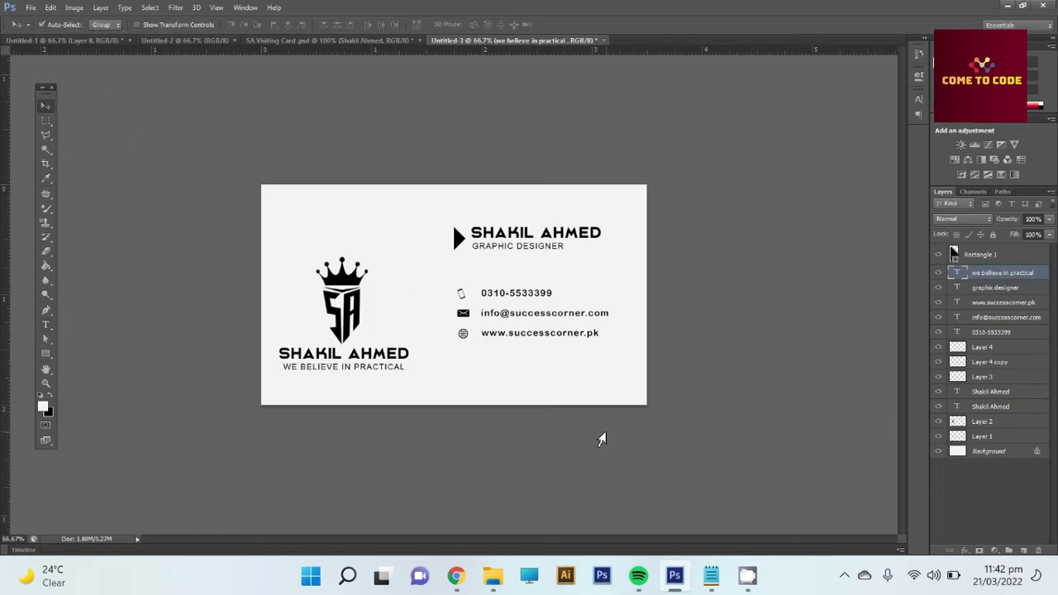
{"action": "key", "text": "Right"}
{"action": "key", "text": "Right"}
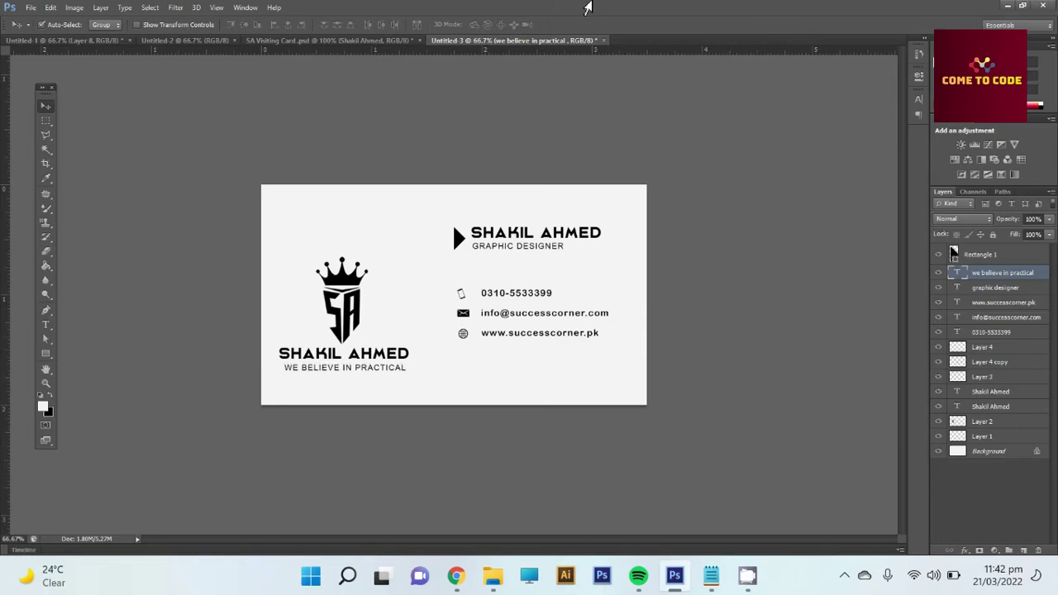
Create a blank 4 × 5 inch, 300 ppi document, then return to the card's Rectangle 1 layer
{"action": "key", "text": "ctrl+n"}
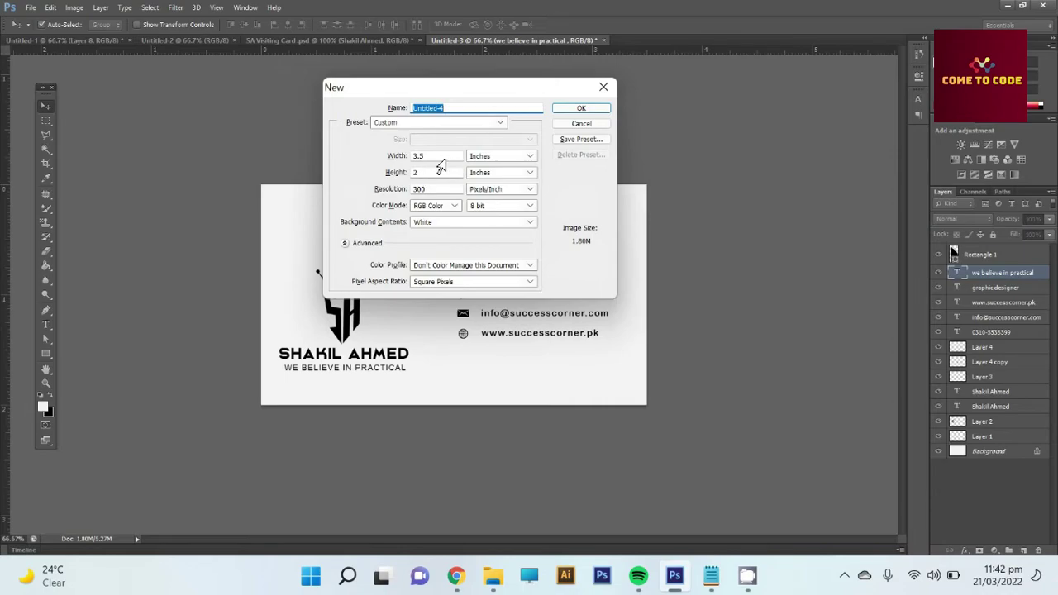
{"action": "left_click", "coordinate": [437, 158]}
{"action": "type", "text": "8"}
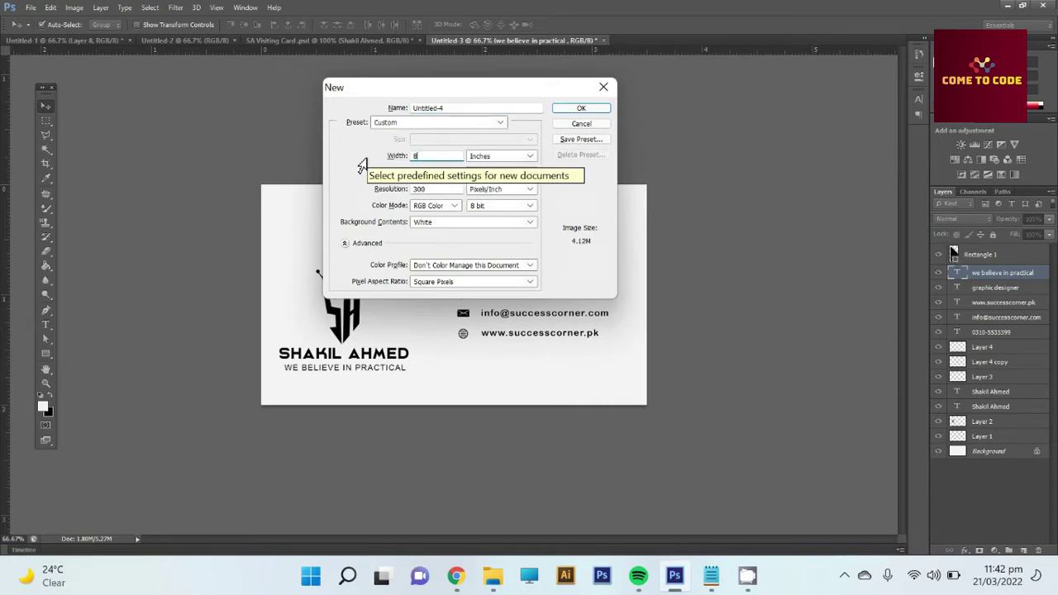
{"action": "key", "text": "Tab"}
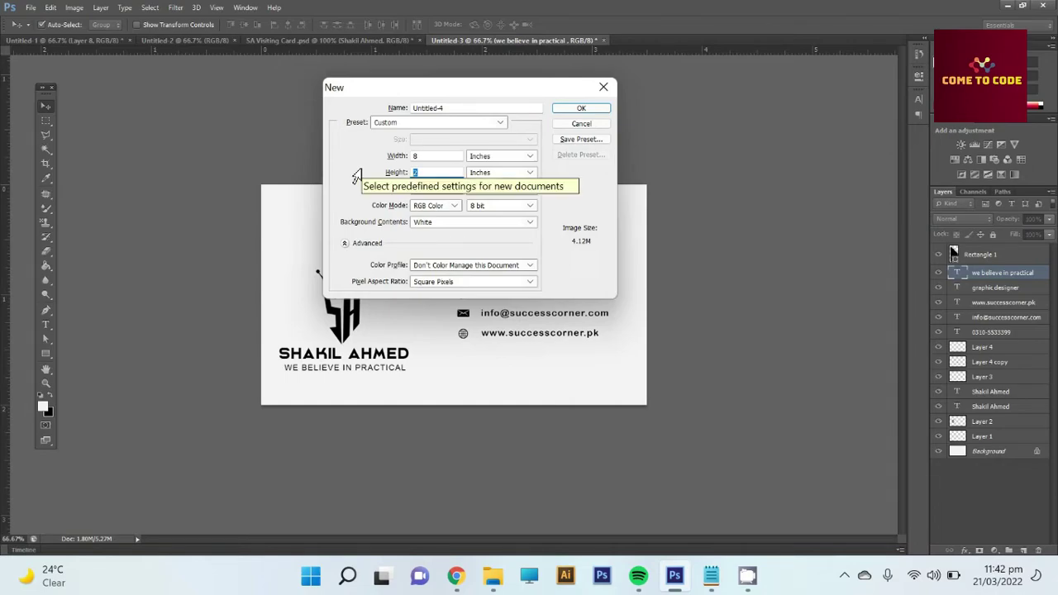
{"action": "left_click", "coordinate": [385, 159]}
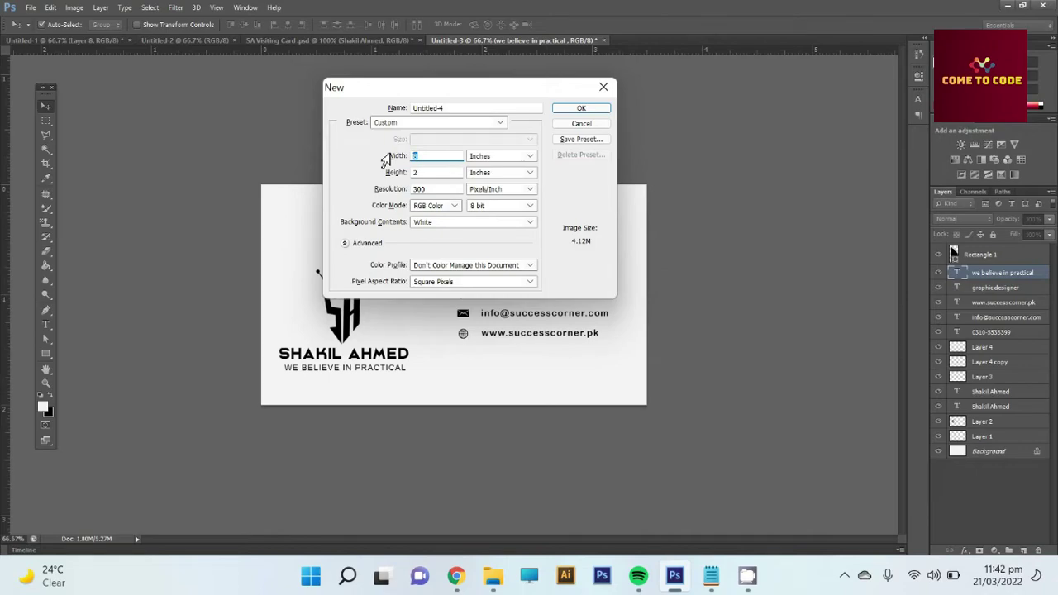
{"action": "type", "text": "4"}
{"action": "key", "text": "Tab"}
{"action": "type", "text": "5"}
{"action": "left_click", "coordinate": [568, 113]}
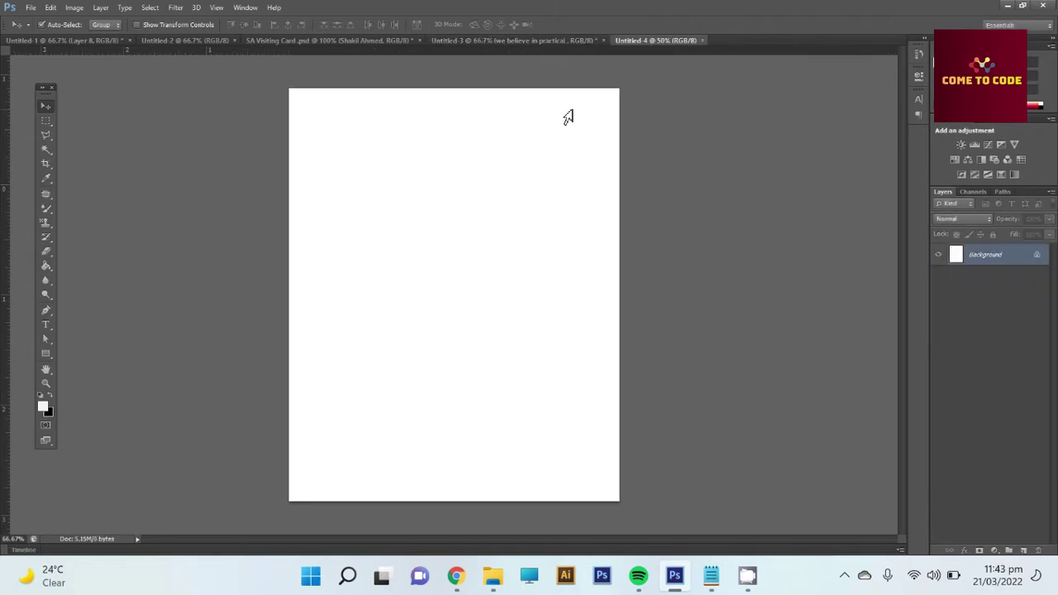
{"action": "left_click", "coordinate": [476, 40]}
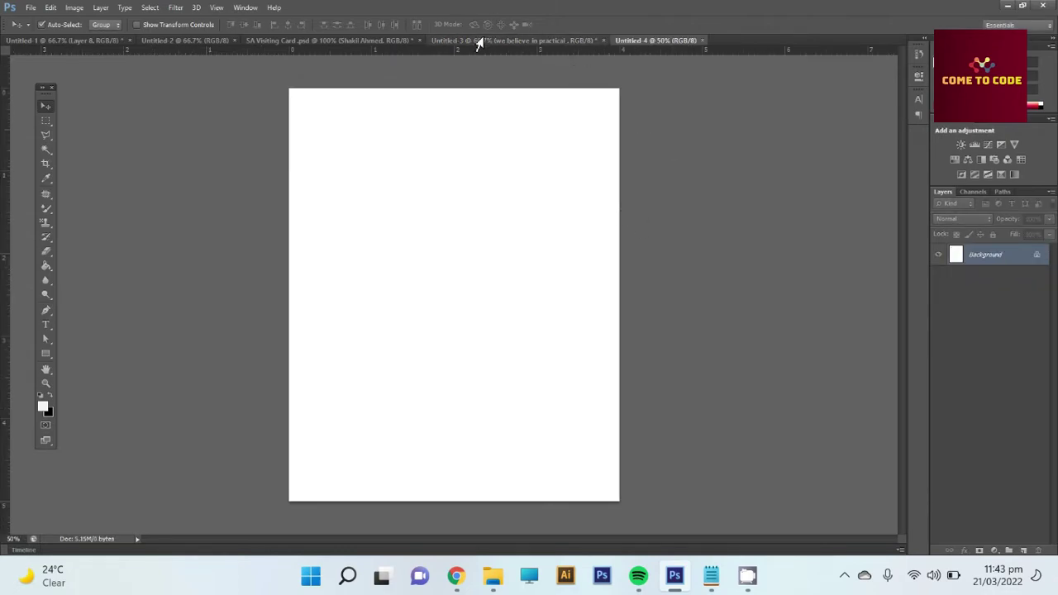
{"action": "left_click", "coordinate": [991, 256]}
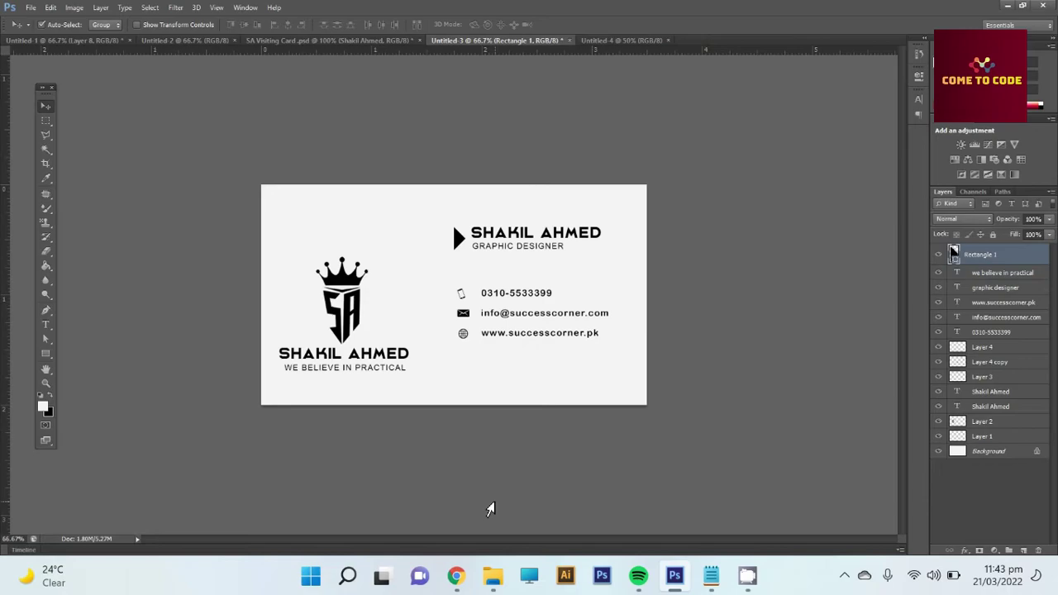
Save the back-side card as 'B side viting card.psd' in the SHI FILE folder
{"action": "left_click", "coordinate": [29, 7]}
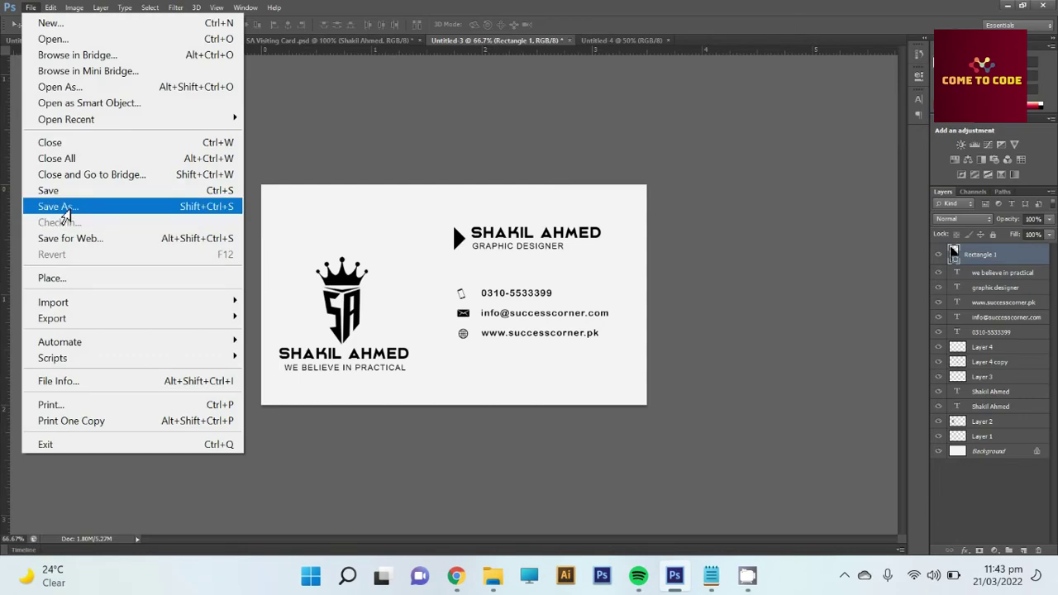
{"action": "left_click", "coordinate": [376, 151]}
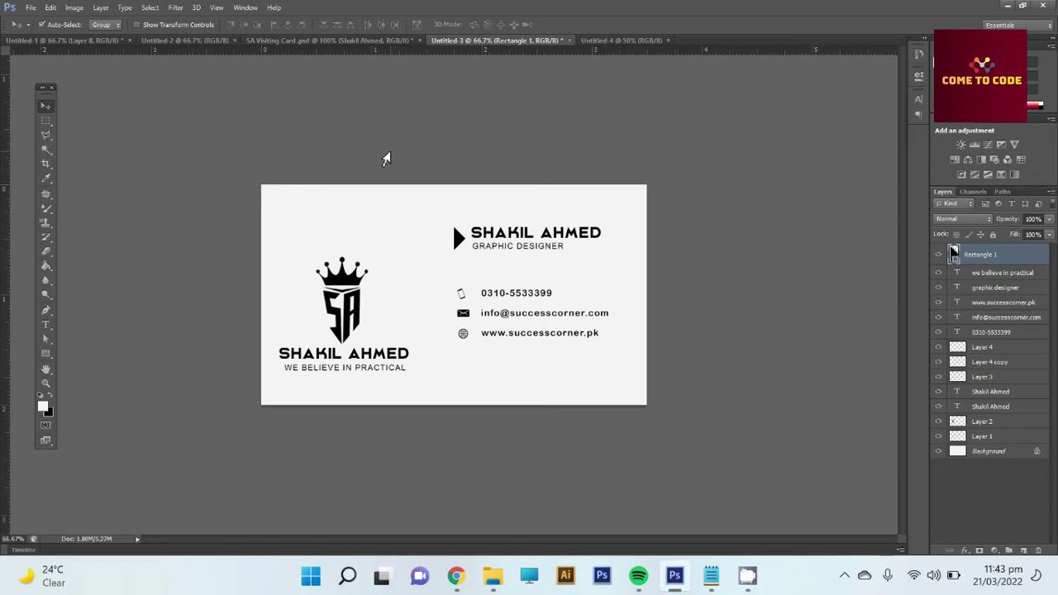
{"action": "key", "text": "ctrl+shift+s"}
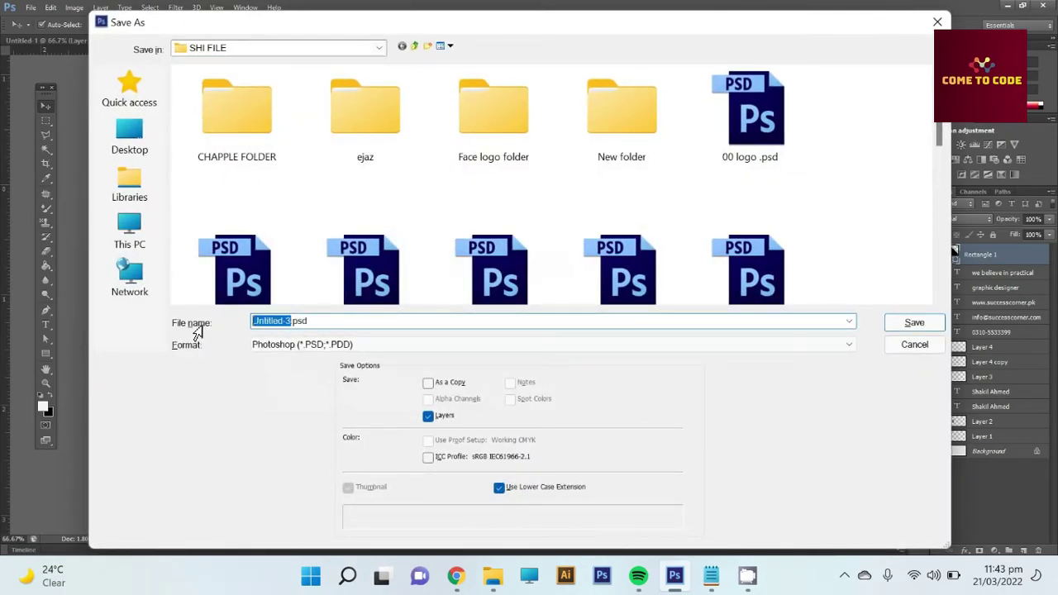
{"action": "type", "text": "ش"}
{"action": "type", "text": "با"}
{"action": "type", "text": "ة"}
{"action": "key", "text": "BackSpace"}
{"action": "key", "text": "BackSpace"}
{"action": "key", "text": "BackSpace"}
{"action": "type", "text": "a"}
{"action": "key", "text": "super+space"}
{"action": "type", "text": "bac"}
{"action": "key", "text": "BackSpace"}
{"action": "key", "text": "BackSpace"}
{"action": "type", "text": "B s"}
{"action": "type", "text": "ide viti"}
{"action": "type", "text": "ng c"}
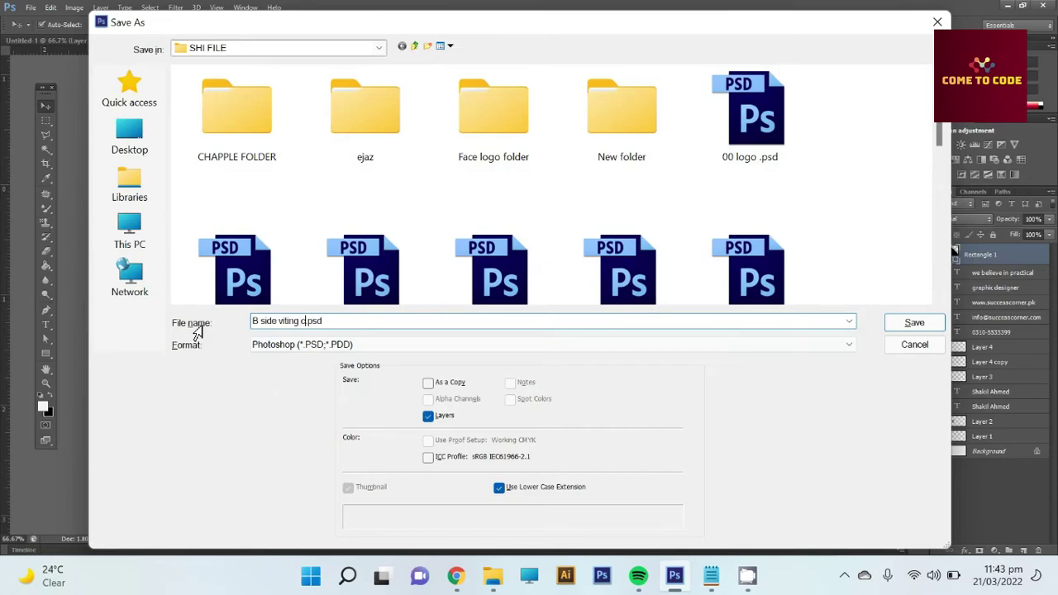
{"action": "type", "text": "ard"}
{"action": "key", "text": "Return"}
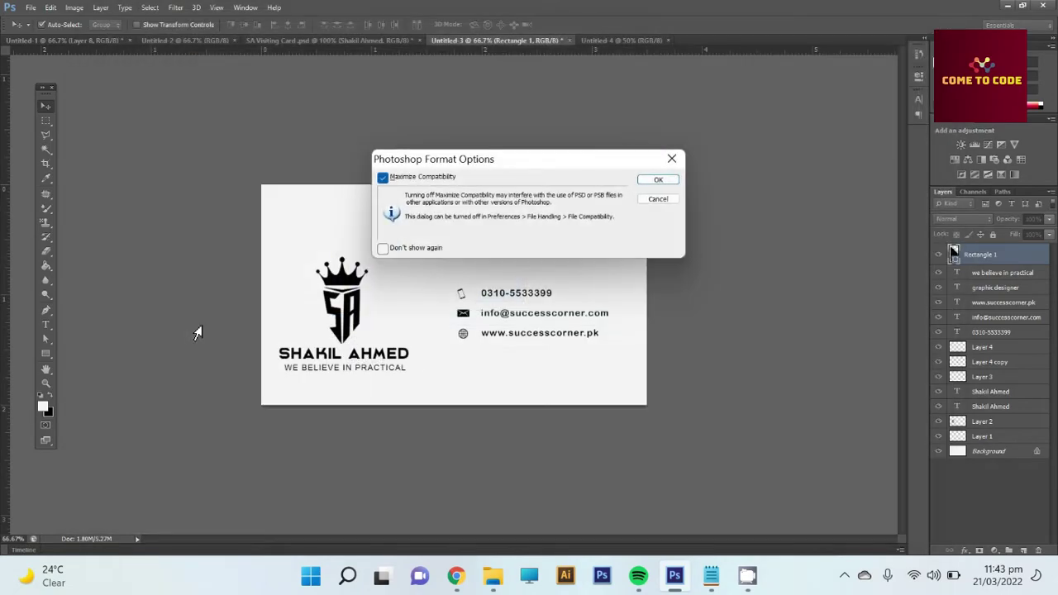
{"action": "key", "text": "Return"}
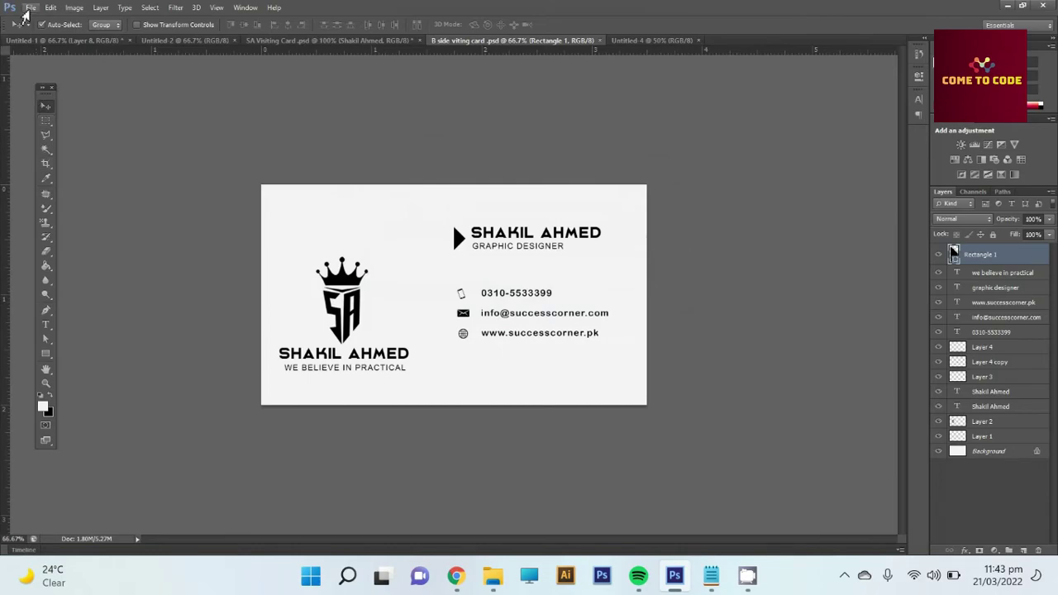
Save a quality-12 JPEG copy of the back card, then switch to the SA Visiting Card document
{"action": "left_click", "coordinate": [29, 8]}
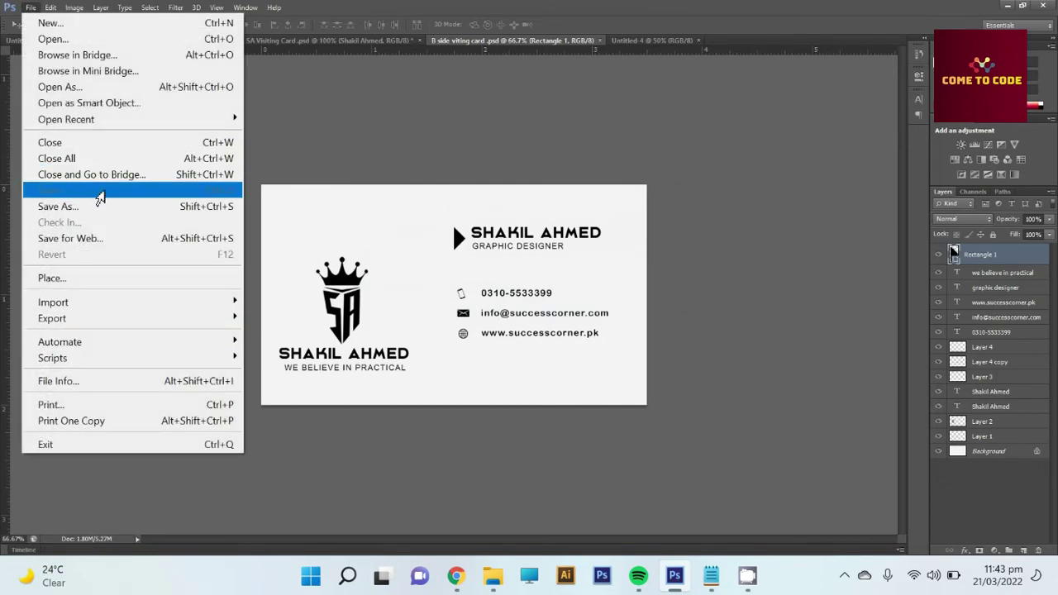
{"action": "left_click", "coordinate": [95, 207]}
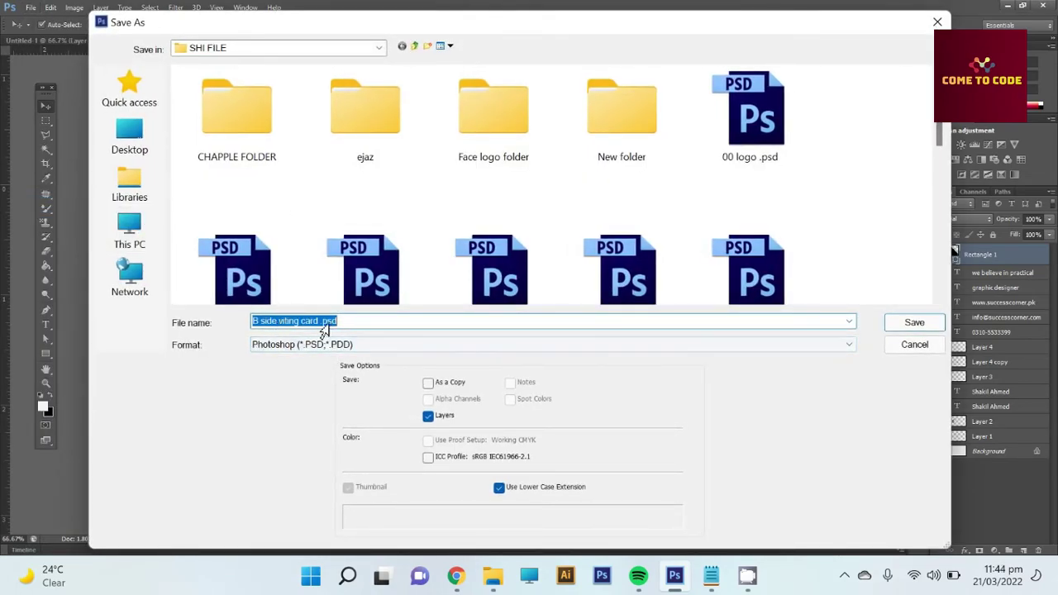
{"action": "left_click", "coordinate": [343, 346]}
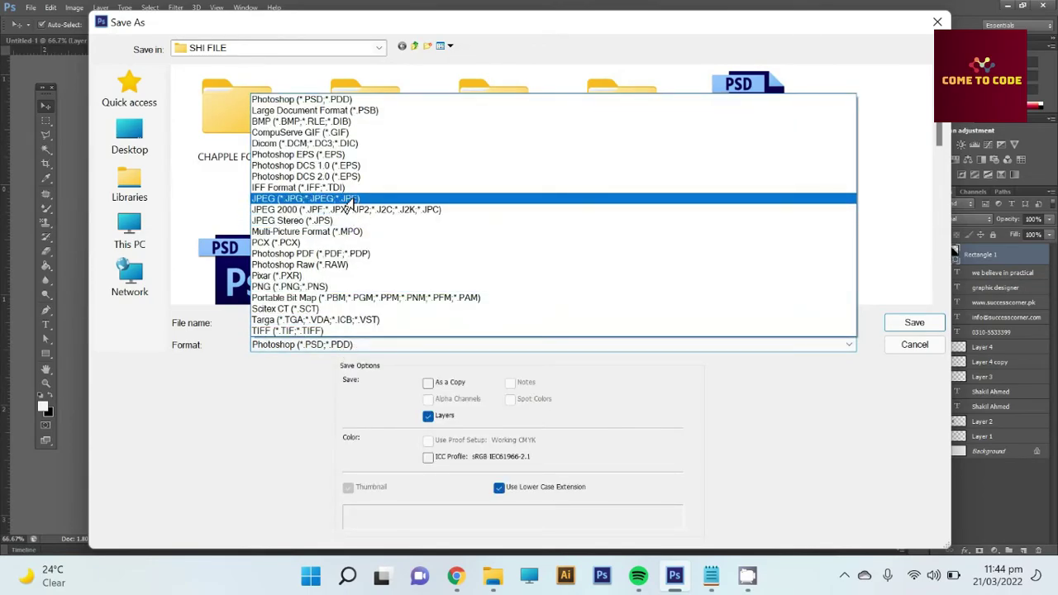
{"action": "left_click", "coordinate": [348, 201]}
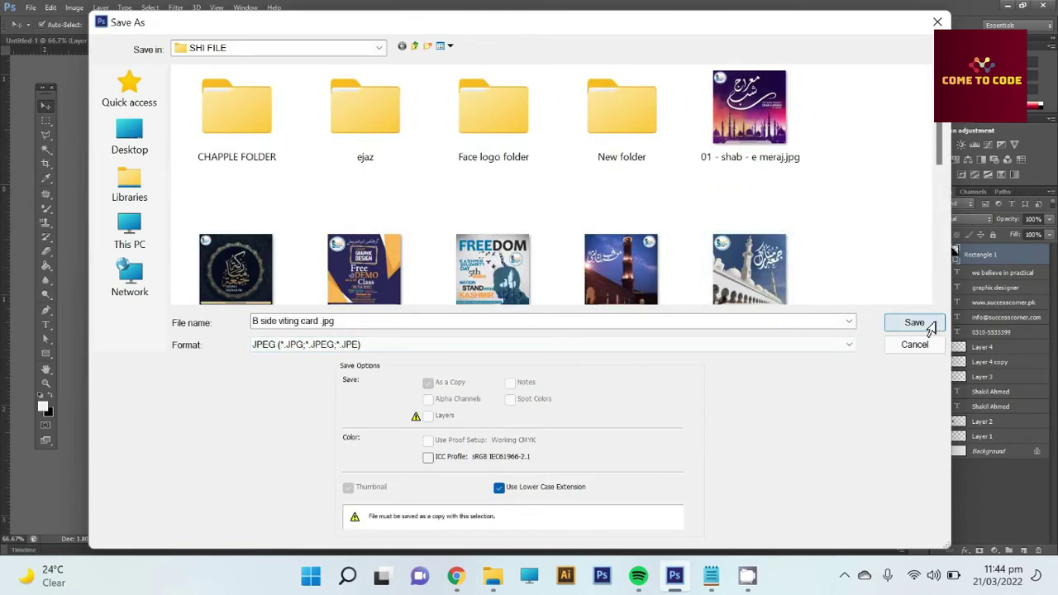
{"action": "left_click", "coordinate": [914, 322]}
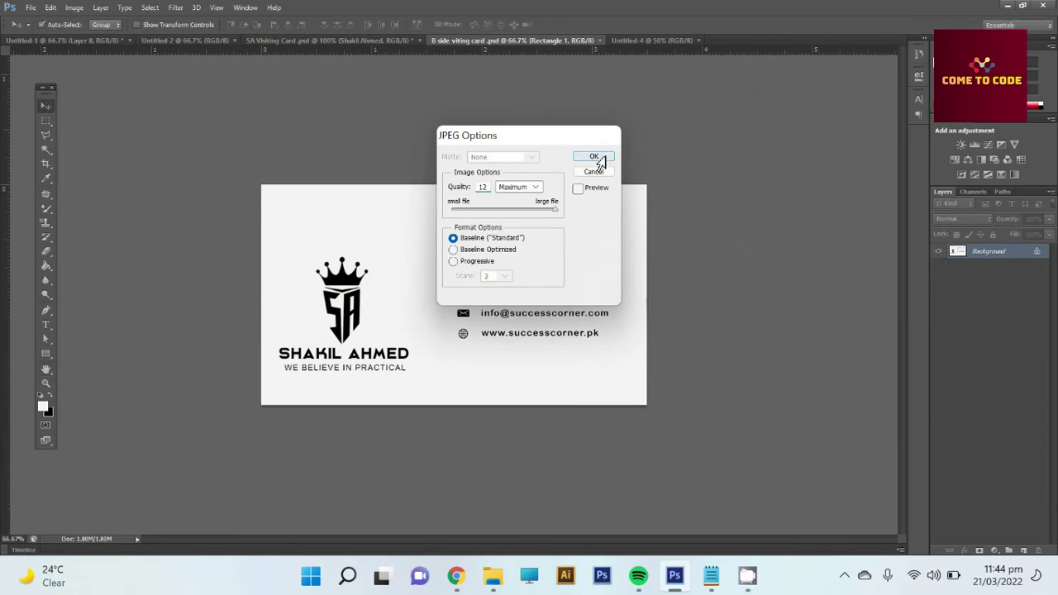
{"action": "left_click", "coordinate": [596, 157]}
{"action": "left_click", "coordinate": [342, 41]}
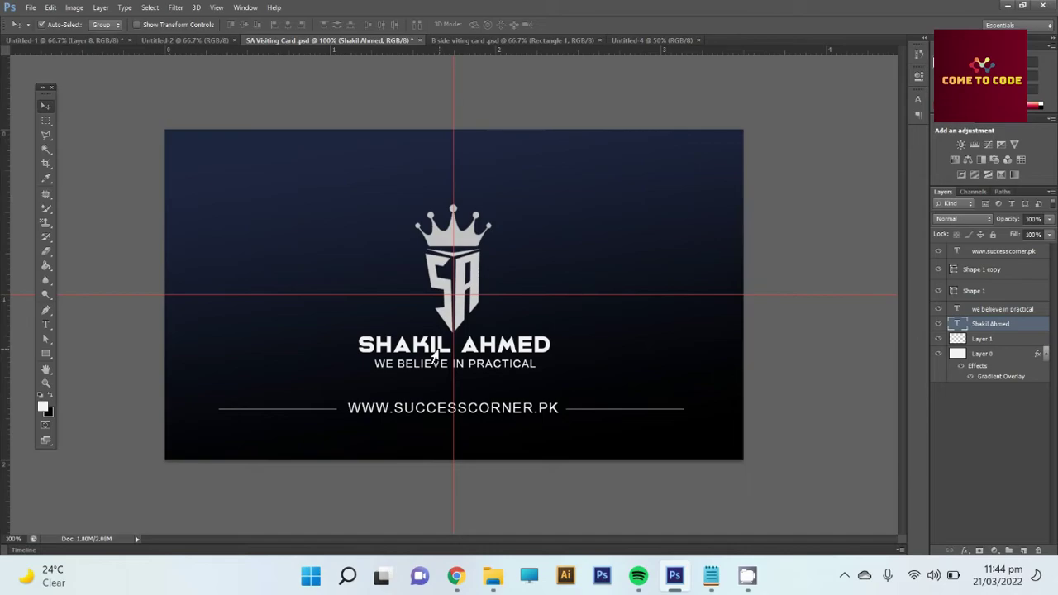
Raise the crown logo's (Layer 1) Lightness to +69 so it turns white, then begin Save As
{"action": "key", "text": "t"}
{"action": "left_click", "coordinate": [456, 353]}
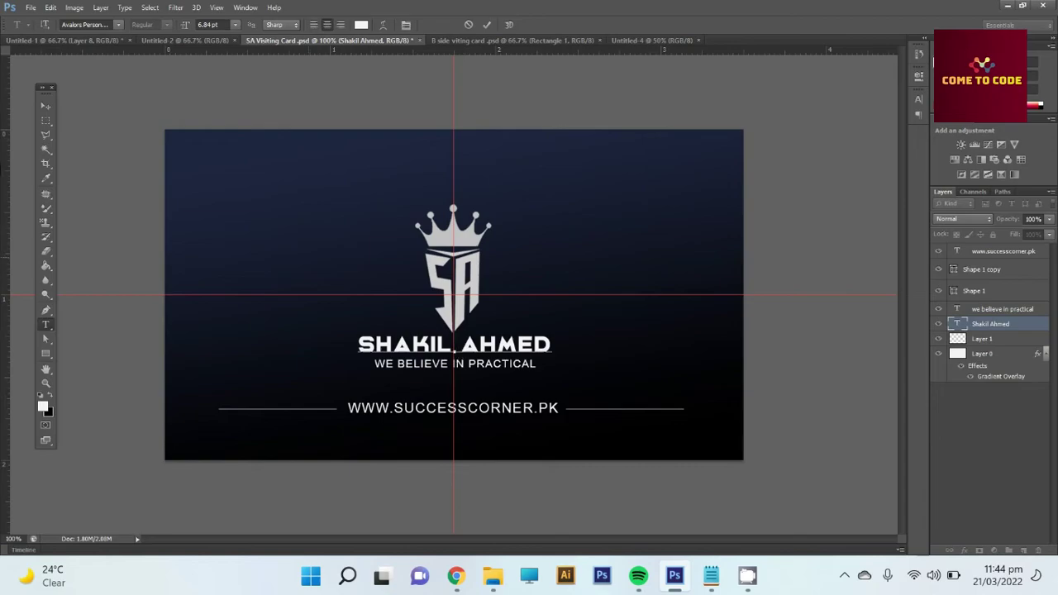
{"action": "left_click", "coordinate": [46, 106]}
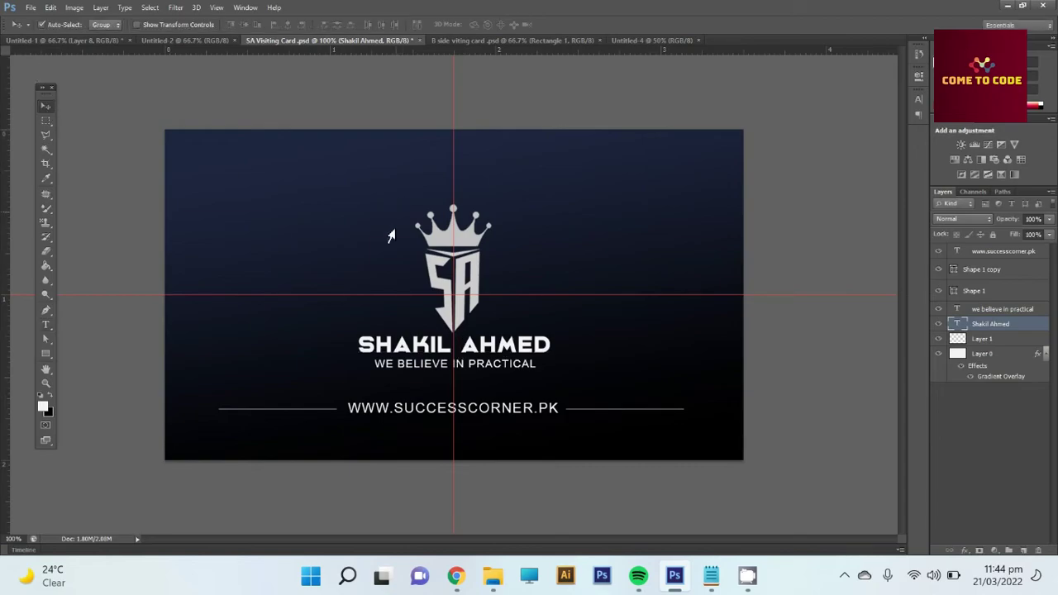
{"action": "left_click", "coordinate": [464, 251]}
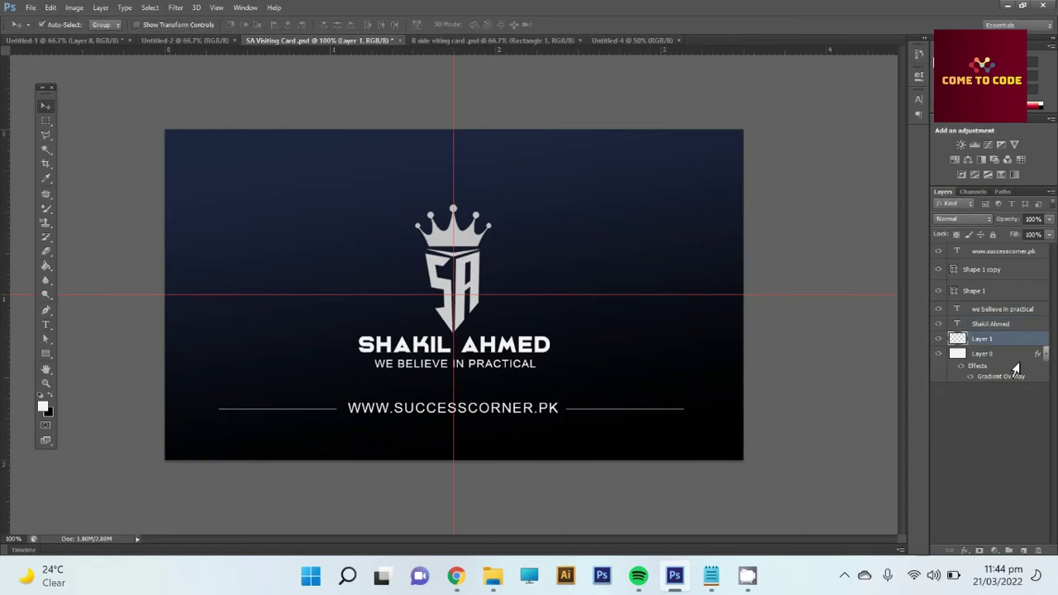
{"action": "left_click", "coordinate": [66, 8]}
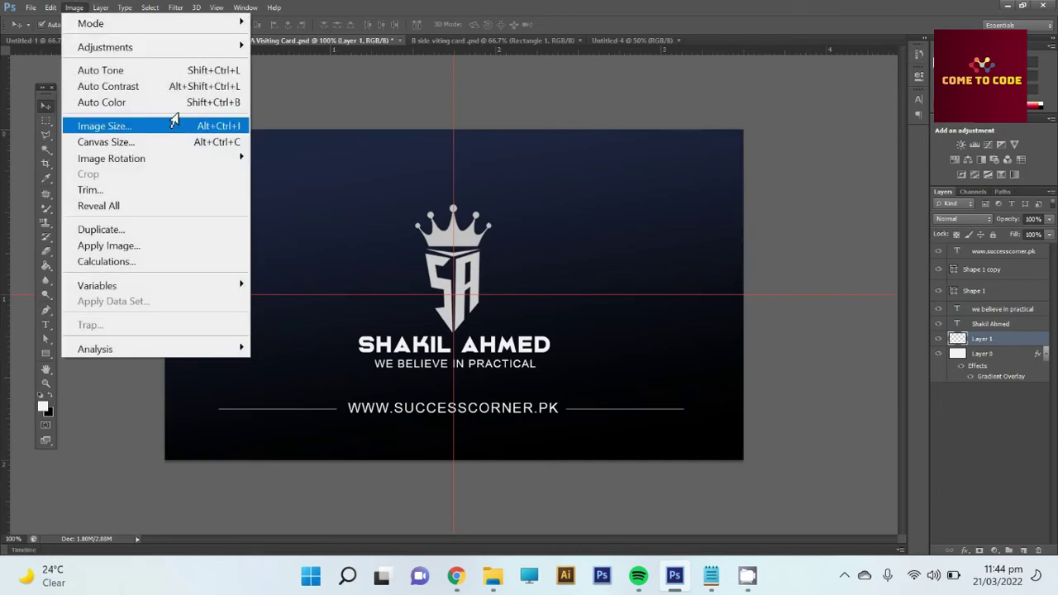
{"action": "mouse_move", "coordinate": [105, 47]}
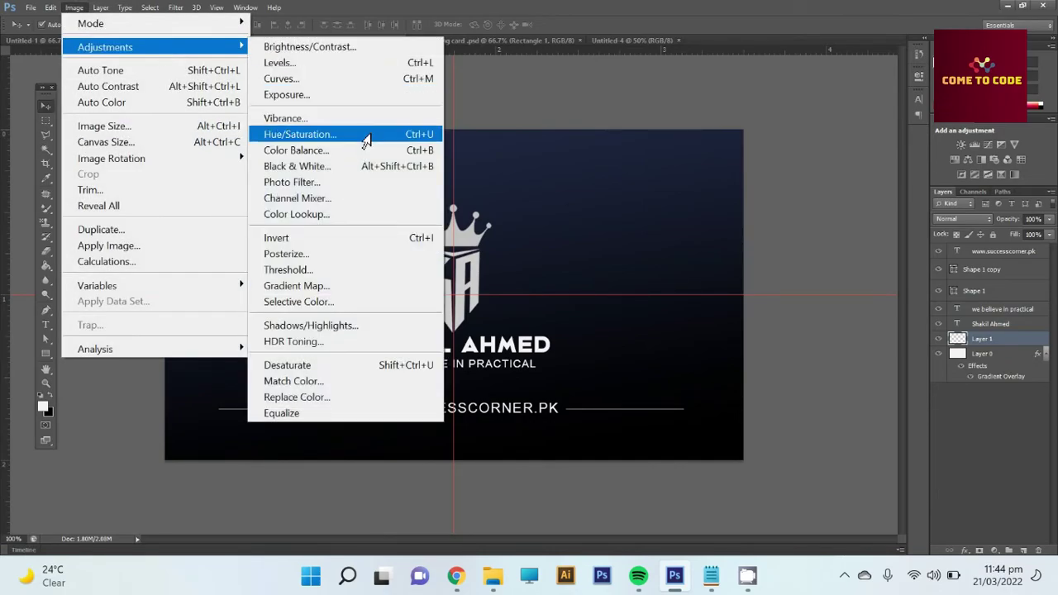
{"action": "left_click", "coordinate": [366, 134]}
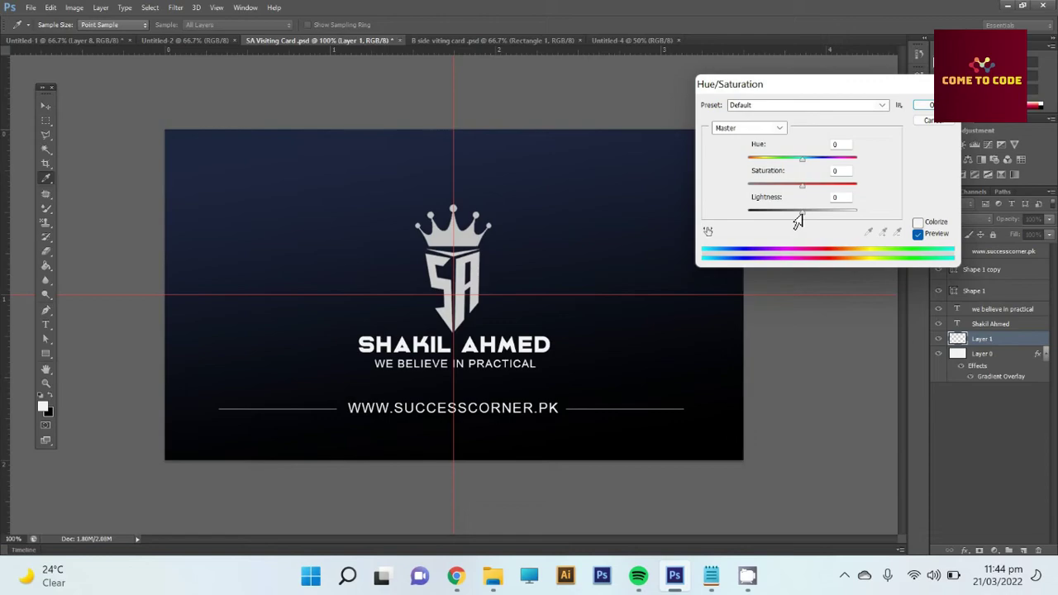
{"action": "mouse_move", "coordinate": [798, 213]}
{"action": "left_mouse_down"}
{"action": "mouse_move", "coordinate": [903, 208]}
{"action": "mouse_move", "coordinate": [836, 227]}
{"action": "left_mouse_up"}
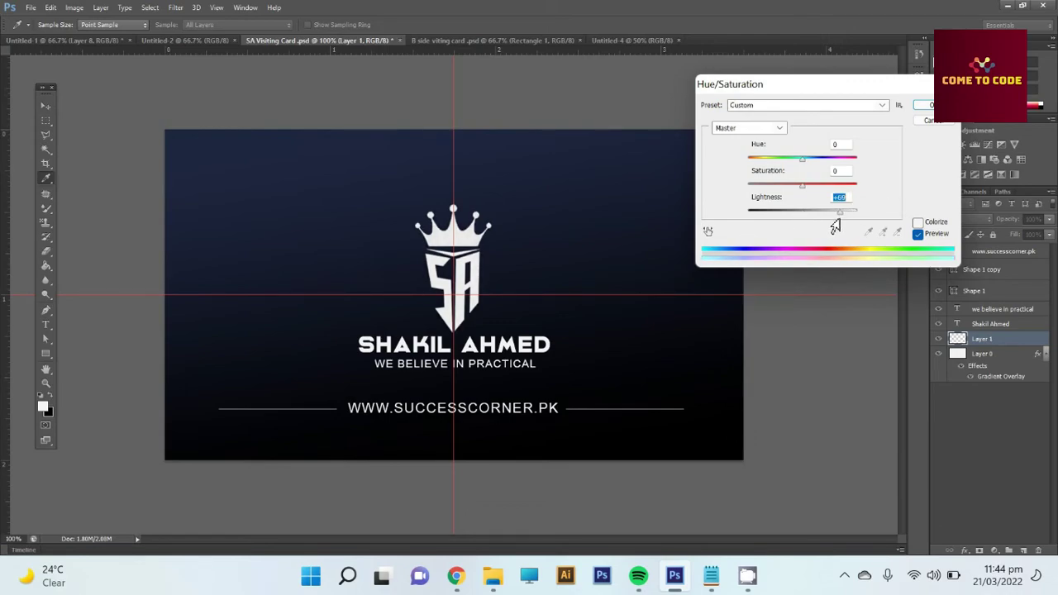
{"action": "key", "text": "Return"}
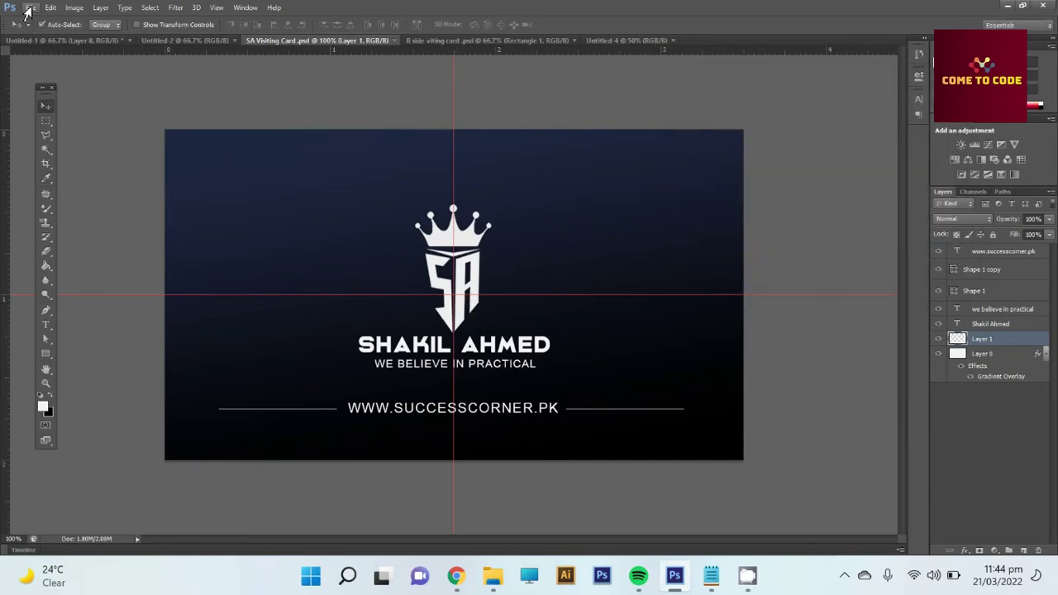
{"action": "left_click", "coordinate": [29, 7]}
{"action": "left_click", "coordinate": [76, 203]}
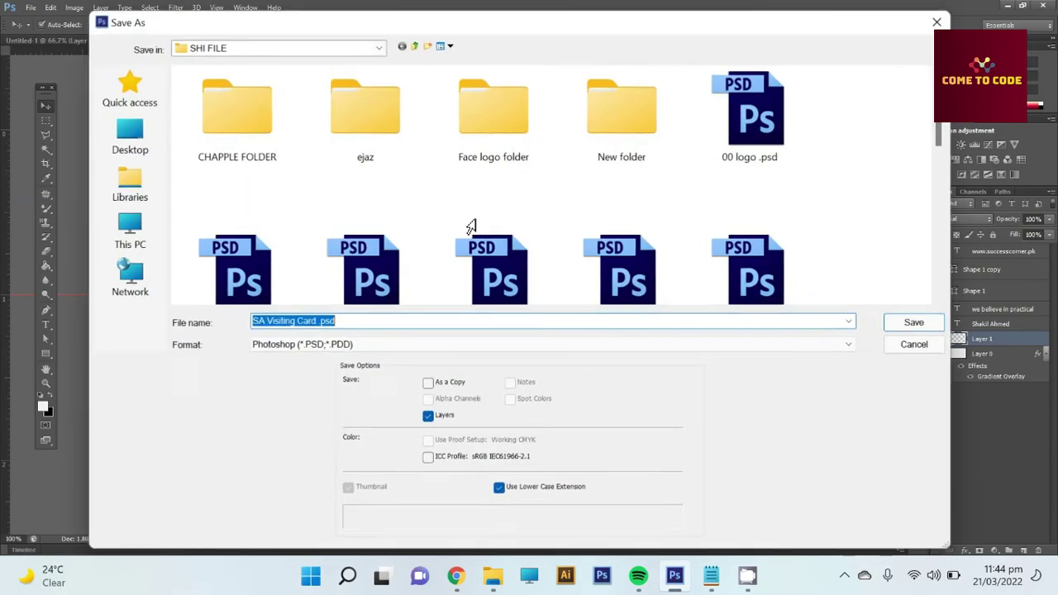
Save the front card as JPEG 'SA Visiting Card' at maximum quality 12
{"action": "left_click", "coordinate": [314, 347]}
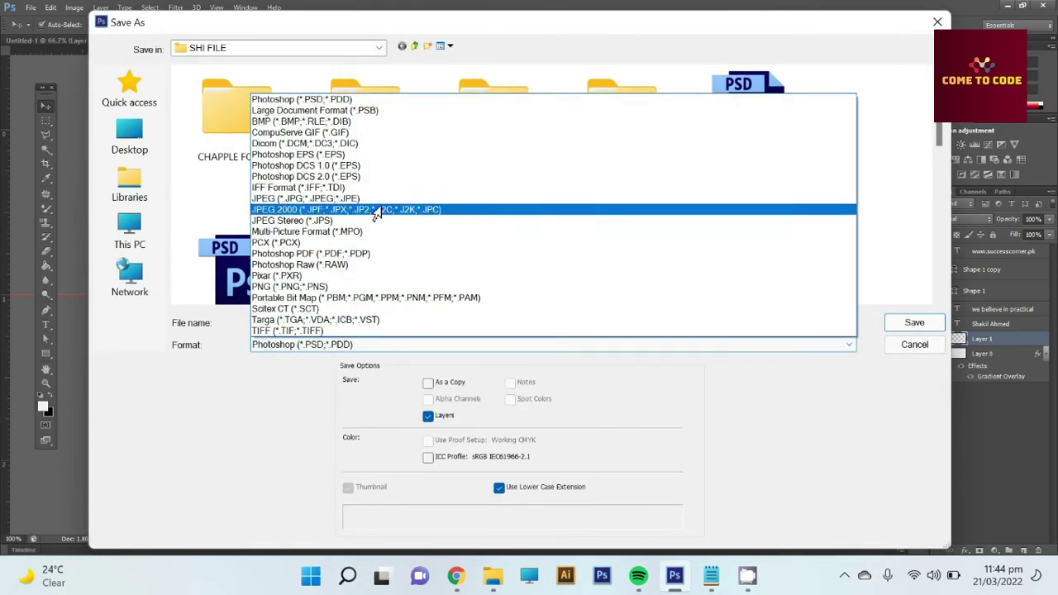
{"action": "left_click", "coordinate": [378, 202]}
{"action": "left_click", "coordinate": [903, 327]}
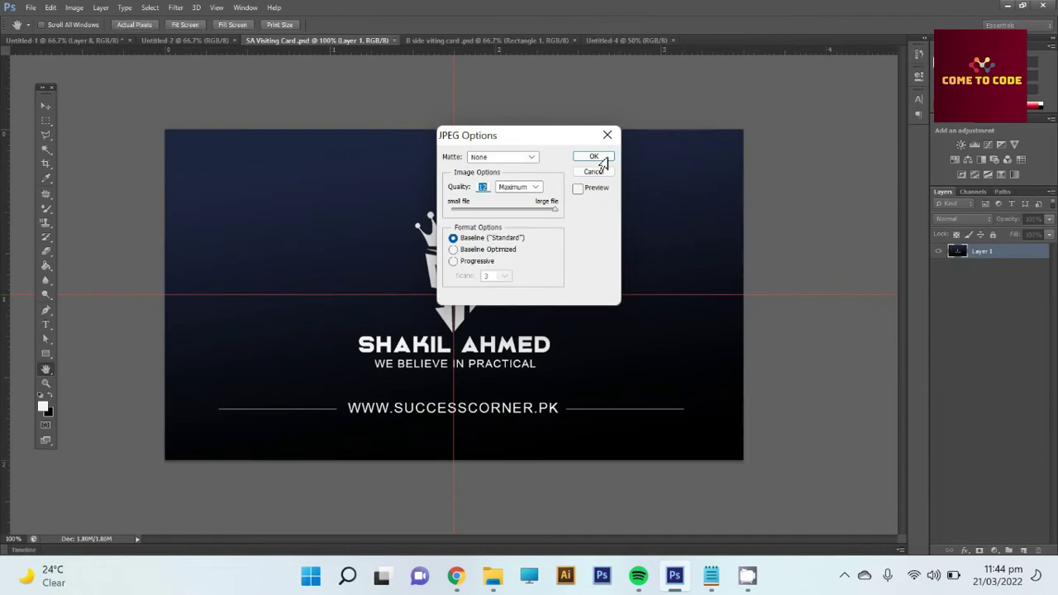
{"action": "left_click", "coordinate": [602, 160]}
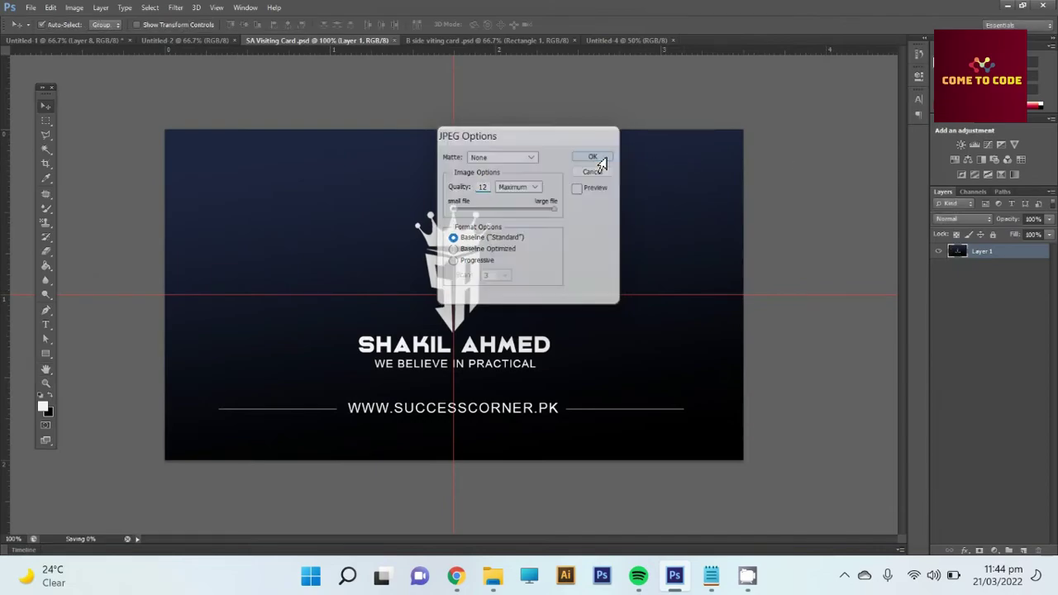
From the Untitled-4 page, open SA Visiting Card.jpg and B side viting card.jpg together
{"action": "left_click", "coordinate": [606, 41]}
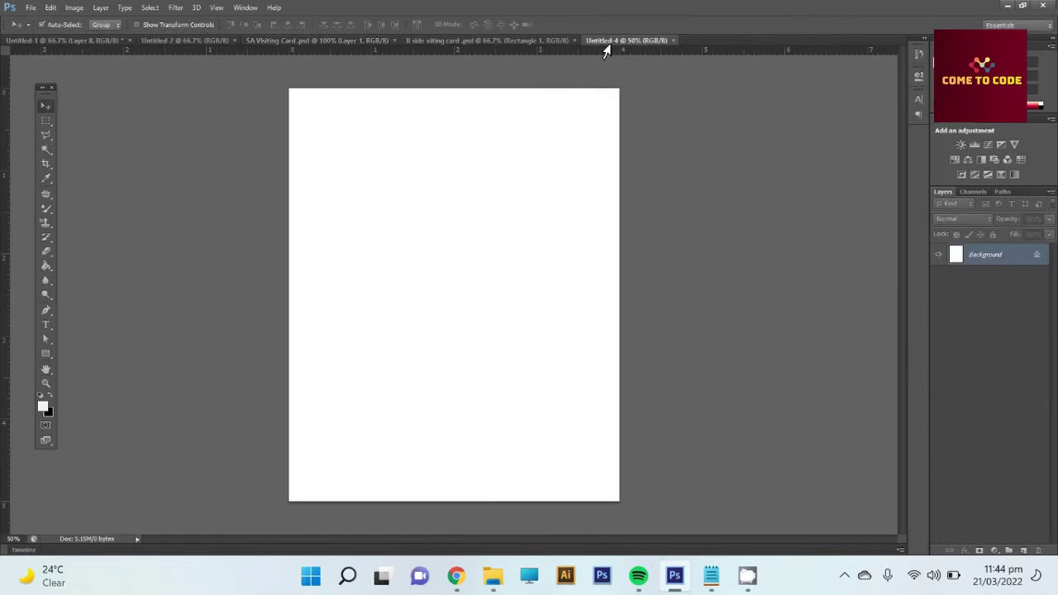
{"action": "key", "text": "ctrl+o"}
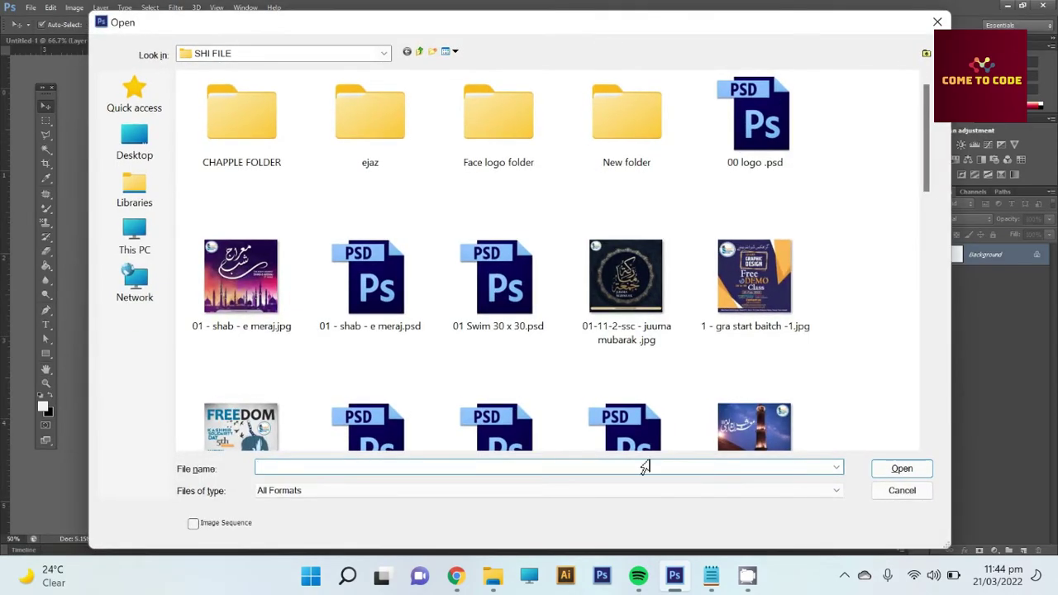
{"action": "left_click", "coordinate": [616, 290]}
{"action": "scroll", "coordinate": [612, 298], "scroll_direction": "down", "scroll_amount": 2}
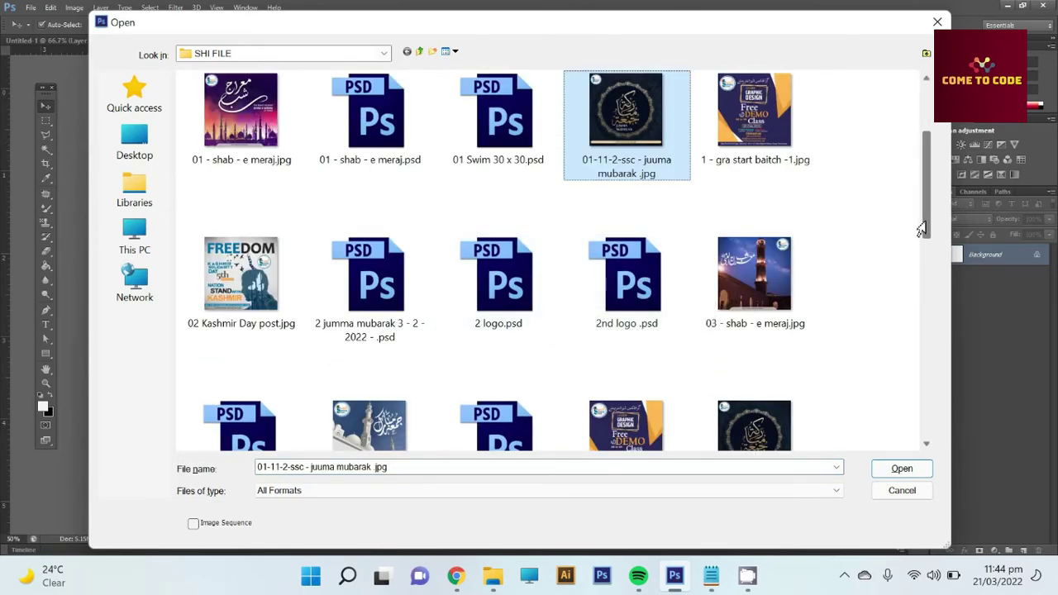
{"action": "left_click_drag", "start_coordinate": [922, 229], "coordinate": [942, 416]}
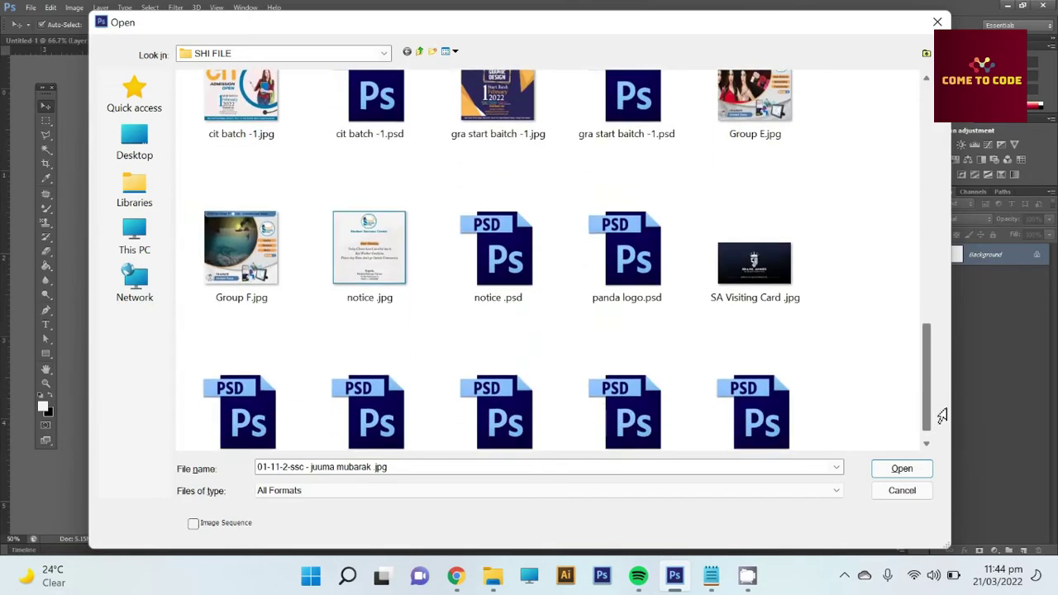
{"action": "left_click", "coordinate": [781, 293]}
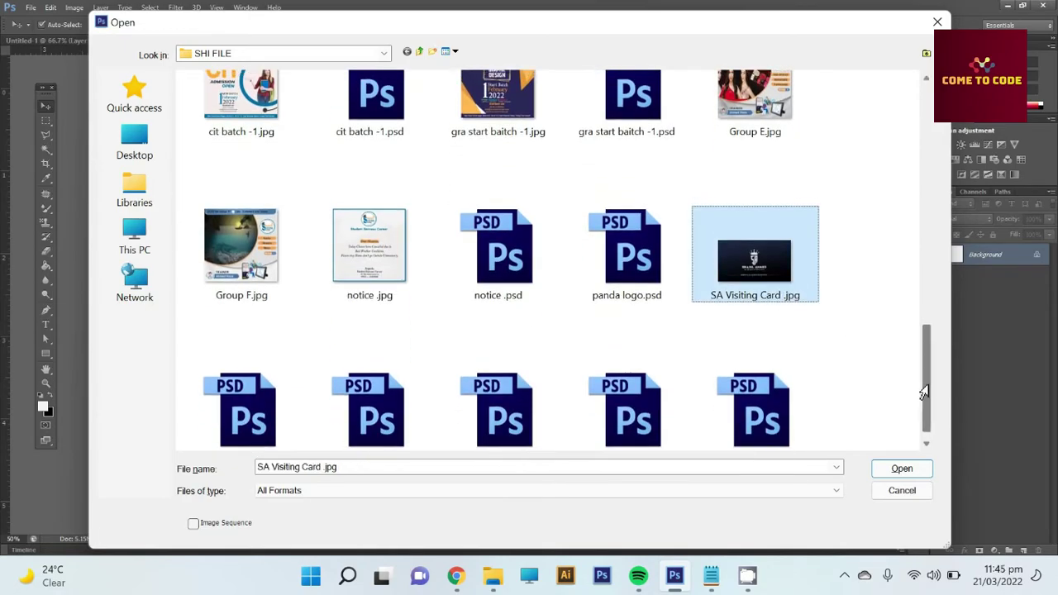
{"action": "mouse_move", "coordinate": [924, 392]}
{"action": "left_mouse_down"}
{"action": "mouse_move", "coordinate": [925, 425]}
{"action": "mouse_move", "coordinate": [926, 281]}
{"action": "left_mouse_up"}
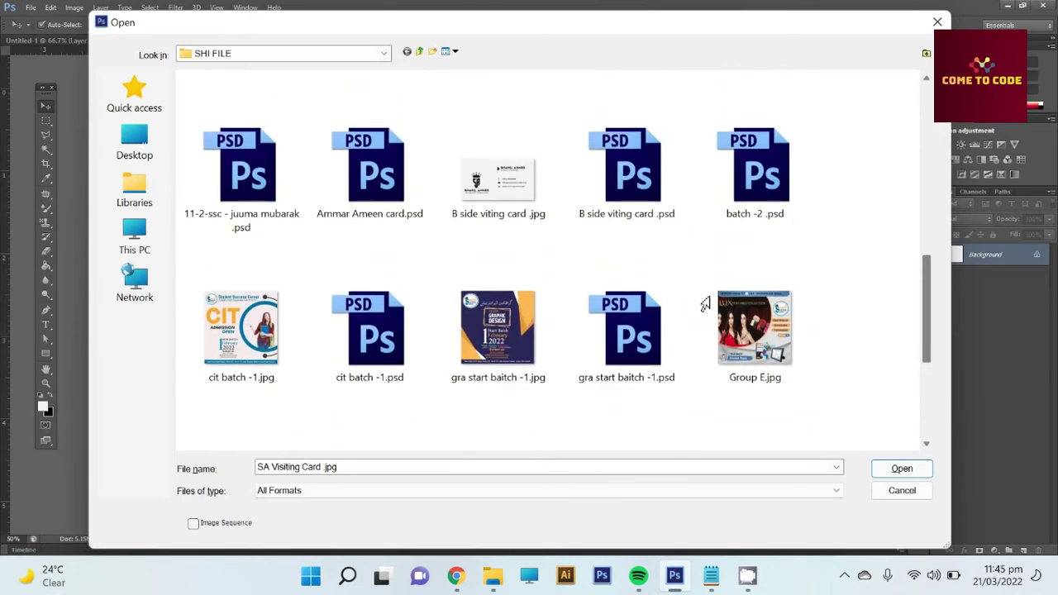
{"action": "left_click", "coordinate": [456, 213], "text": "ctrl"}
{"action": "left_click", "coordinate": [893, 470]}
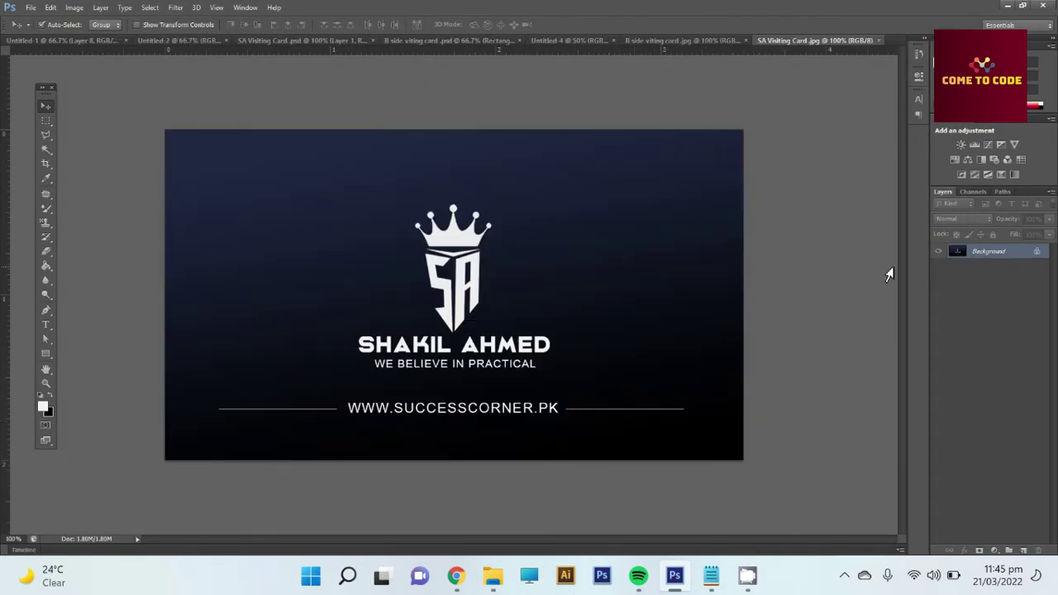
Unlock the front card's background as Layer 0 and shift the card about 138 px higher
{"action": "double_click", "coordinate": [1033, 255]}
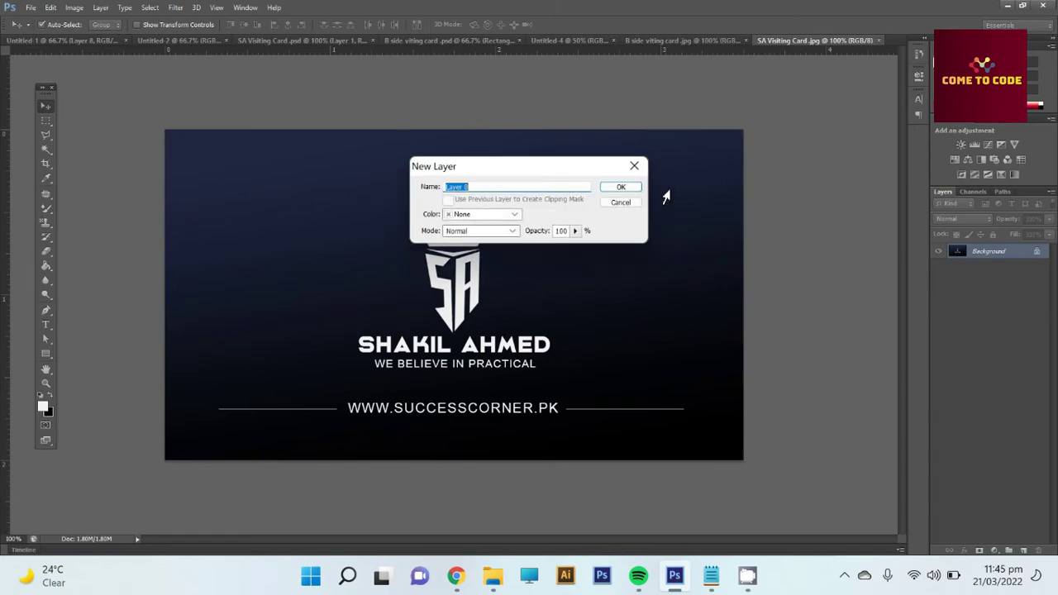
{"action": "left_click", "coordinate": [622, 188]}
{"action": "mouse_move", "coordinate": [630, 189]}
{"action": "left_mouse_down"}
{"action": "mouse_move", "coordinate": [614, 47]}
{"action": "mouse_move", "coordinate": [539, 46]}
{"action": "mouse_move", "coordinate": [531, 182]}
{"action": "left_mouse_up"}
{"action": "left_click_drag", "start_coordinate": [500, 361], "coordinate": [481, 240]}
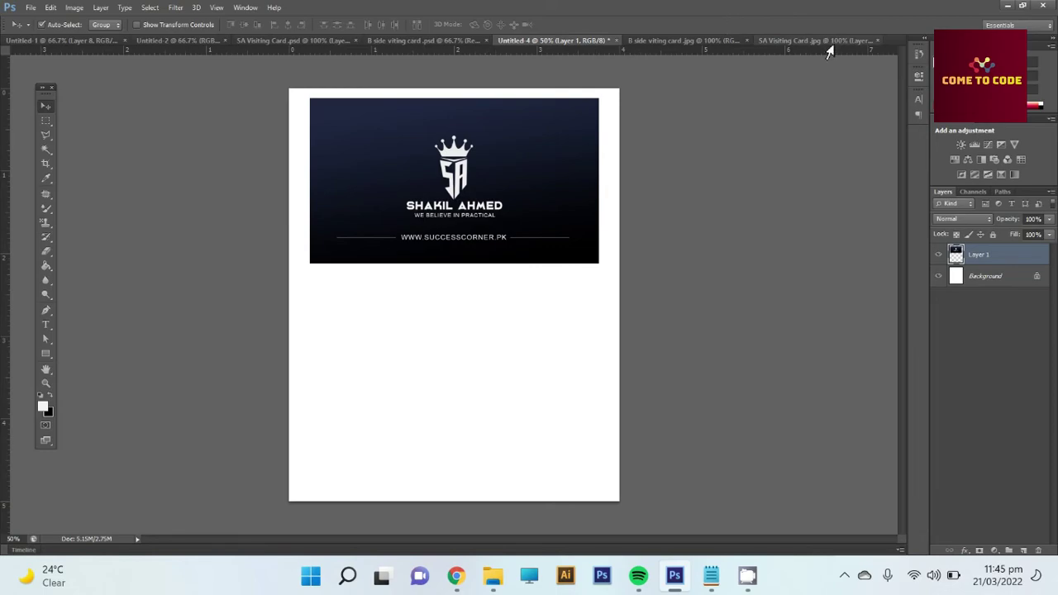
Unlock the back card's background and drag it onto the page below the front card
{"action": "left_click", "coordinate": [689, 43]}
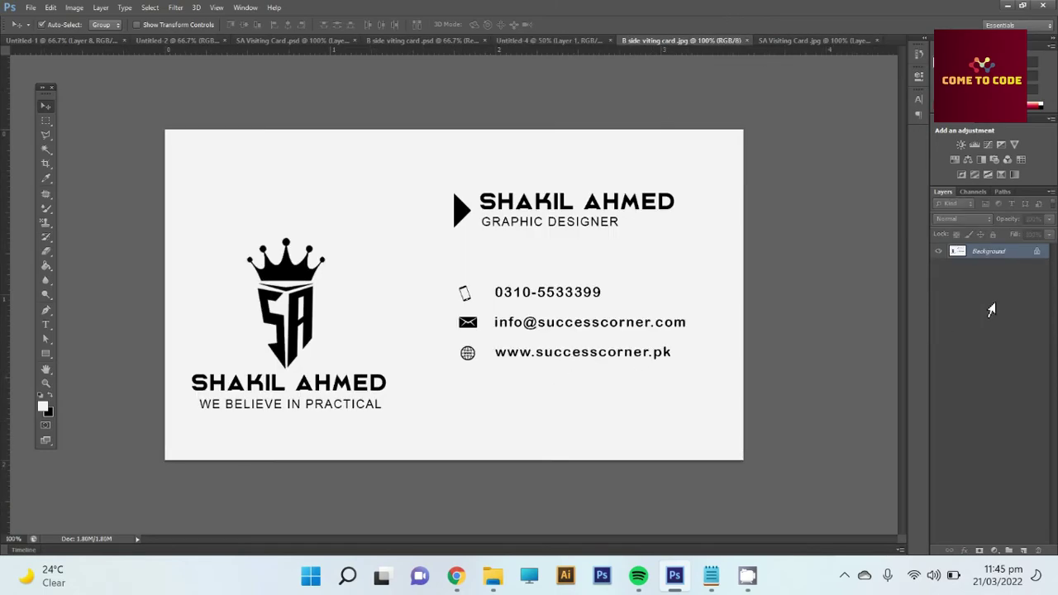
{"action": "double_click", "coordinate": [1032, 256]}
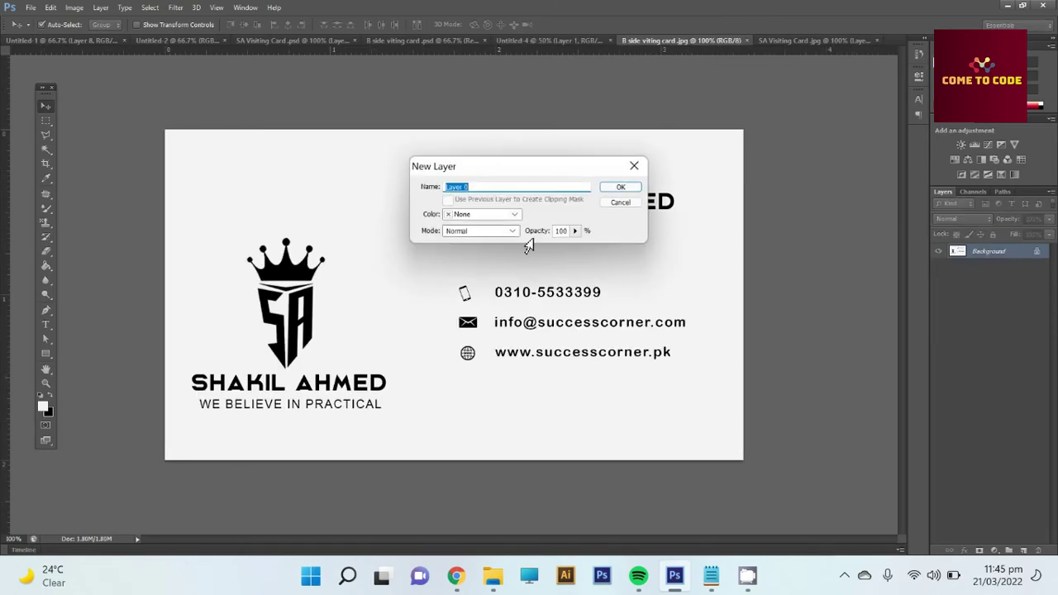
{"action": "left_click", "coordinate": [618, 188]}
{"action": "mouse_move", "coordinate": [573, 276]}
{"action": "left_mouse_down"}
{"action": "mouse_move", "coordinate": [537, 49]}
{"action": "mouse_move", "coordinate": [449, 381]}
{"action": "left_mouse_up"}
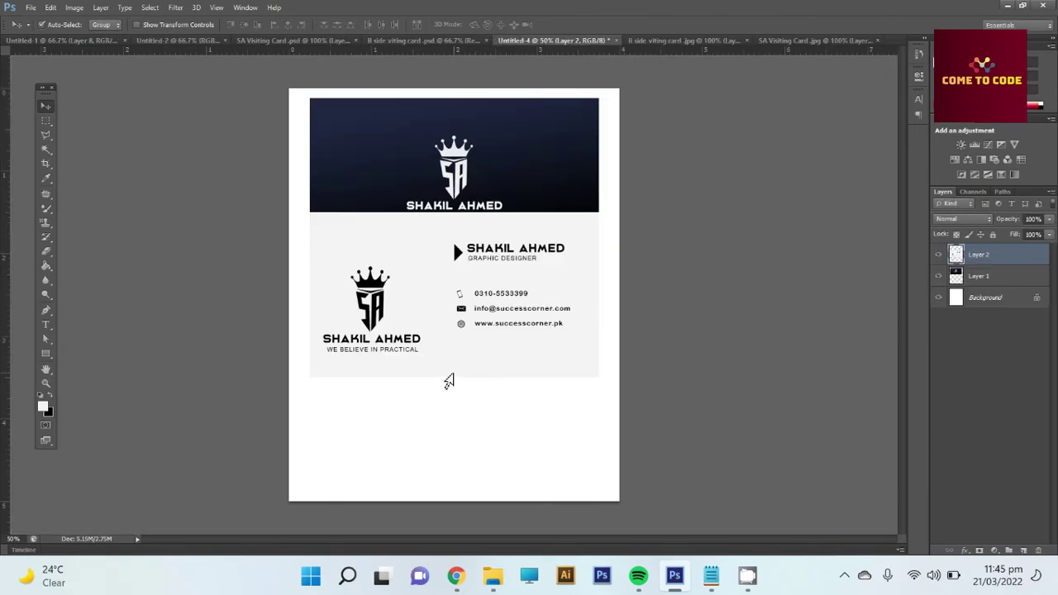
{"action": "mouse_move", "coordinate": [482, 325]}
{"action": "left_mouse_down"}
{"action": "mouse_move", "coordinate": [487, 432]}
{"action": "mouse_move", "coordinate": [488, 383]}
{"action": "left_mouse_up"}
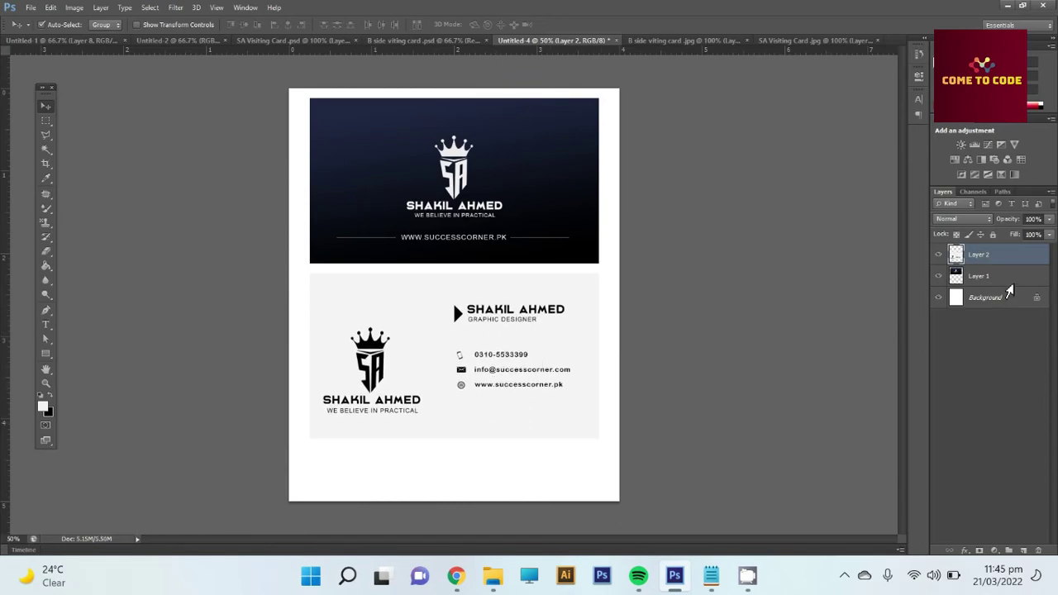
Select Layer 1 and Layer 2 and move both cards down together
{"action": "left_click", "coordinate": [1000, 277], "text": "shift"}
{"action": "left_click_drag", "start_coordinate": [510, 197], "coordinate": [510, 228]}
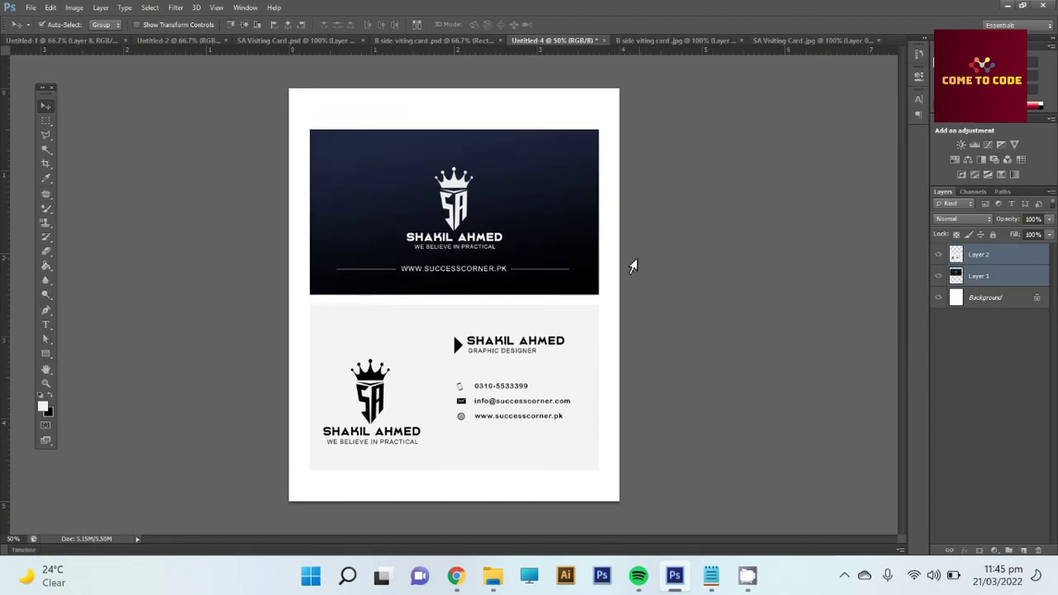
{"action": "left_click", "coordinate": [599, 271]}
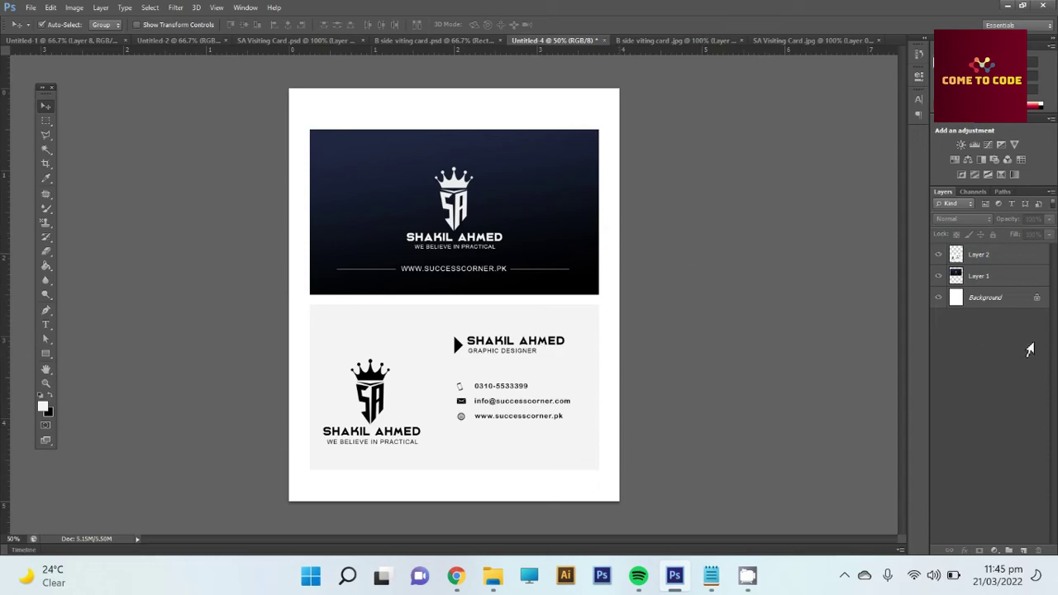
Convert the page's locked Background layer into an editable Layer 0
{"action": "left_click", "coordinate": [1032, 299]}
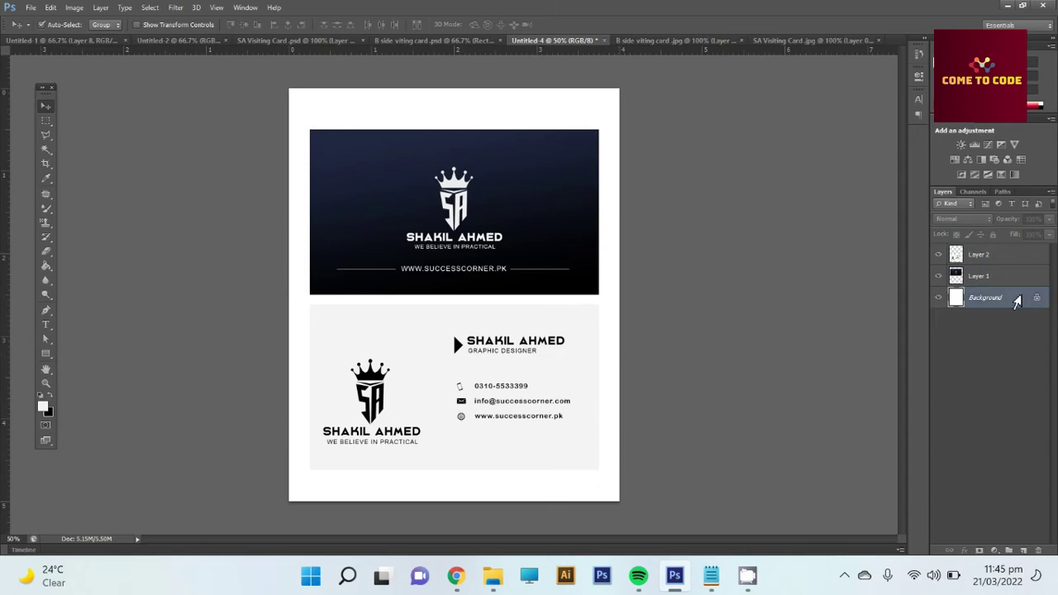
{"action": "left_click", "coordinate": [996, 575]}
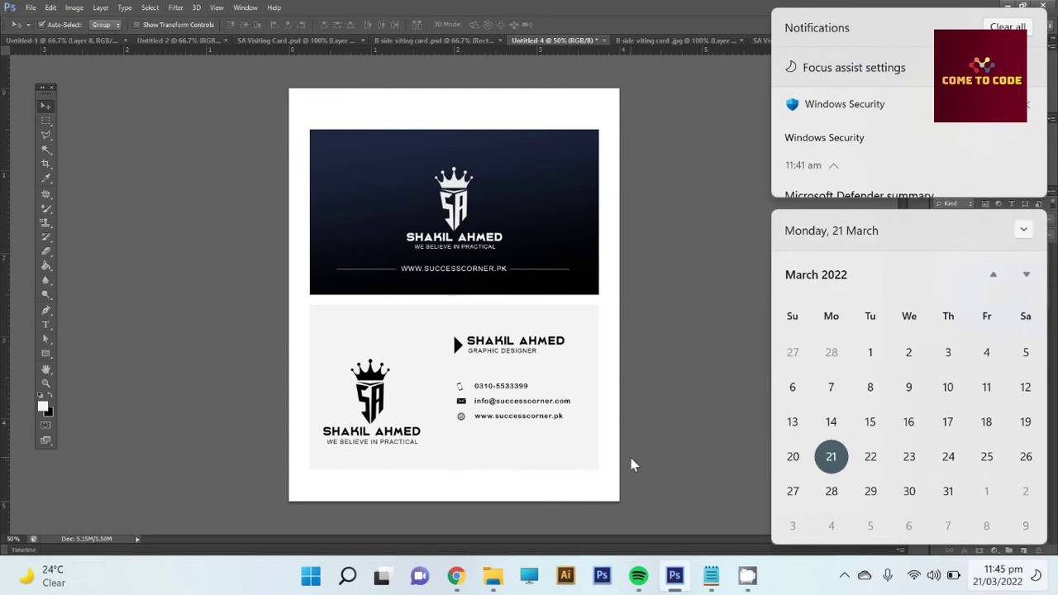
{"action": "left_click", "coordinate": [1003, 572]}
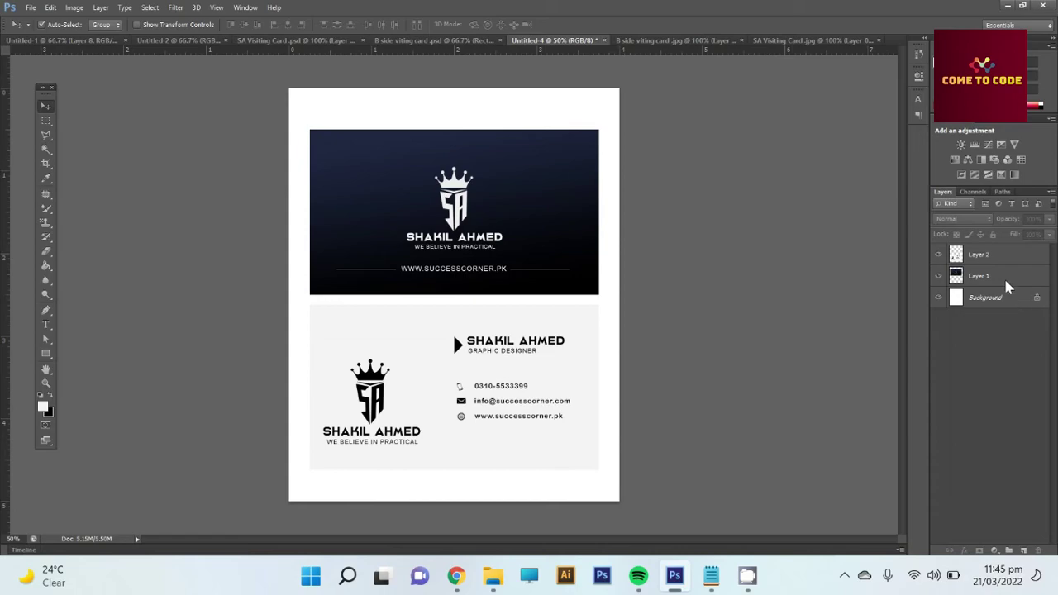
{"action": "left_click", "coordinate": [1000, 298]}
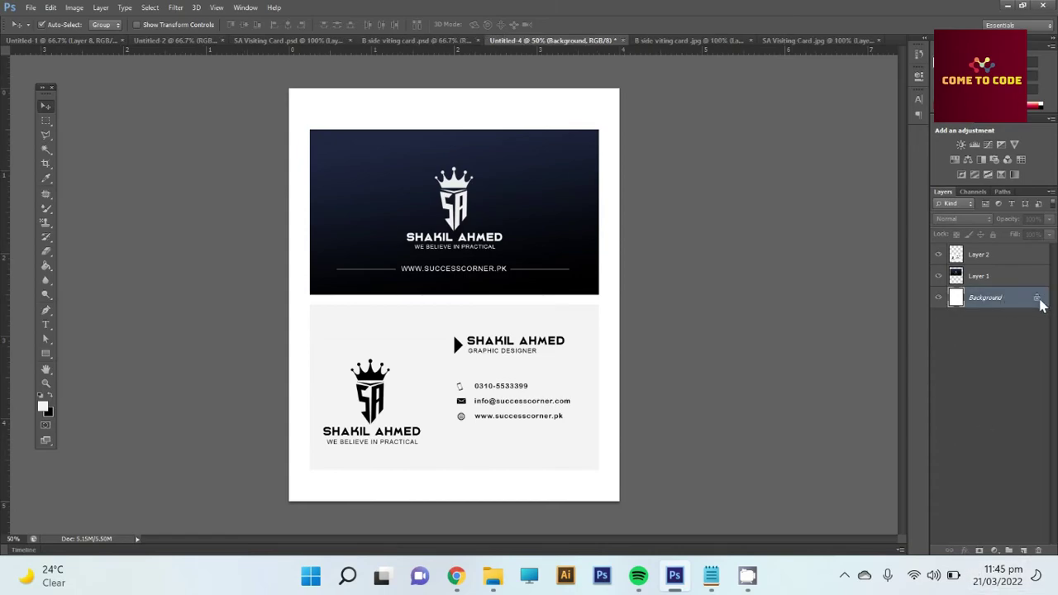
{"action": "double_click", "coordinate": [1040, 298]}
{"action": "left_click", "coordinate": [621, 187]}
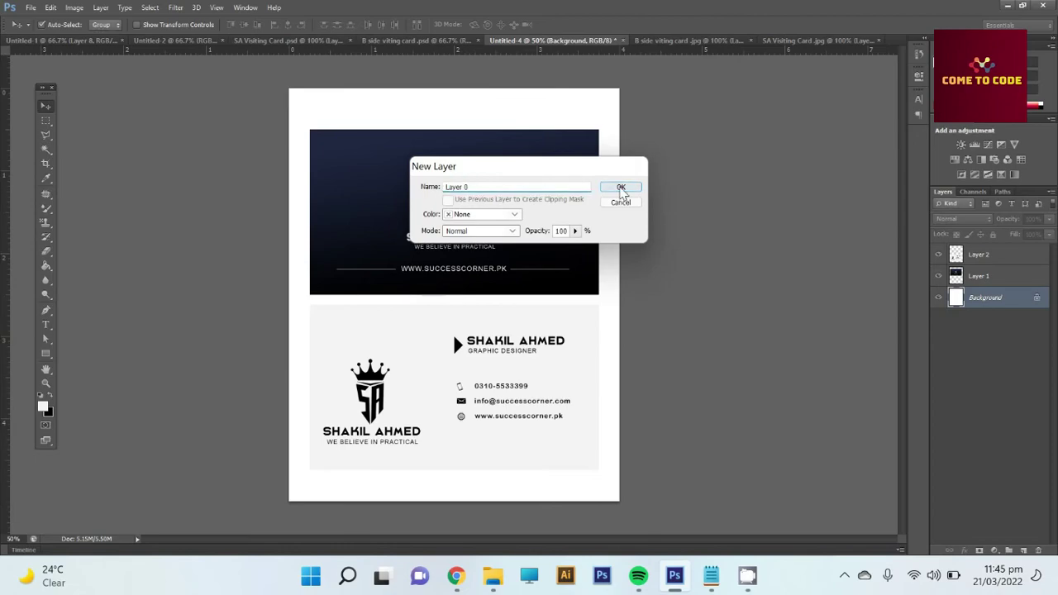
Add a Gradient Overlay effect to Layer 0 with Radial style
{"action": "left_click", "coordinate": [965, 551]}
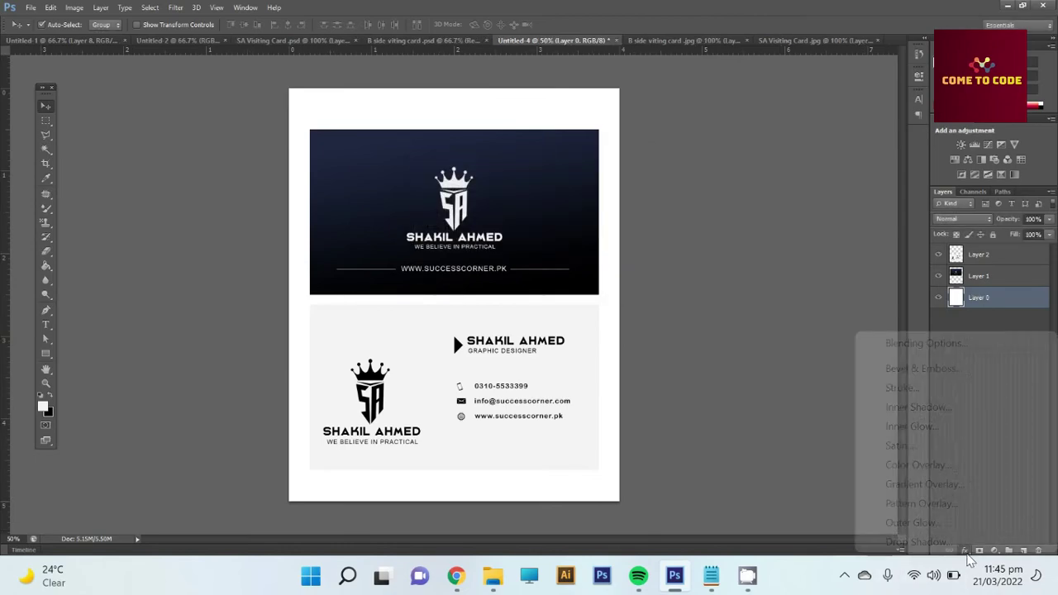
{"action": "left_click", "coordinate": [959, 484]}
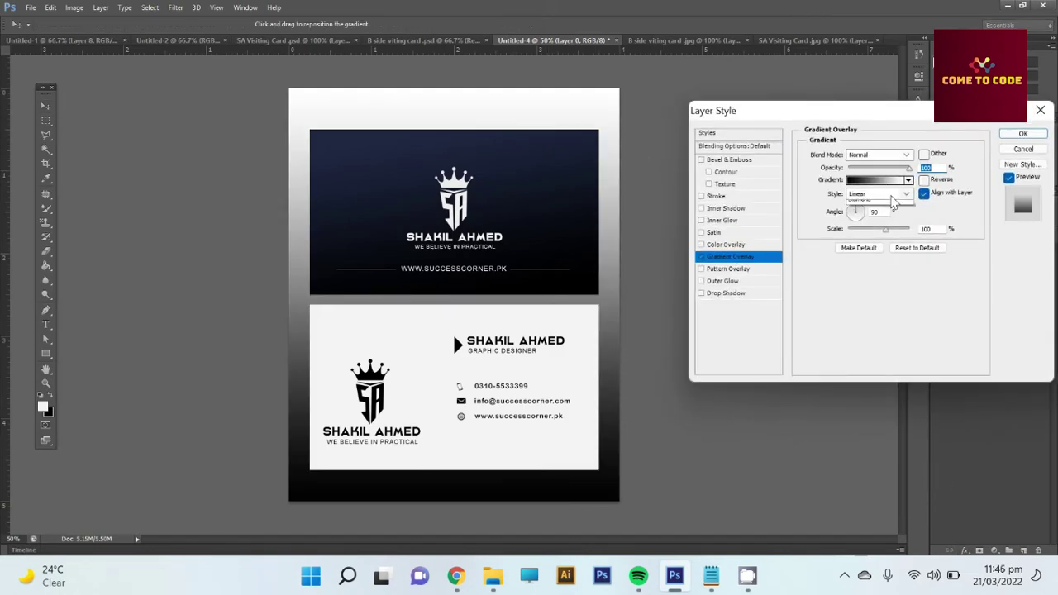
{"action": "left_click", "coordinate": [881, 193]}
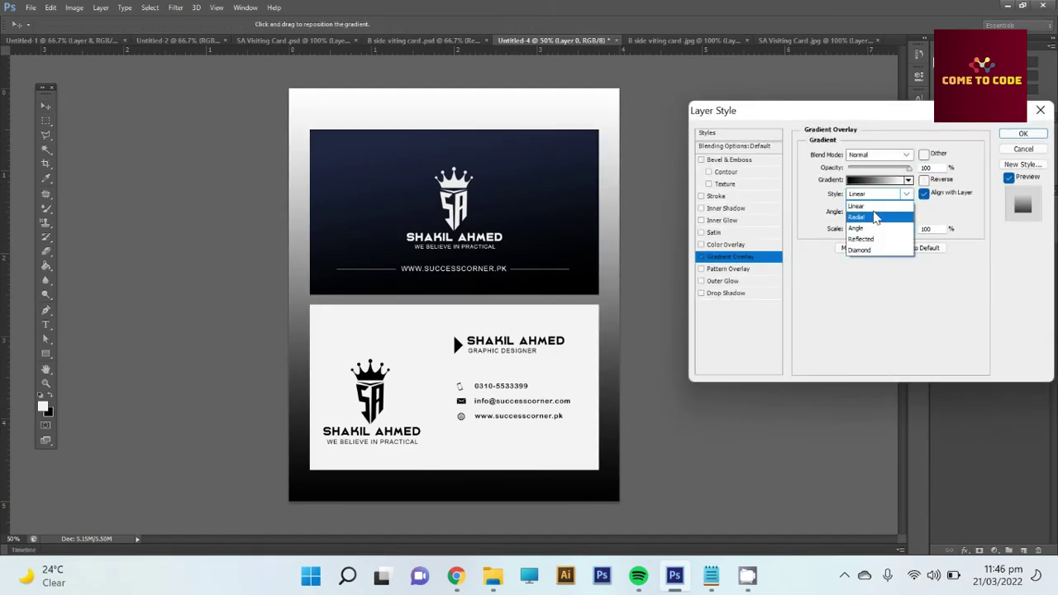
{"action": "left_click", "coordinate": [876, 205]}
{"action": "left_click", "coordinate": [878, 204]}
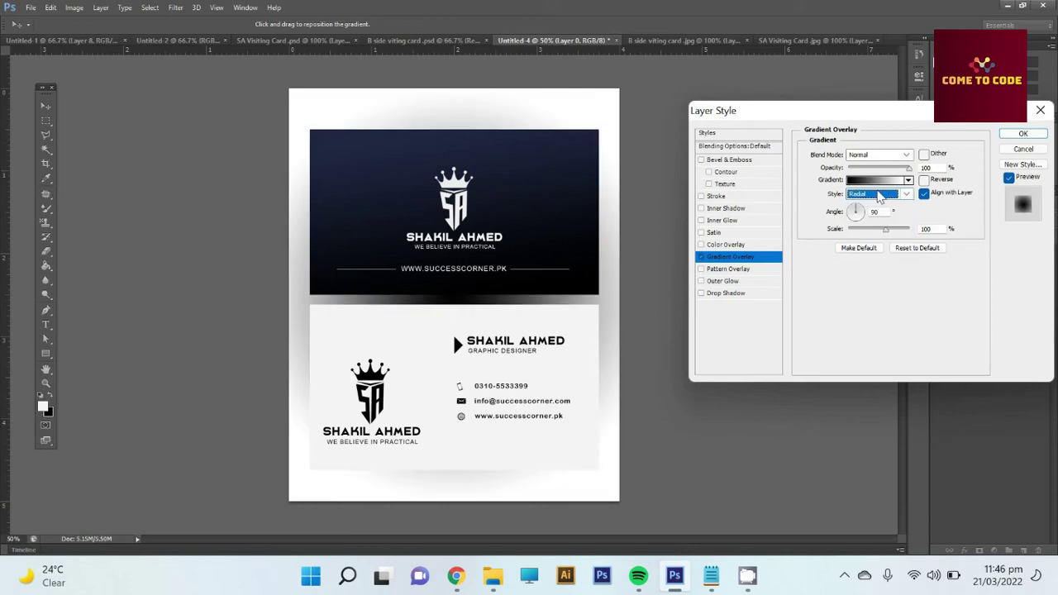
Set the gradient's left colour stop to light grey f2f2f2
{"action": "left_click", "coordinate": [878, 180]}
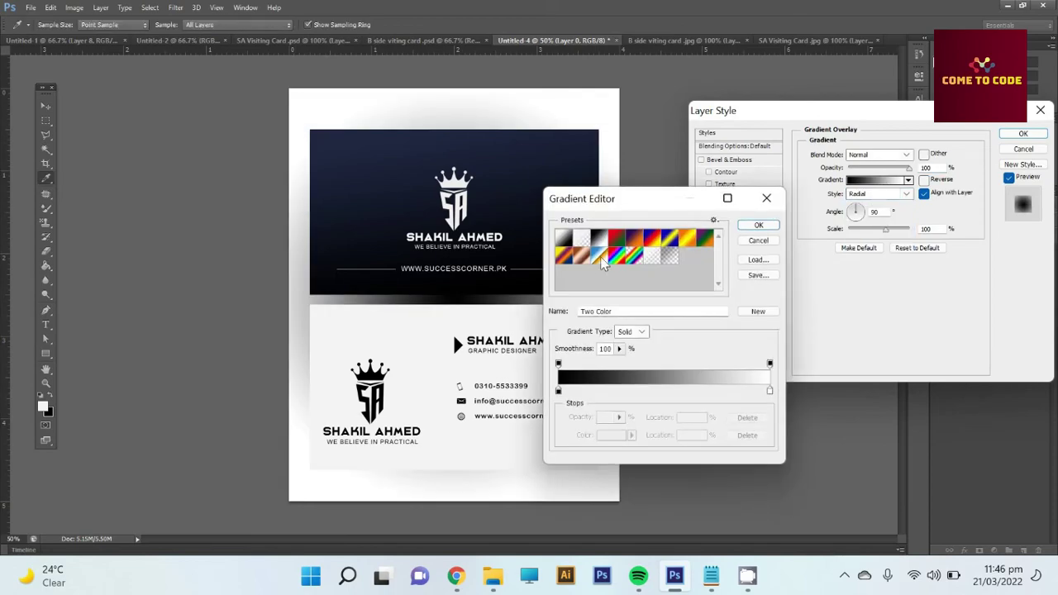
{"action": "left_click", "coordinate": [558, 390]}
{"action": "left_click", "coordinate": [612, 435]}
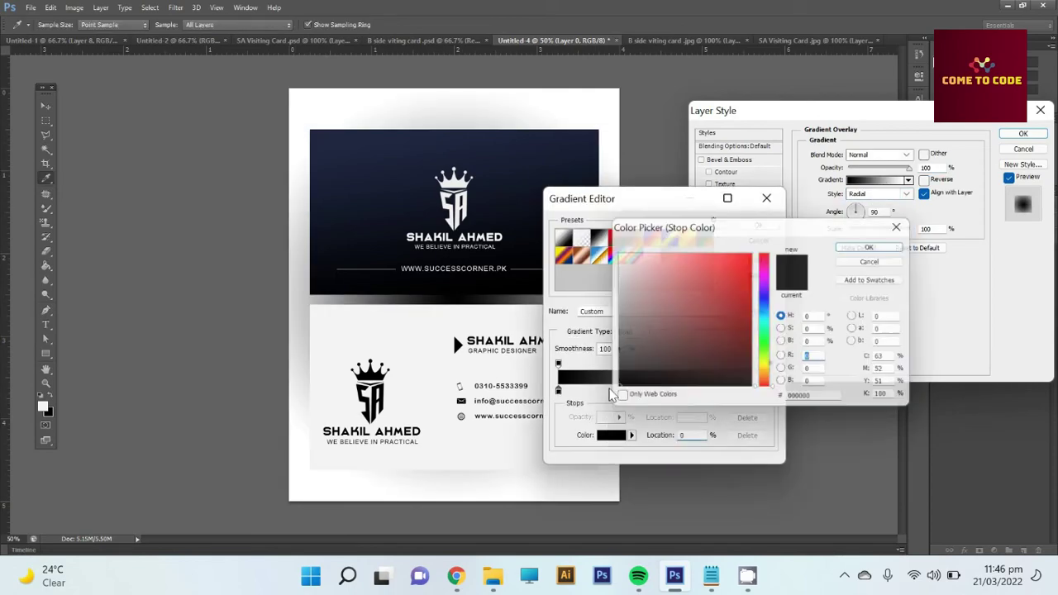
{"action": "left_click_drag", "start_coordinate": [617, 275], "coordinate": [612, 258]}
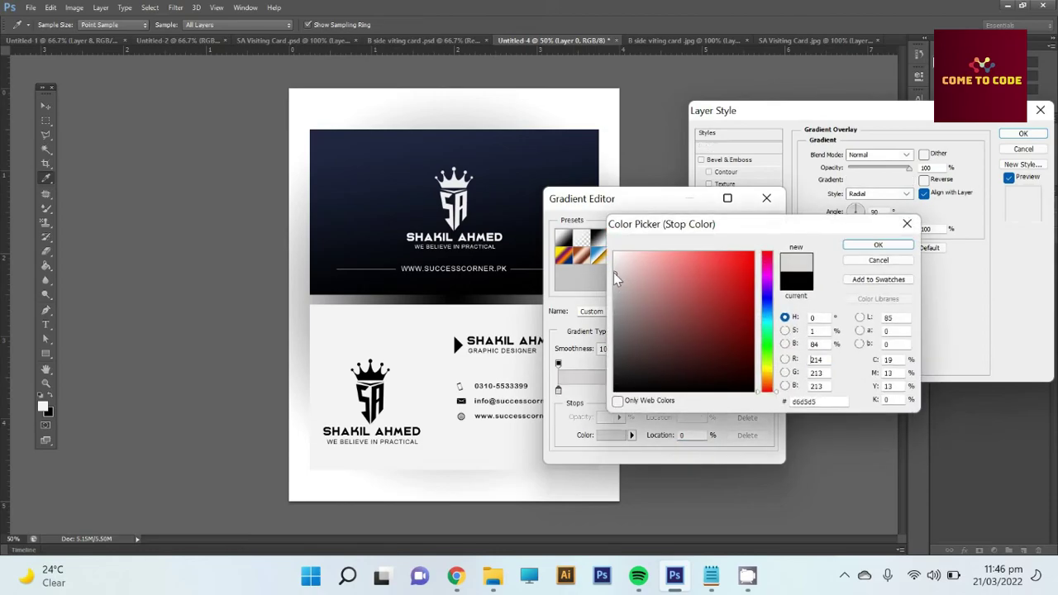
{"action": "left_click", "coordinate": [878, 245]}
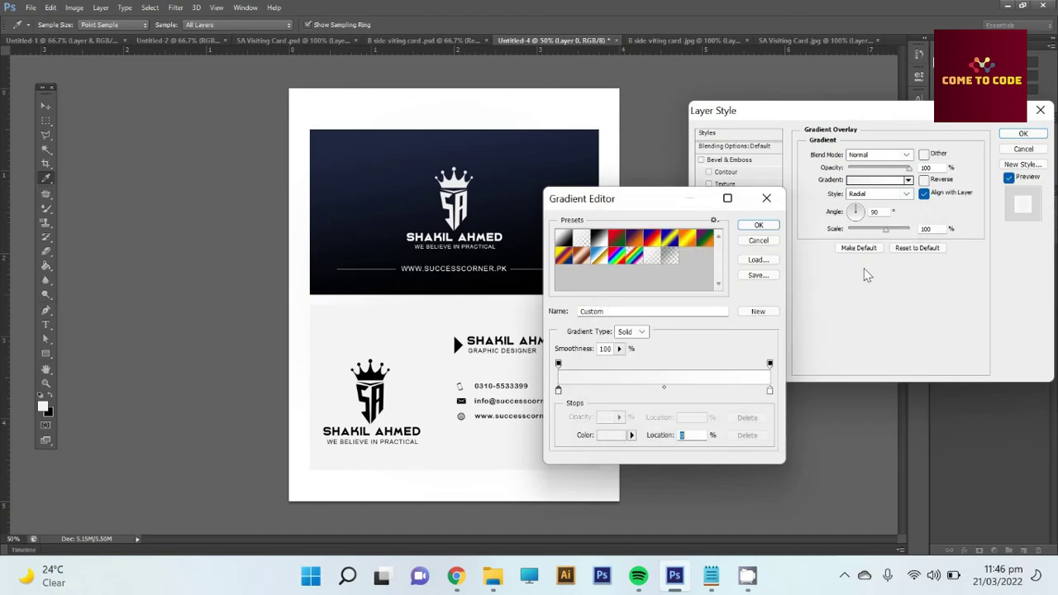
Set the gradient's right colour stop to grey 989898
{"action": "left_click", "coordinate": [770, 391]}
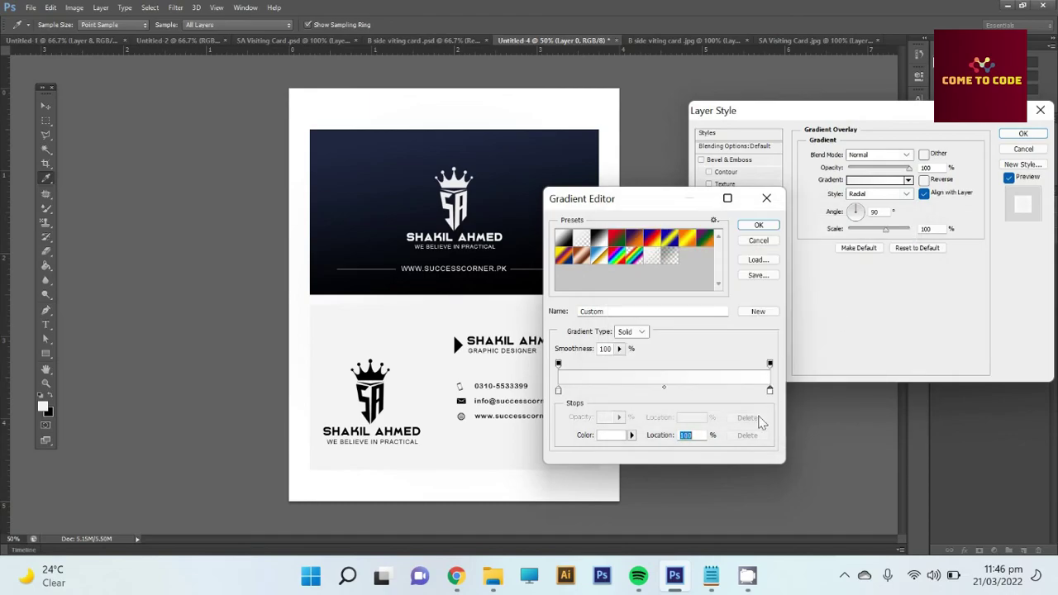
{"action": "left_click", "coordinate": [613, 437]}
{"action": "left_click", "coordinate": [613, 276]}
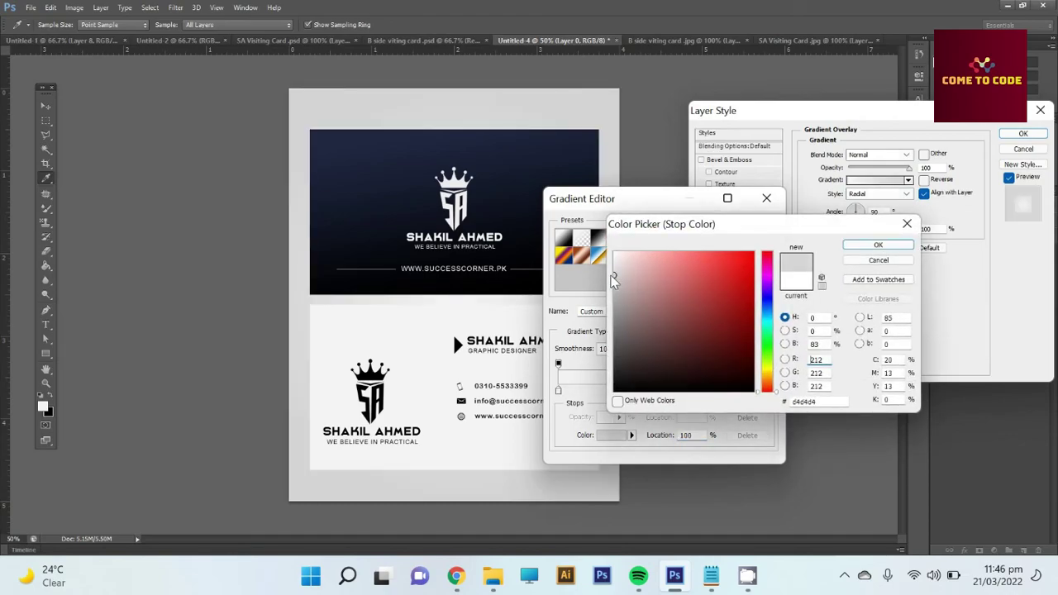
{"action": "left_click", "coordinate": [612, 292]}
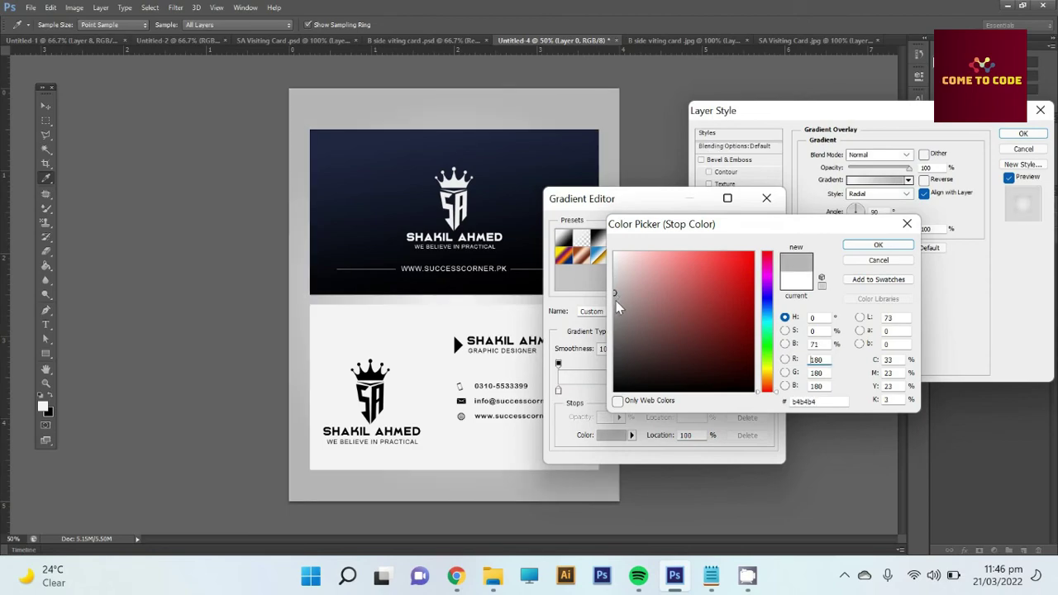
{"action": "left_click", "coordinate": [612, 303]}
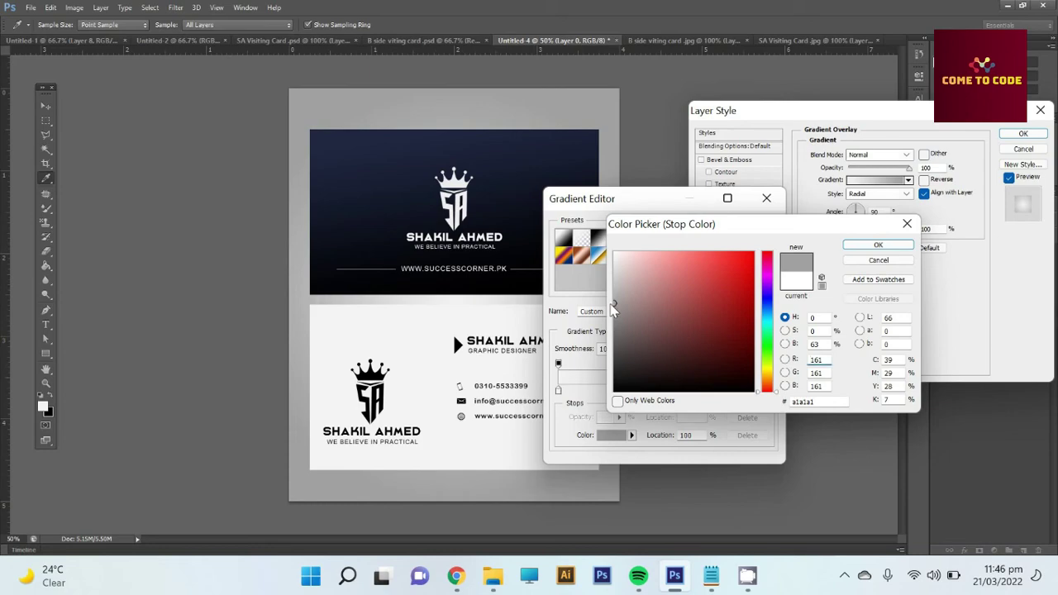
{"action": "left_click", "coordinate": [613, 314]}
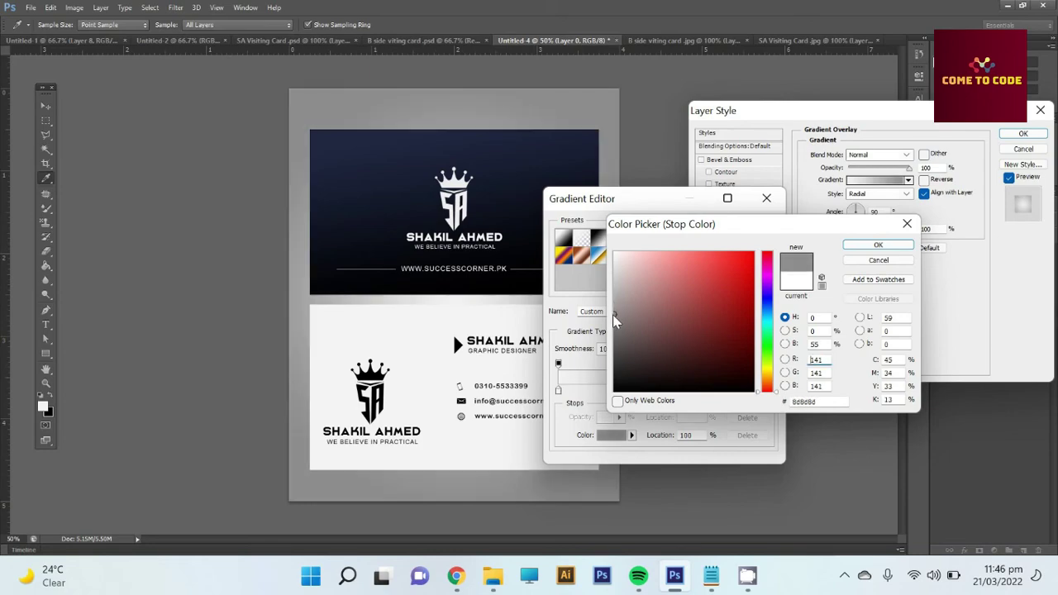
{"action": "left_click", "coordinate": [614, 308]}
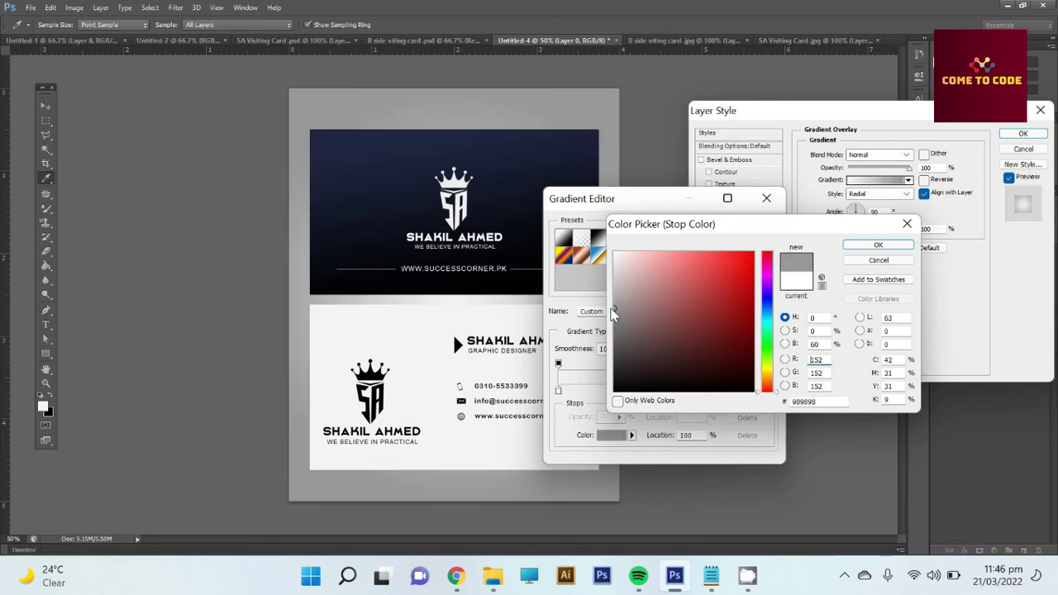
{"action": "left_click", "coordinate": [877, 244]}
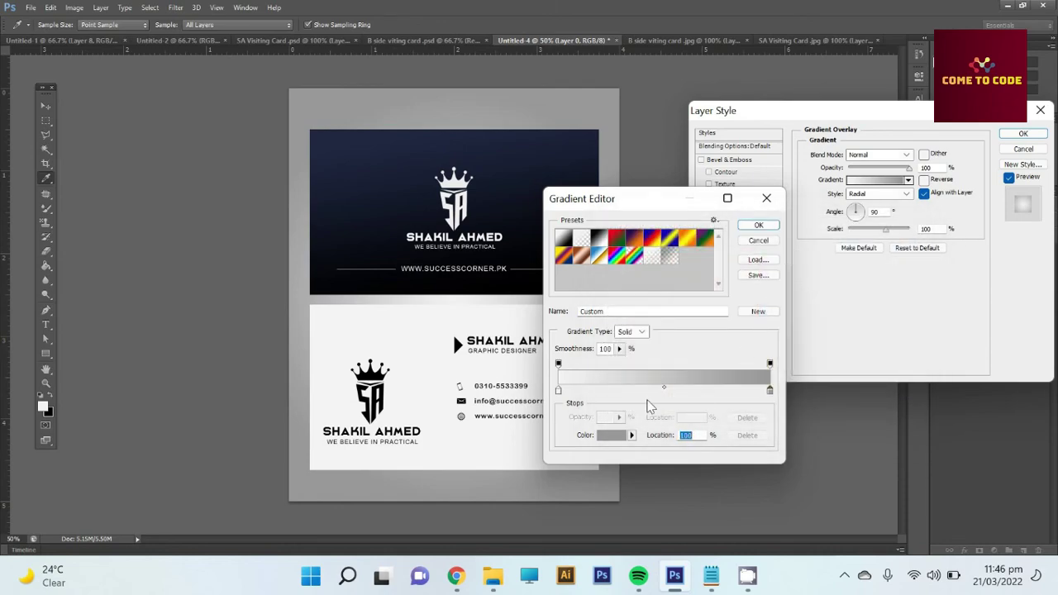
Change the left stop to d4d4d4 and apply the radial grey gradient overlay
{"action": "left_click", "coordinate": [558, 390]}
{"action": "left_click", "coordinate": [603, 435]}
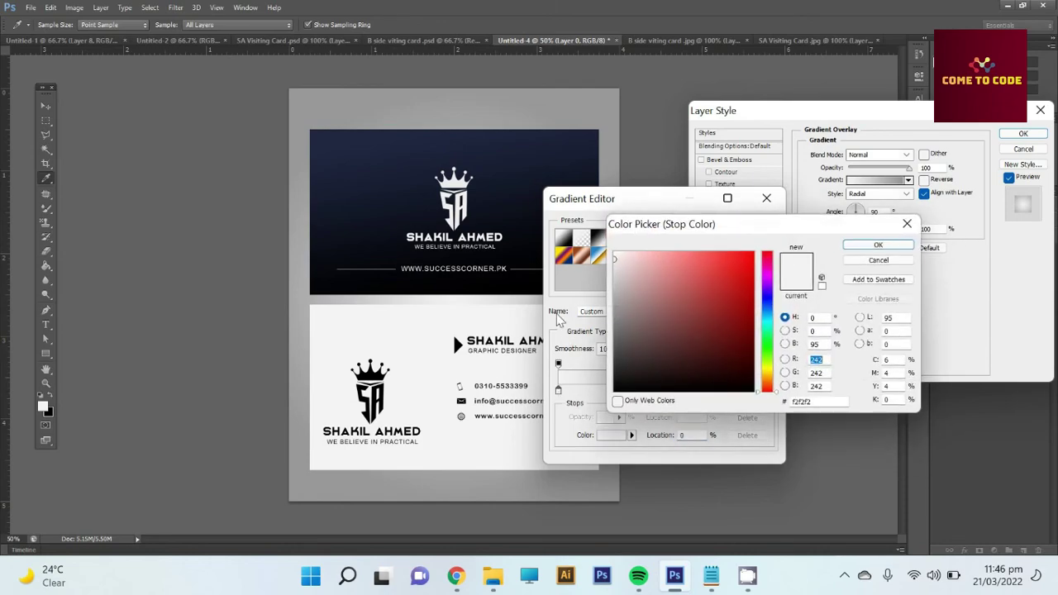
{"action": "left_click", "coordinate": [613, 275]}
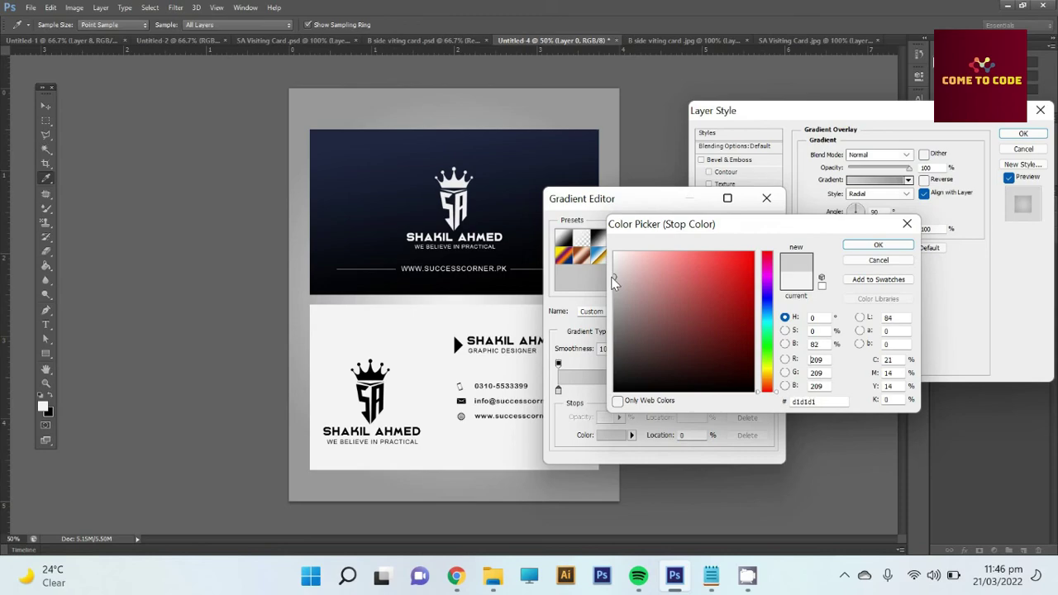
{"action": "left_click", "coordinate": [872, 245]}
{"action": "left_click", "coordinate": [753, 226]}
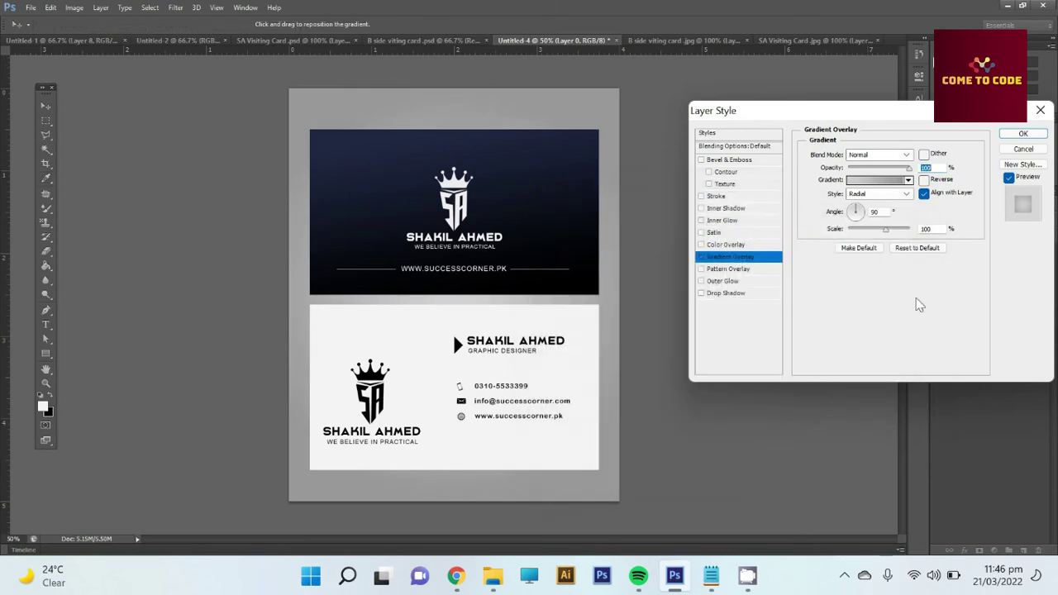
{"action": "left_click", "coordinate": [1024, 134]}
{"action": "mouse_move", "coordinate": [493, 576]}
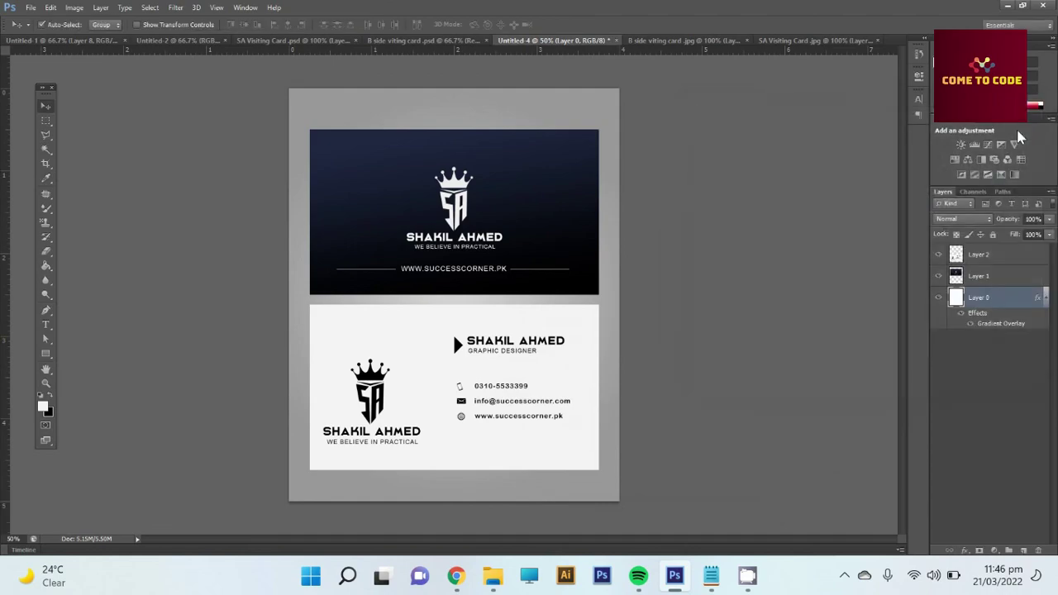